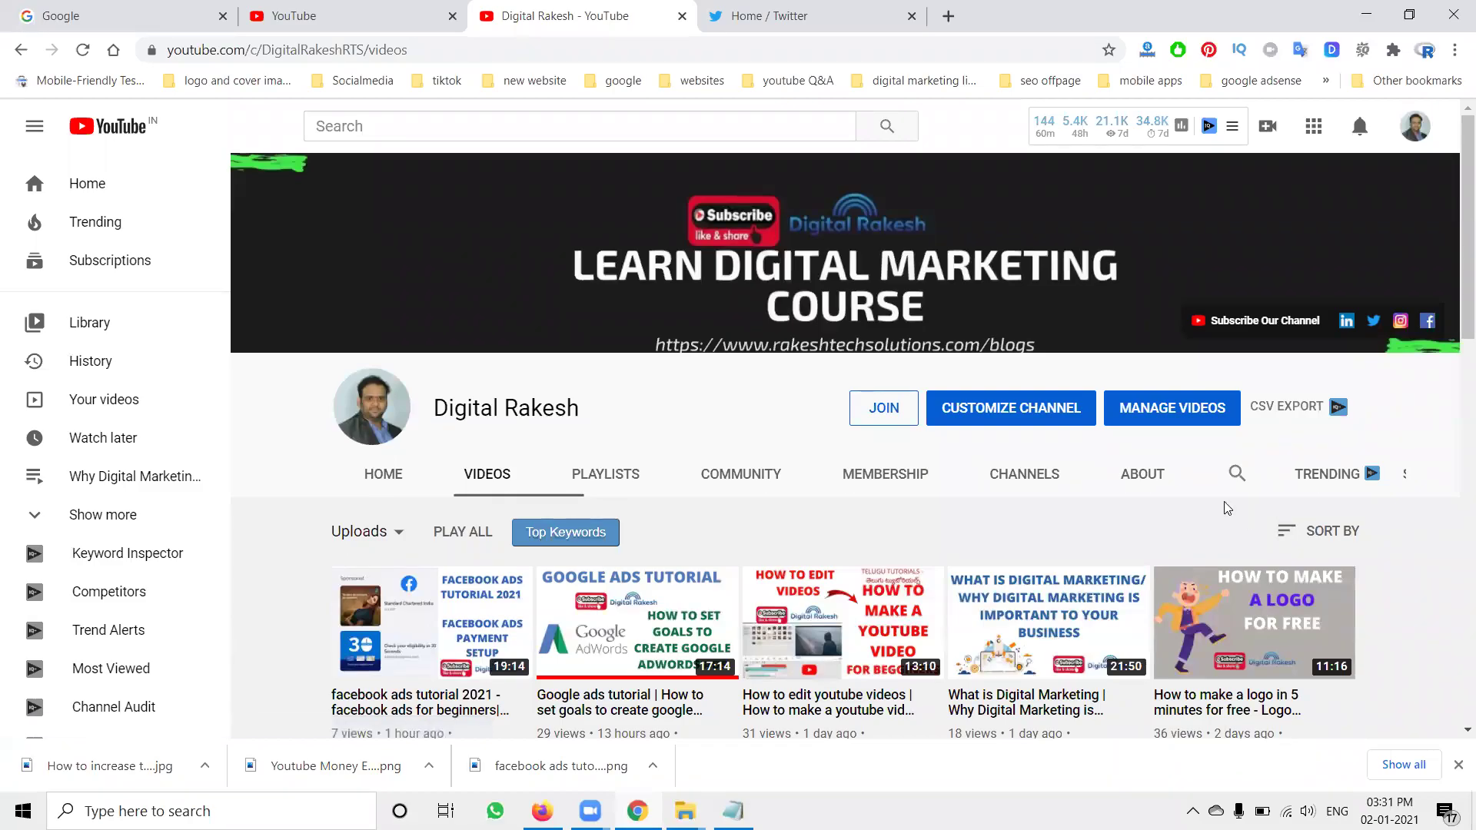
Step: Open Twitter Ads from the Twitter home page and back out of adding a new credit card
{"action": "left_click", "coordinate": [803, 17]}
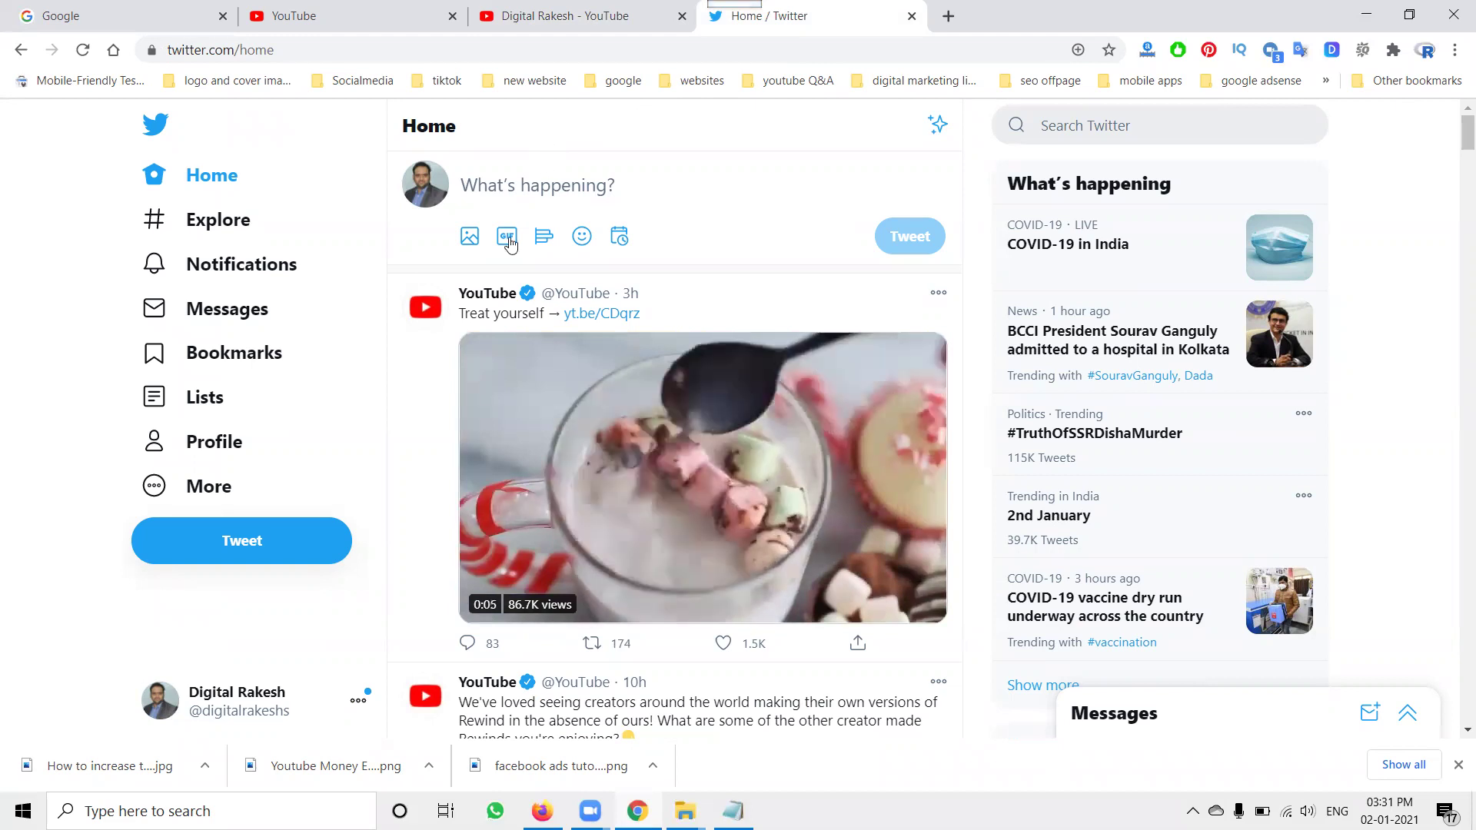
{"action": "left_click", "coordinate": [489, 192]}
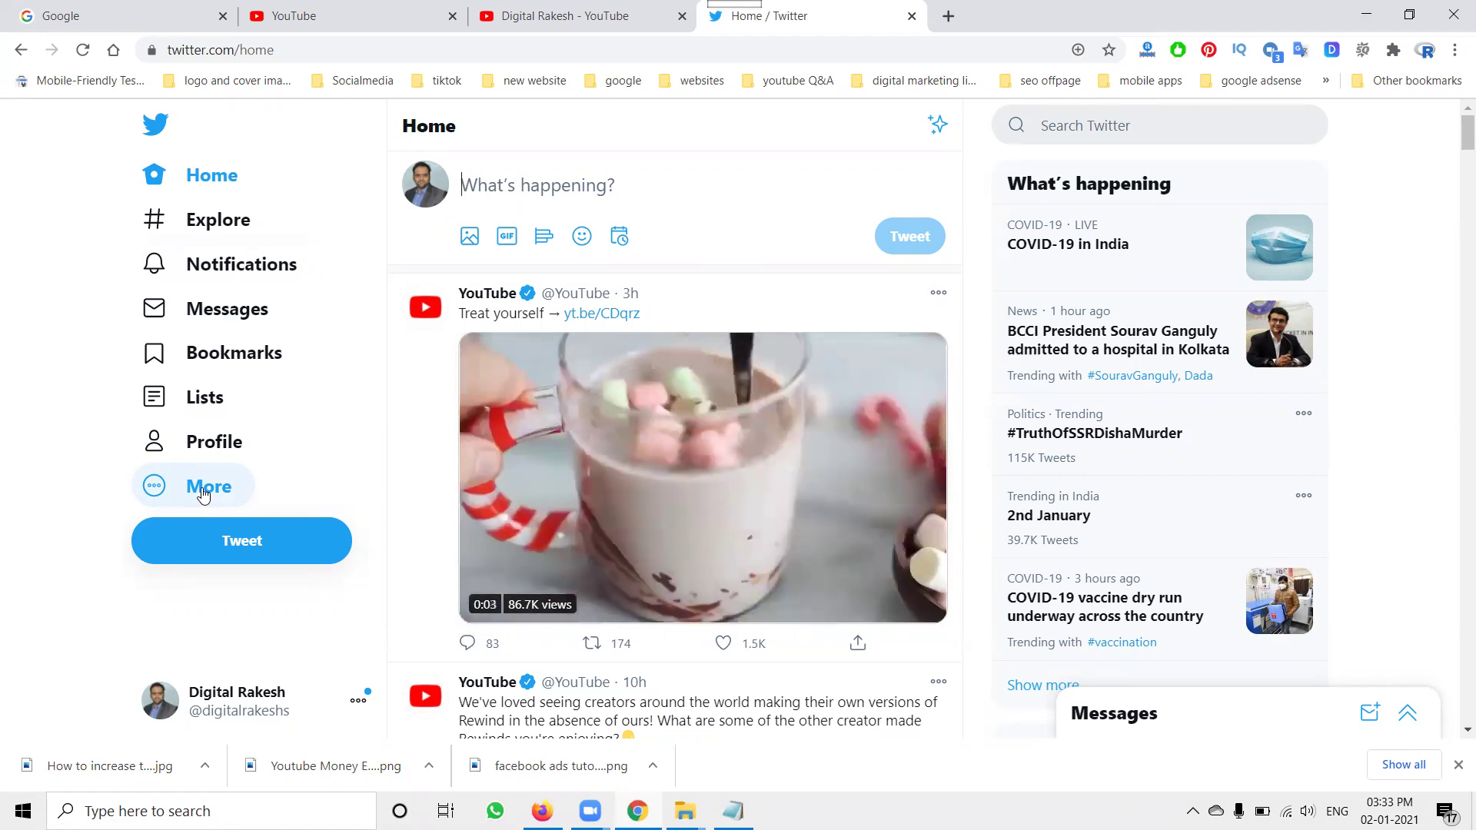
{"action": "left_click", "coordinate": [204, 493]}
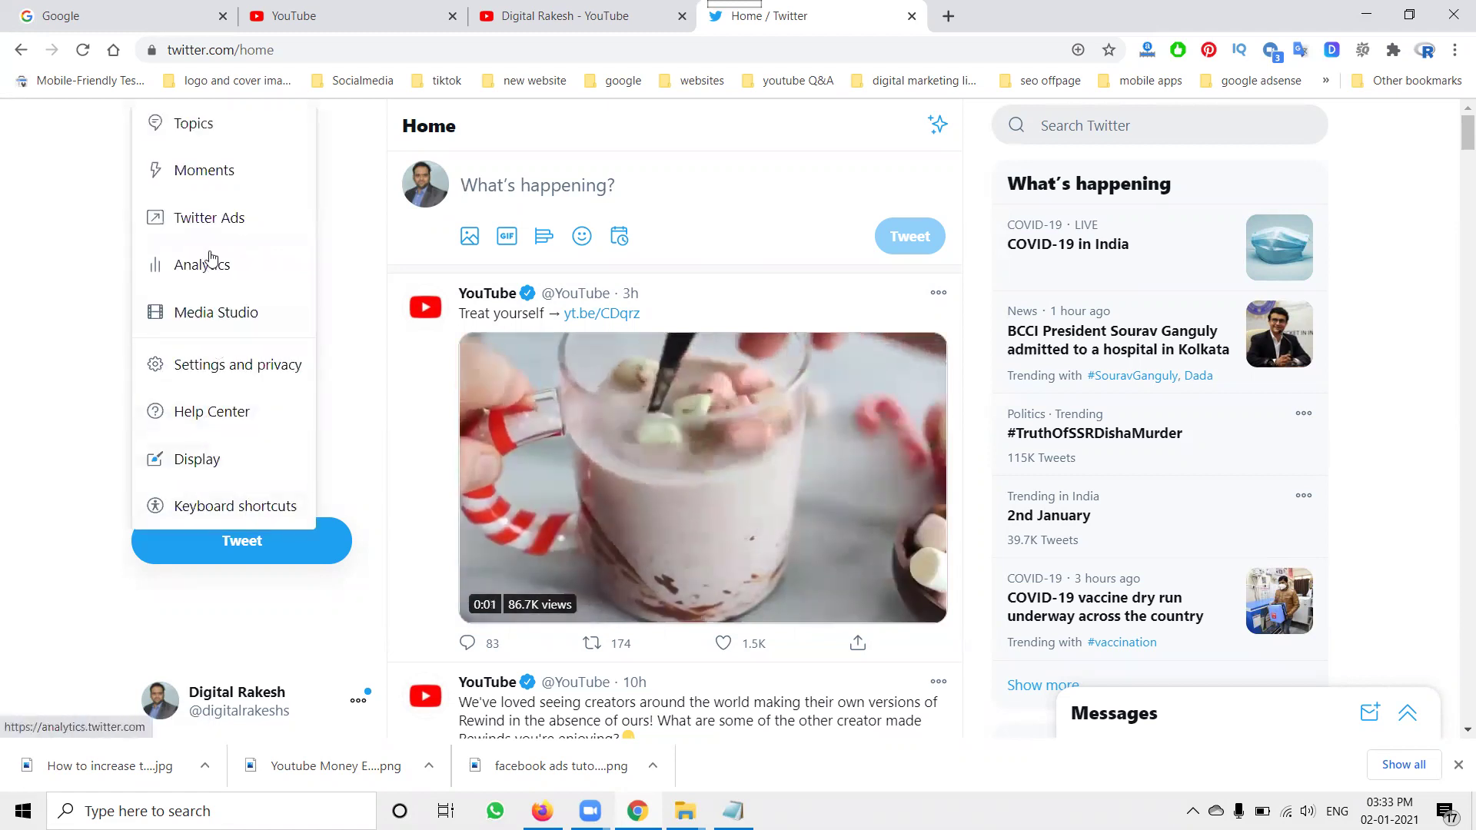
{"action": "left_click", "coordinate": [209, 221]}
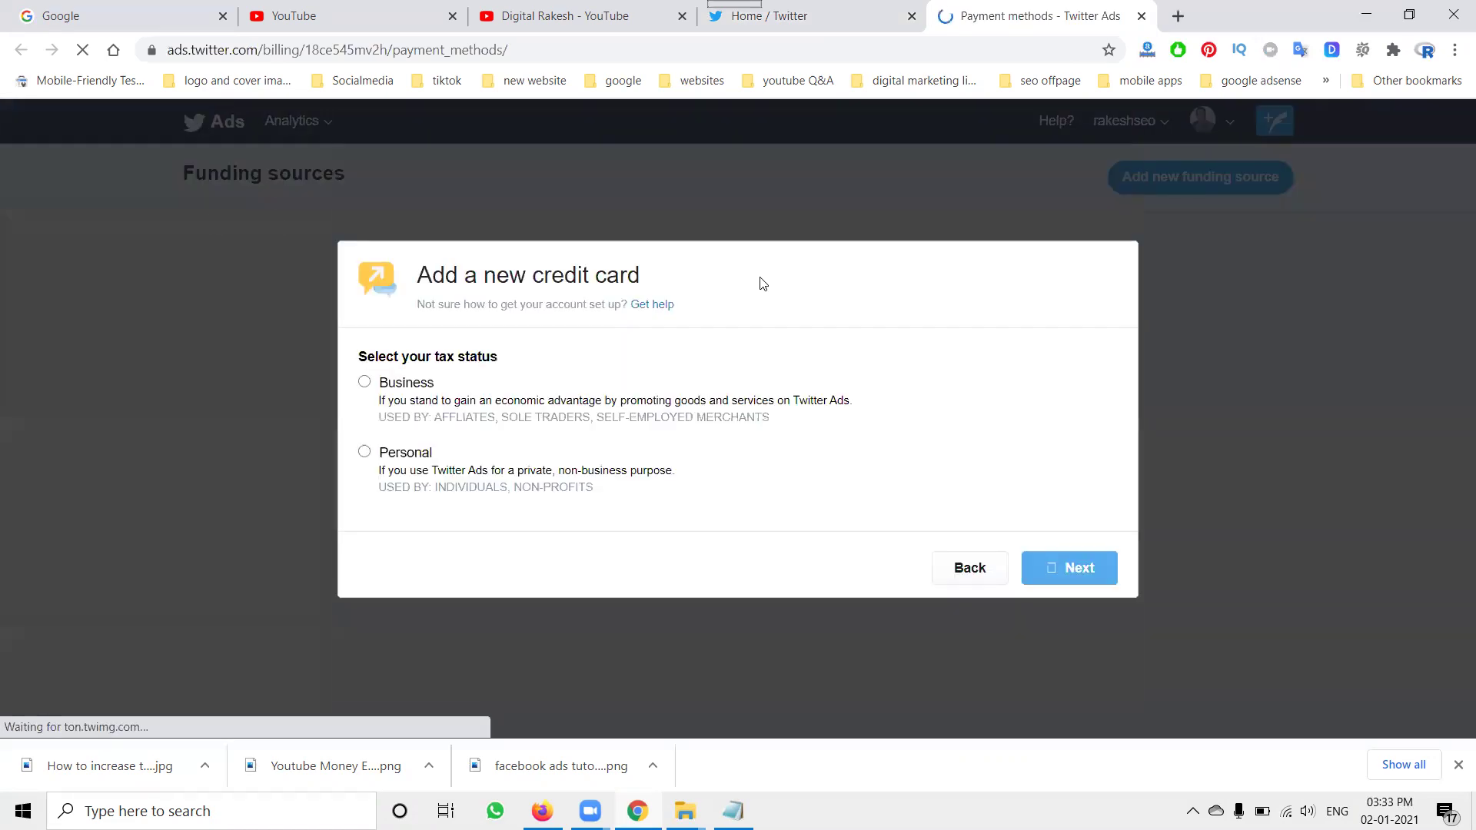
{"action": "left_click", "coordinate": [953, 569]}
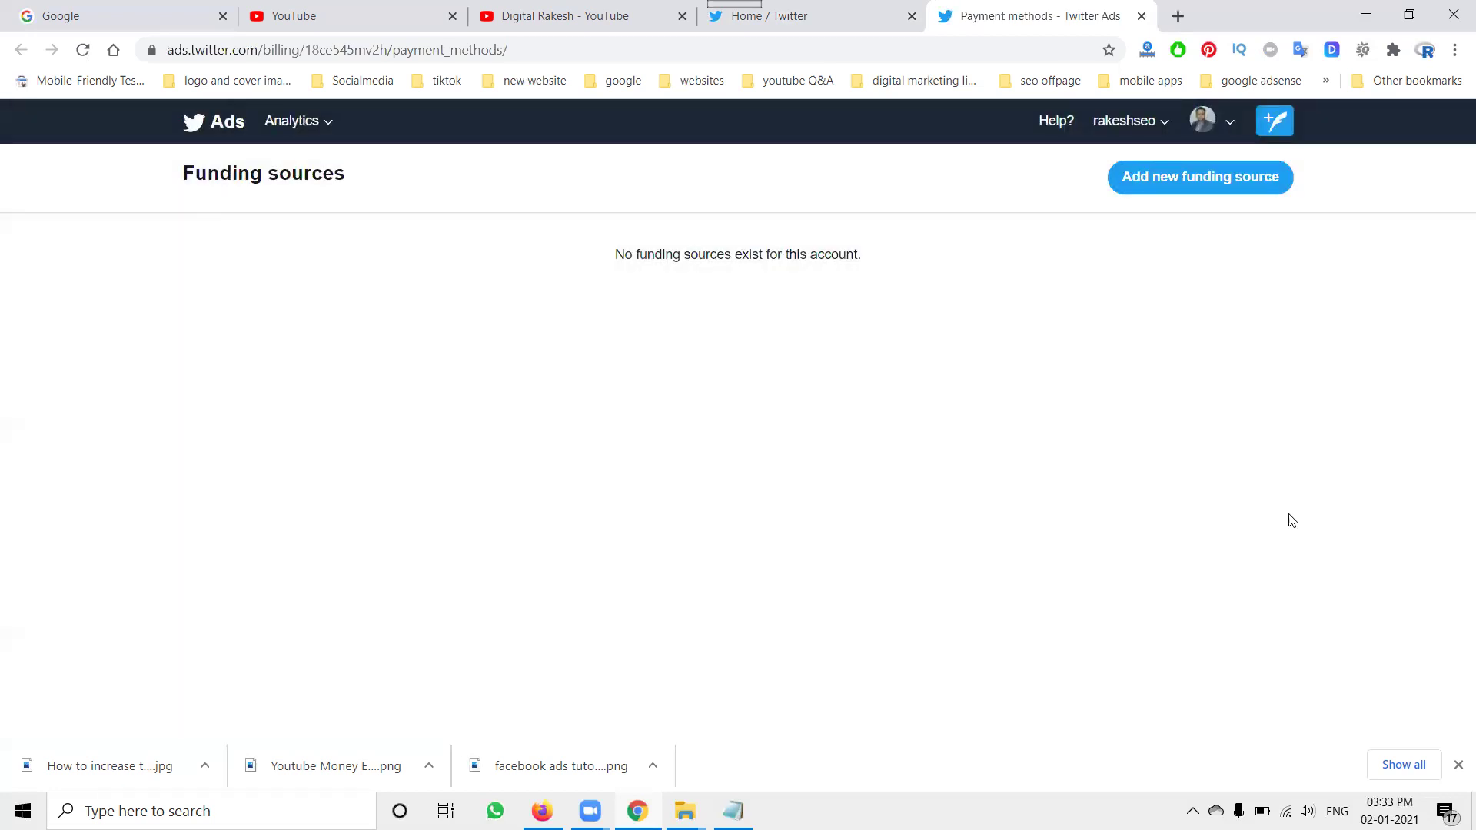
Step: Open the page for editing access to the ad account
{"action": "left_click", "coordinate": [1225, 121]}
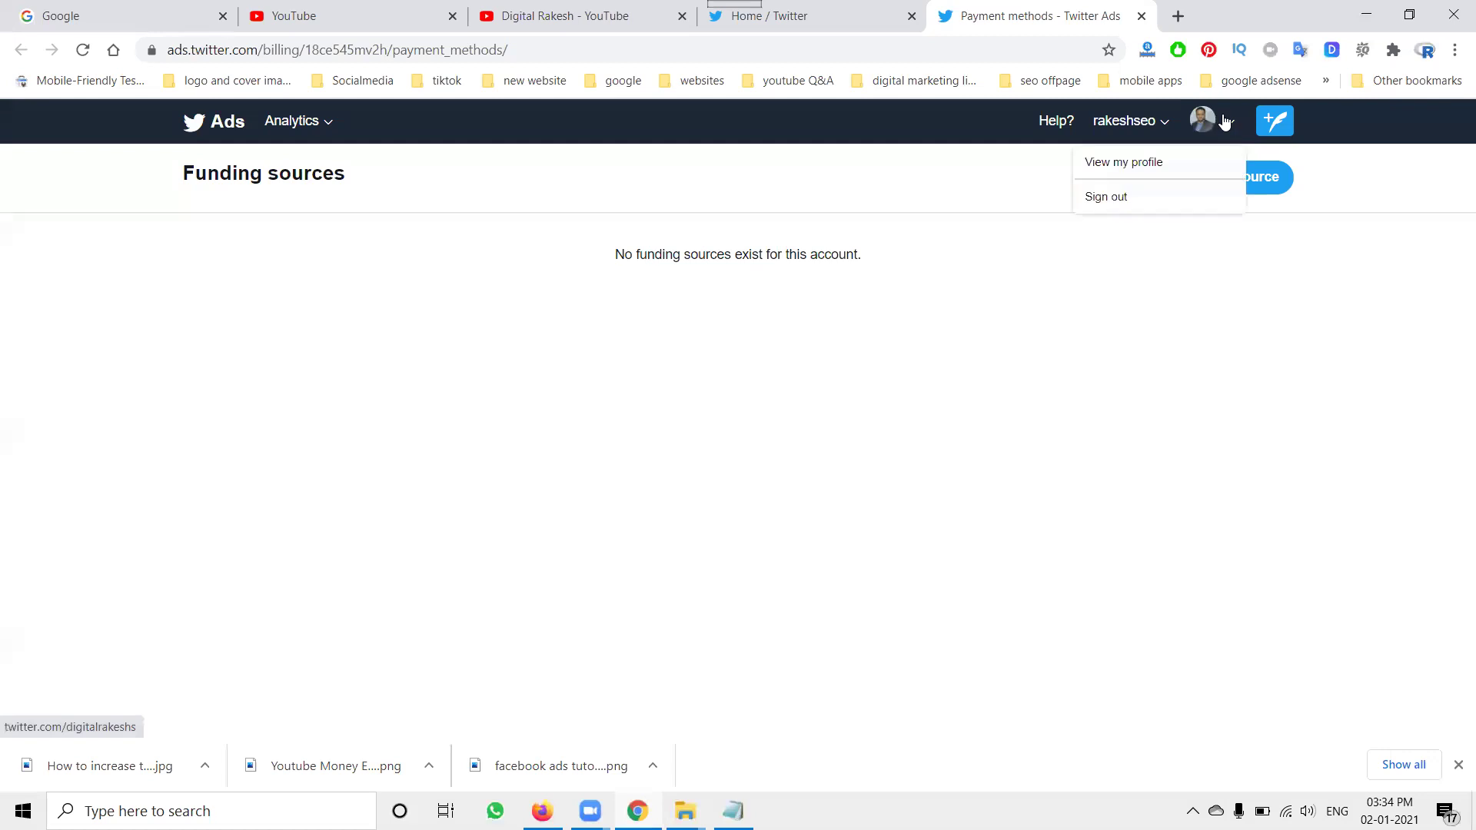
{"action": "left_click", "coordinate": [1163, 125]}
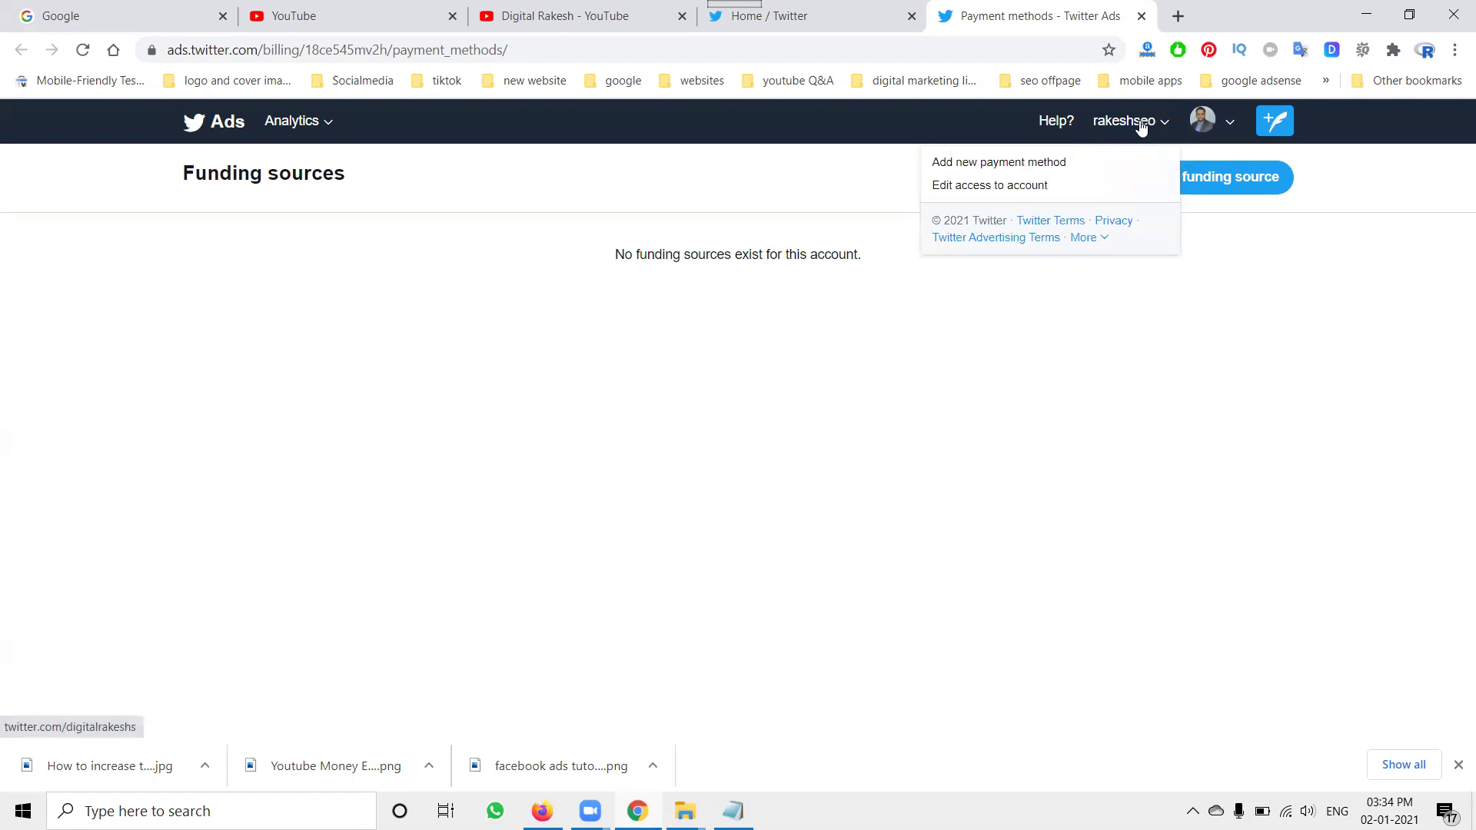
{"action": "left_click", "coordinate": [968, 187]}
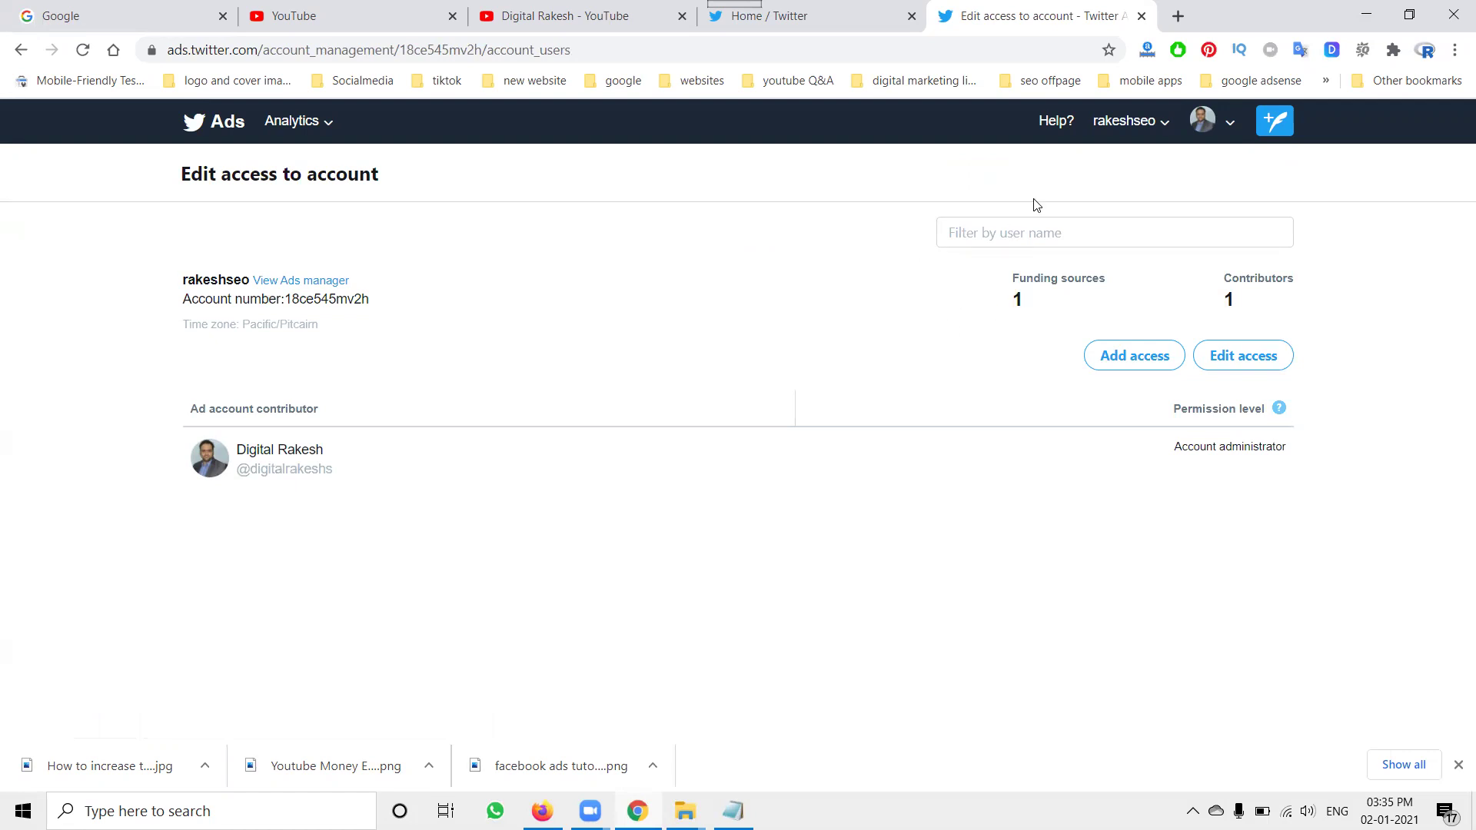
Step: Open business.twitter.com in a new browser tab
{"action": "left_click", "coordinate": [1178, 16]}
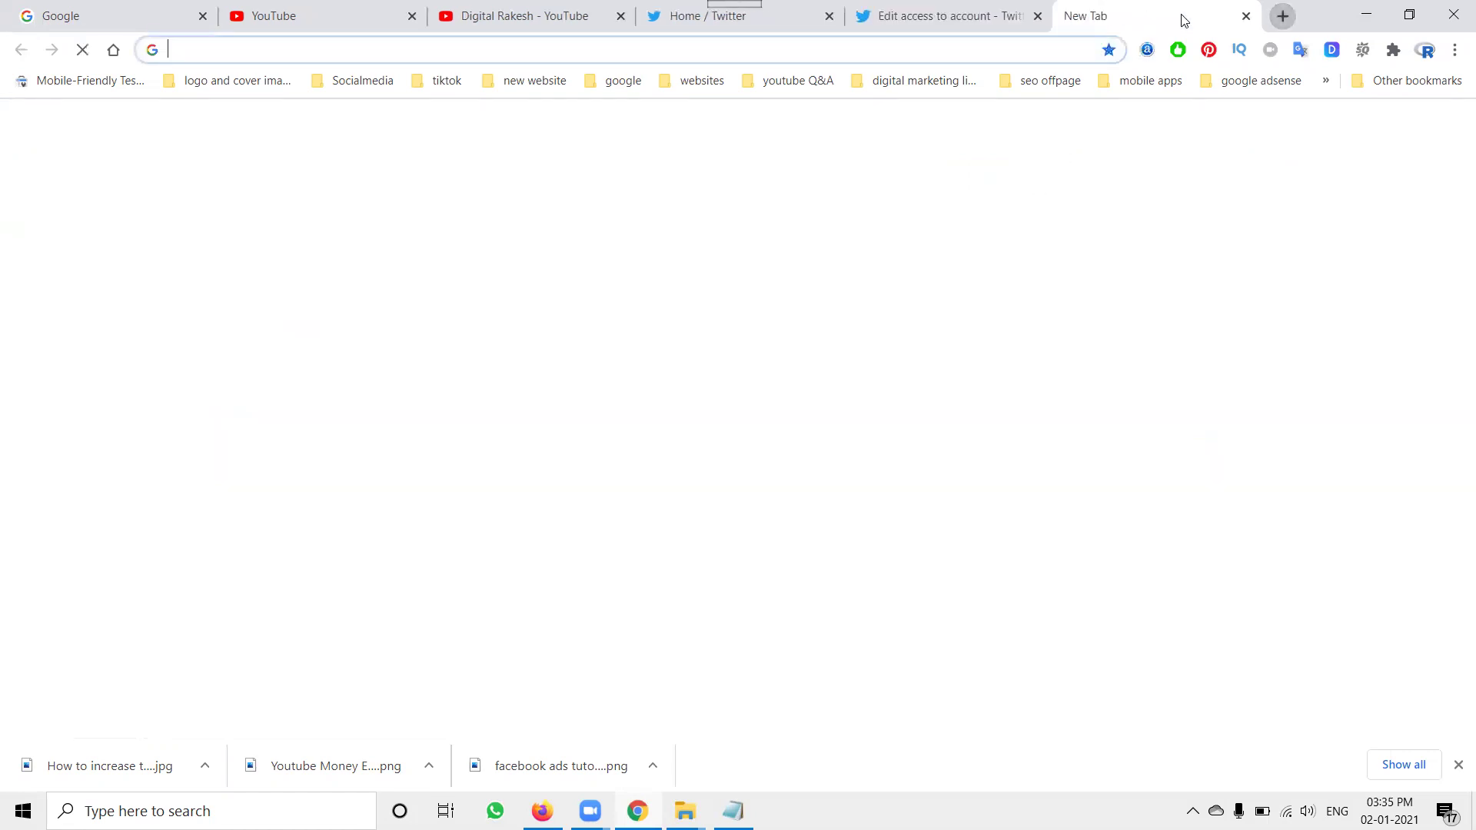
{"action": "type", "text": "business."}
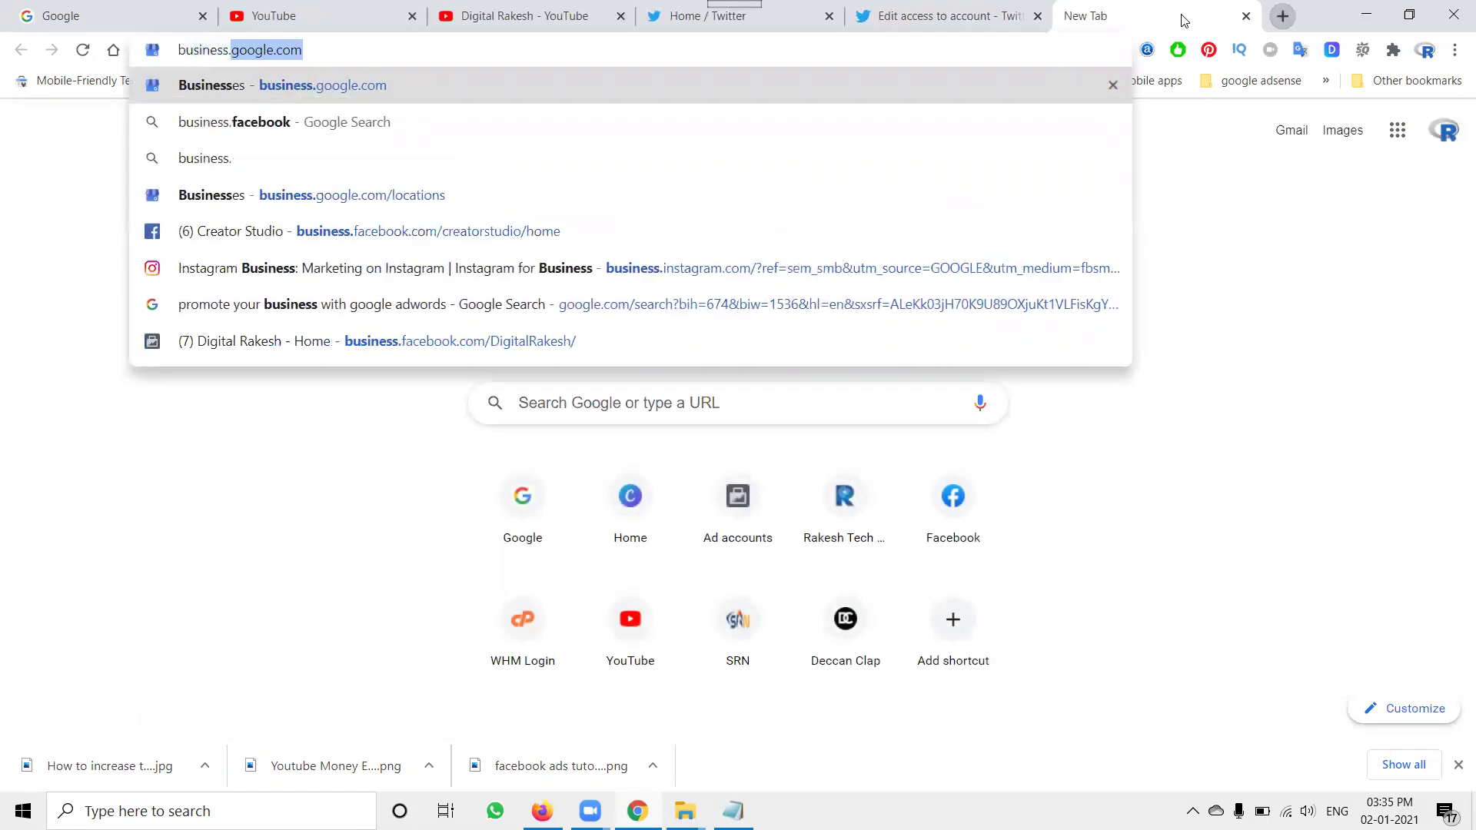
{"action": "type", "text": "twitter.com"}
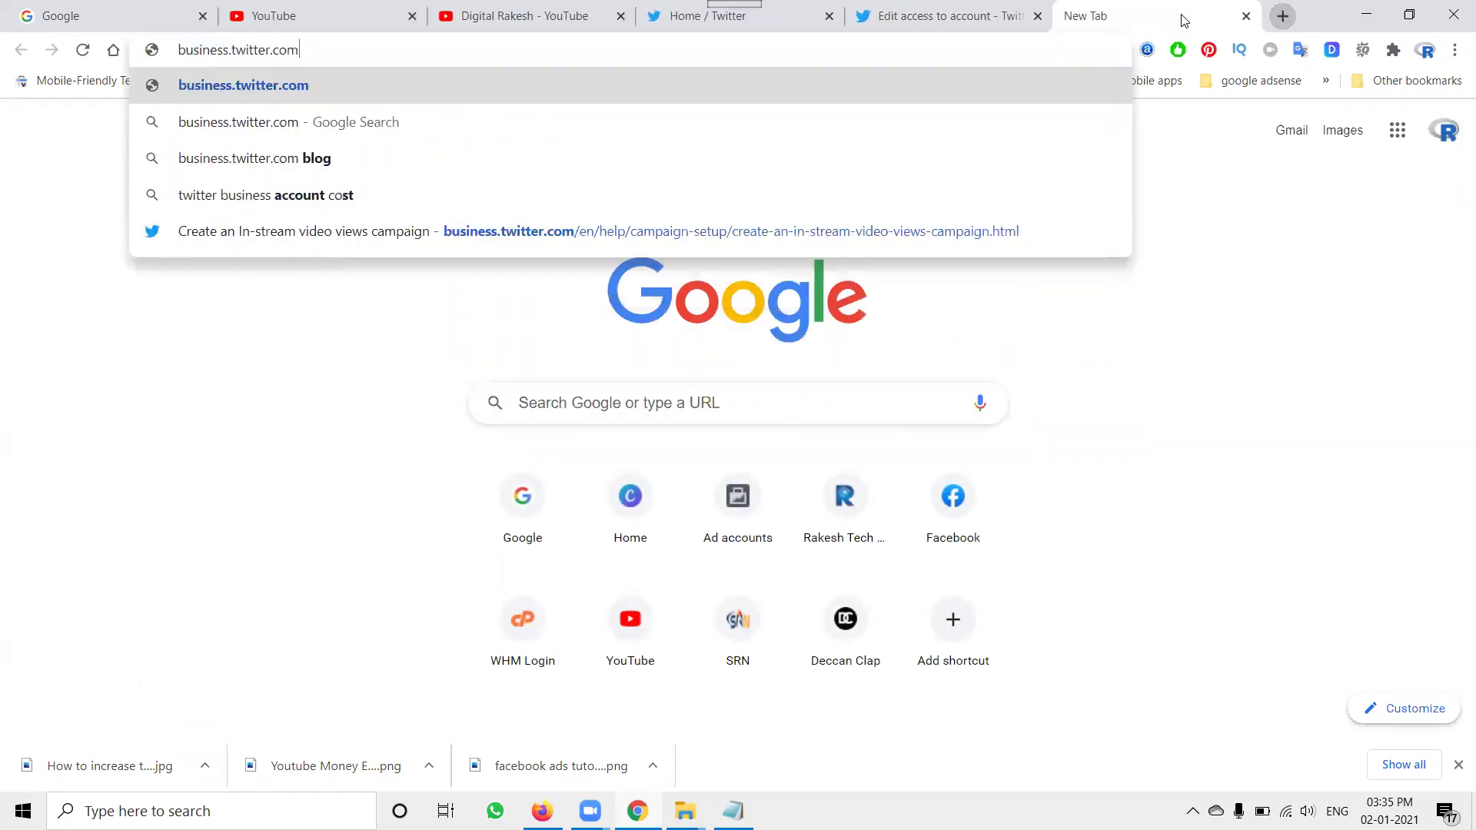
{"action": "key", "text": "Return"}
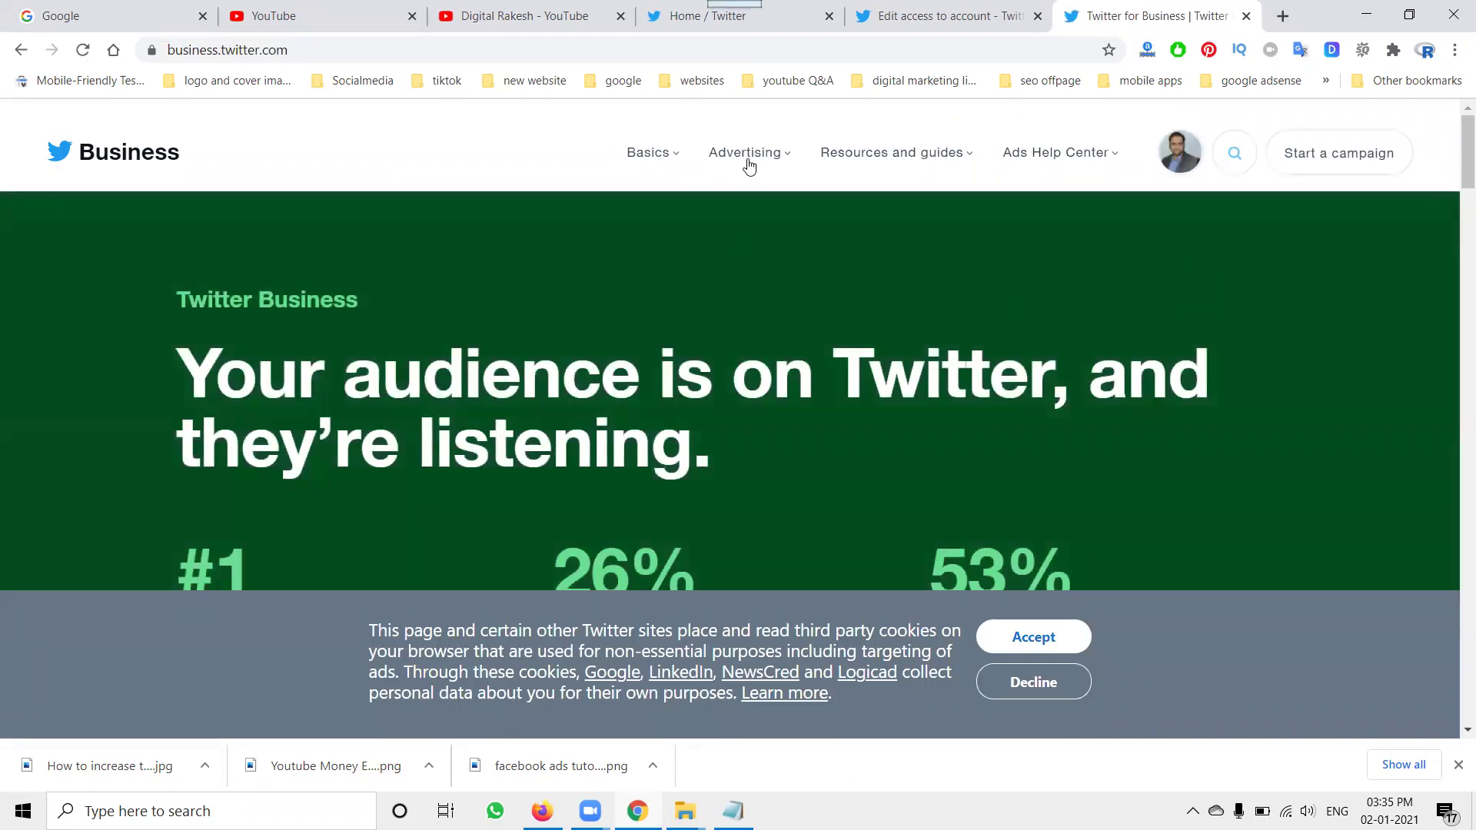
Step: Open the Campaign Types page in the Advertising section and look over its introductory options
{"action": "left_click", "coordinate": [747, 160]}
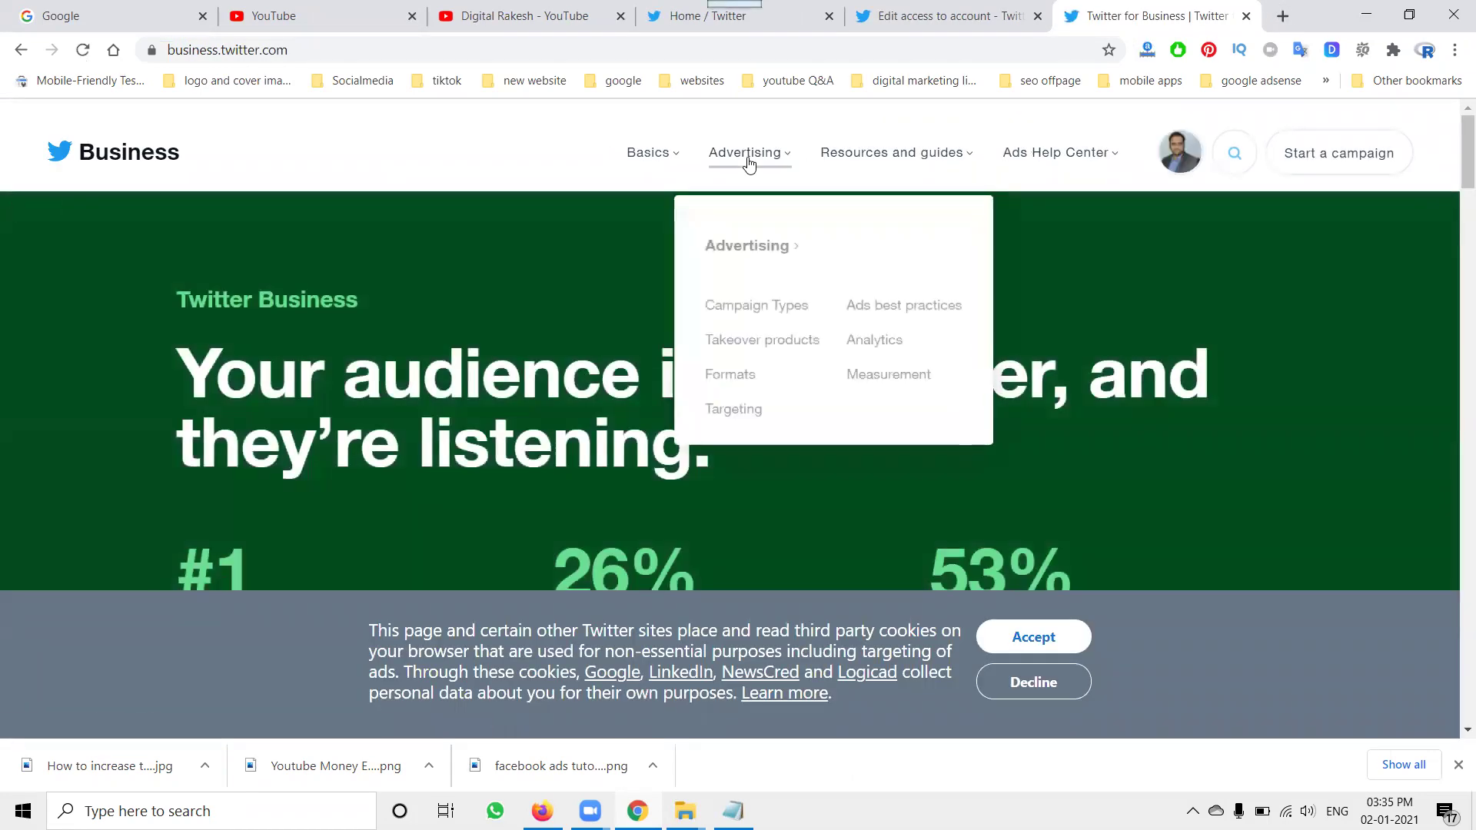
{"action": "left_click", "coordinate": [757, 306]}
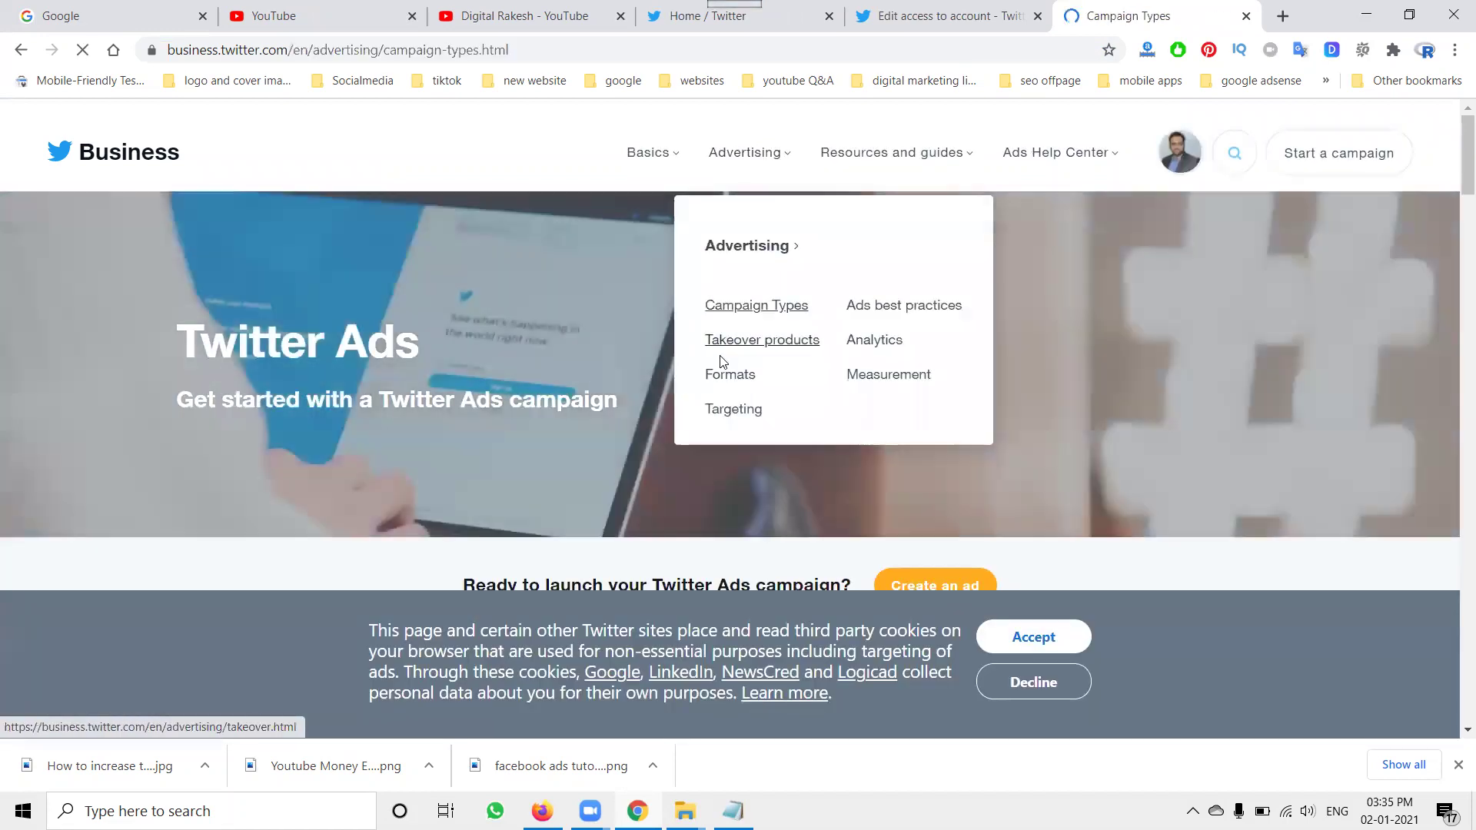
{"action": "scroll", "coordinate": [946, 360], "scroll_direction": "down", "scroll_amount": 8}
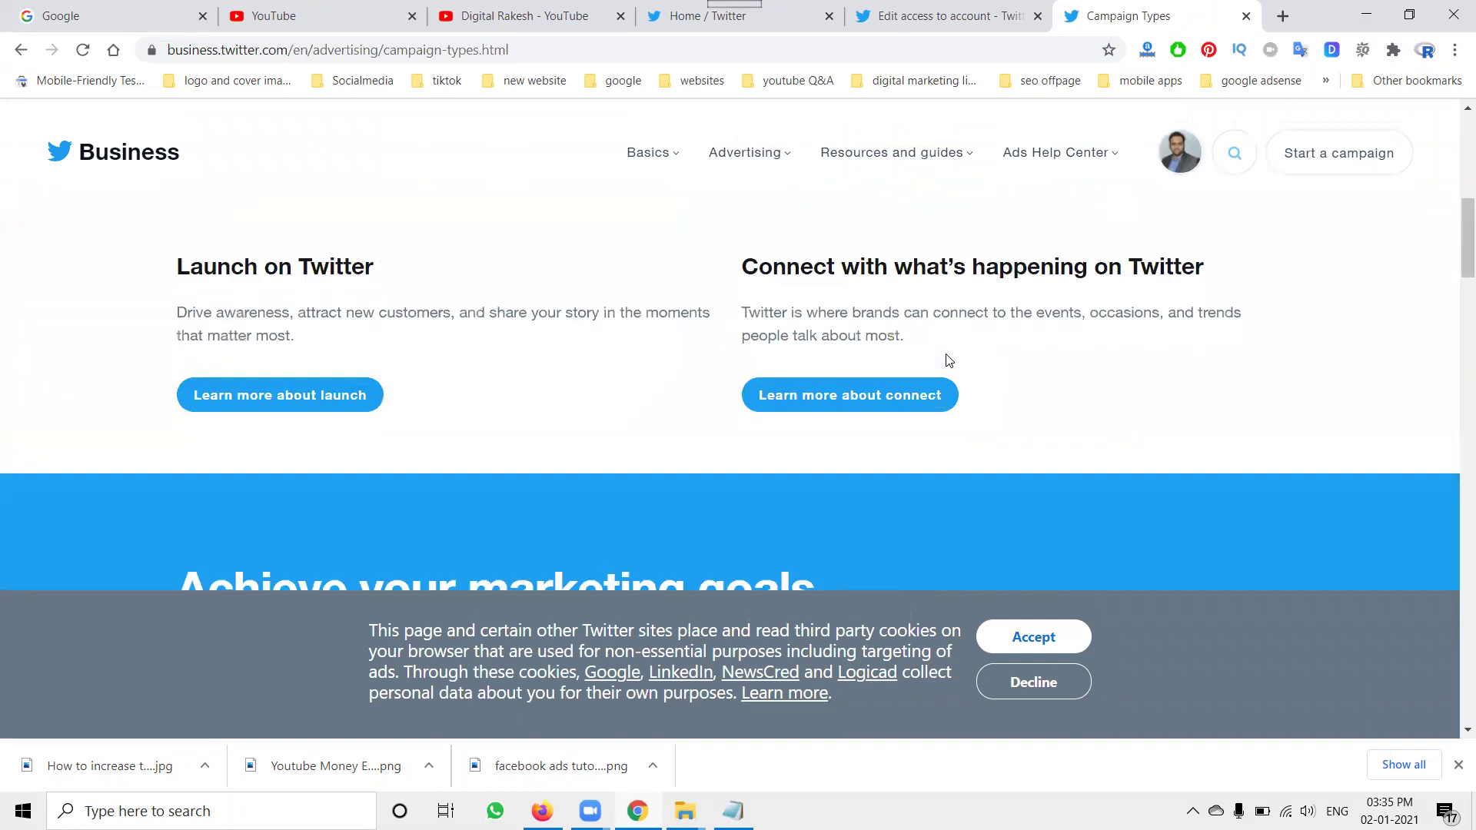
{"action": "scroll", "coordinate": [846, 346], "scroll_direction": "down", "scroll_amount": 2}
{"action": "scroll", "coordinate": [744, 333], "scroll_direction": "up", "scroll_amount": 2}
Step: Open the Launch on Twitter information, read through the page, and close it
{"action": "left_click", "coordinate": [263, 394]}
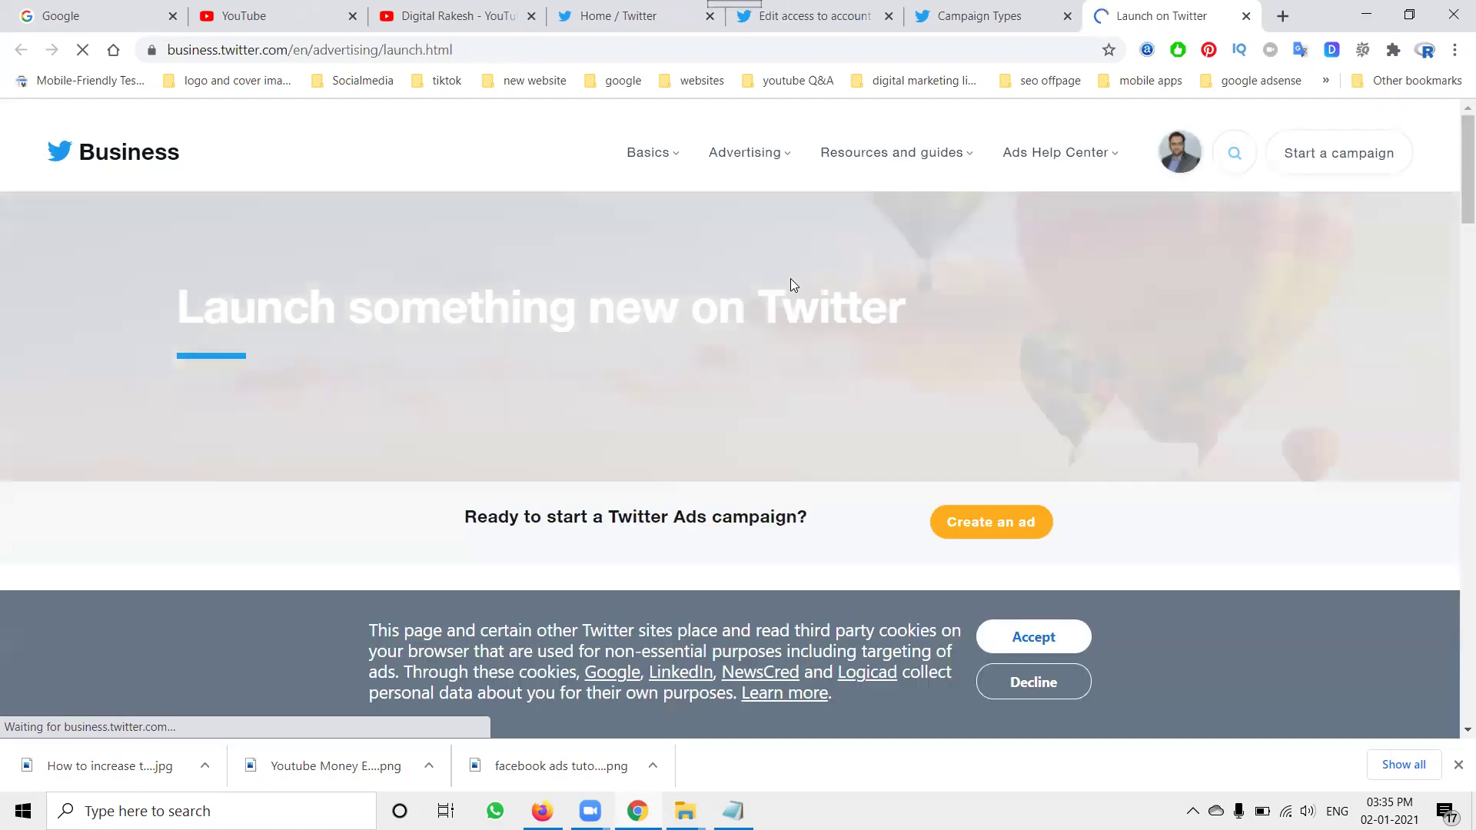
{"action": "scroll", "coordinate": [792, 285], "scroll_direction": "down", "scroll_amount": 10}
{"action": "scroll", "coordinate": [798, 303], "scroll_direction": "down", "scroll_amount": 10}
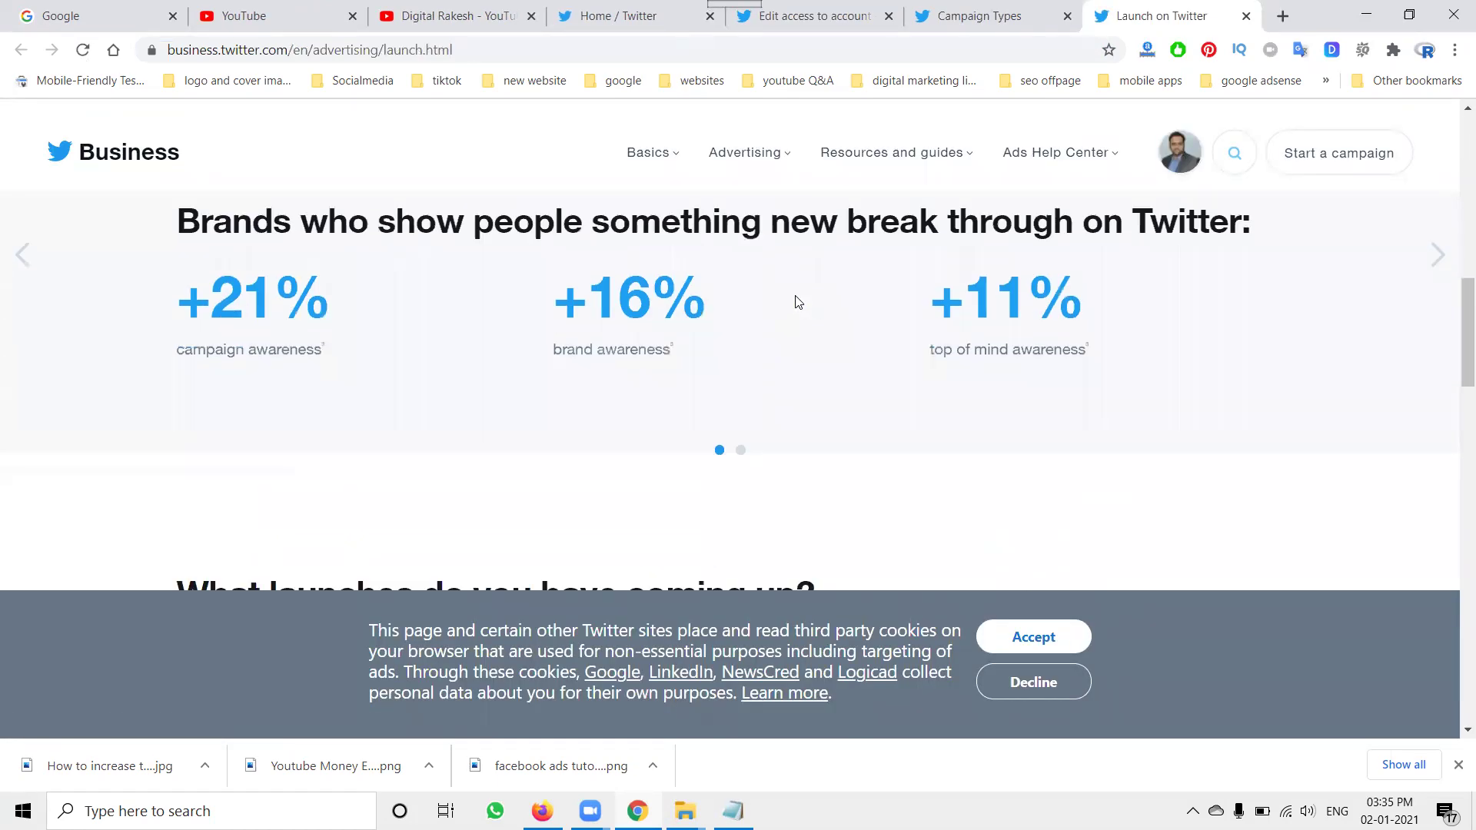
{"action": "scroll", "coordinate": [798, 302], "scroll_direction": "down", "scroll_amount": 9}
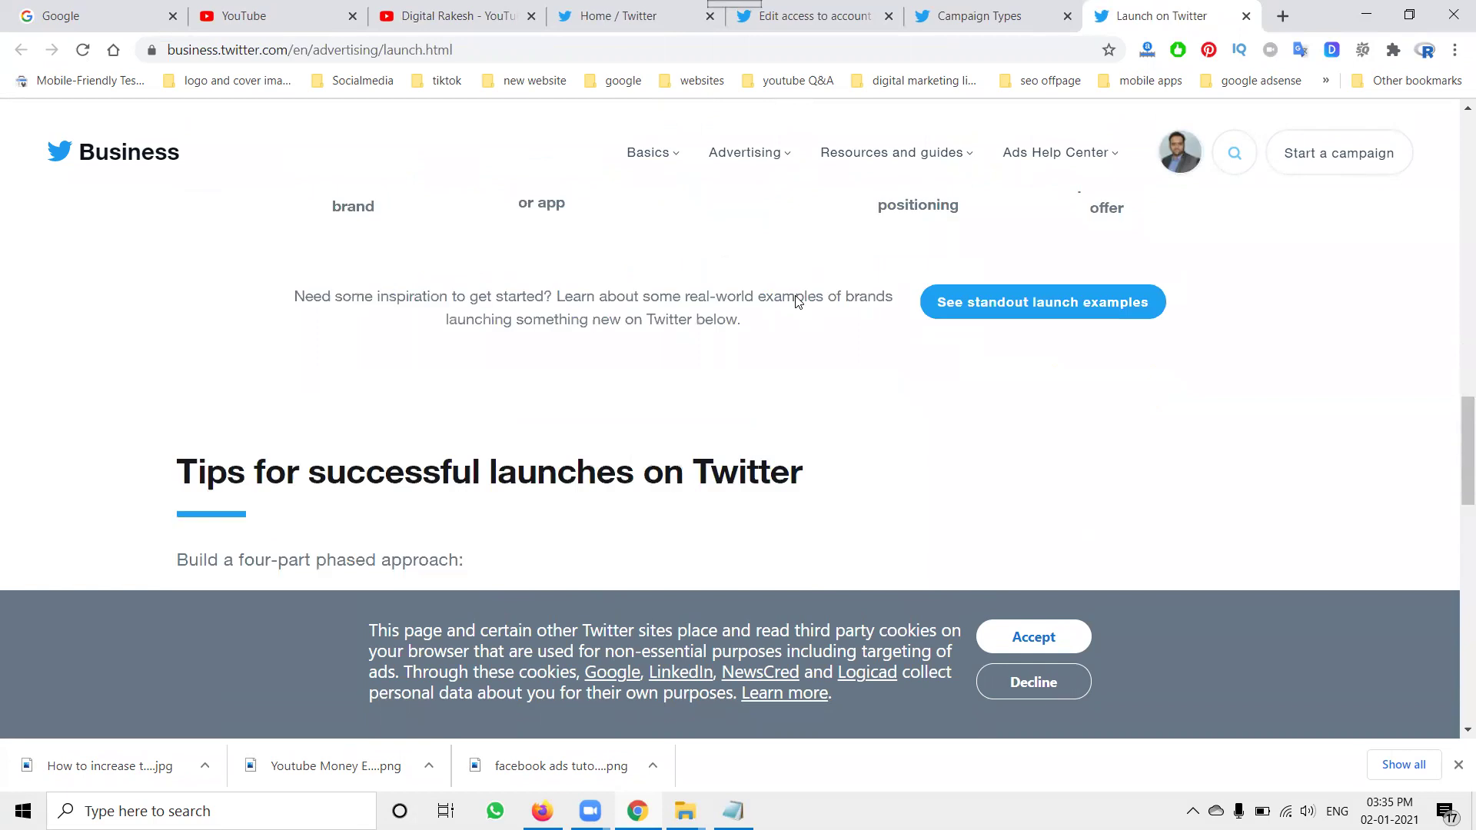
{"action": "scroll", "coordinate": [798, 302], "scroll_direction": "down", "scroll_amount": 8}
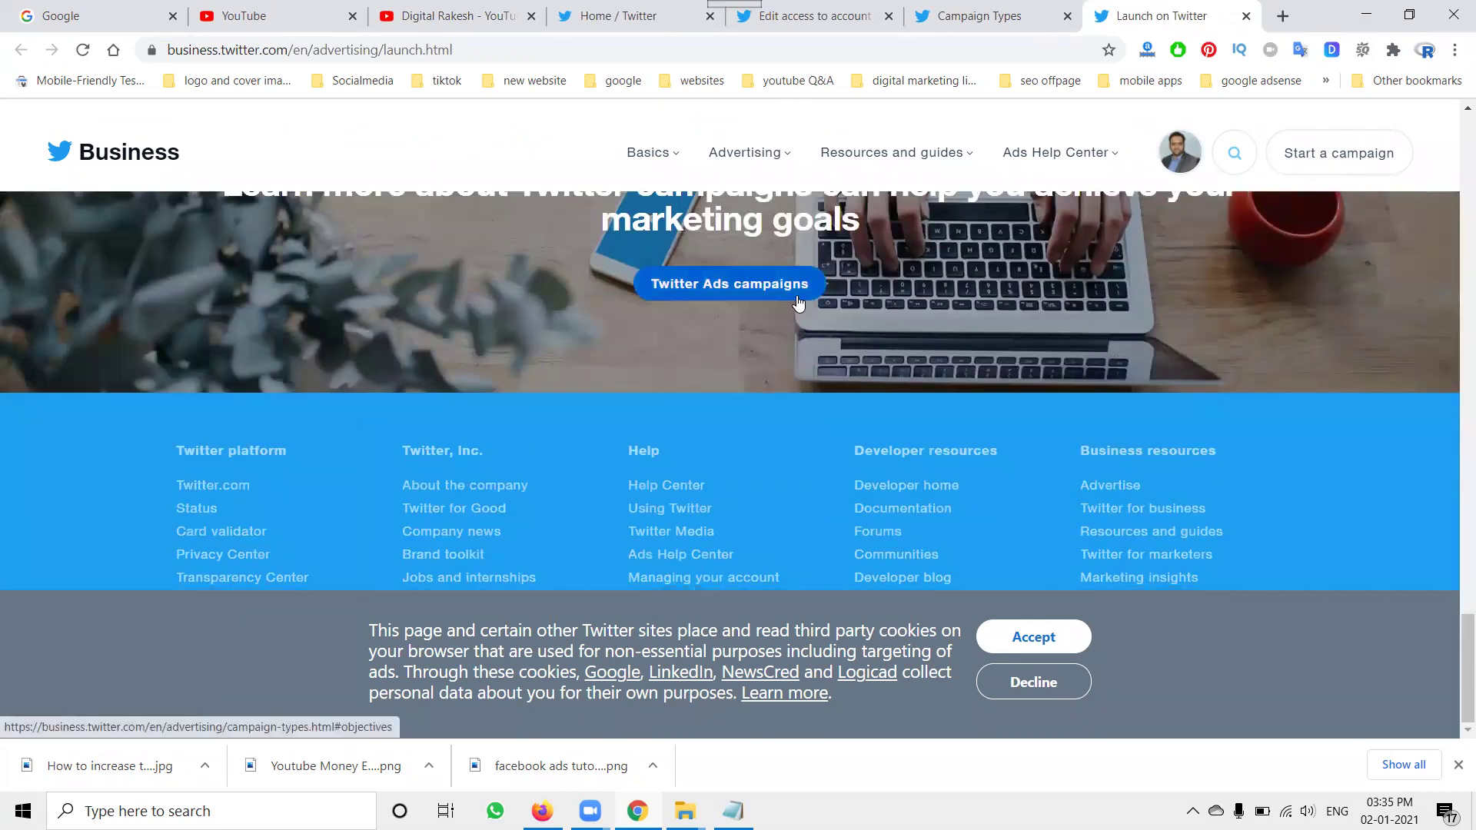
{"action": "left_click", "coordinate": [1246, 16]}
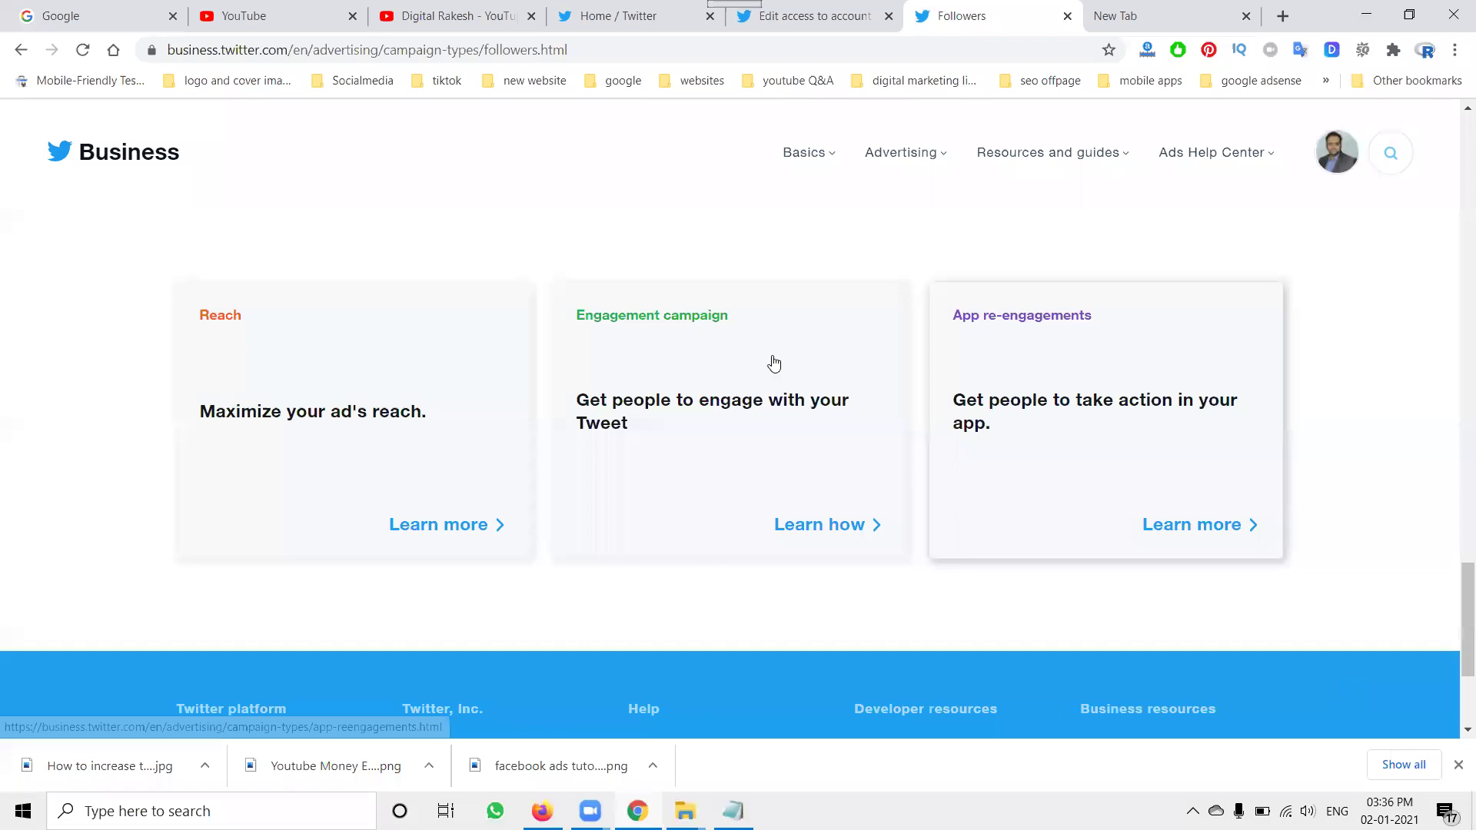
Step: Go from the Followers campaign page to the Ads best practices page in the Advertising section
{"action": "scroll", "coordinate": [771, 355], "scroll_direction": "up", "scroll_amount": 10}
{"action": "scroll", "coordinate": [772, 355], "scroll_direction": "up", "scroll_amount": 15}
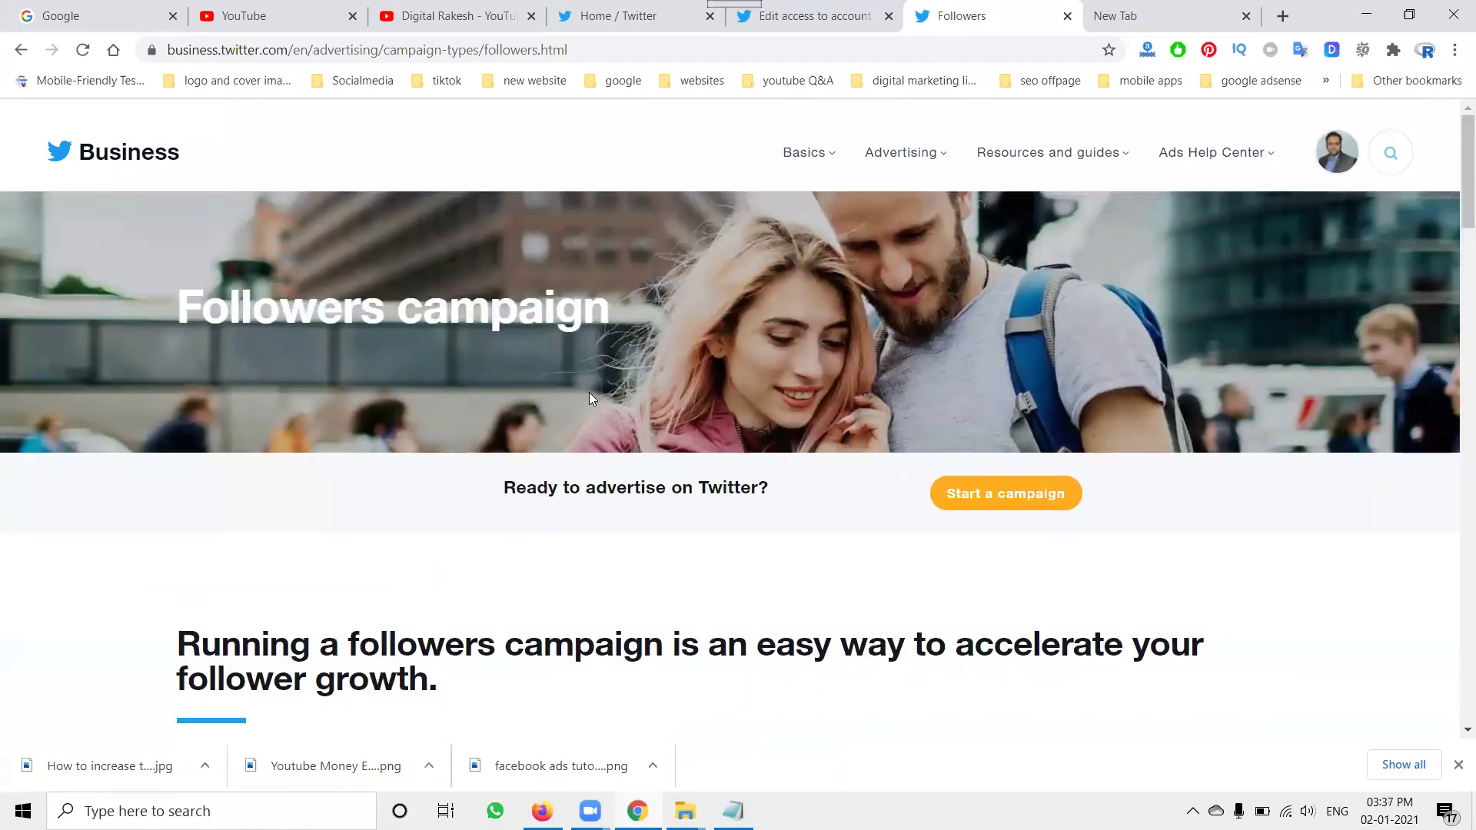
{"action": "mouse_move", "coordinate": [817, 162]}
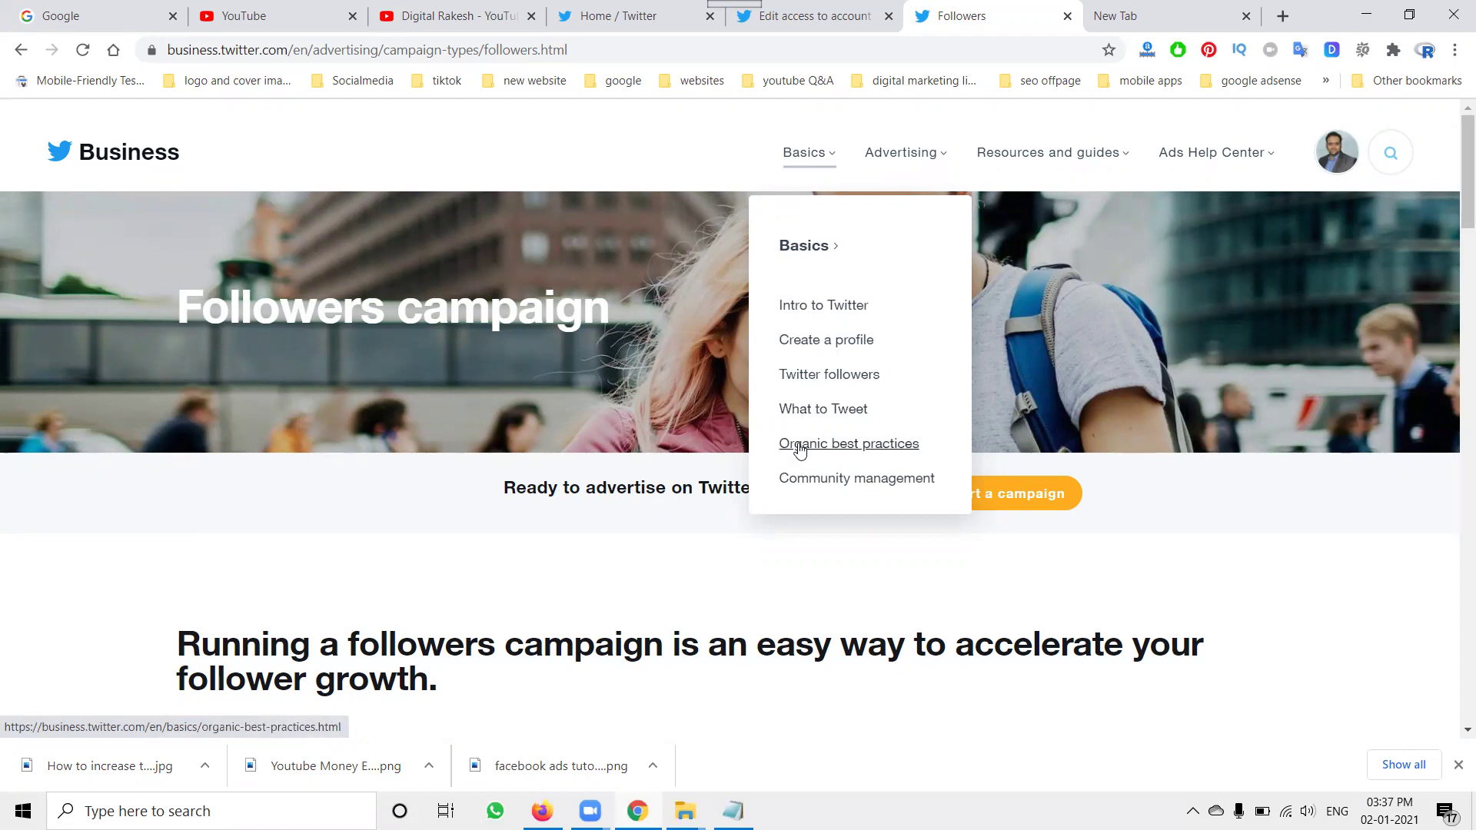
{"action": "mouse_move", "coordinate": [929, 152]}
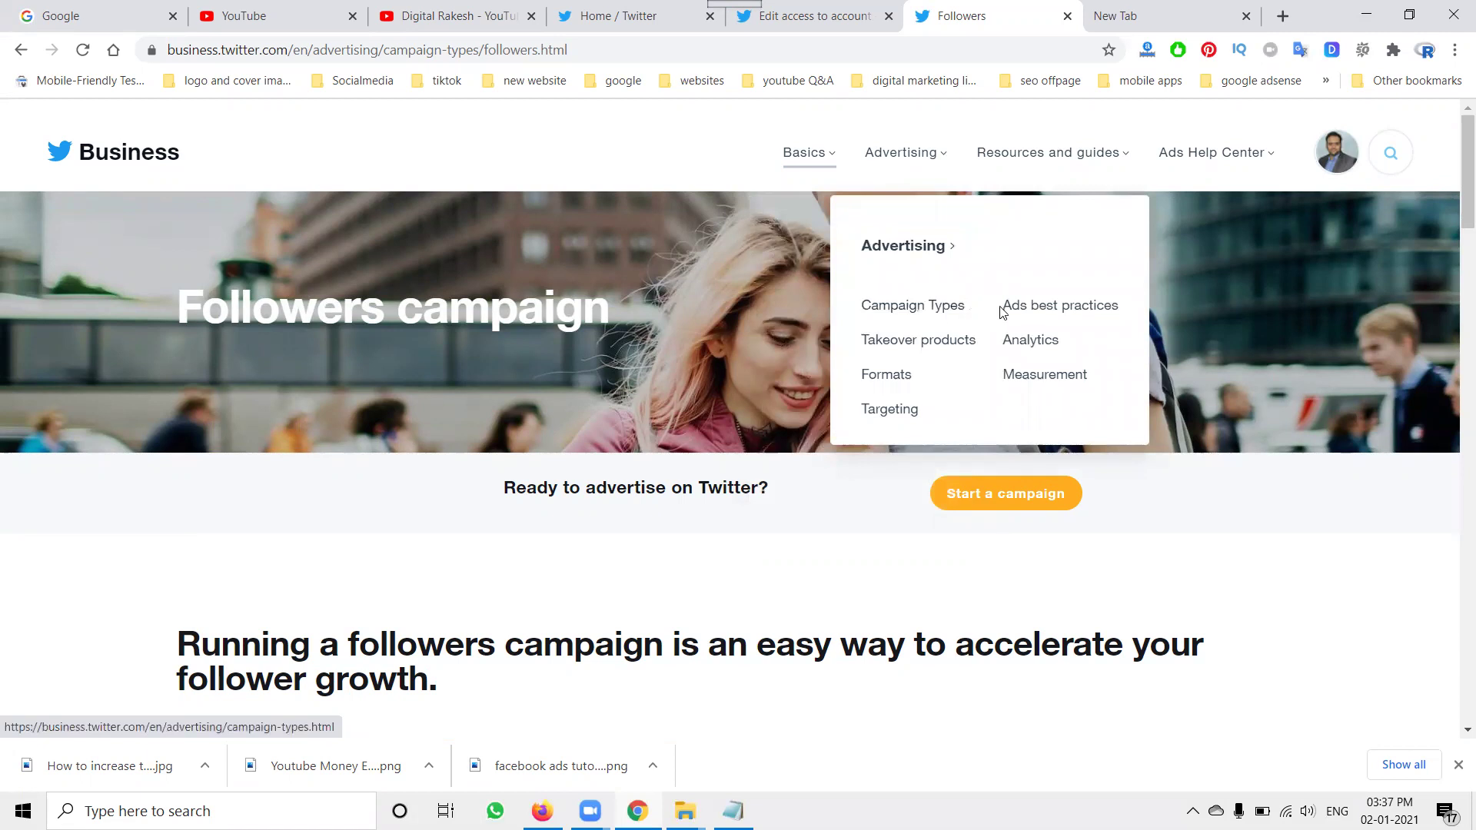
{"action": "left_click", "coordinate": [1027, 311]}
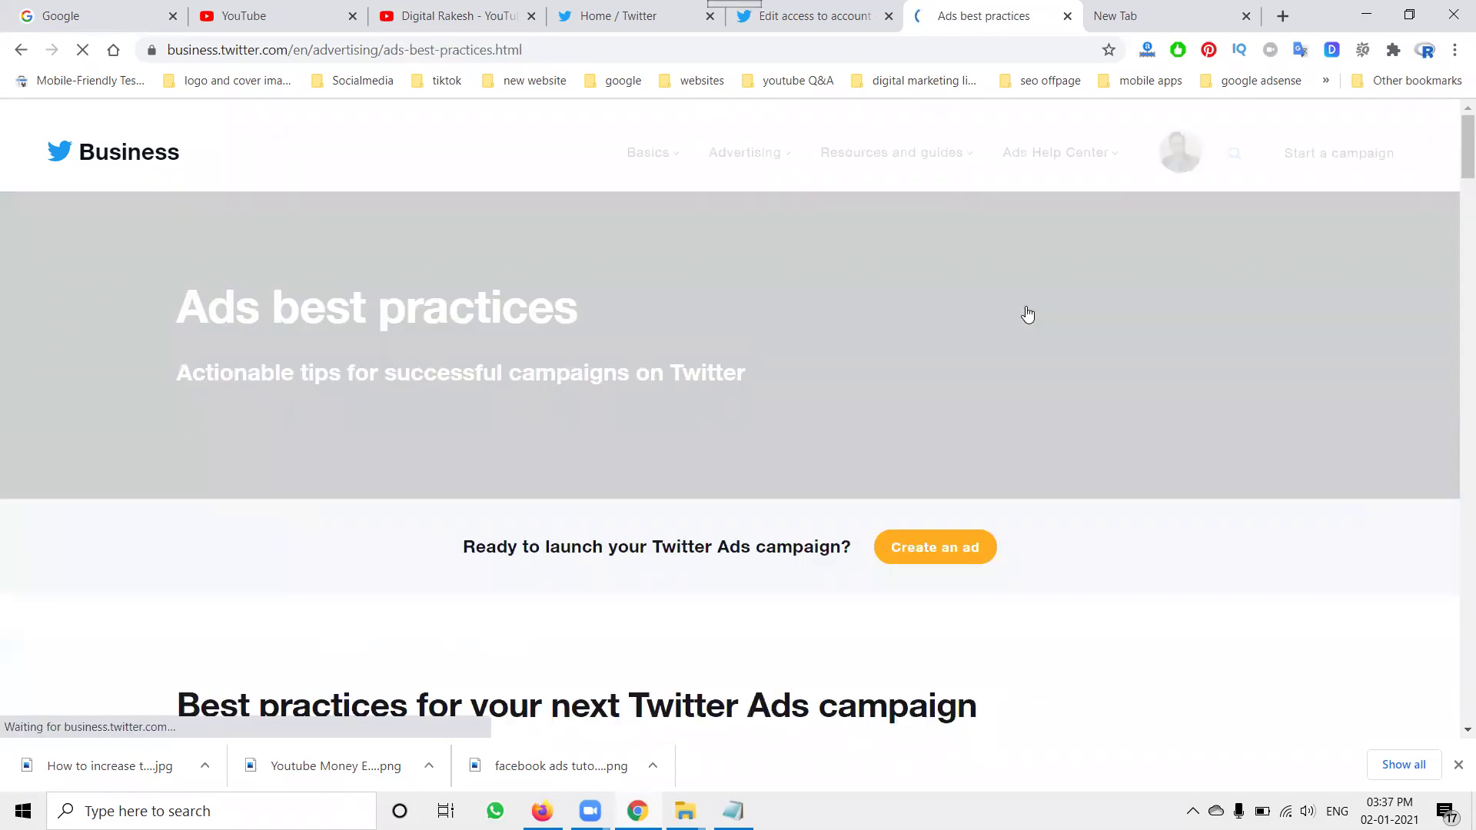
Step: Examine the Ads best practices on Tweet copy, calls to action, urgency, exit points, bidding, video and campaign optimization
{"action": "scroll", "coordinate": [889, 322], "scroll_direction": "down", "scroll_amount": 9}
{"action": "scroll", "coordinate": [629, 343], "scroll_direction": "down", "scroll_amount": 10}
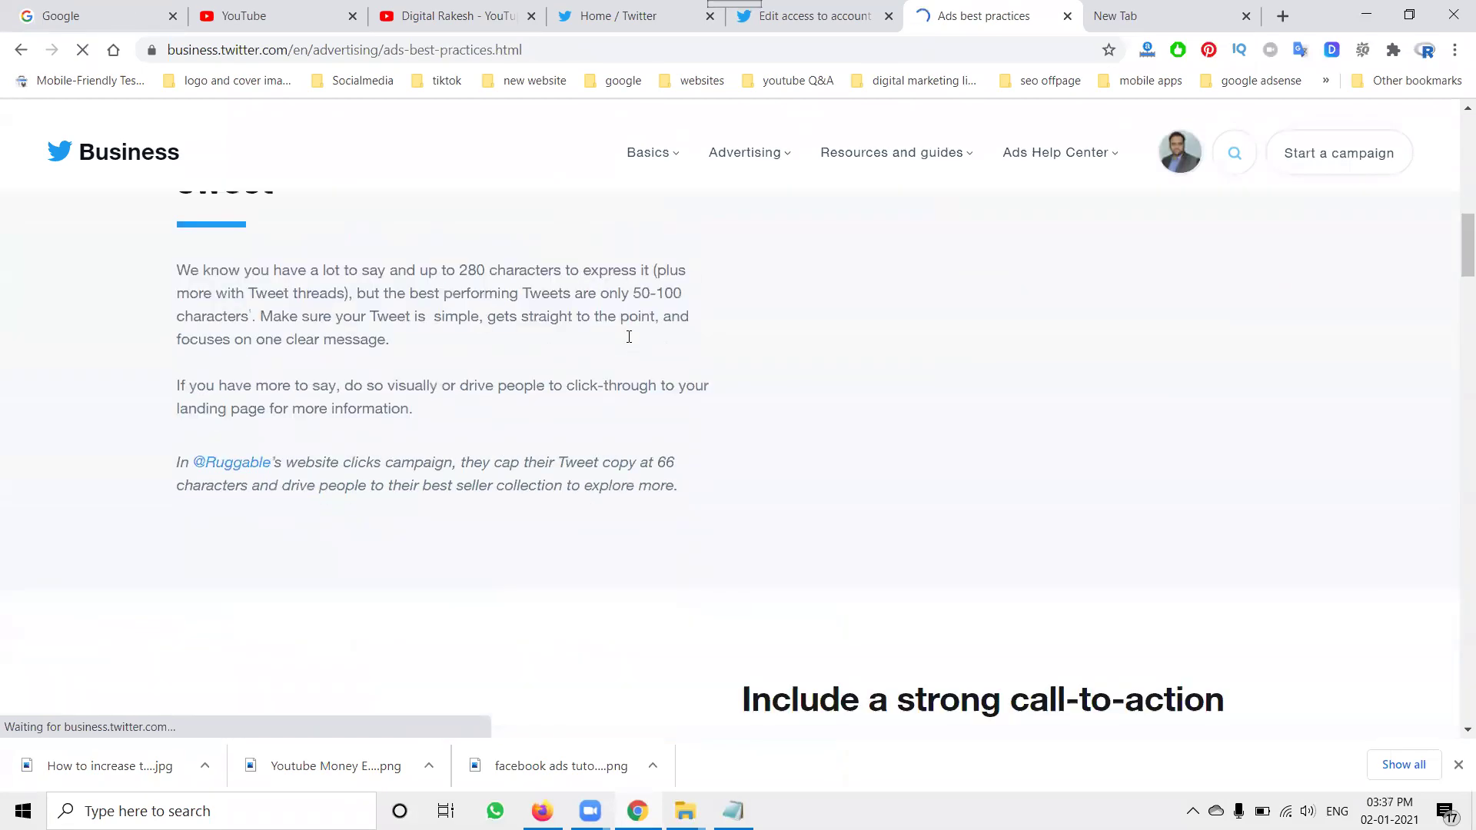
{"action": "scroll", "coordinate": [629, 348], "scroll_direction": "down", "scroll_amount": 5}
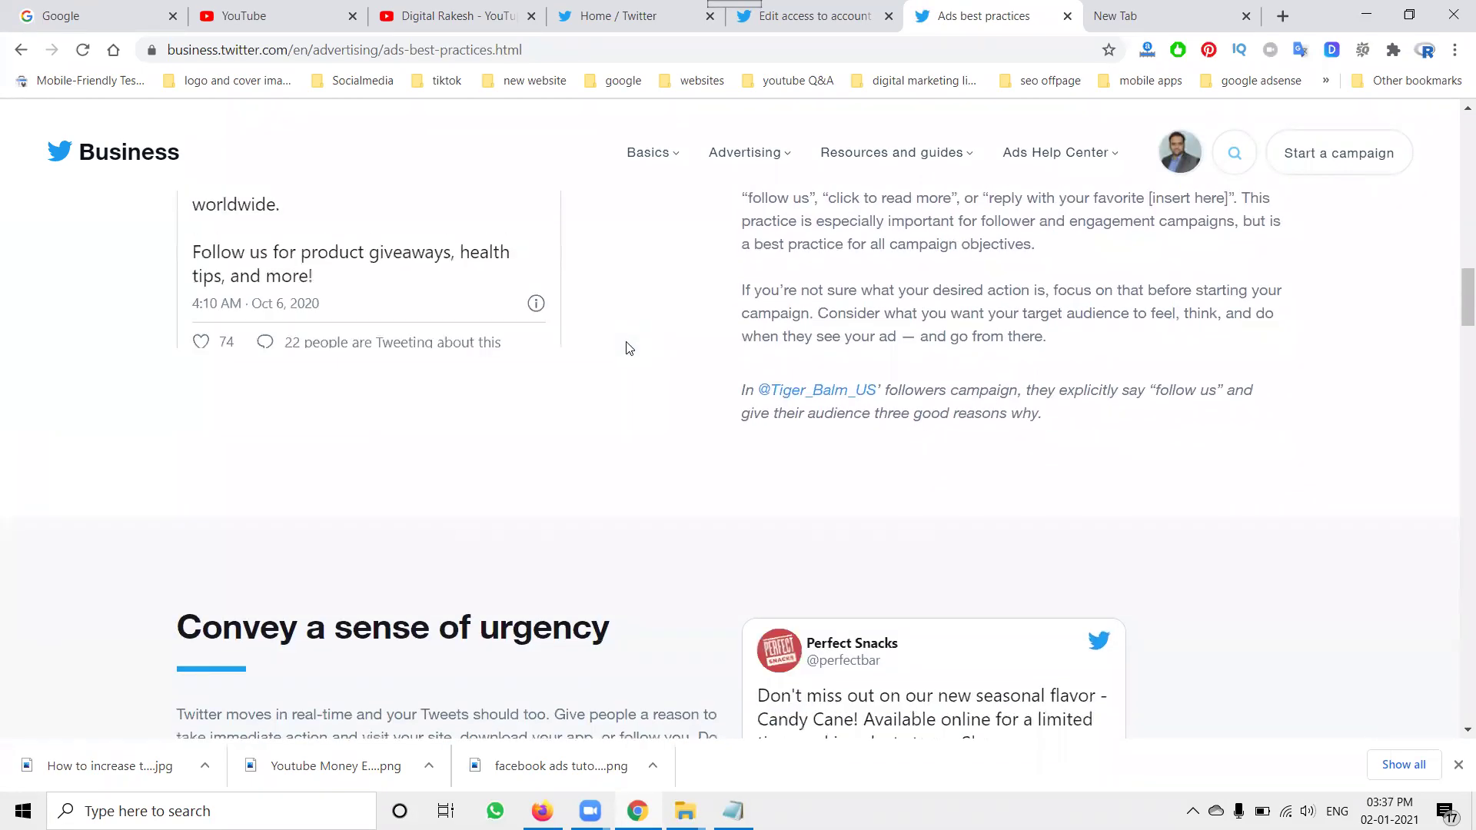
{"action": "scroll", "coordinate": [629, 348], "scroll_direction": "down", "scroll_amount": 13}
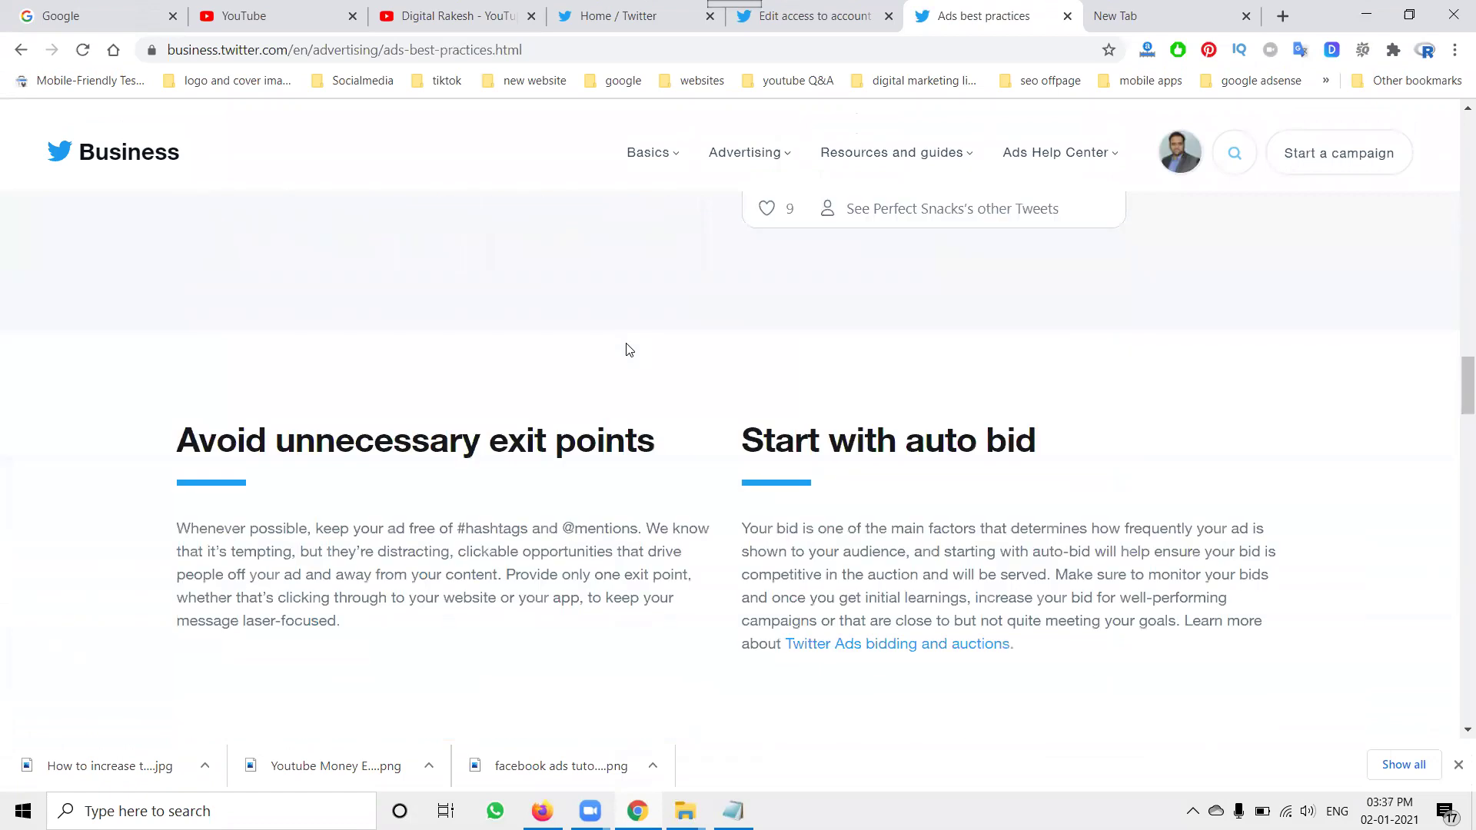
{"action": "scroll", "coordinate": [628, 350], "scroll_direction": "down", "scroll_amount": 9}
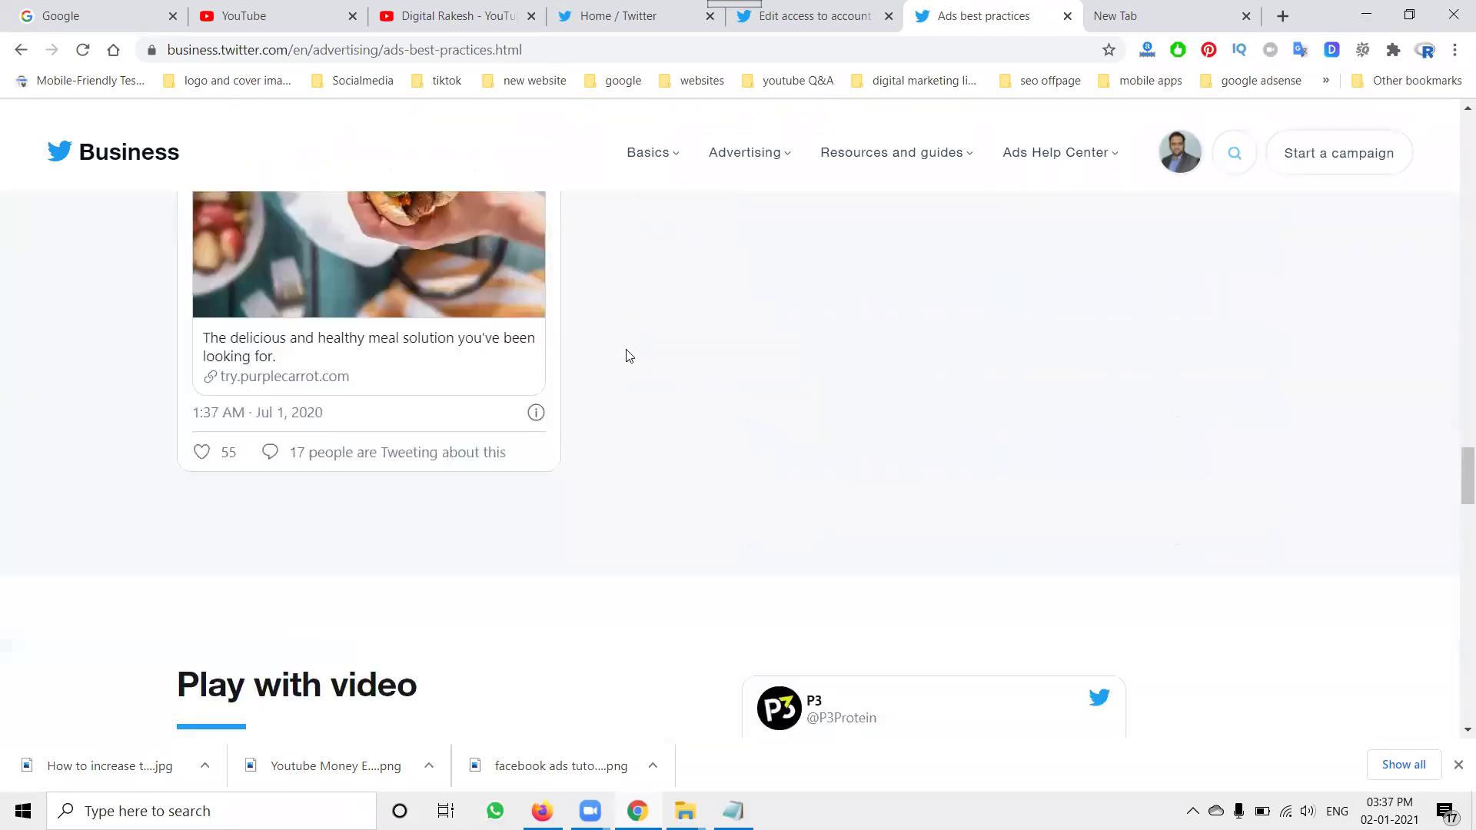
{"action": "scroll", "coordinate": [629, 358], "scroll_direction": "down", "scroll_amount": 6}
{"action": "scroll", "coordinate": [629, 356], "scroll_direction": "down", "scroll_amount": 14}
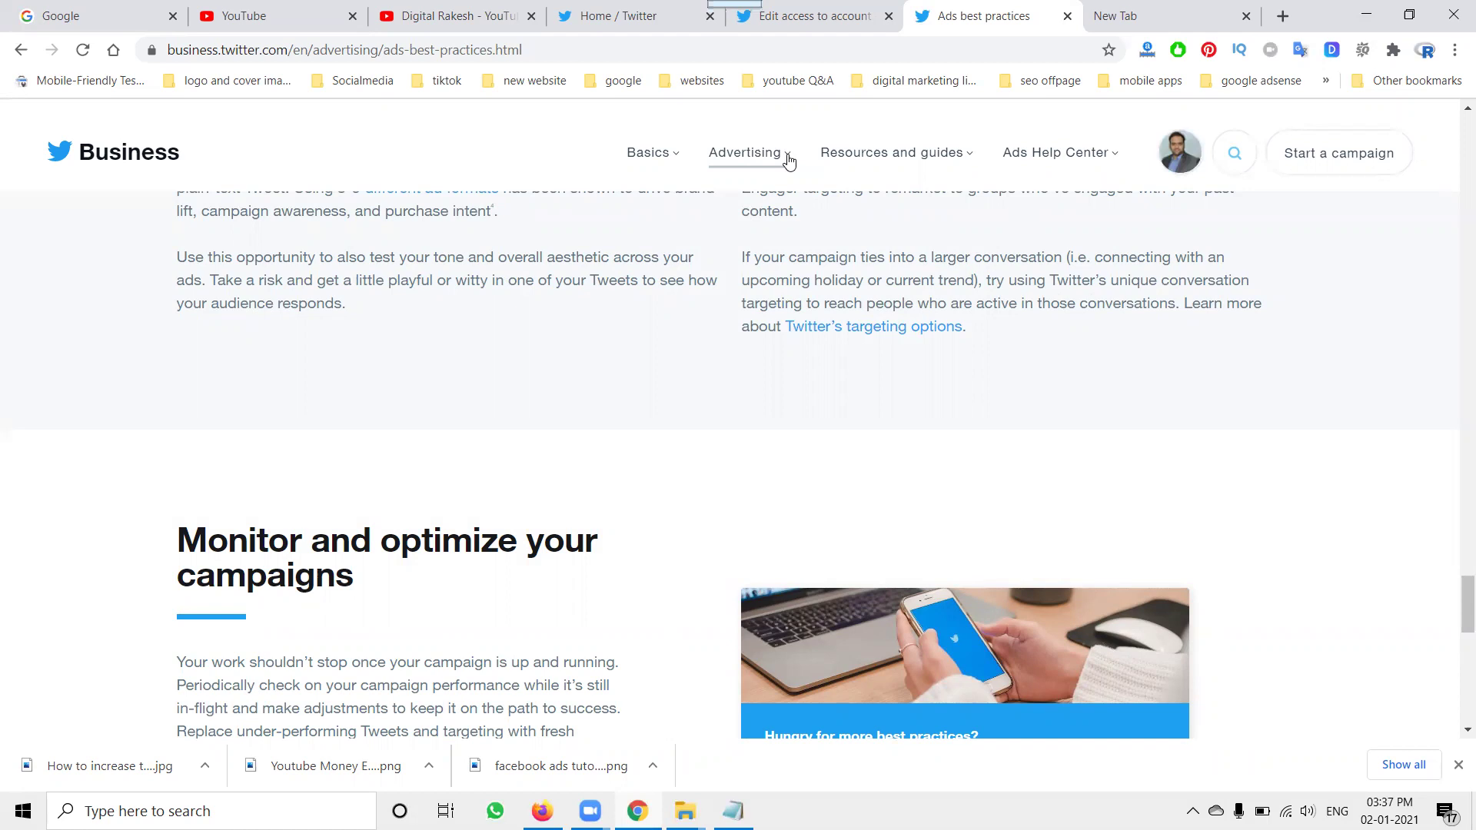
{"action": "scroll", "coordinate": [808, 316], "scroll_direction": "up", "scroll_amount": 15}
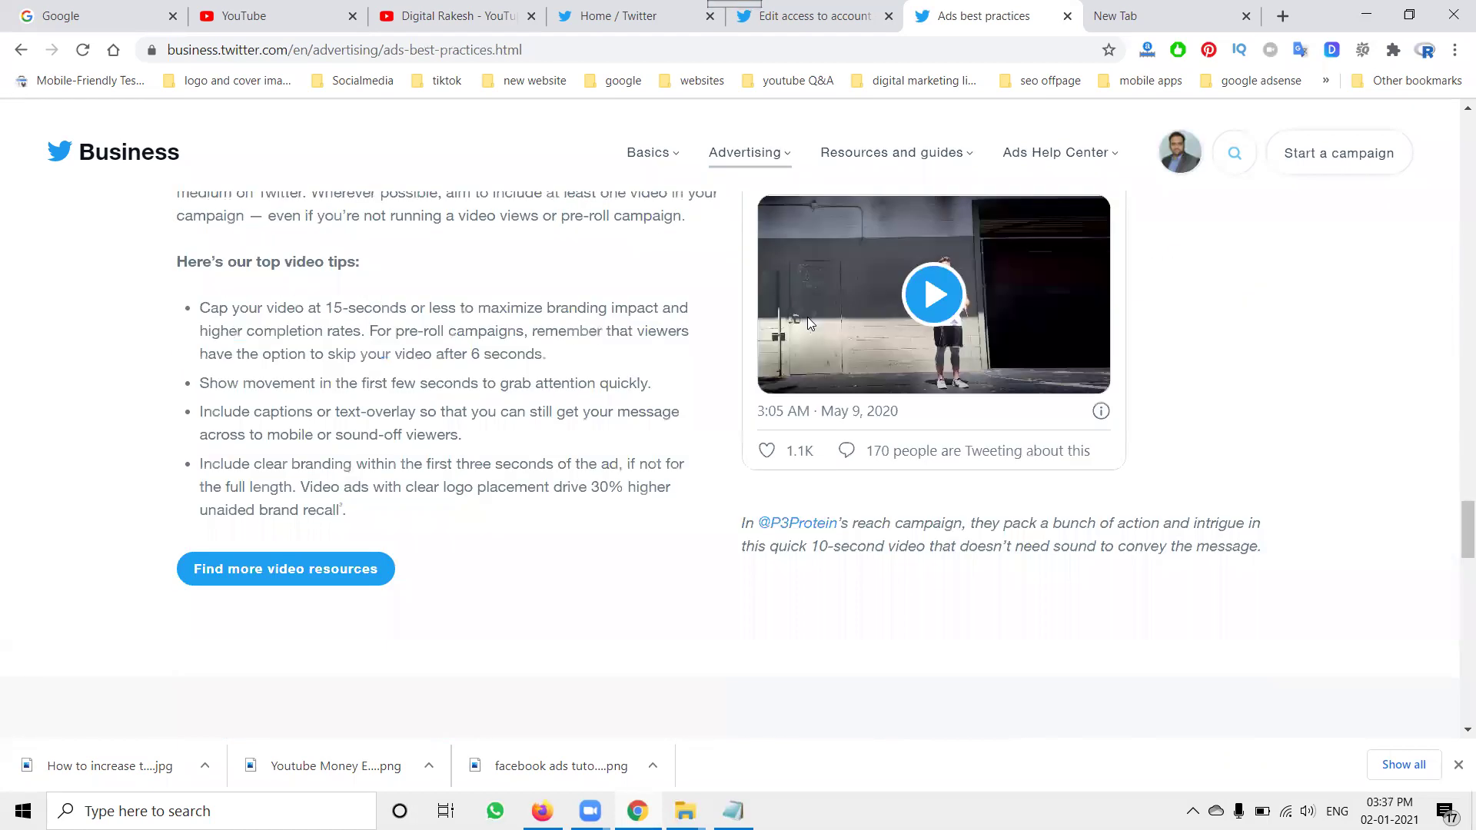
Step: Try starting a campaign from Twitter Business, close that page, and open the Ads Manager from the account access page
{"action": "left_click", "coordinate": [1367, 151]}
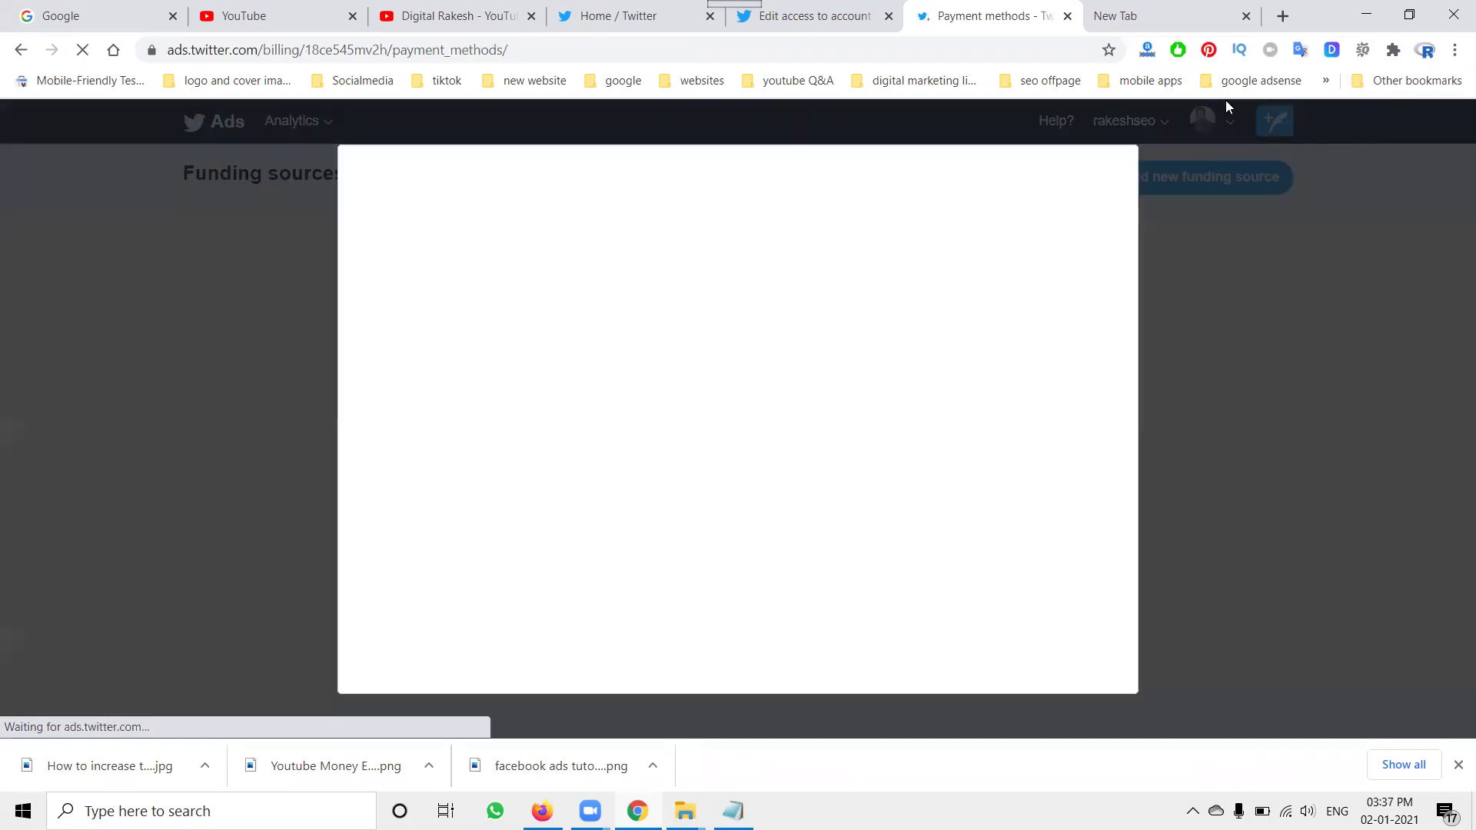
{"action": "left_click", "coordinate": [1068, 17]}
{"action": "left_click", "coordinate": [830, 17]}
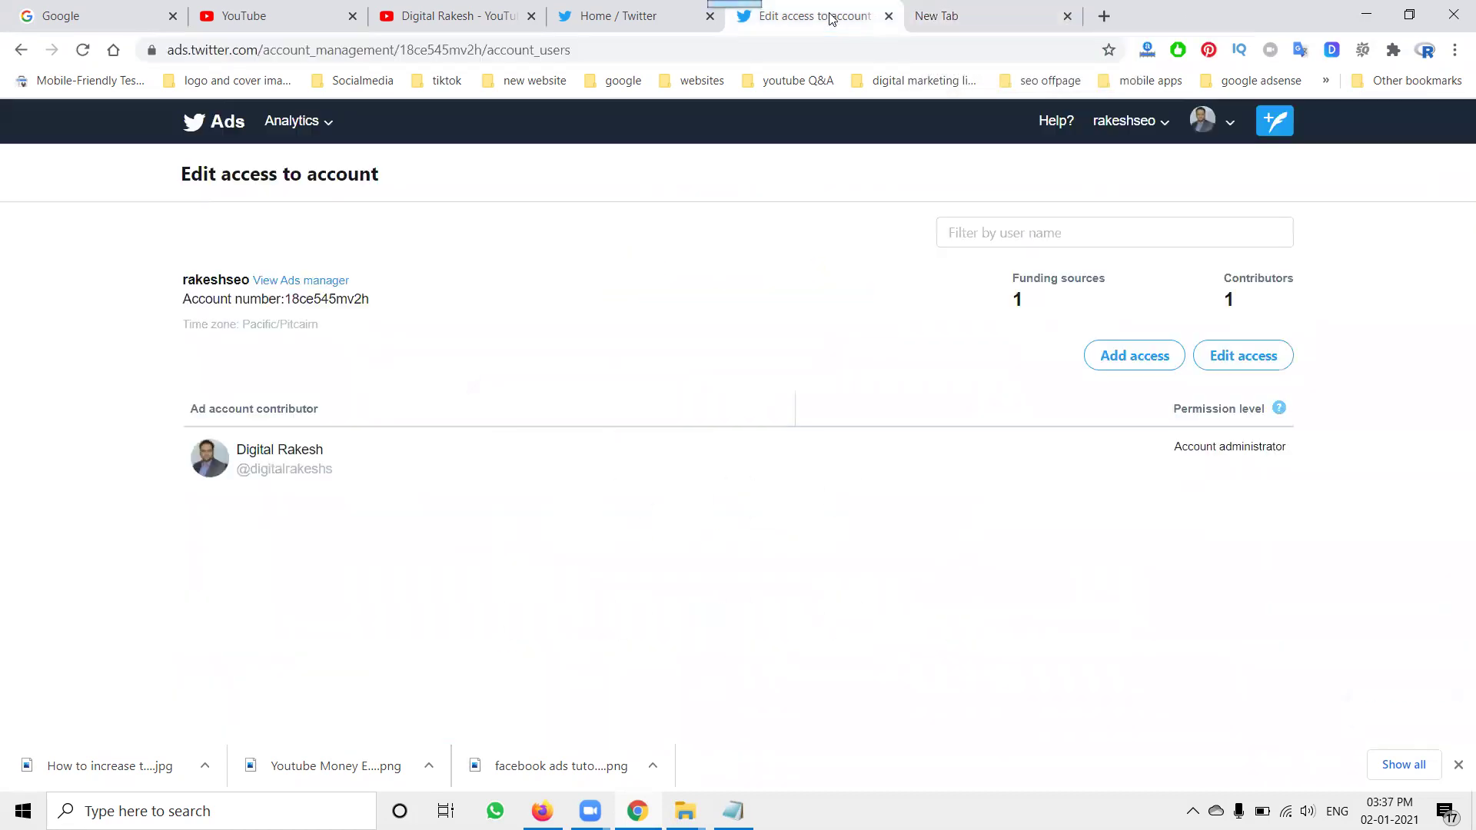
{"action": "left_click", "coordinate": [276, 281]}
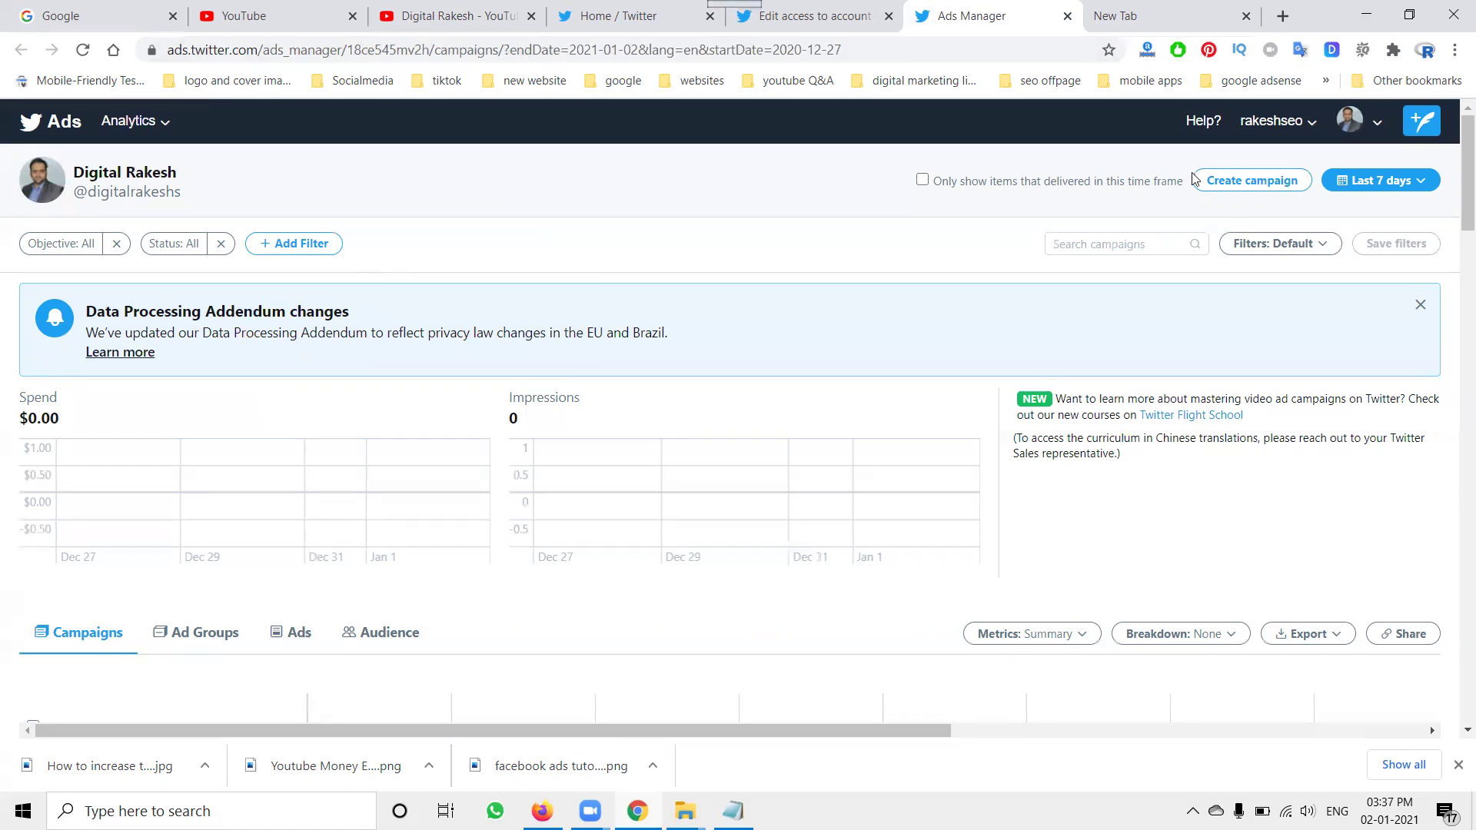
Step: Create a new campaign with the Followers objective, review the other objectives, and continue to the campaign details
{"action": "left_click", "coordinate": [1213, 181]}
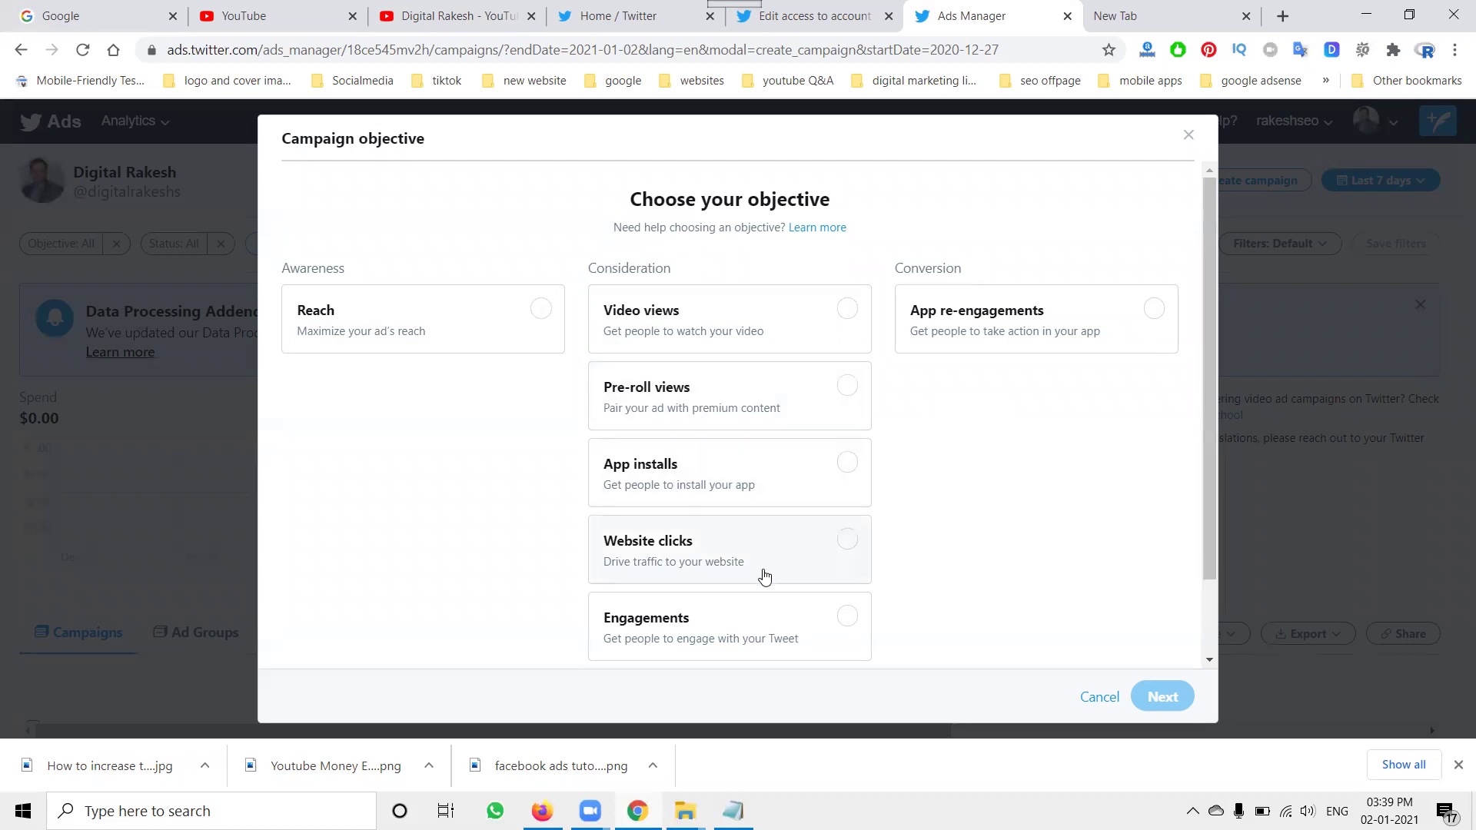
{"action": "scroll", "coordinate": [765, 577], "scroll_direction": "down", "scroll_amount": 1}
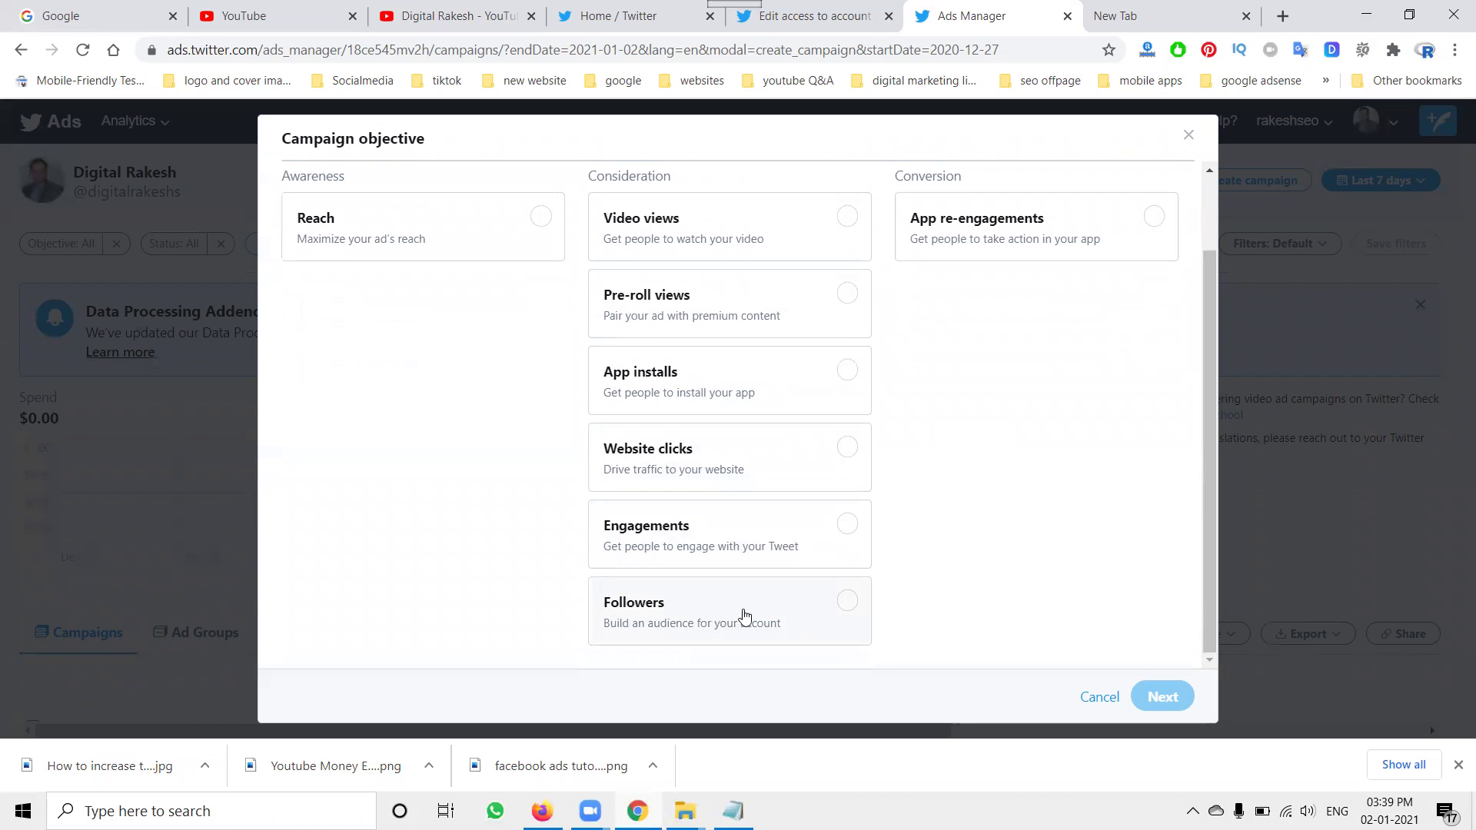
{"action": "scroll", "coordinate": [970, 393], "scroll_direction": "up", "scroll_amount": 1}
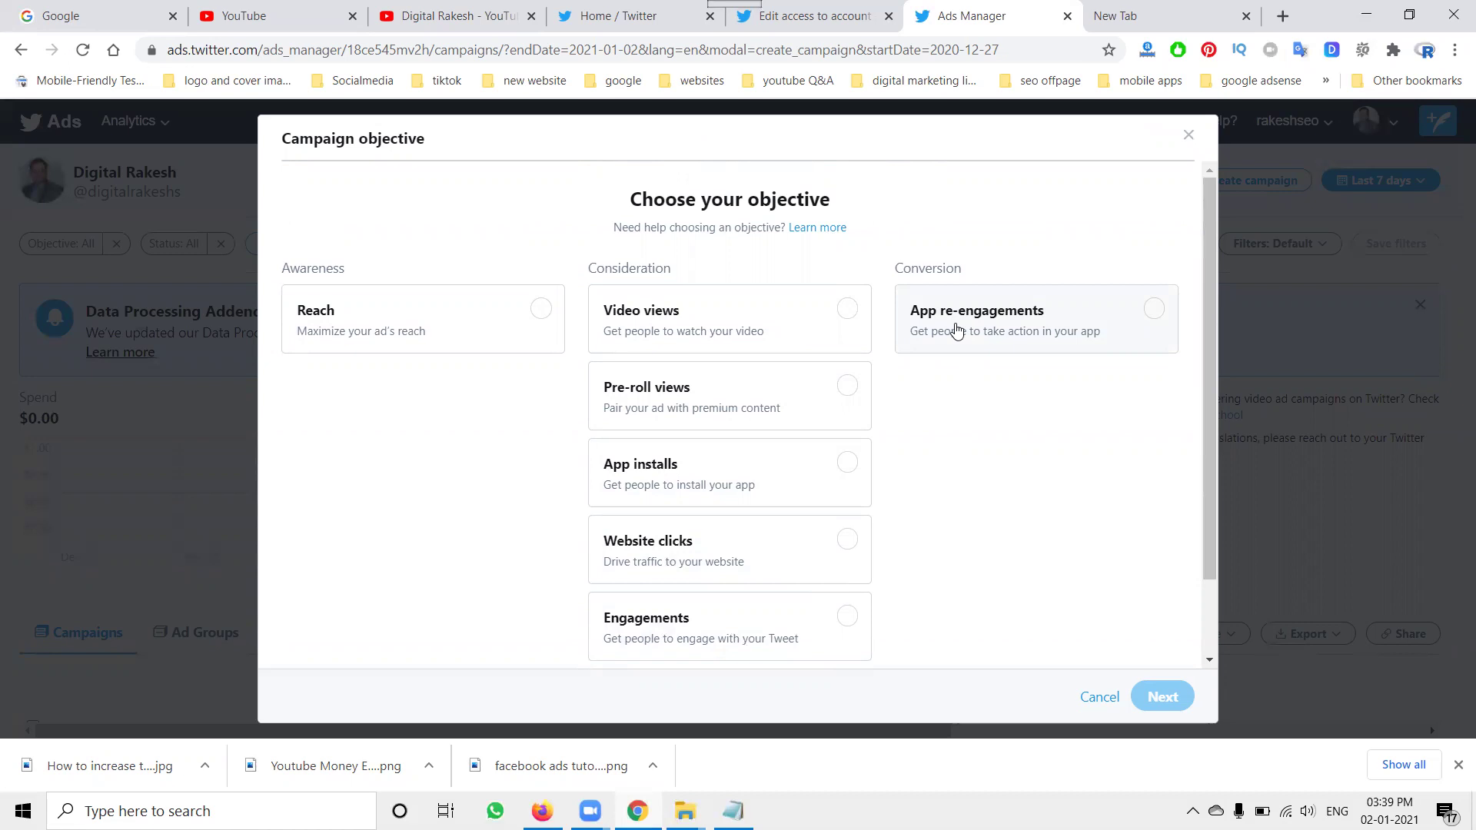
{"action": "scroll", "coordinate": [748, 495], "scroll_direction": "down", "scroll_amount": 1}
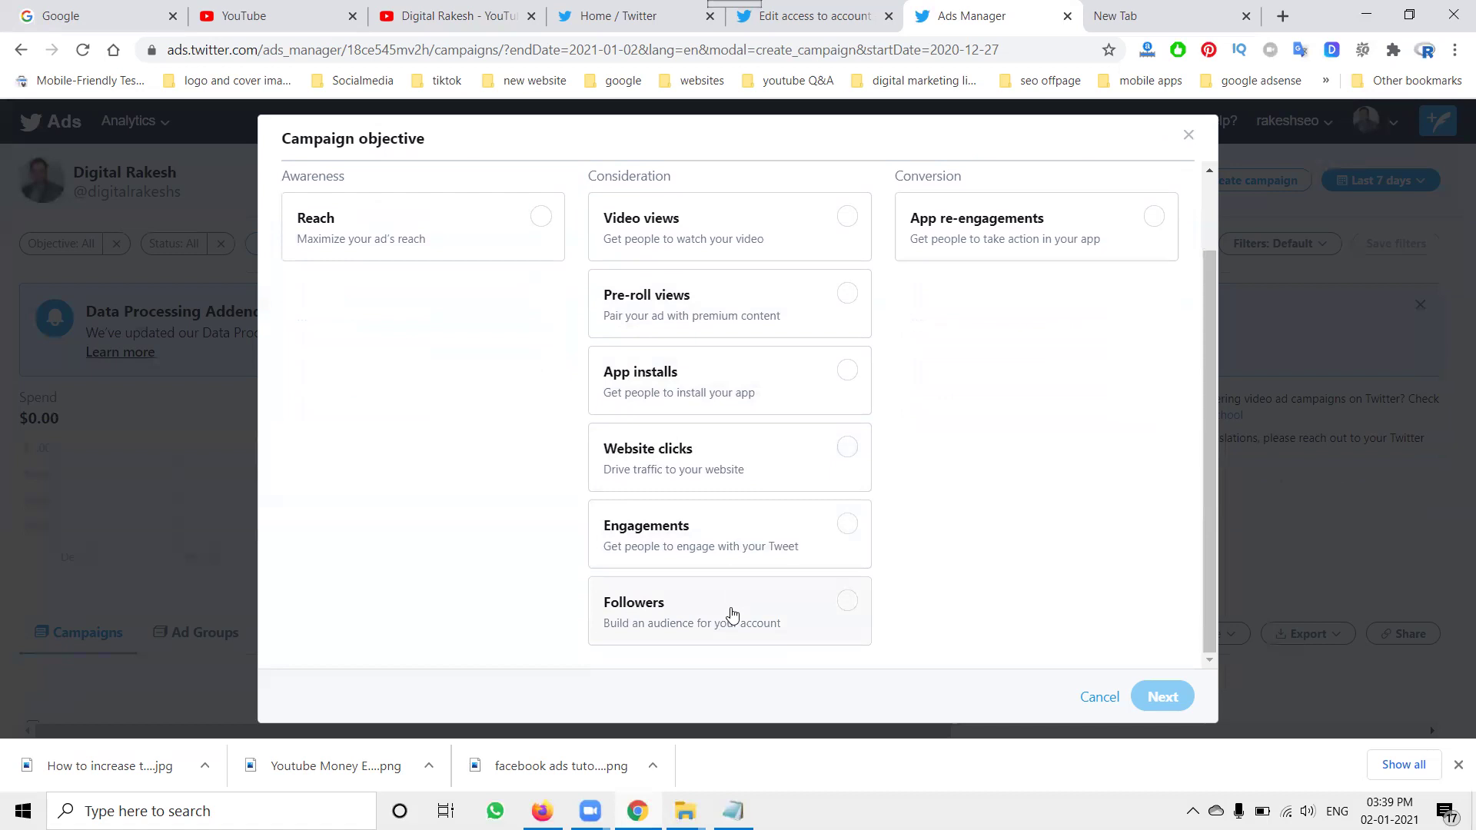
{"action": "left_click", "coordinate": [731, 613]}
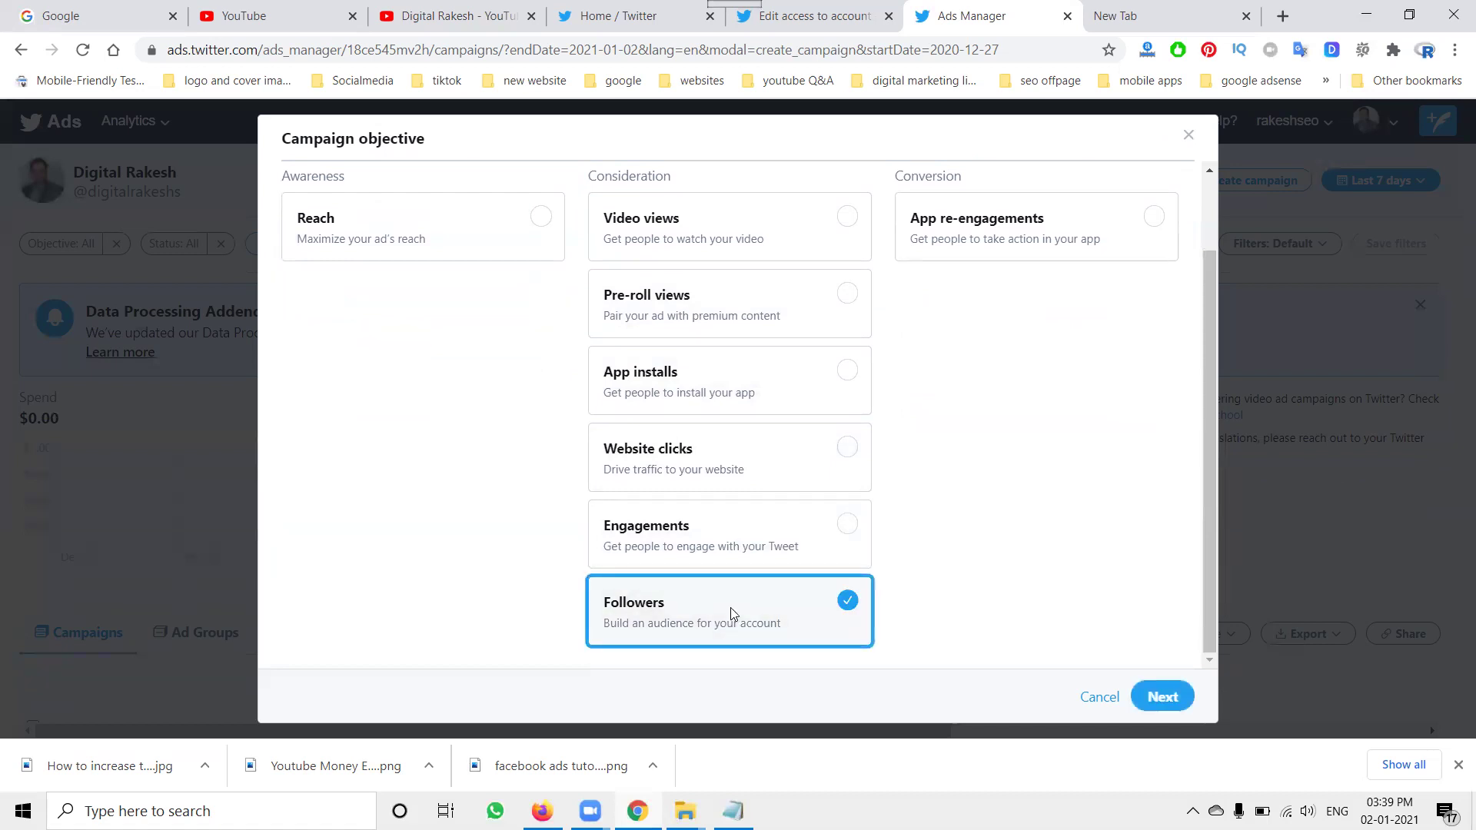
{"action": "scroll", "coordinate": [725, 613], "scroll_direction": "up", "scroll_amount": 1}
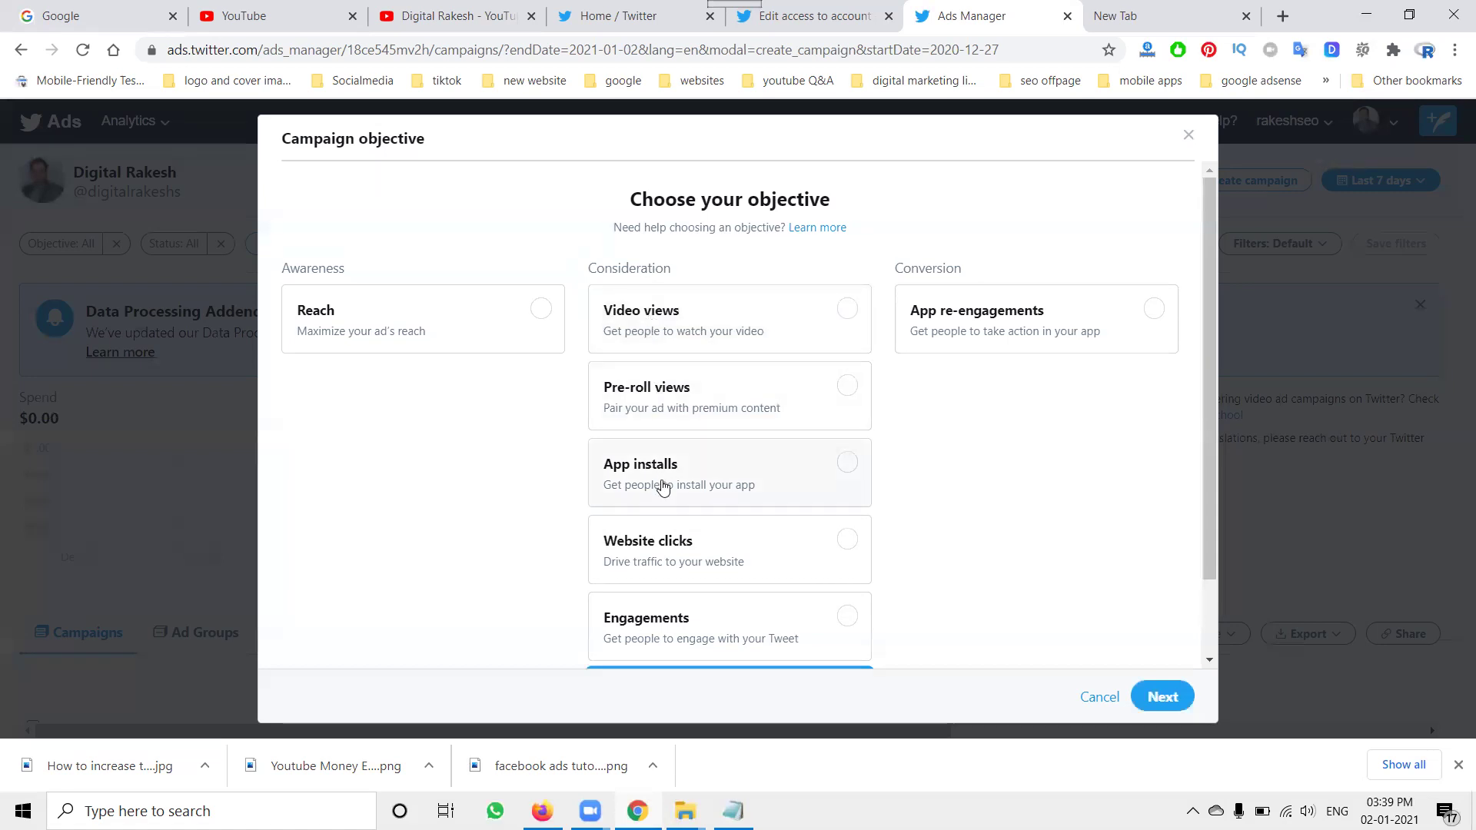
{"action": "scroll", "coordinate": [661, 488], "scroll_direction": "down", "scroll_amount": 1}
{"action": "scroll", "coordinate": [461, 269], "scroll_direction": "up", "scroll_amount": 1}
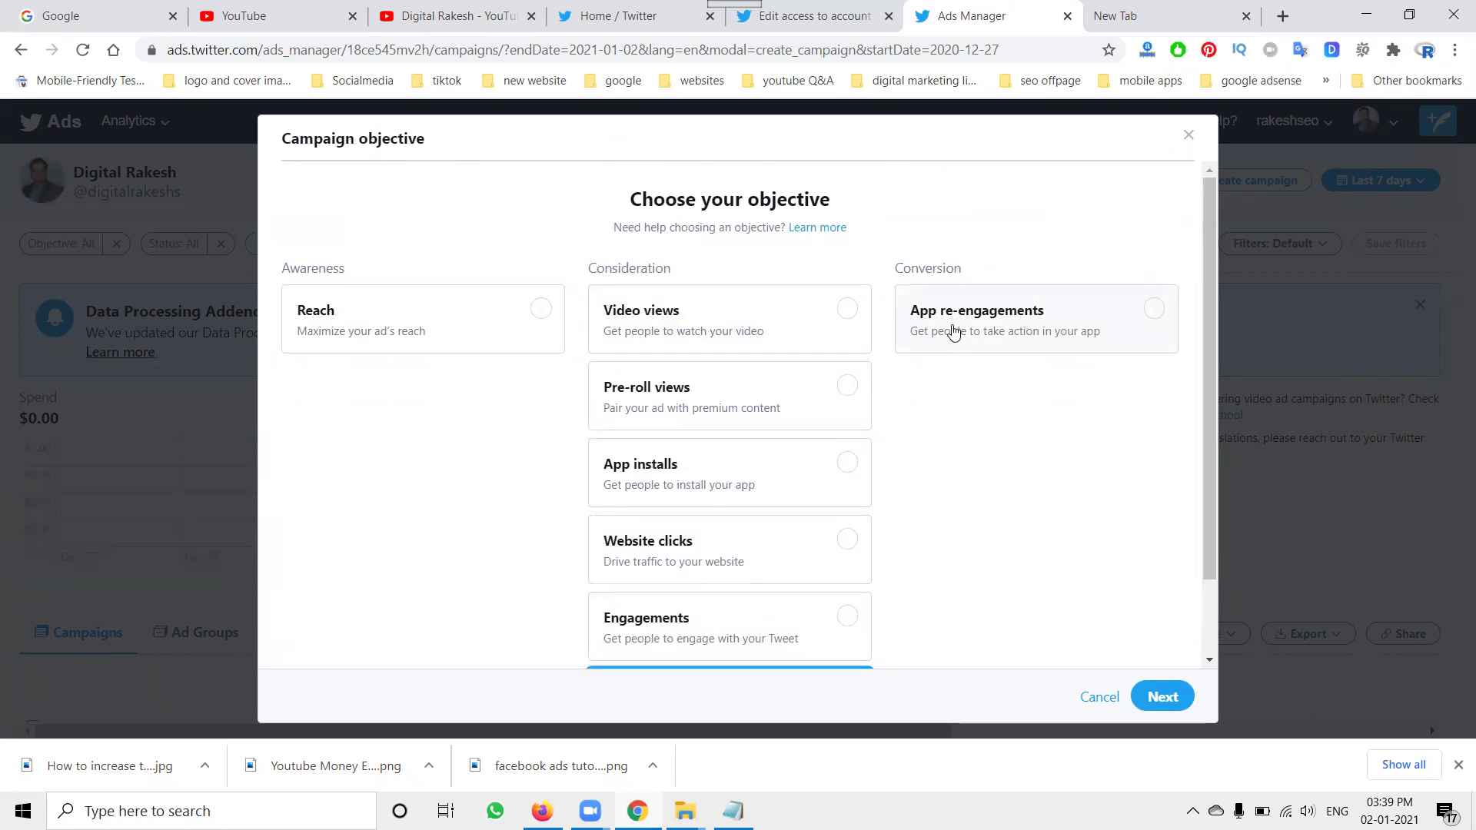
{"action": "scroll", "coordinate": [959, 359], "scroll_direction": "down", "scroll_amount": 1}
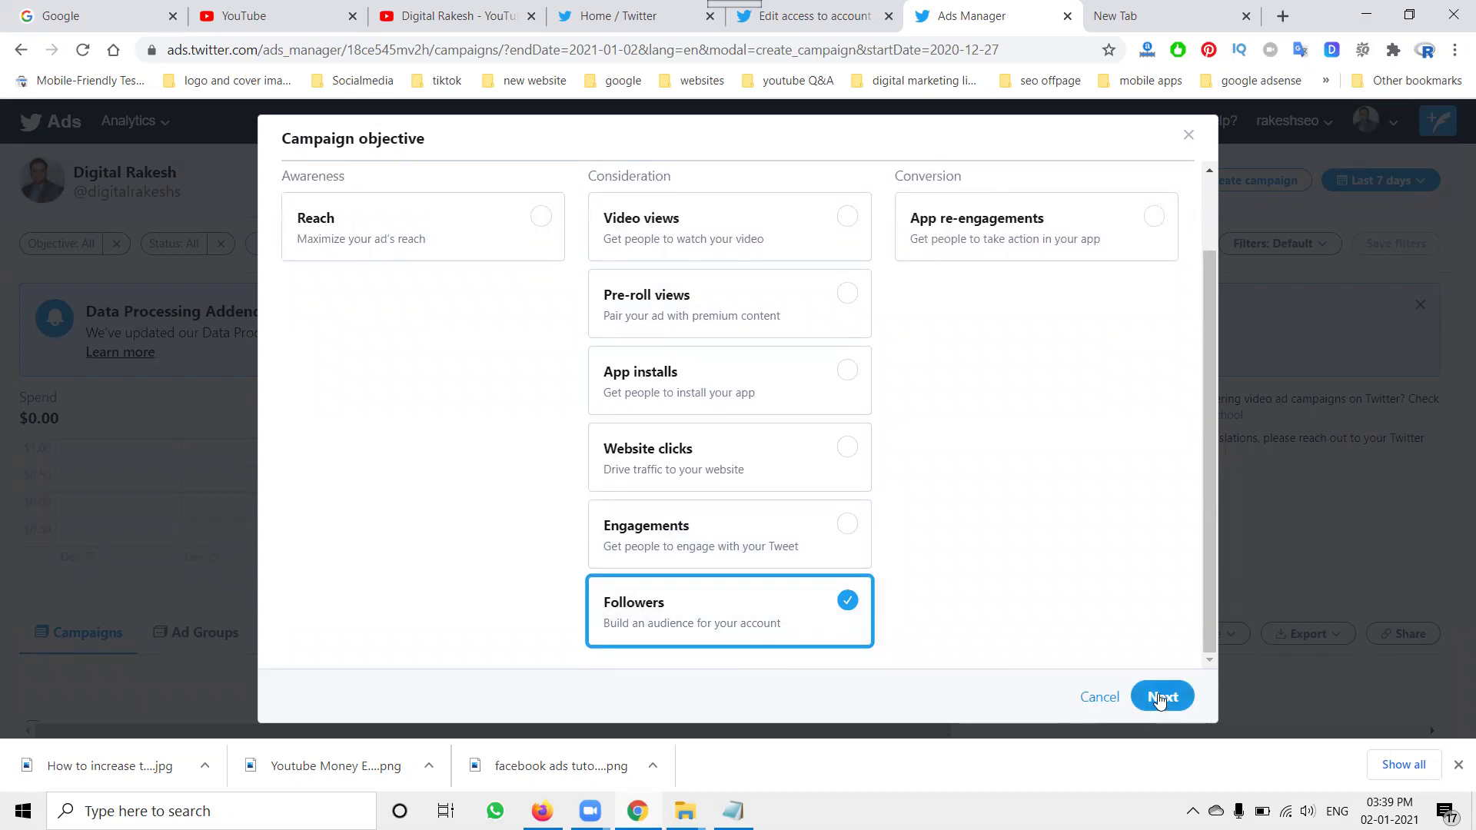
{"action": "left_click", "coordinate": [1161, 698]}
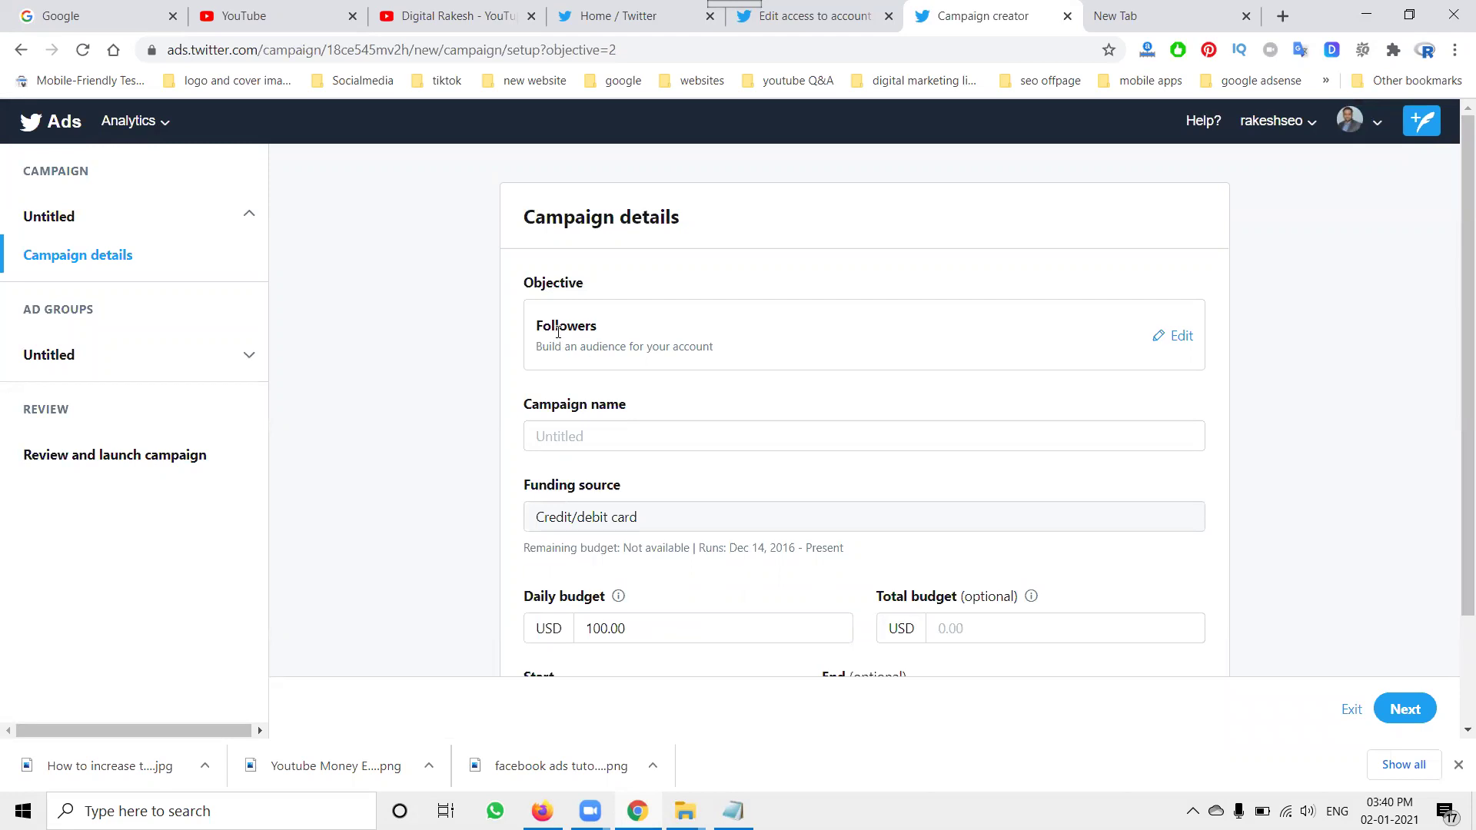
Step: Name the campaign DR followers
{"action": "left_click", "coordinate": [586, 437]}
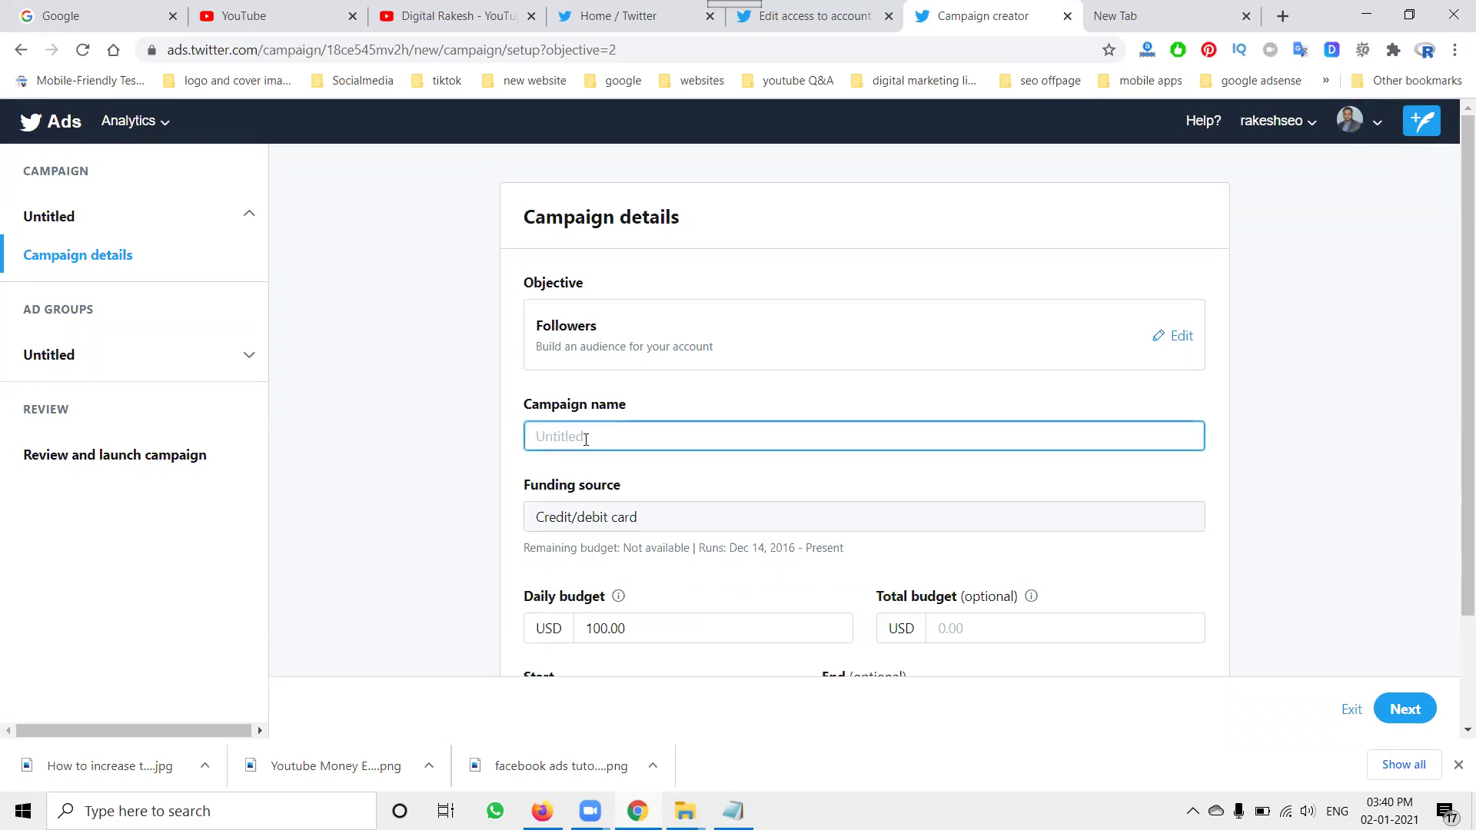
{"action": "type", "text": "DR follower"}
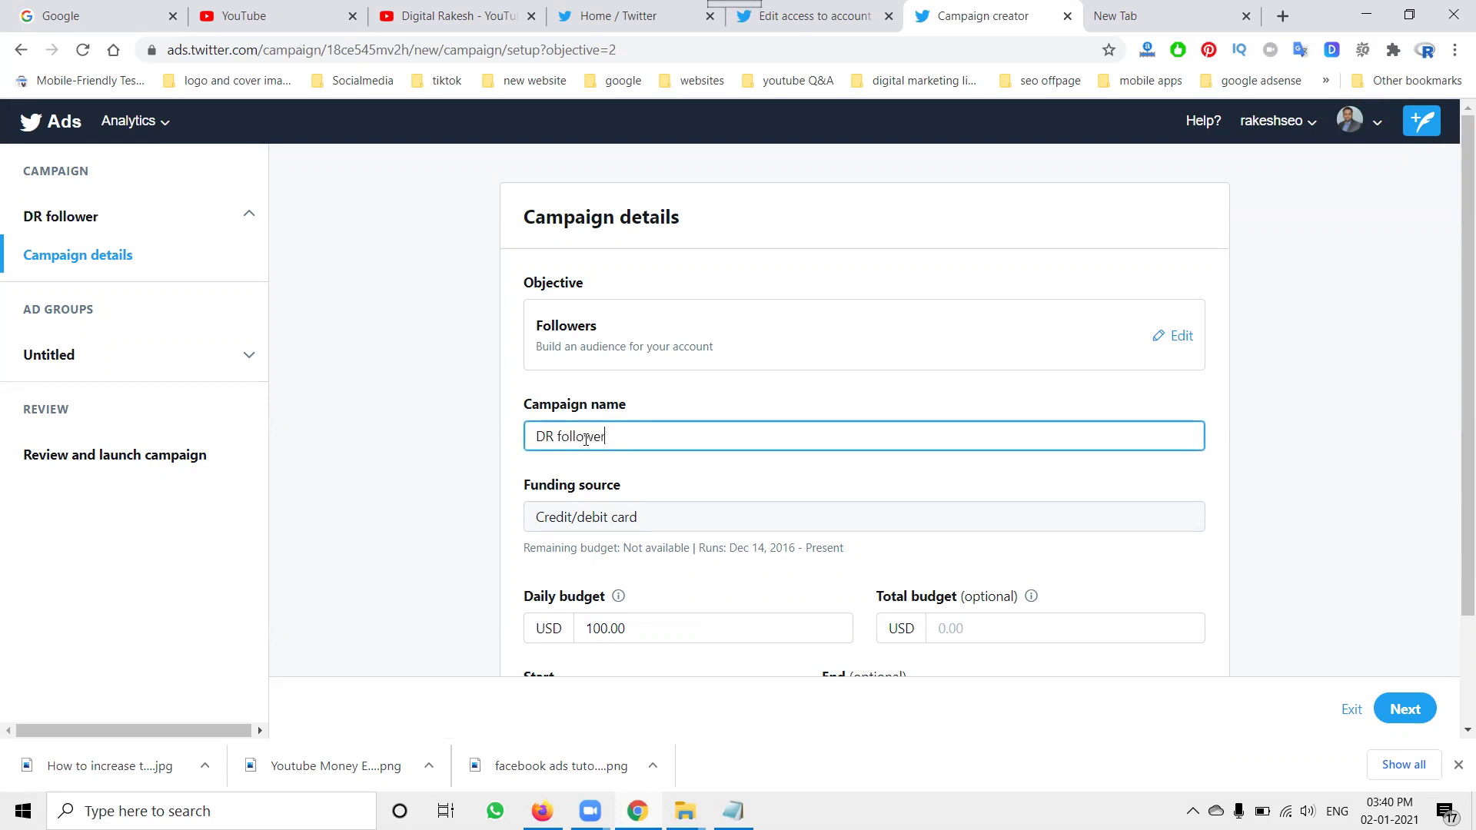
{"action": "type", "text": "s"}
Step: Select the daily budget amount, multiply 10 by 74 in Calculator, and close Calculator
{"action": "scroll", "coordinate": [464, 397], "scroll_direction": "down", "scroll_amount": 2}
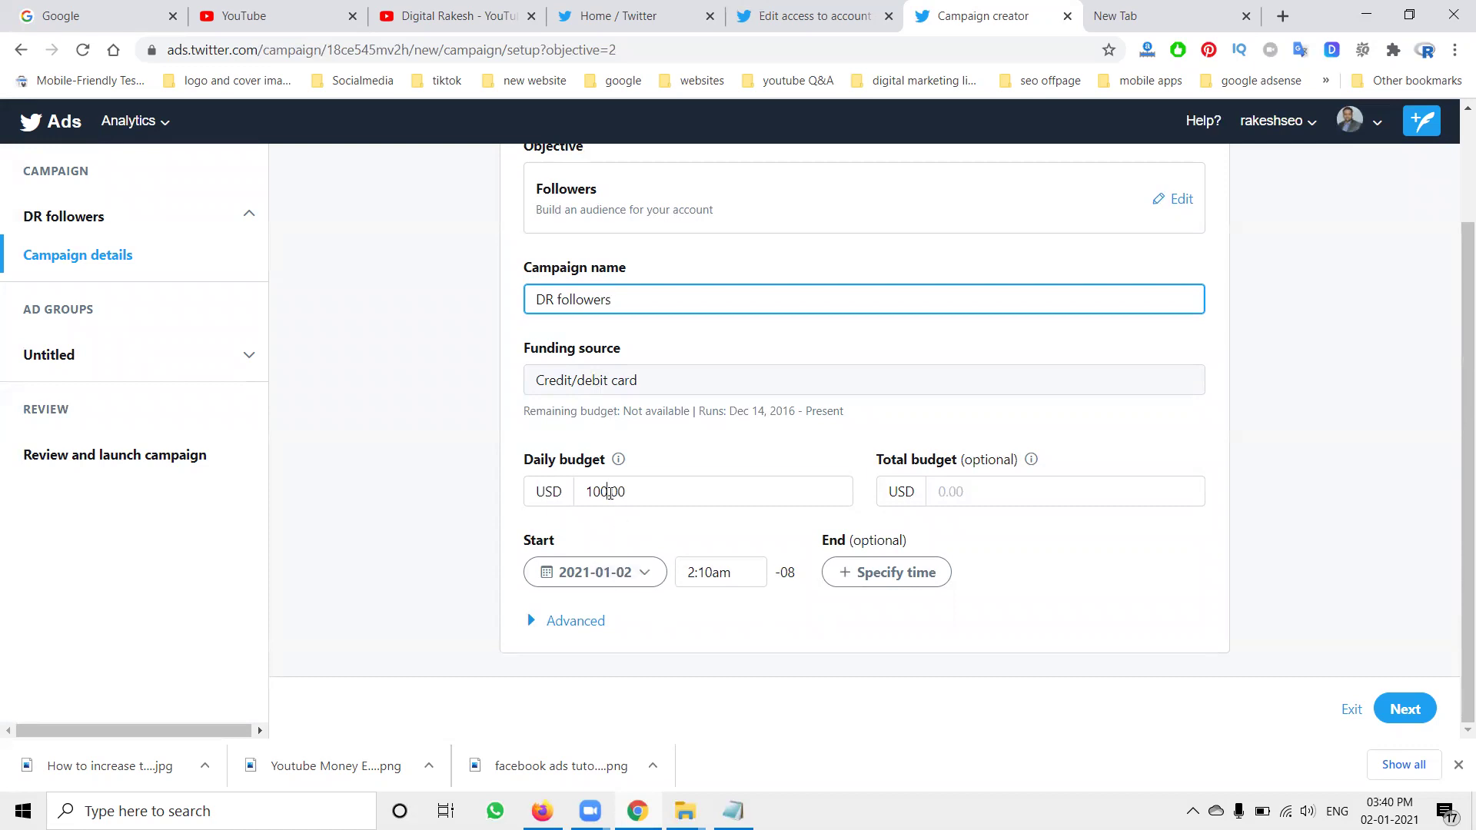
{"action": "left_click", "coordinate": [610, 492]}
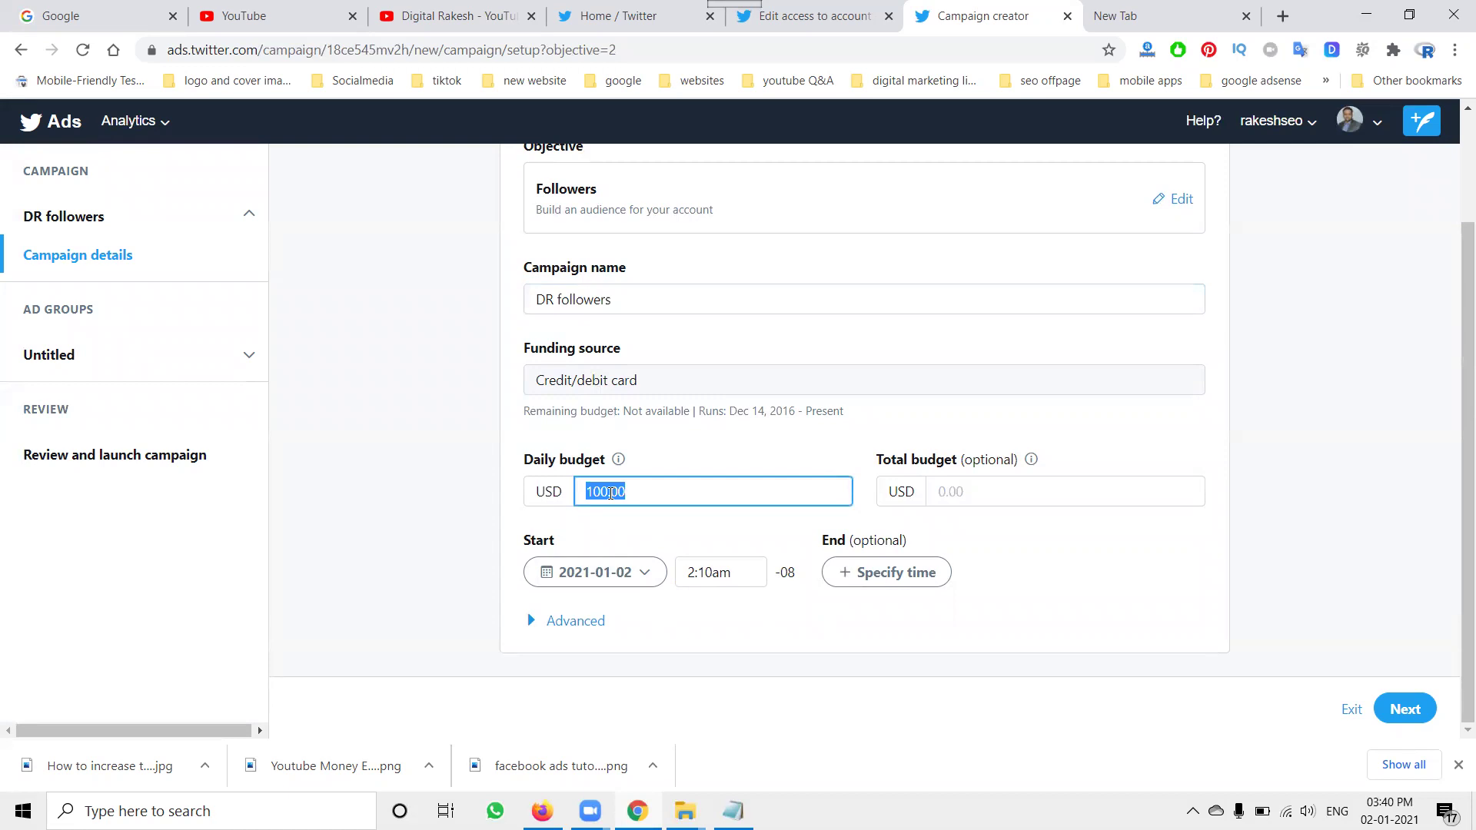
{"action": "key", "text": "super+r"}
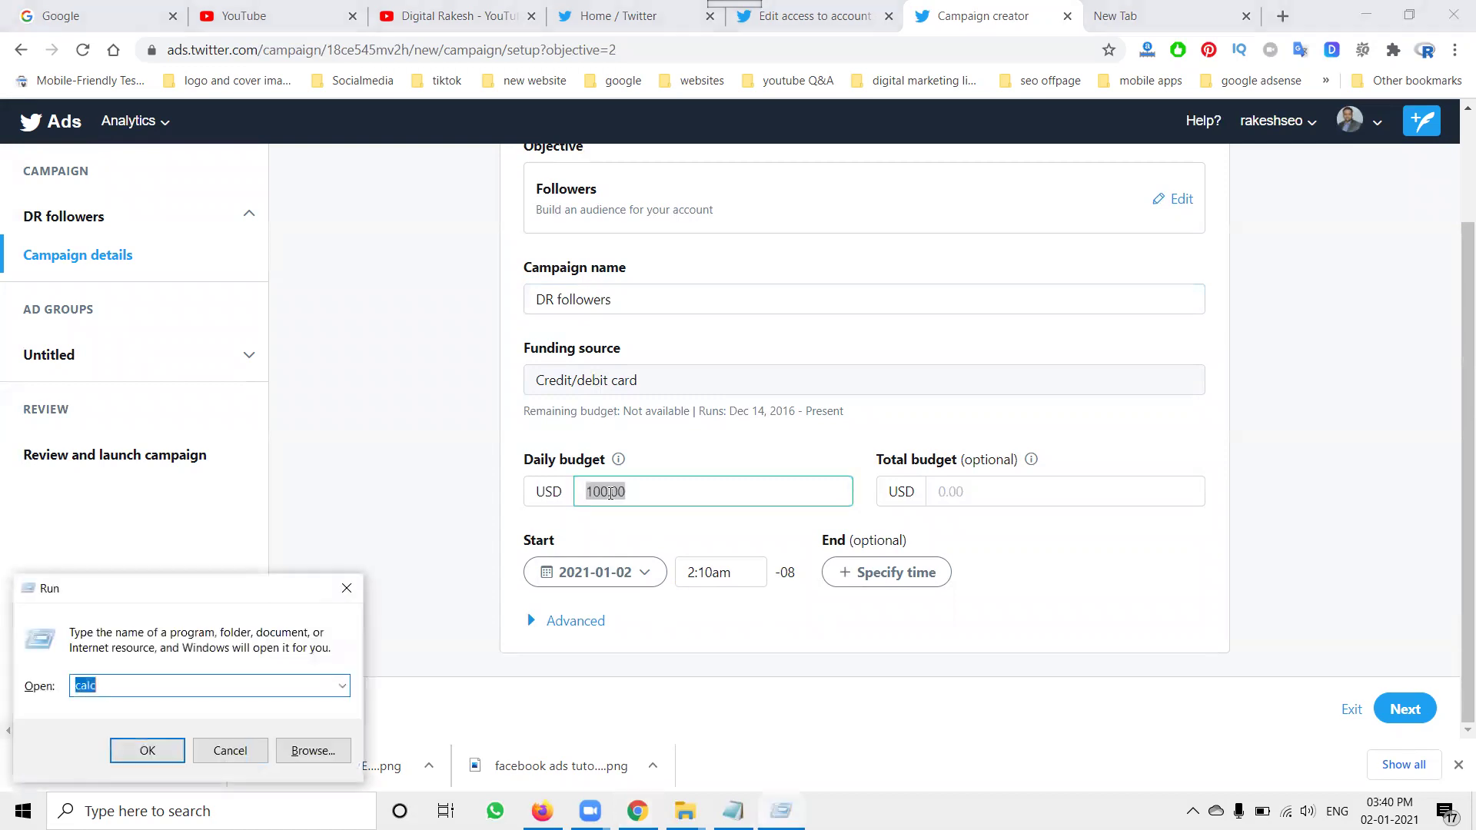
{"action": "key", "text": "Return"}
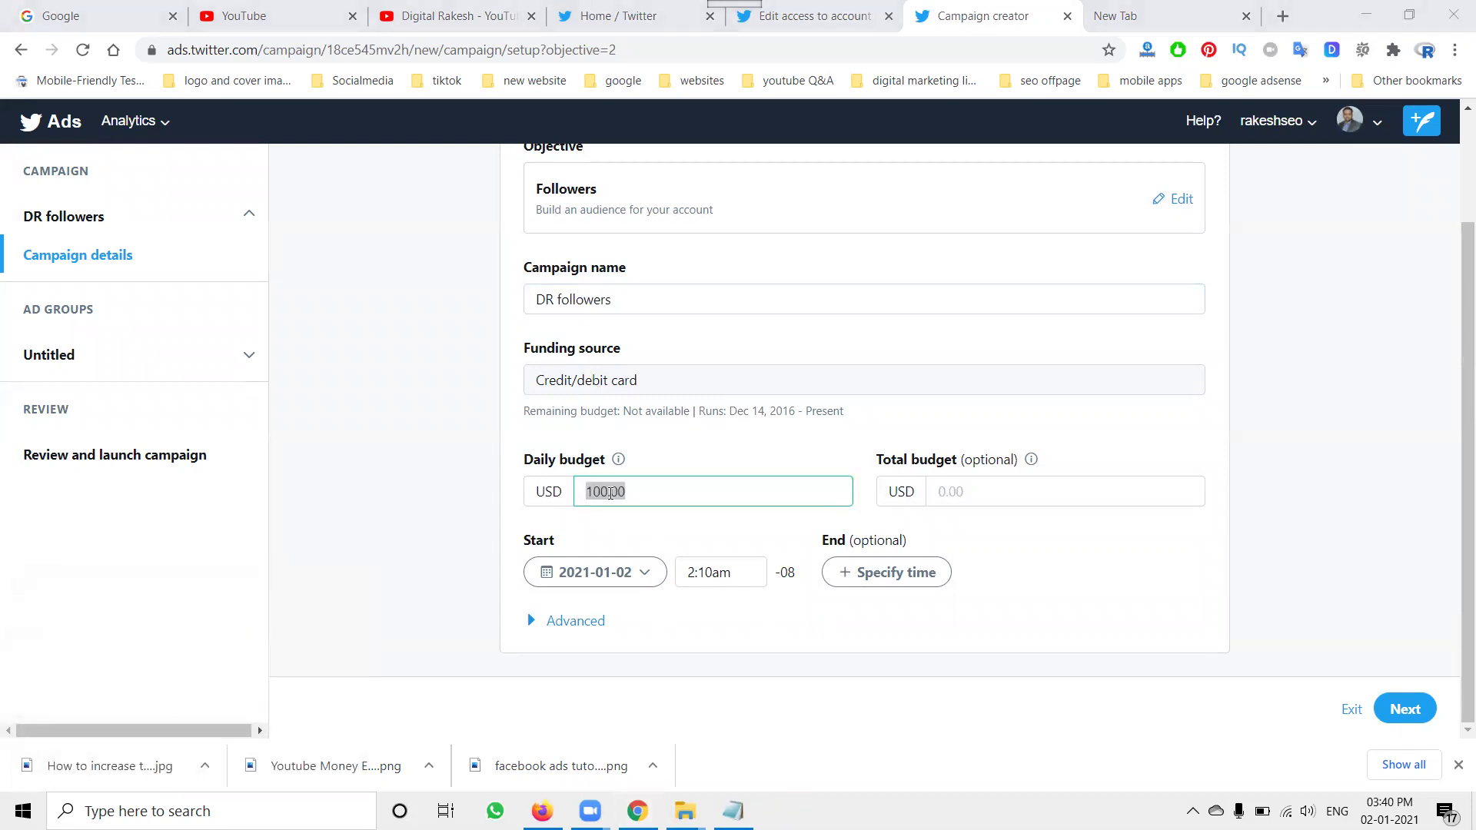
{"action": "type", "text": "10*7"}
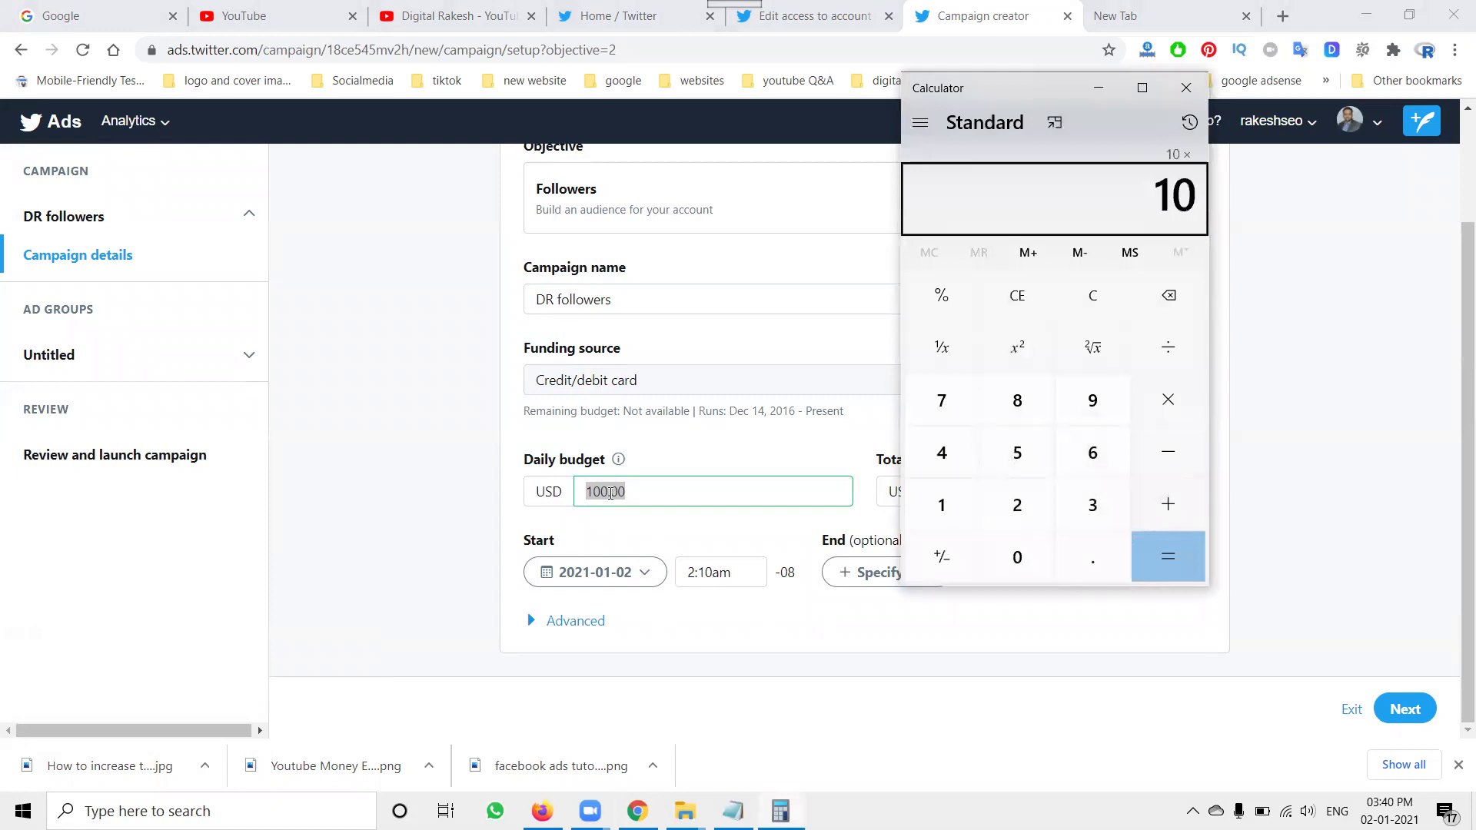
{"action": "type", "text": "4"}
{"action": "key", "text": "Return"}
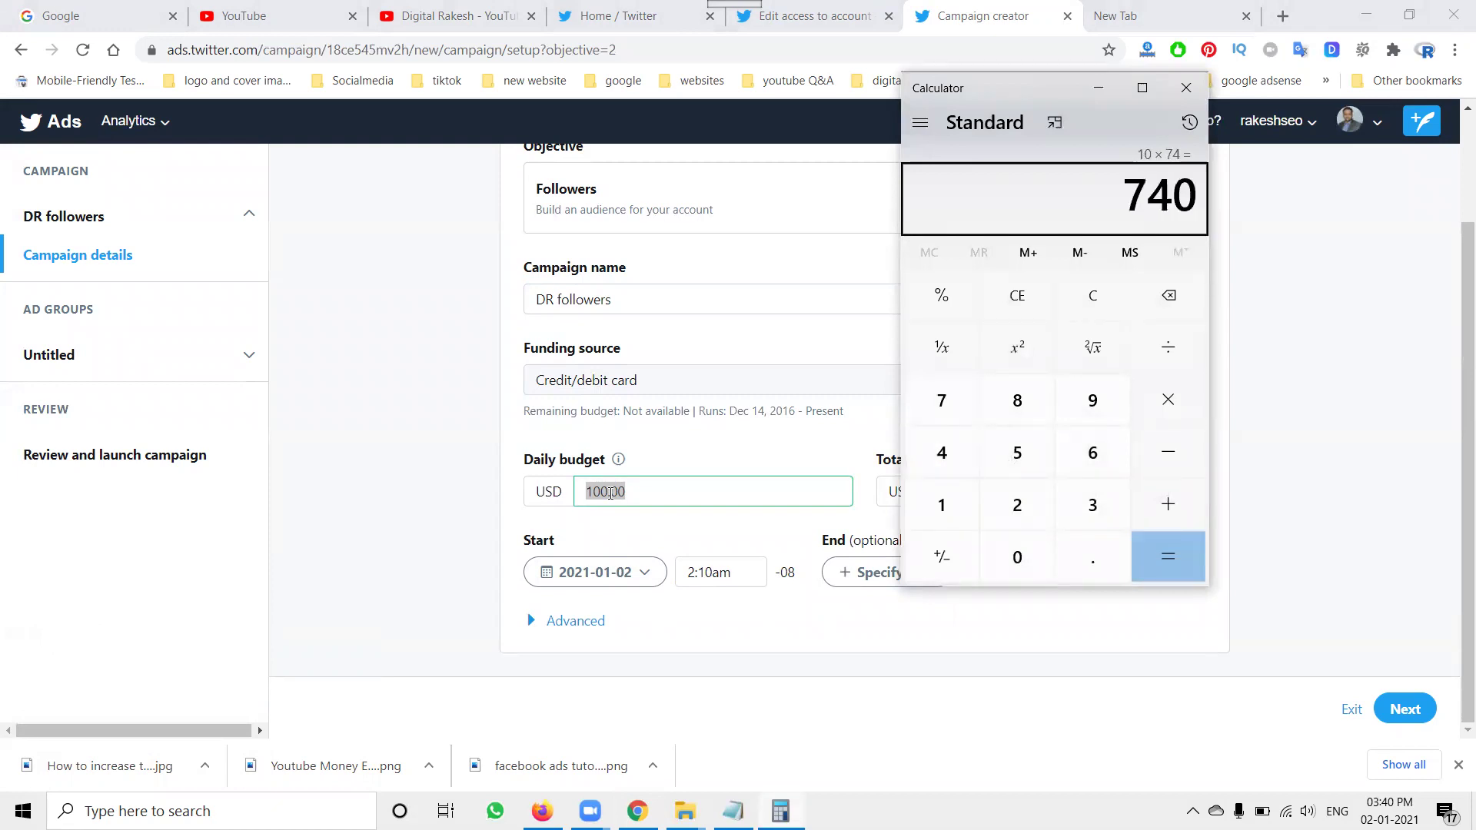
{"action": "left_click", "coordinate": [1186, 87]}
Step: Open the xe.com USD to INR currency converter in the empty browser tab
{"action": "left_click", "coordinate": [1135, 23]}
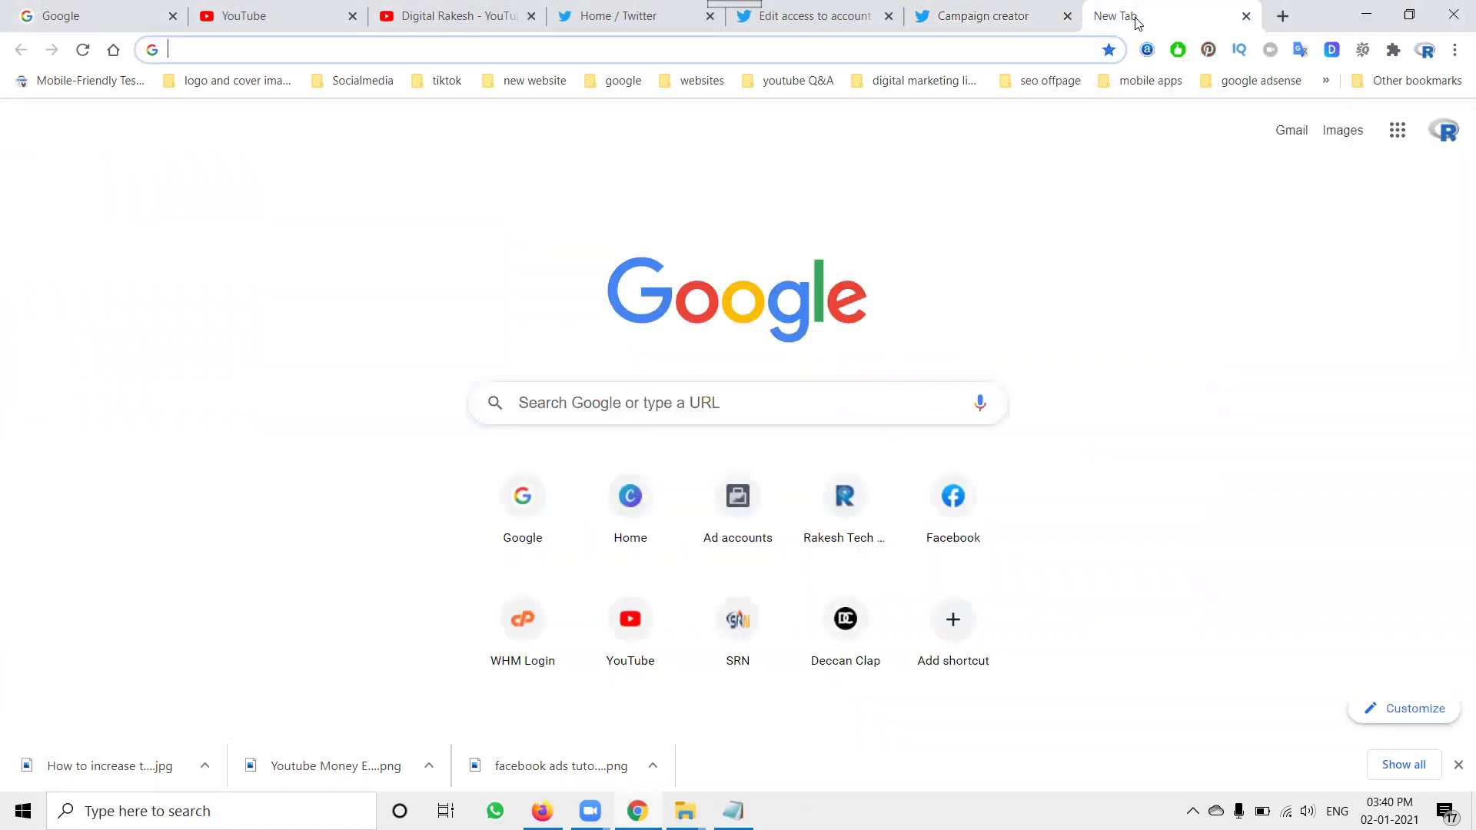
{"action": "type", "text": "xc.com"}
{"action": "key", "text": "Return"}
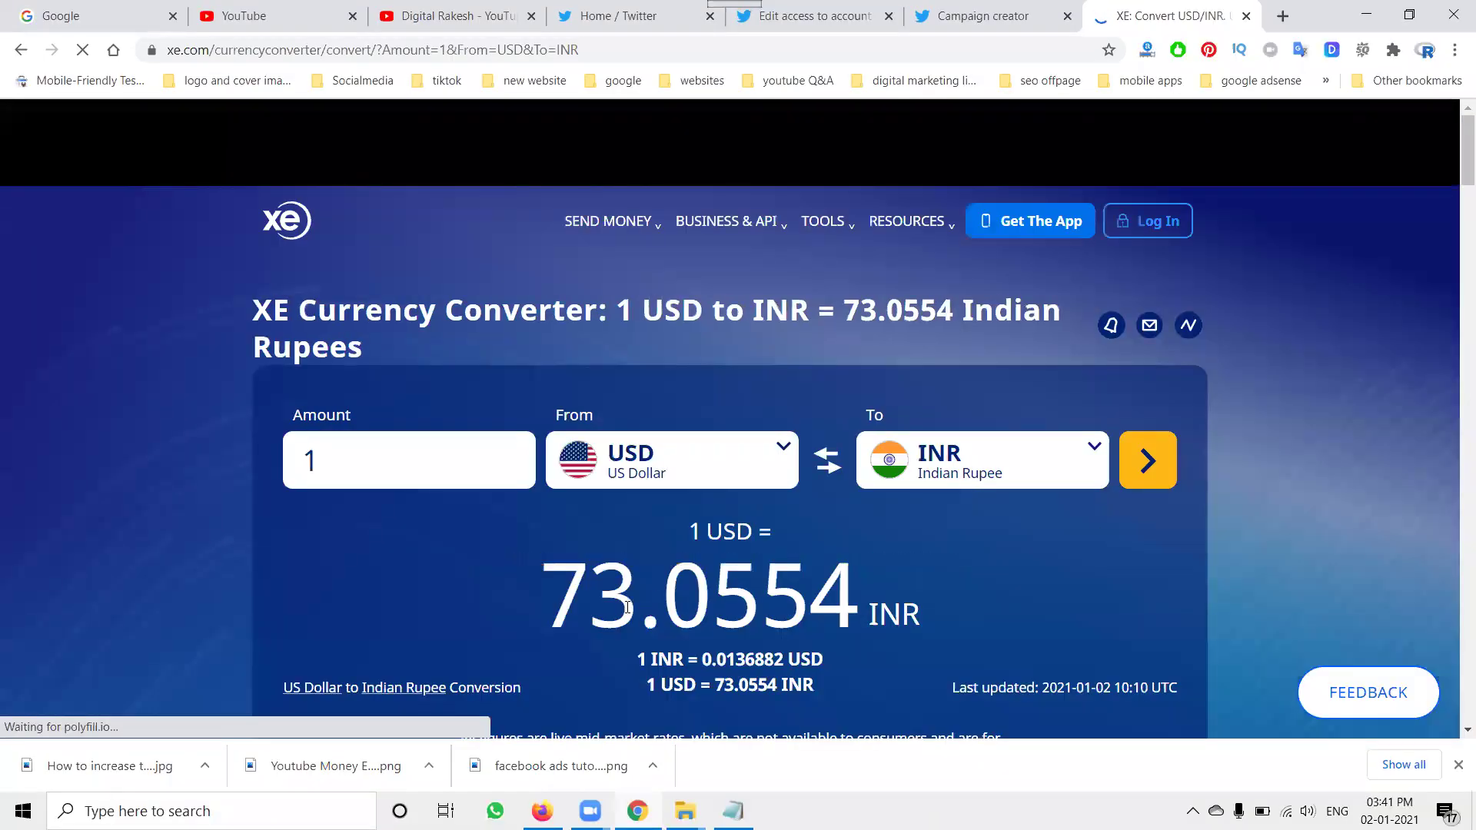
Step: Return to the campaign creator and set the daily budget to 10 USD and the total budget to 50 USD
{"action": "left_click", "coordinate": [940, 11]}
{"action": "type", "text": "10"}
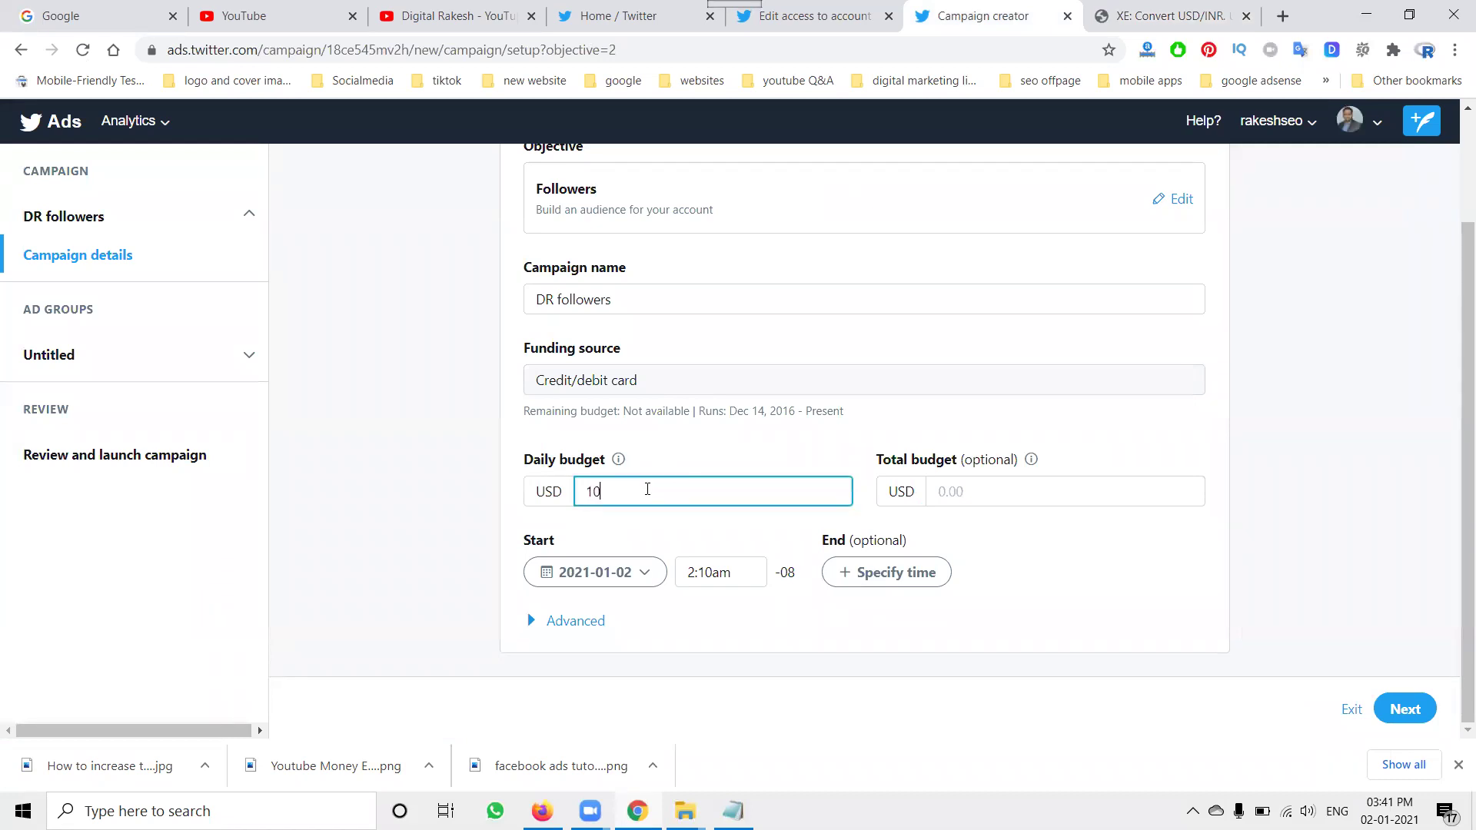
{"action": "left_click", "coordinate": [969, 494]}
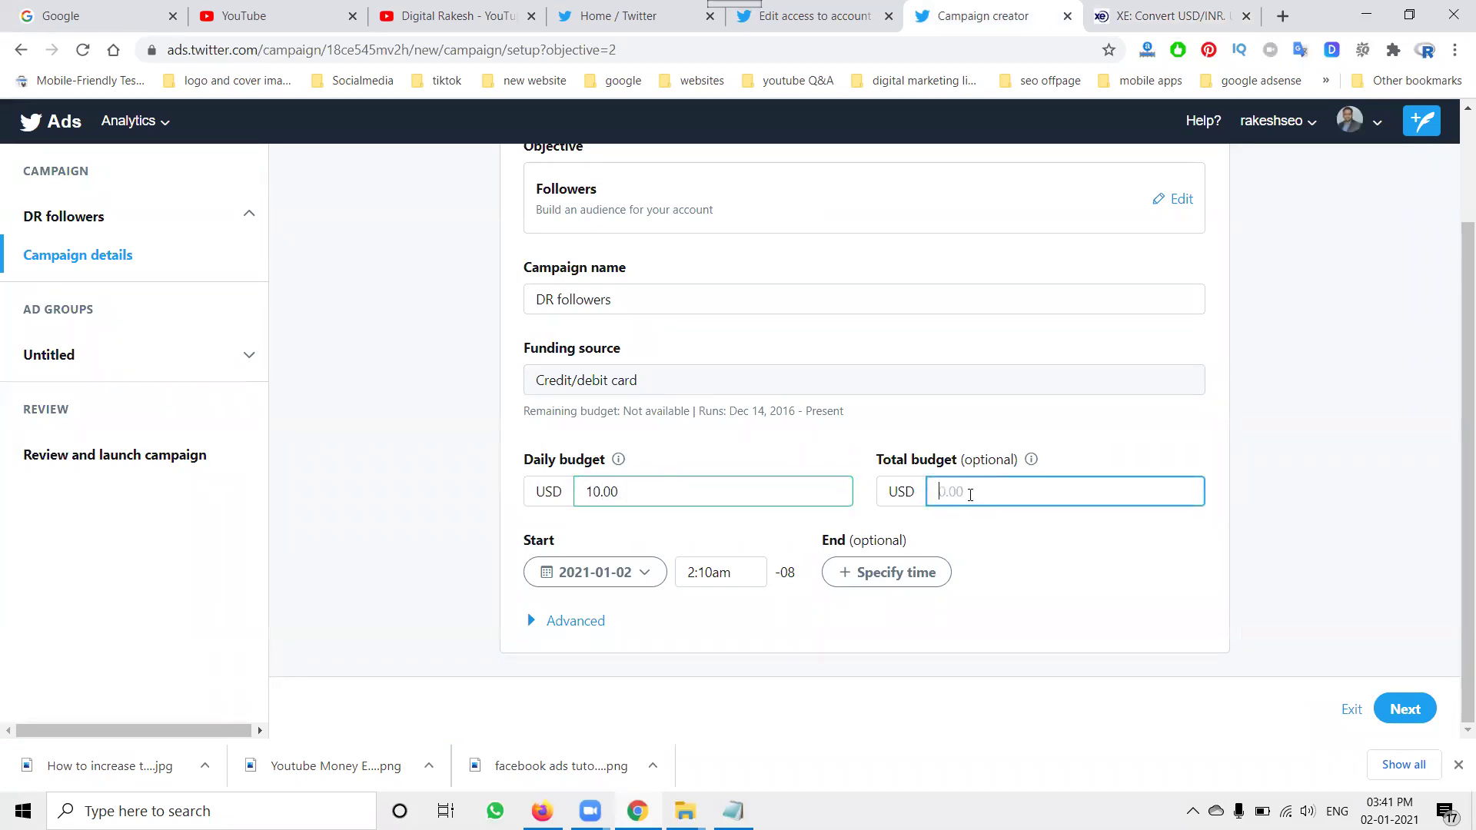
{"action": "type", "text": "50"}
{"action": "left_click", "coordinate": [1296, 438]}
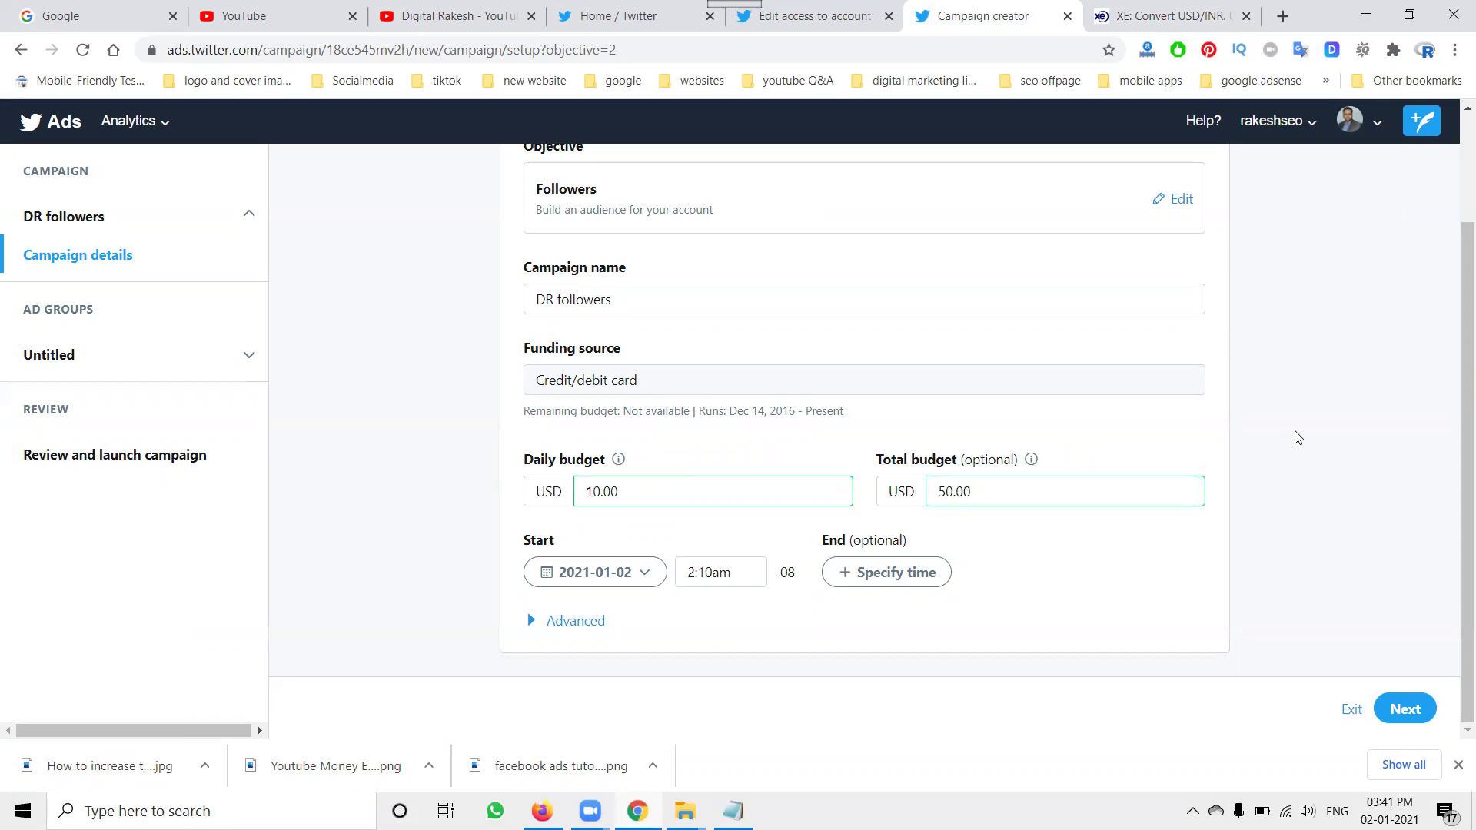
Step: Check the US dollar to Indian rupee rate on the XE page, dismissing its promotional pop-up, and close that page
{"action": "left_click", "coordinate": [1165, 17]}
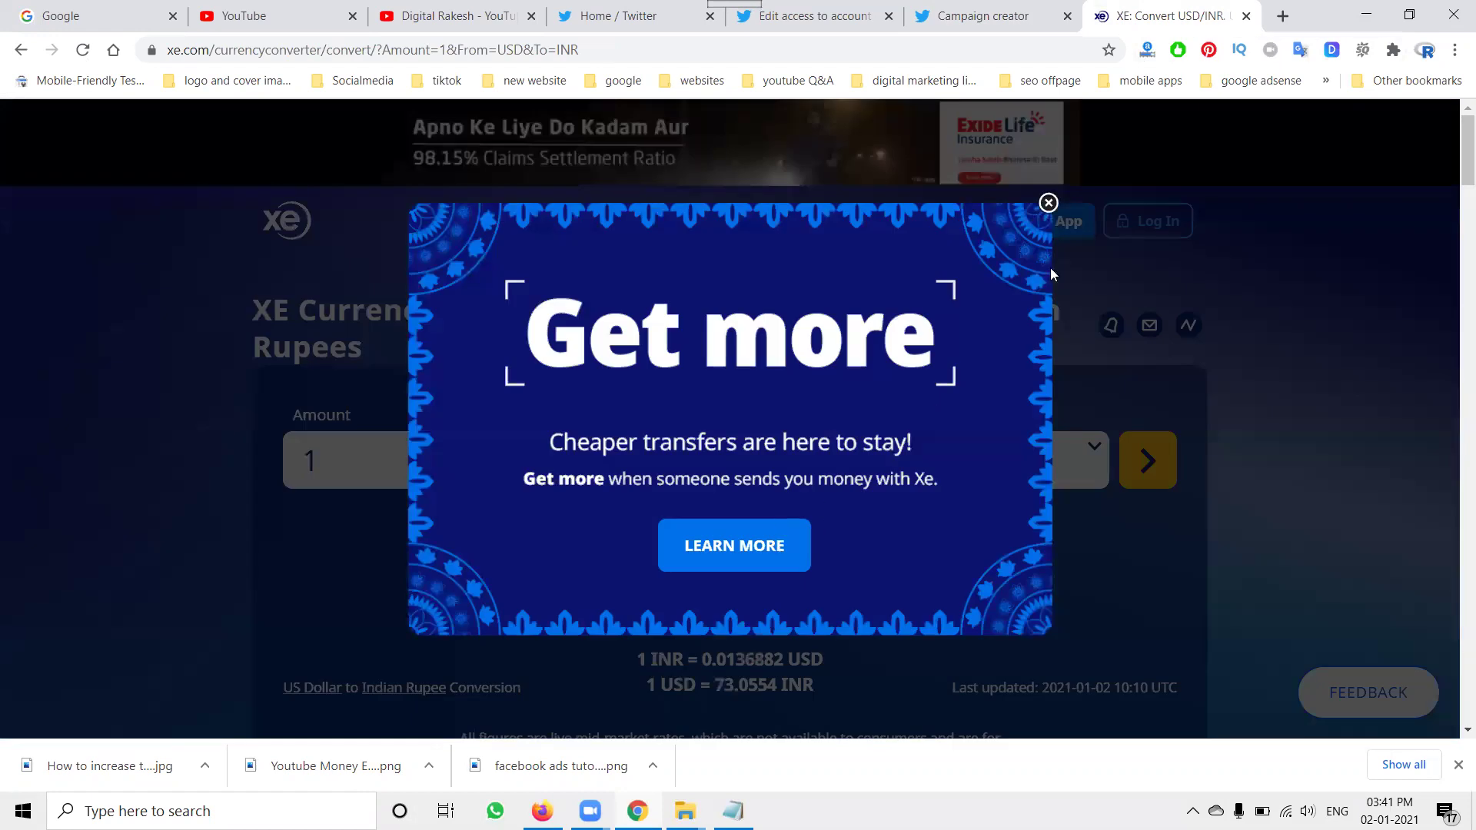
{"action": "left_click", "coordinate": [1049, 203]}
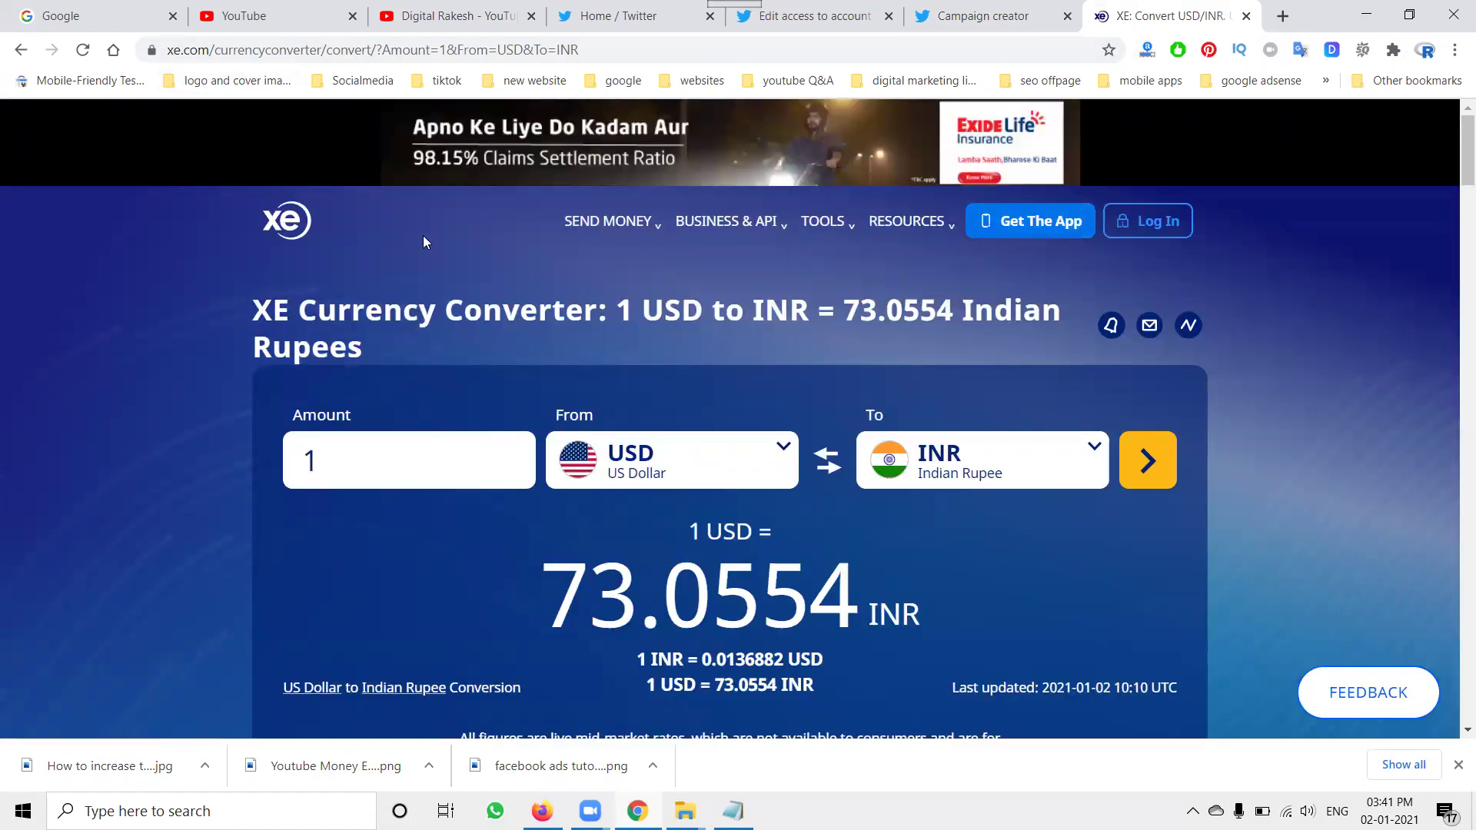
{"action": "left_click", "coordinate": [1247, 16]}
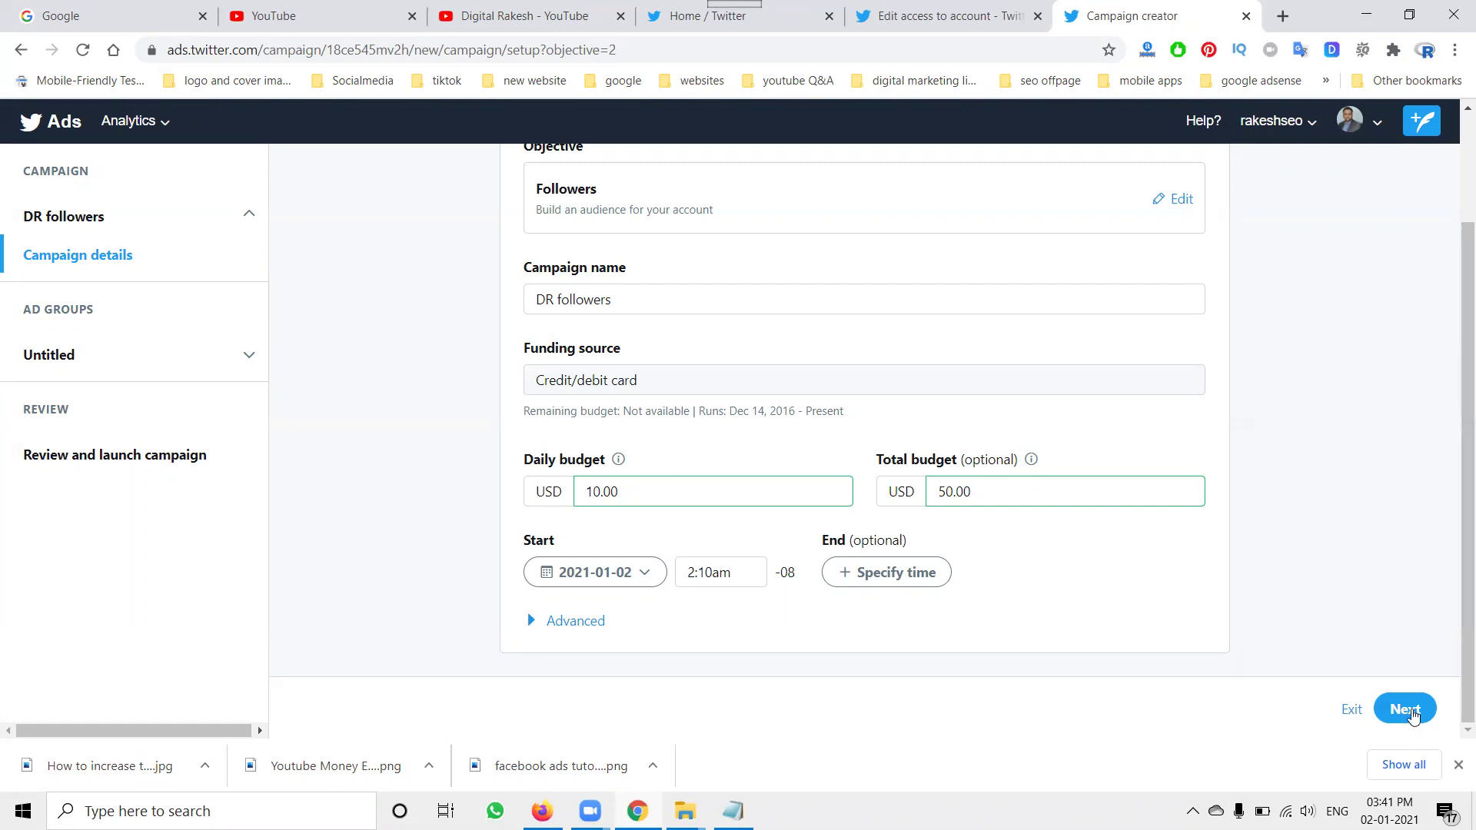
Step: Hide the browser's downloads bar and continue from the campaign details to the ad group details
{"action": "left_click", "coordinate": [1458, 765]}
{"action": "left_click", "coordinate": [1407, 764]}
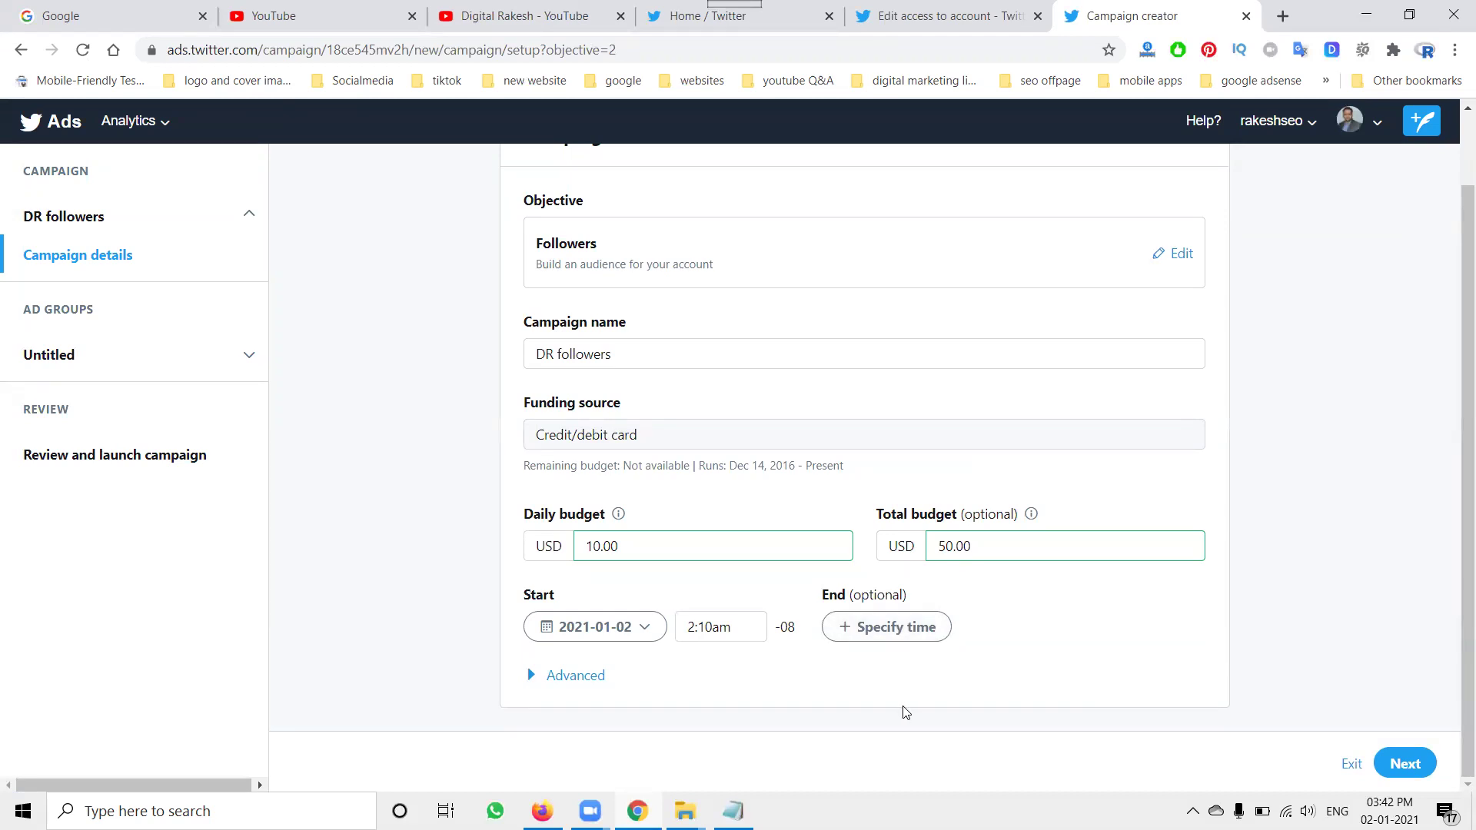
{"action": "left_click", "coordinate": [1418, 771]}
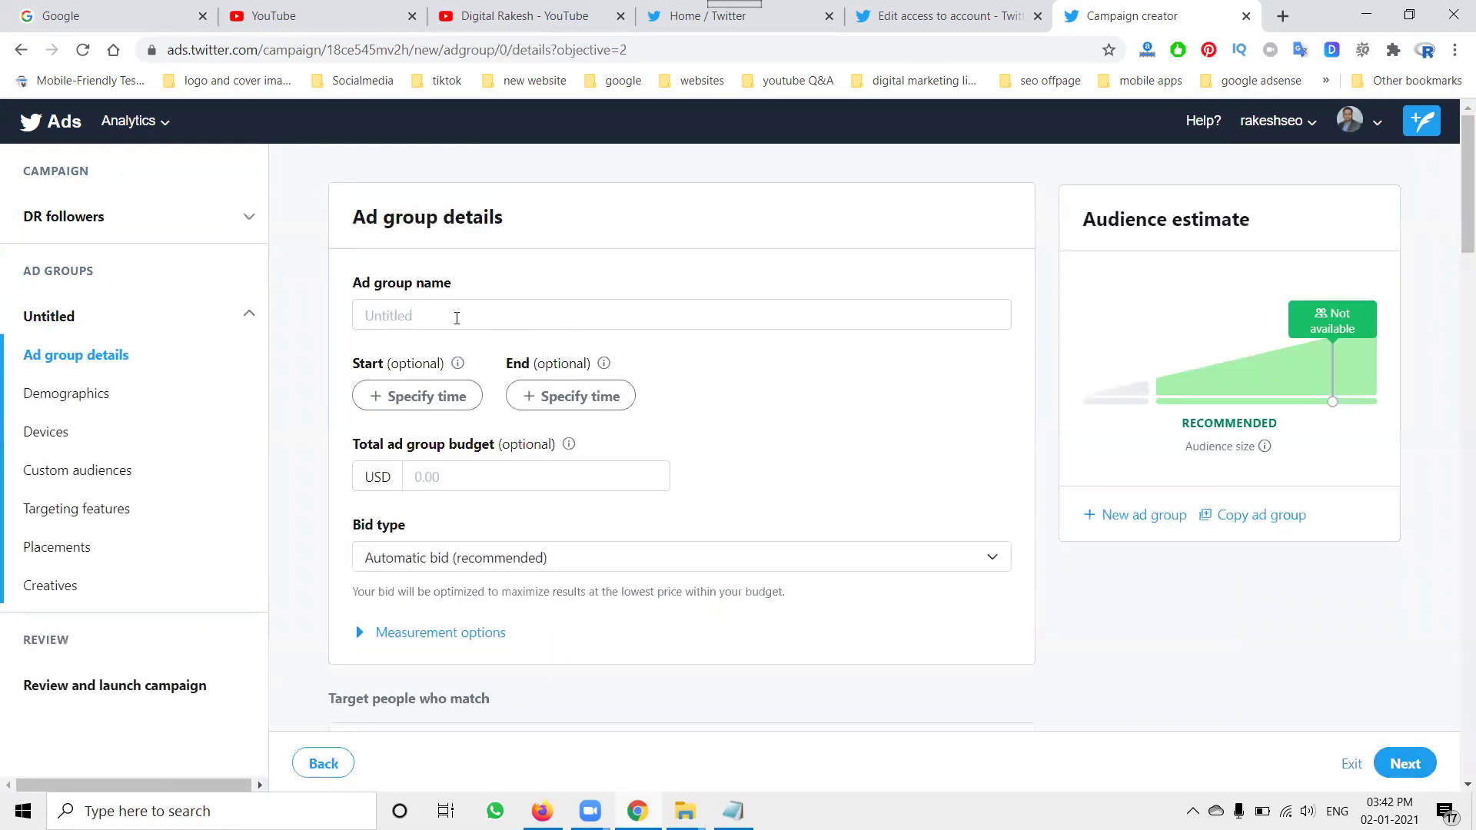
Step: Name the ad group DR Followers
{"action": "left_click", "coordinate": [454, 317]}
{"action": "type", "text": "DR"}
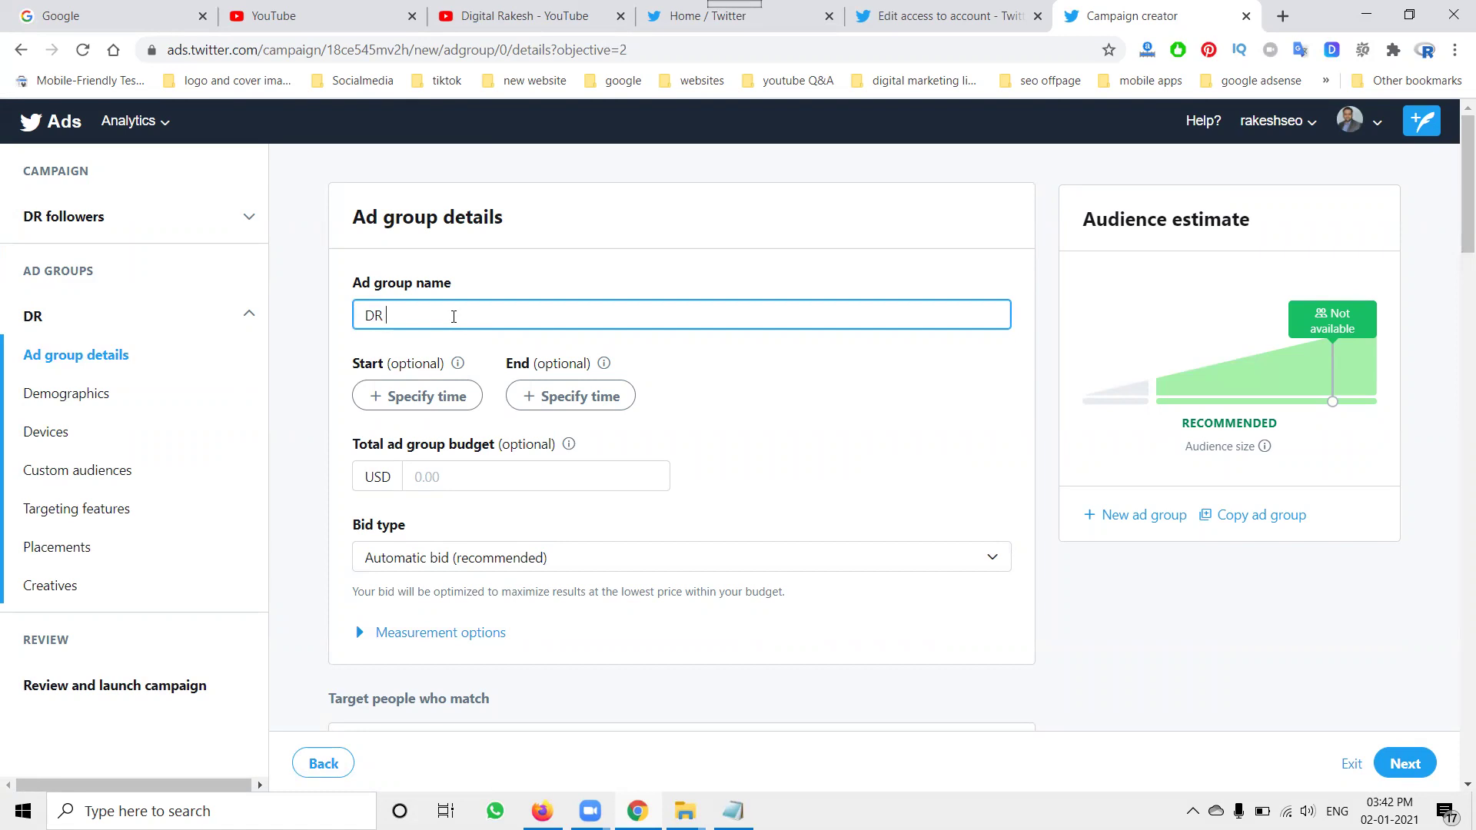
{"action": "type", "text": "Followers"}
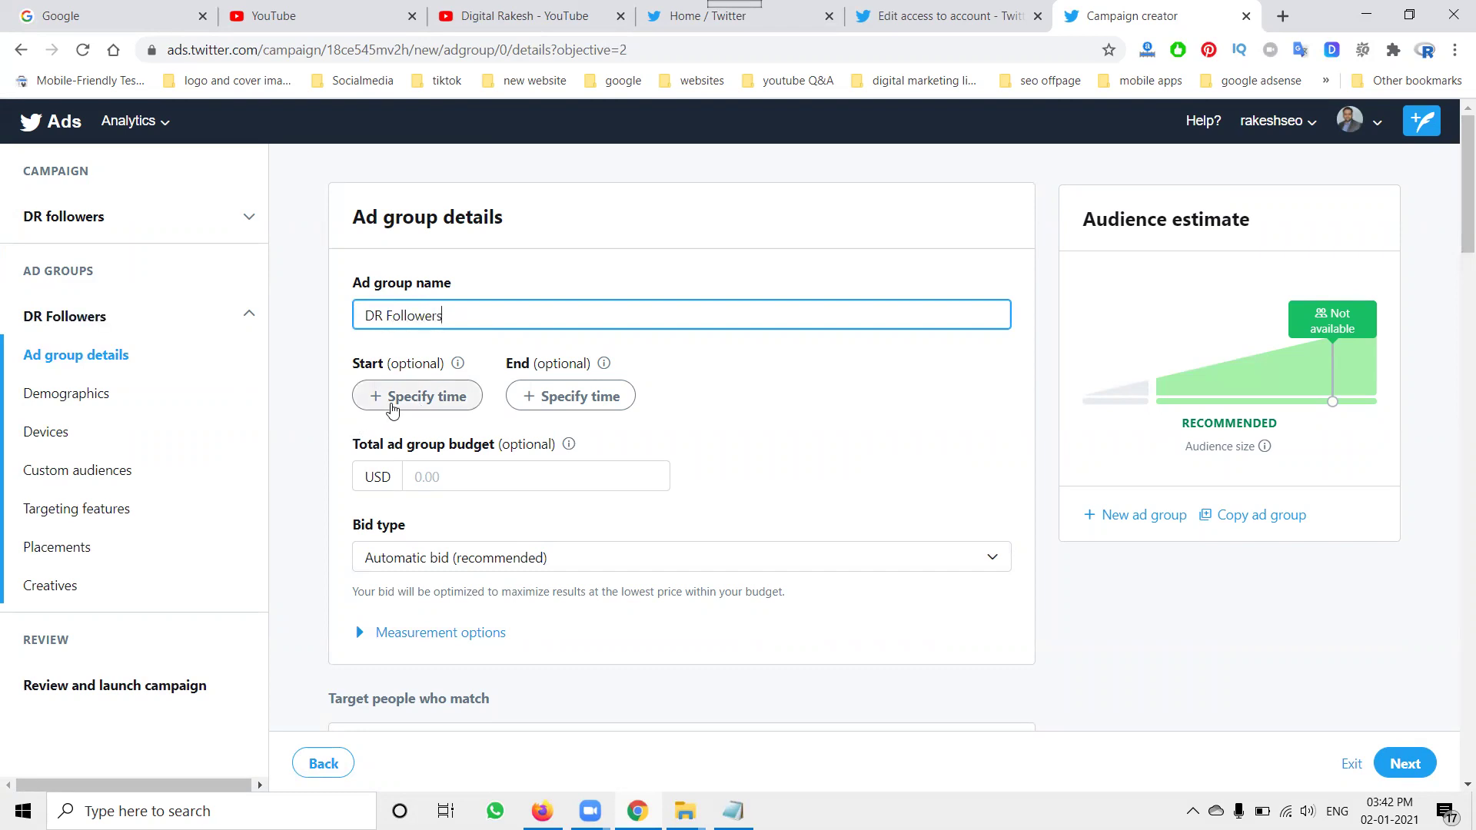
Step: Add and remove an optional start time for the ad group, and set its total budget to 10 USD
{"action": "left_click", "coordinate": [392, 411]}
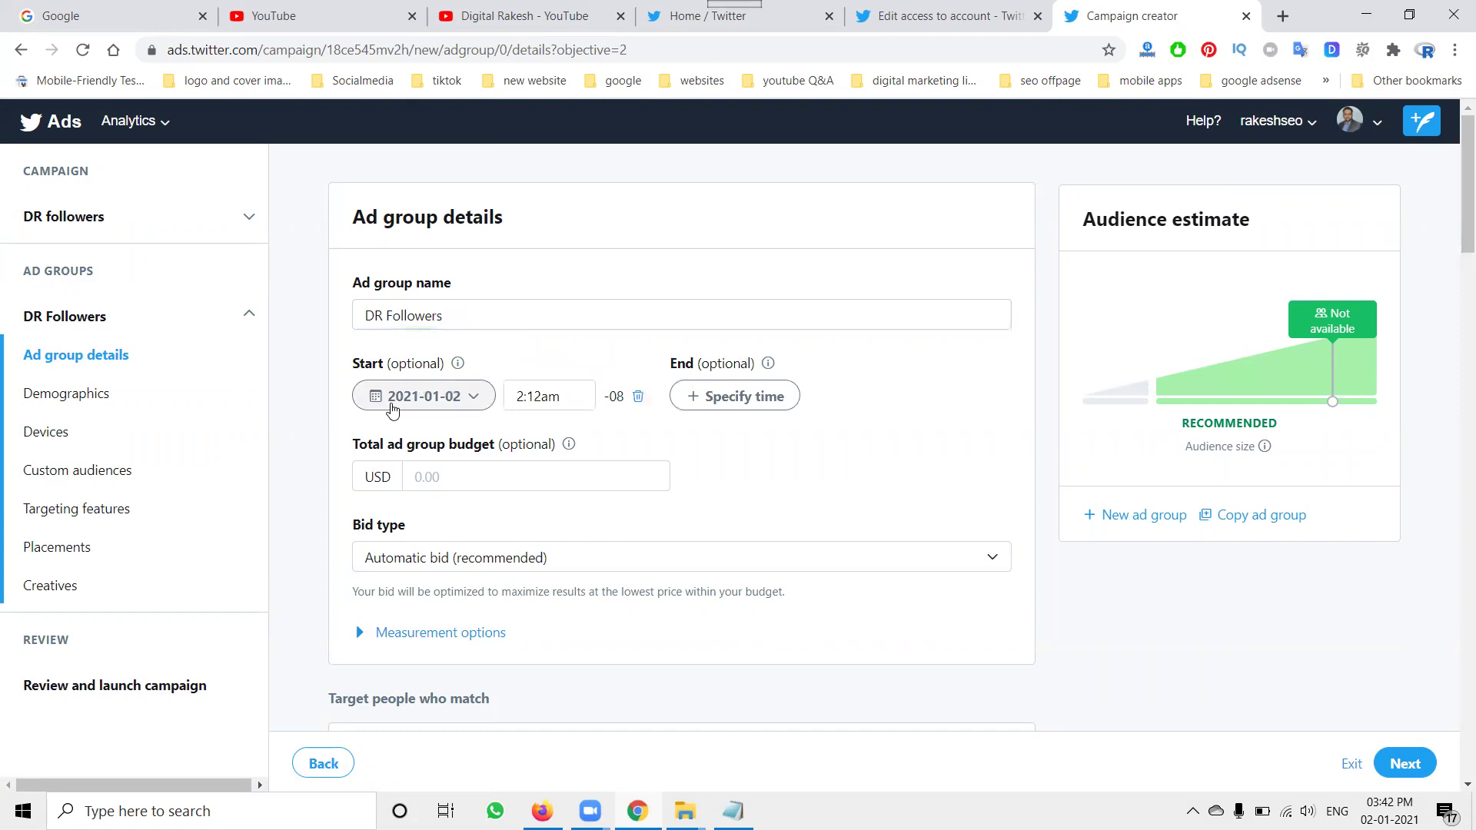
{"action": "left_click", "coordinate": [640, 398]}
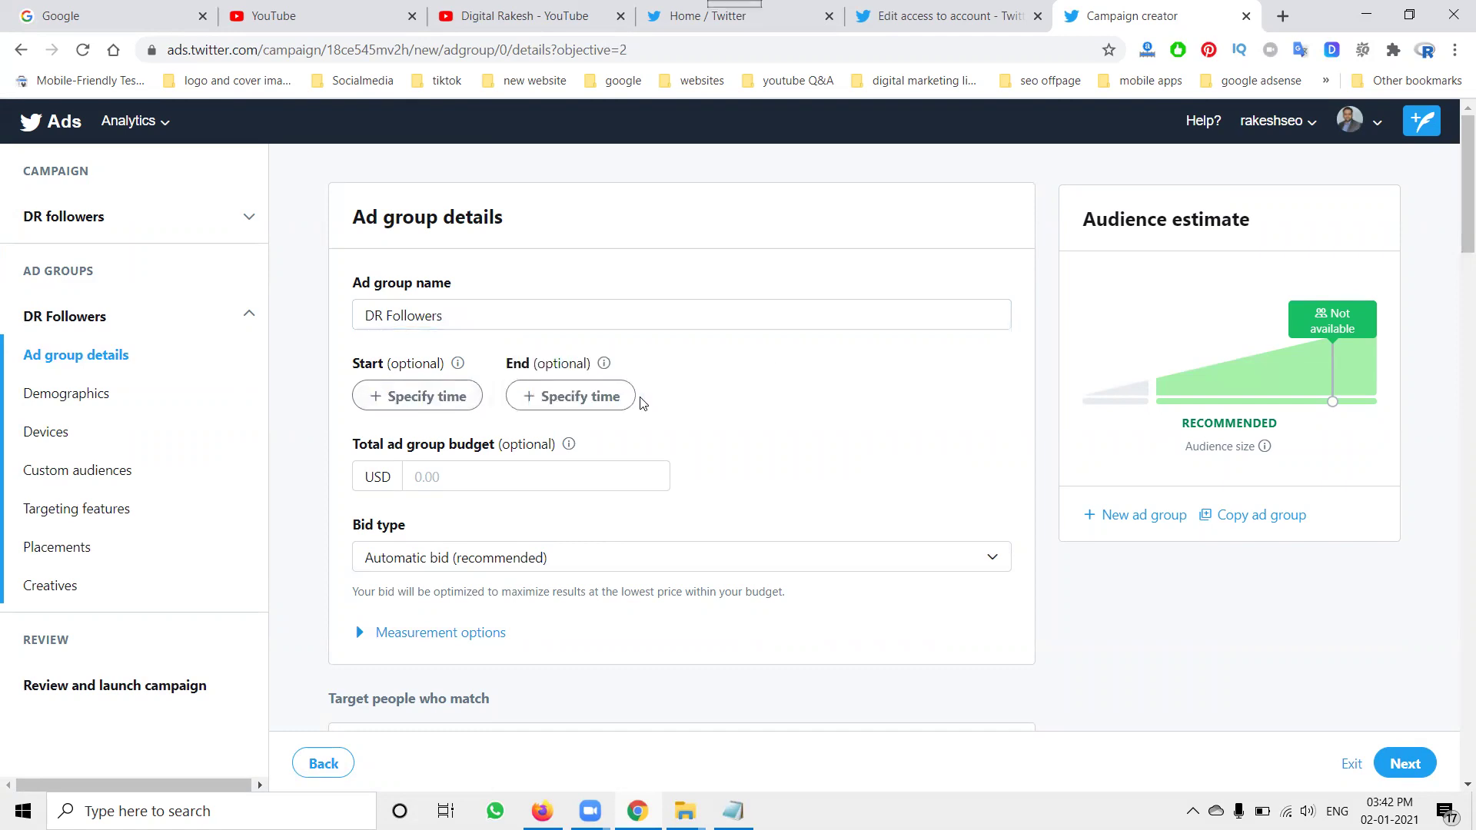
{"action": "left_click", "coordinate": [500, 481]}
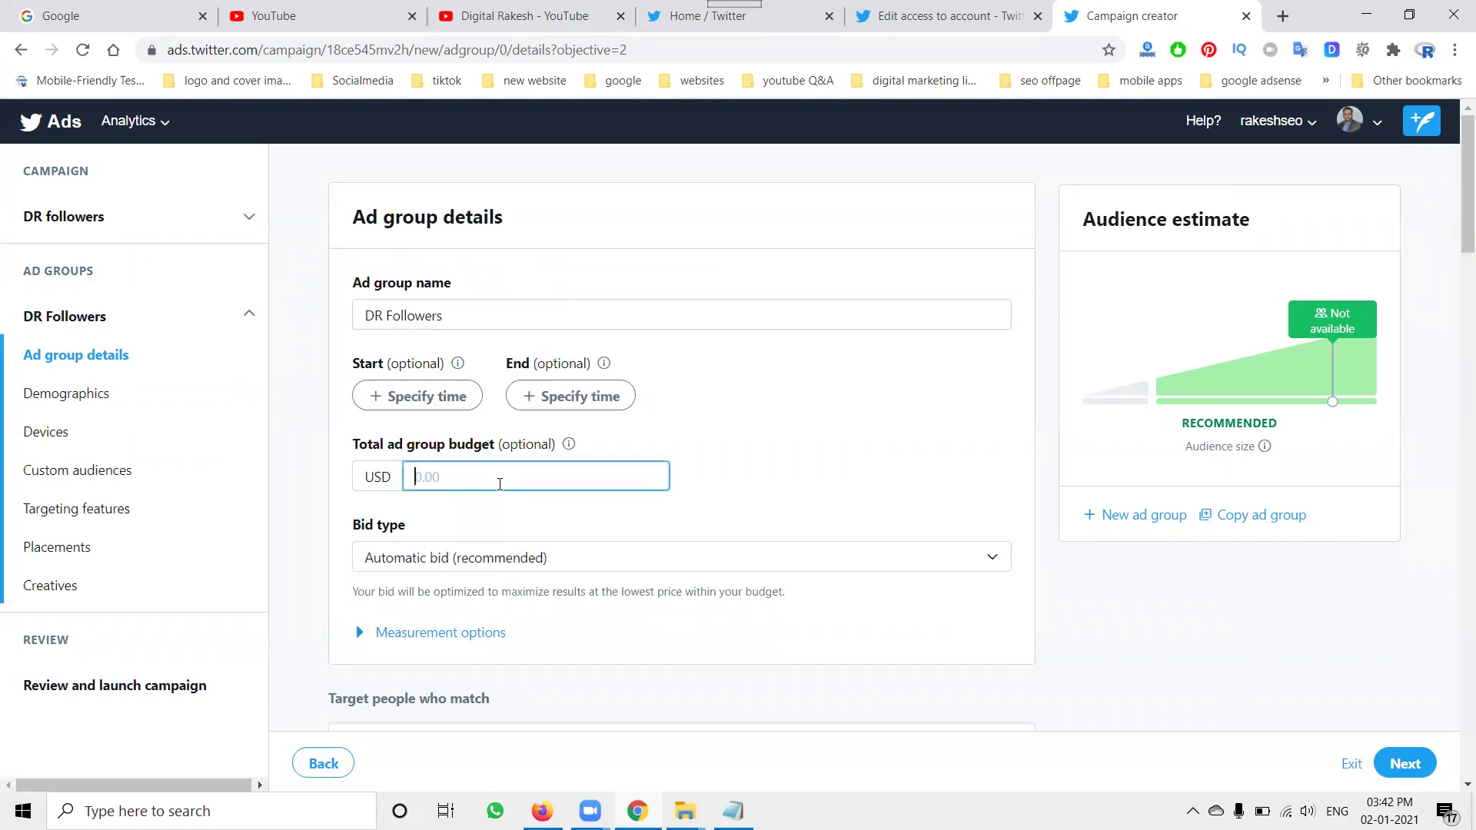
{"action": "type", "text": "10"}
{"action": "left_click", "coordinate": [765, 406]}
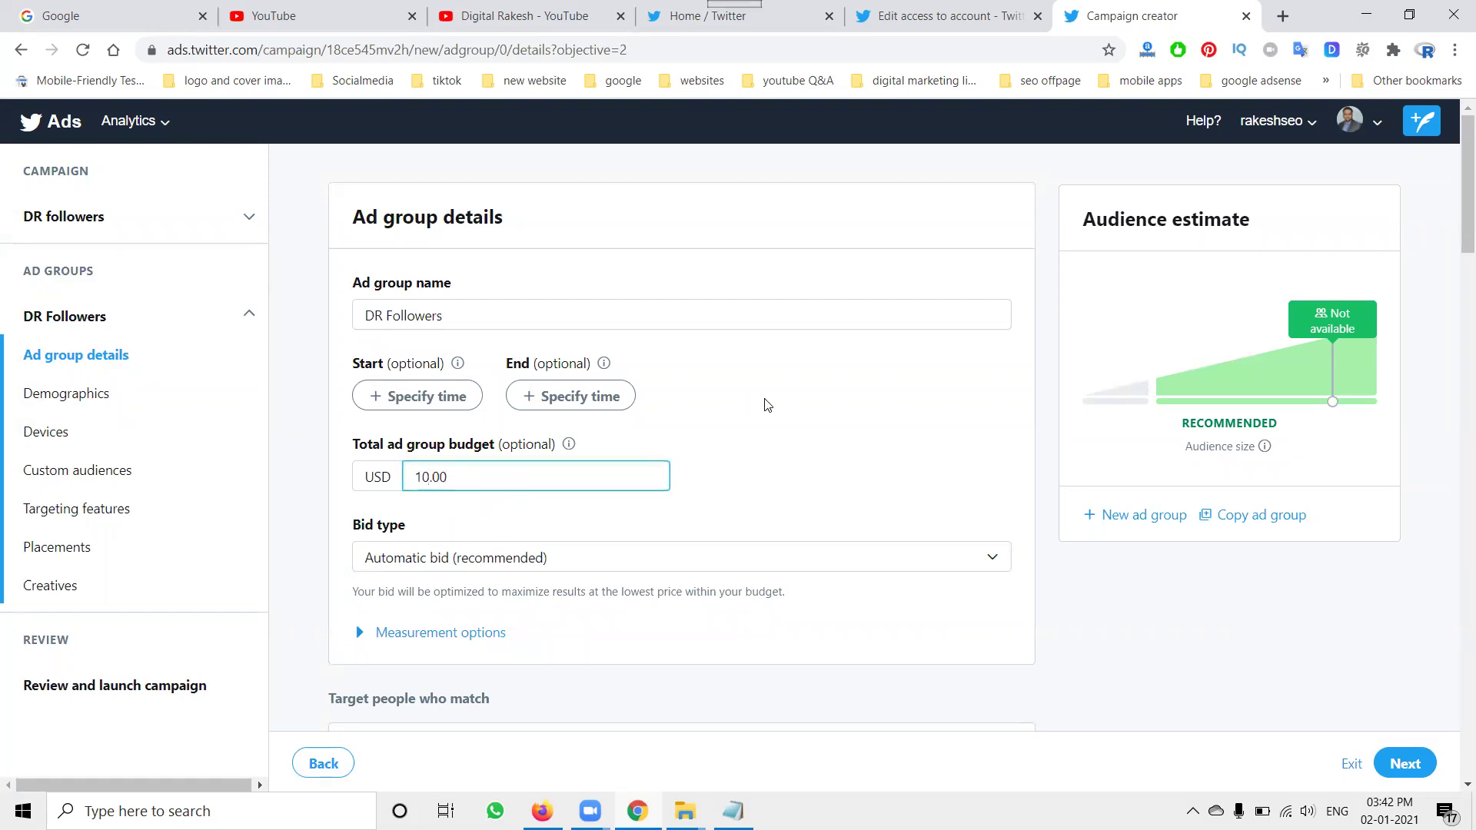
Step: Try a target cost bid of 0.25 USD per new follower, and return the bid type to automatic
{"action": "scroll", "coordinate": [766, 405], "scroll_direction": "down", "scroll_amount": 3}
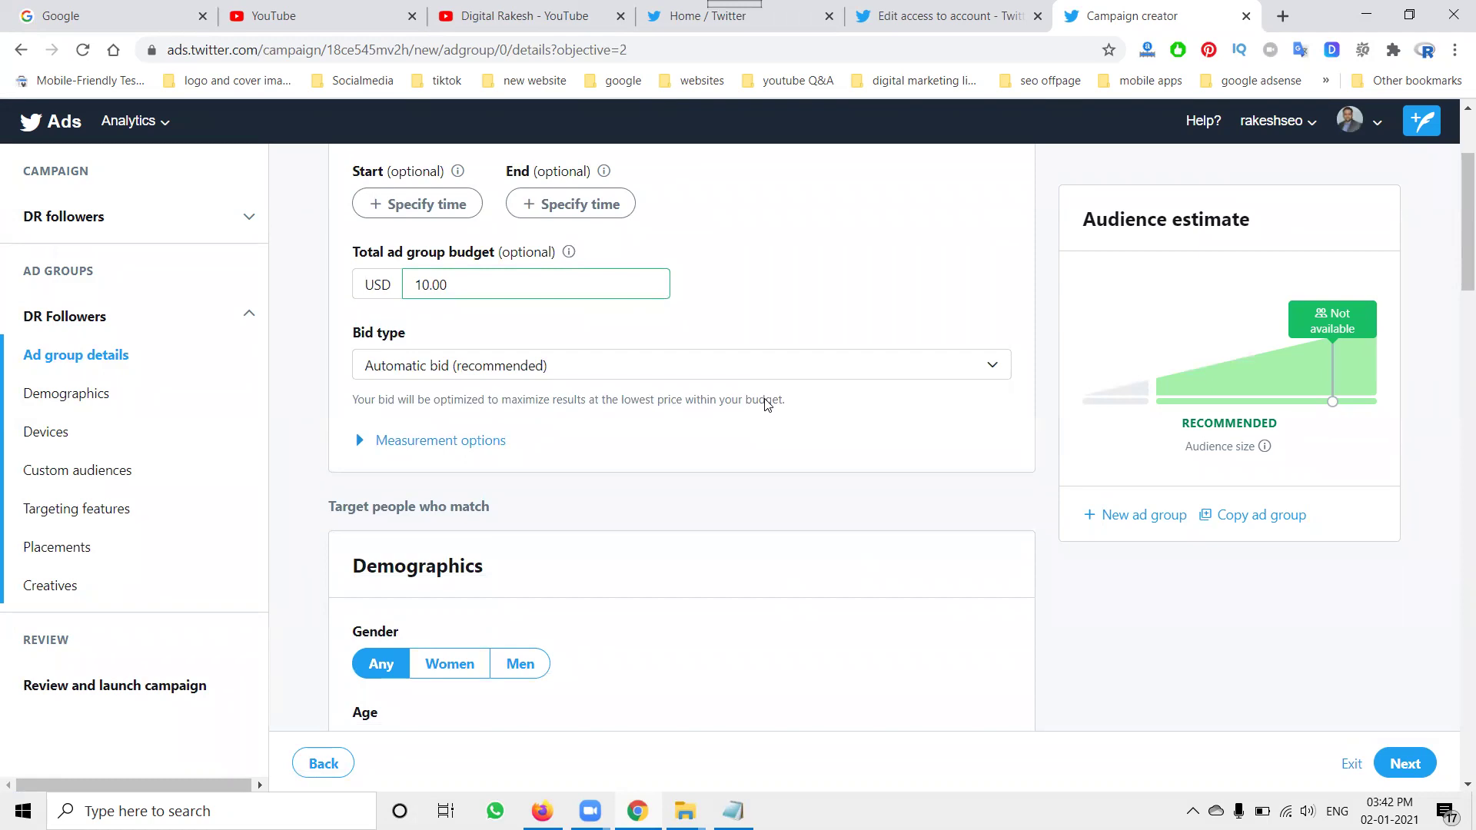
{"action": "left_click", "coordinate": [681, 365]}
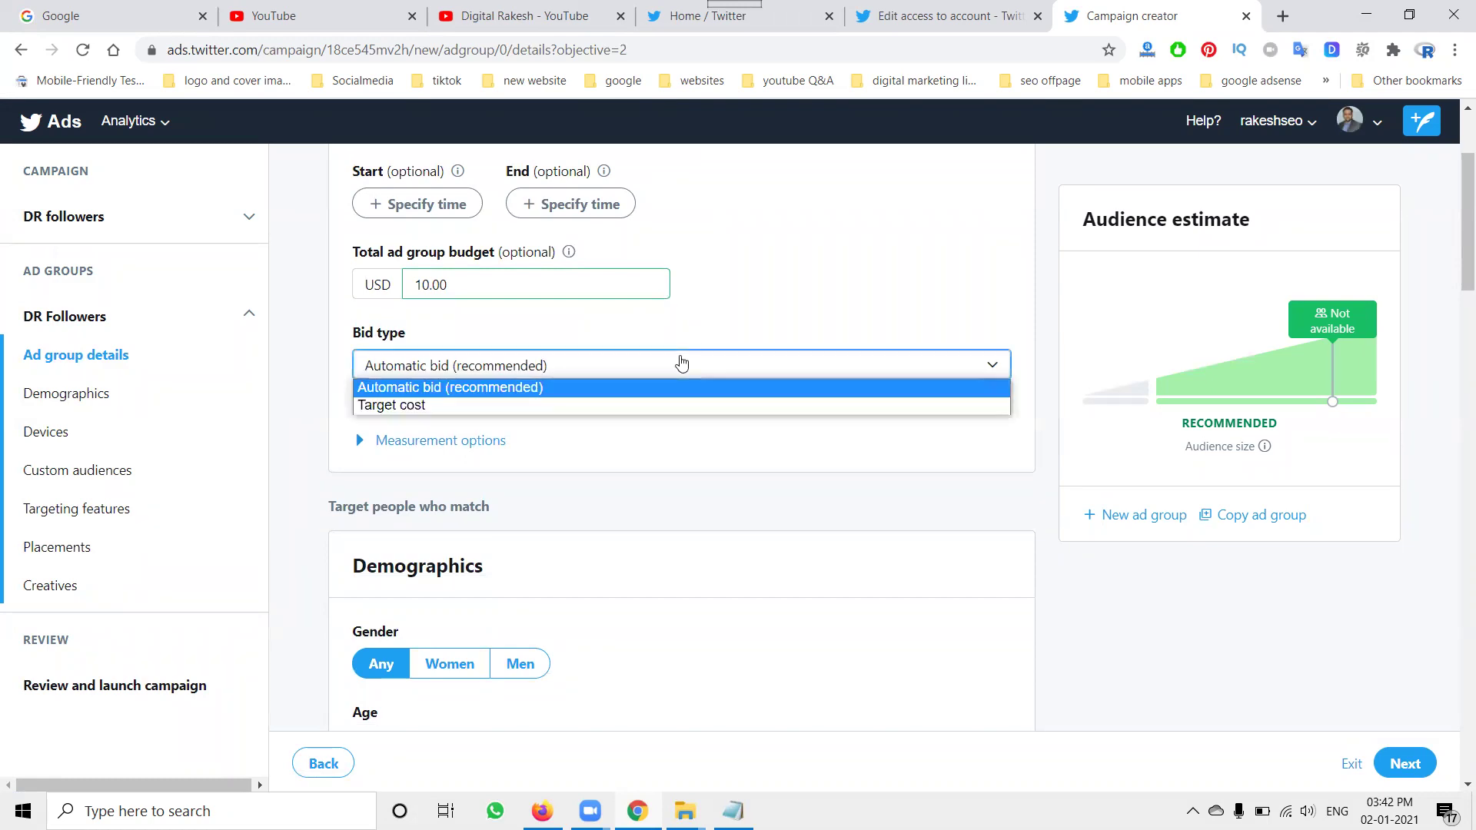
{"action": "left_click", "coordinate": [651, 405]}
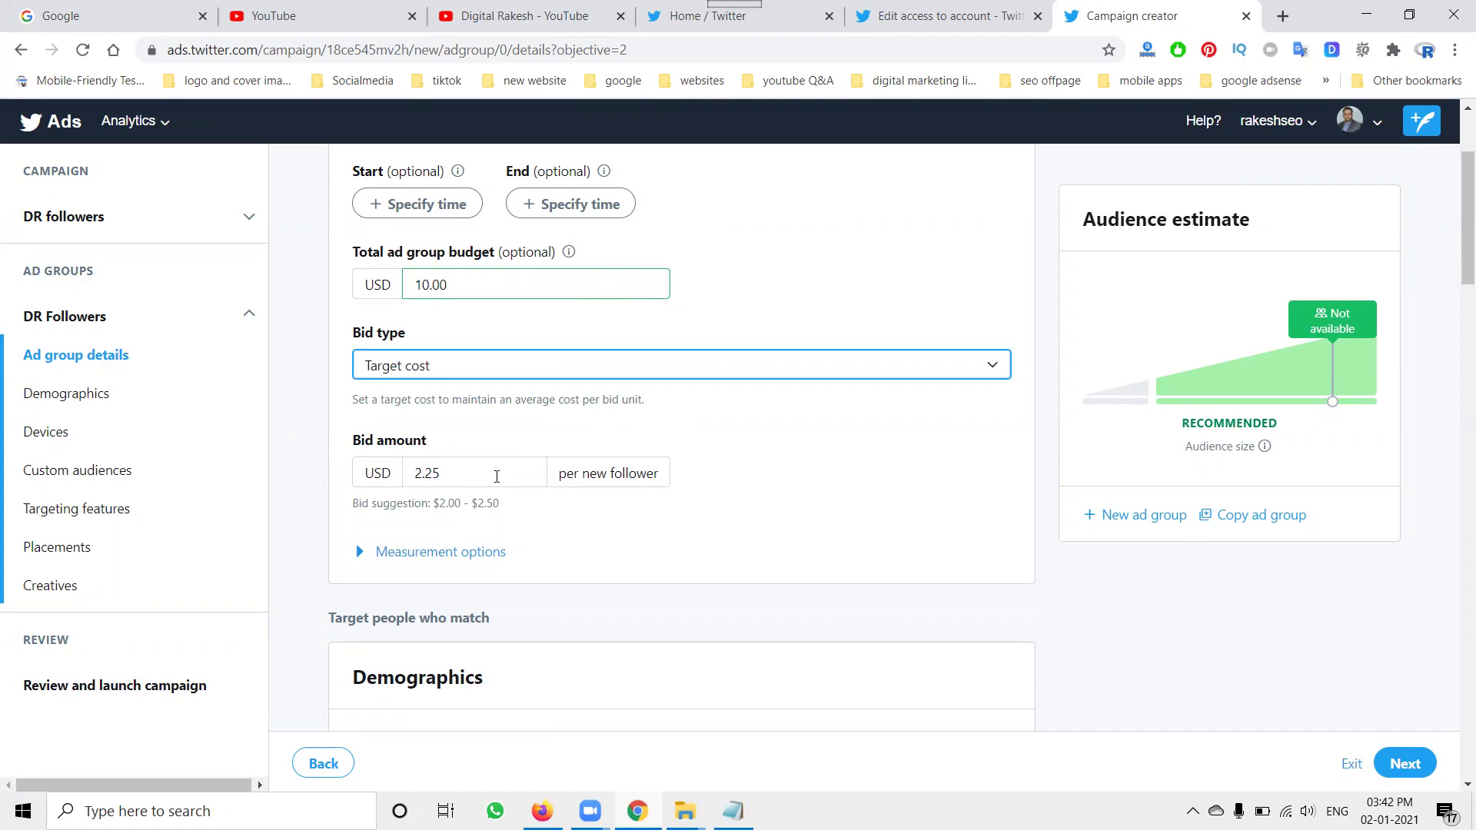
{"action": "left_click", "coordinate": [483, 472]}
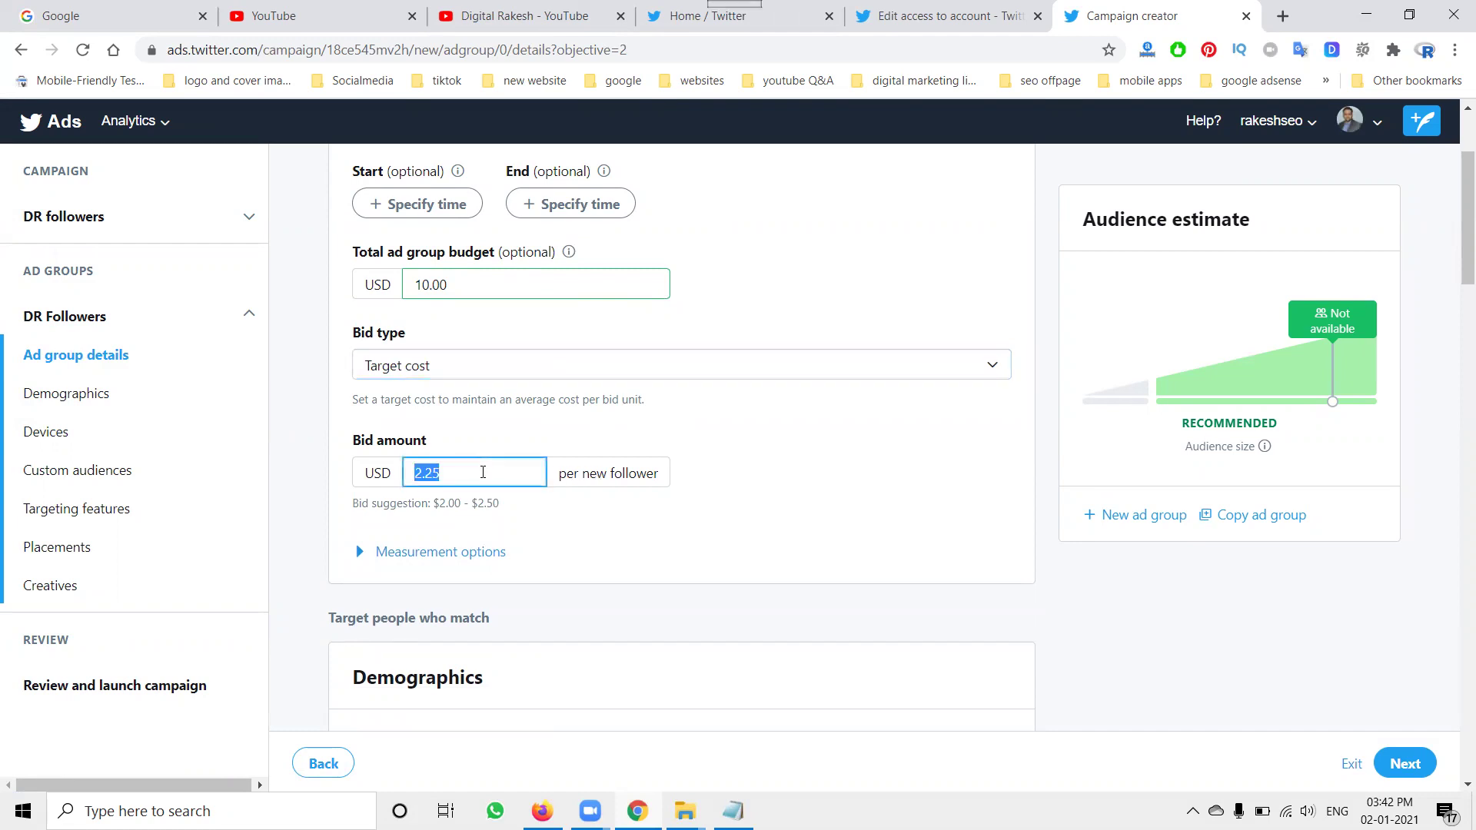
{"action": "type", "text": "0.25"}
{"action": "left_click", "coordinate": [802, 443]}
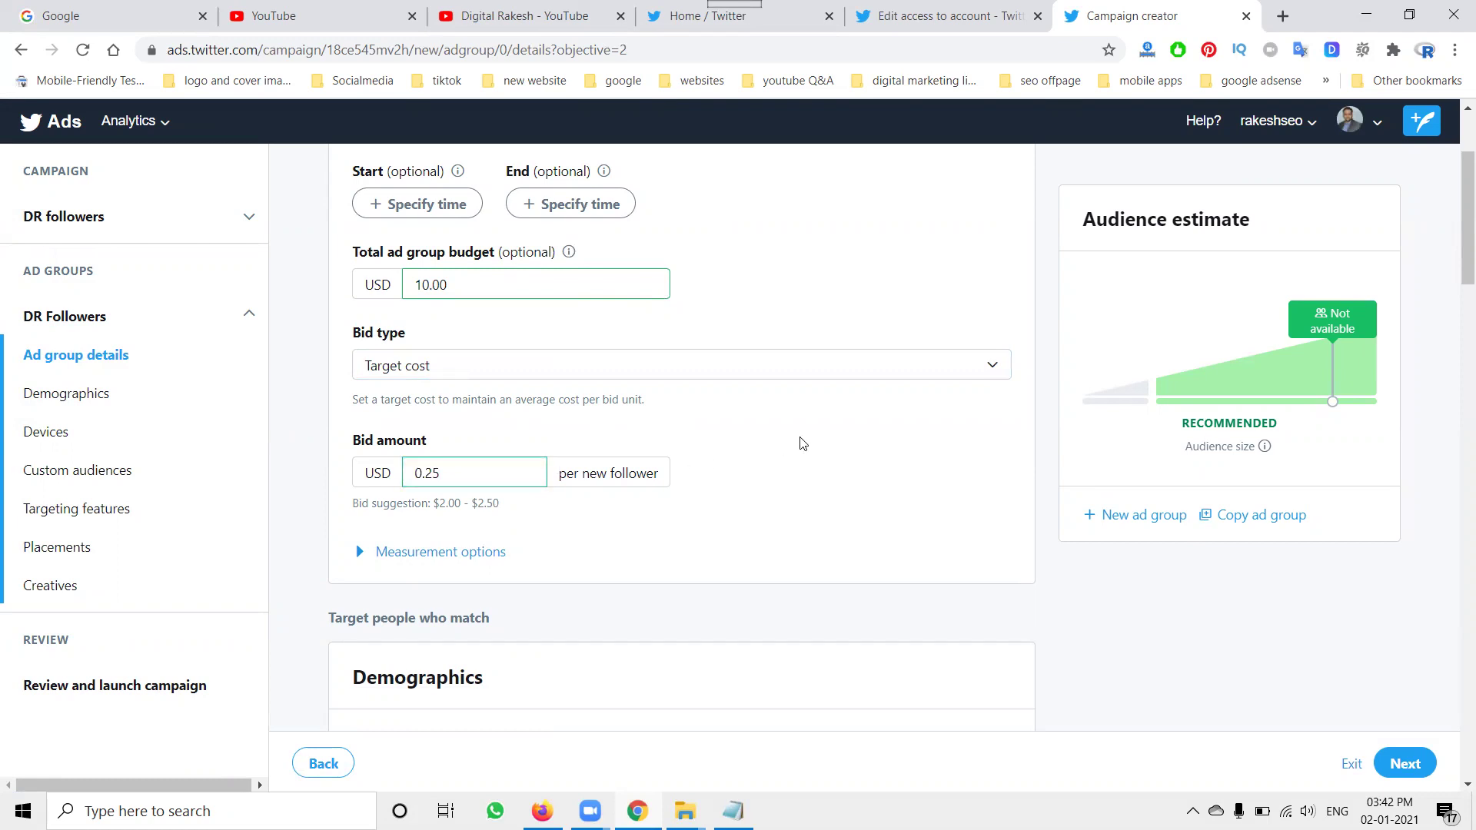
{"action": "left_click", "coordinate": [519, 368]}
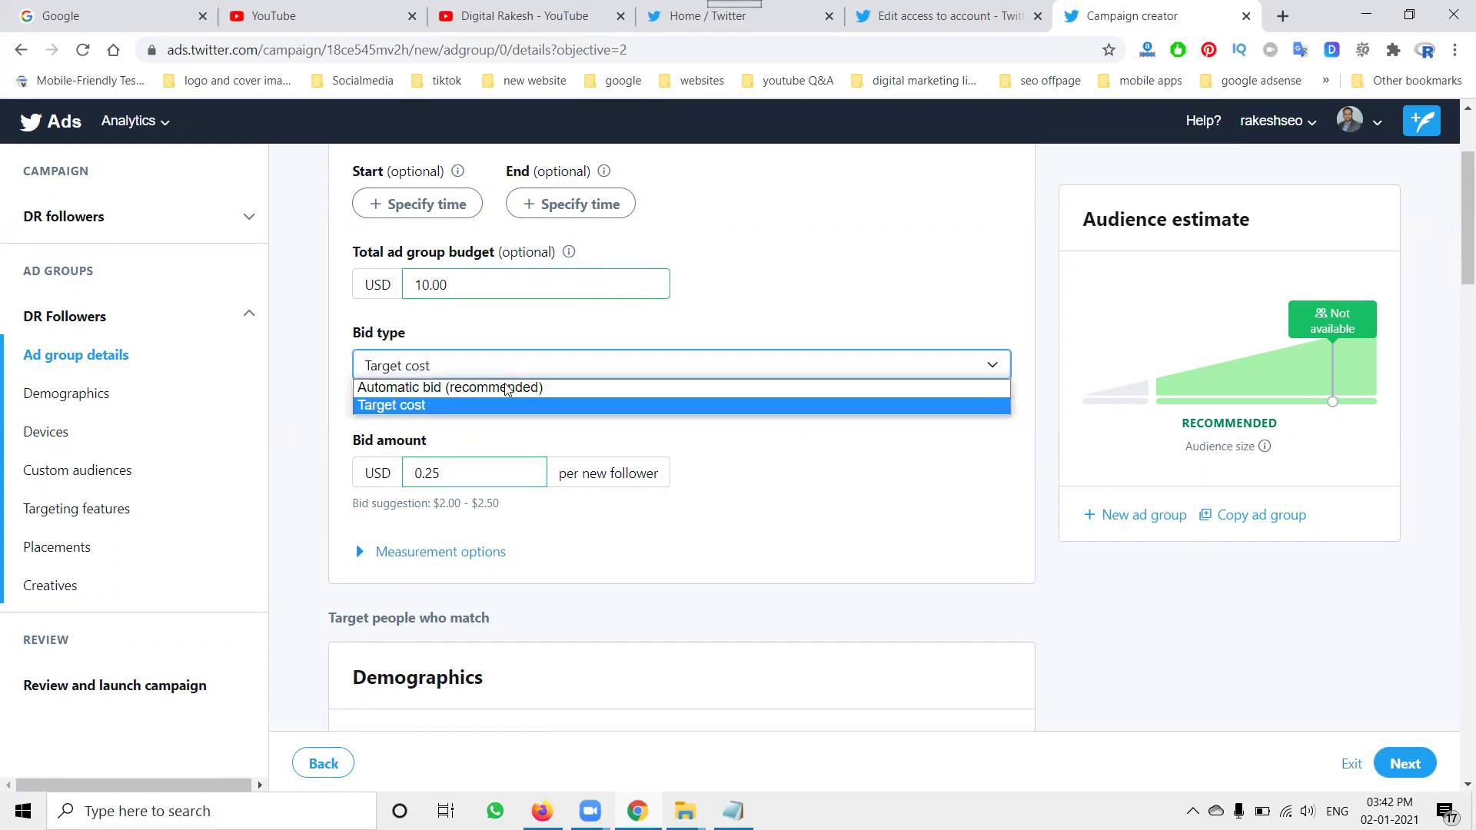
{"action": "left_click", "coordinate": [502, 398]}
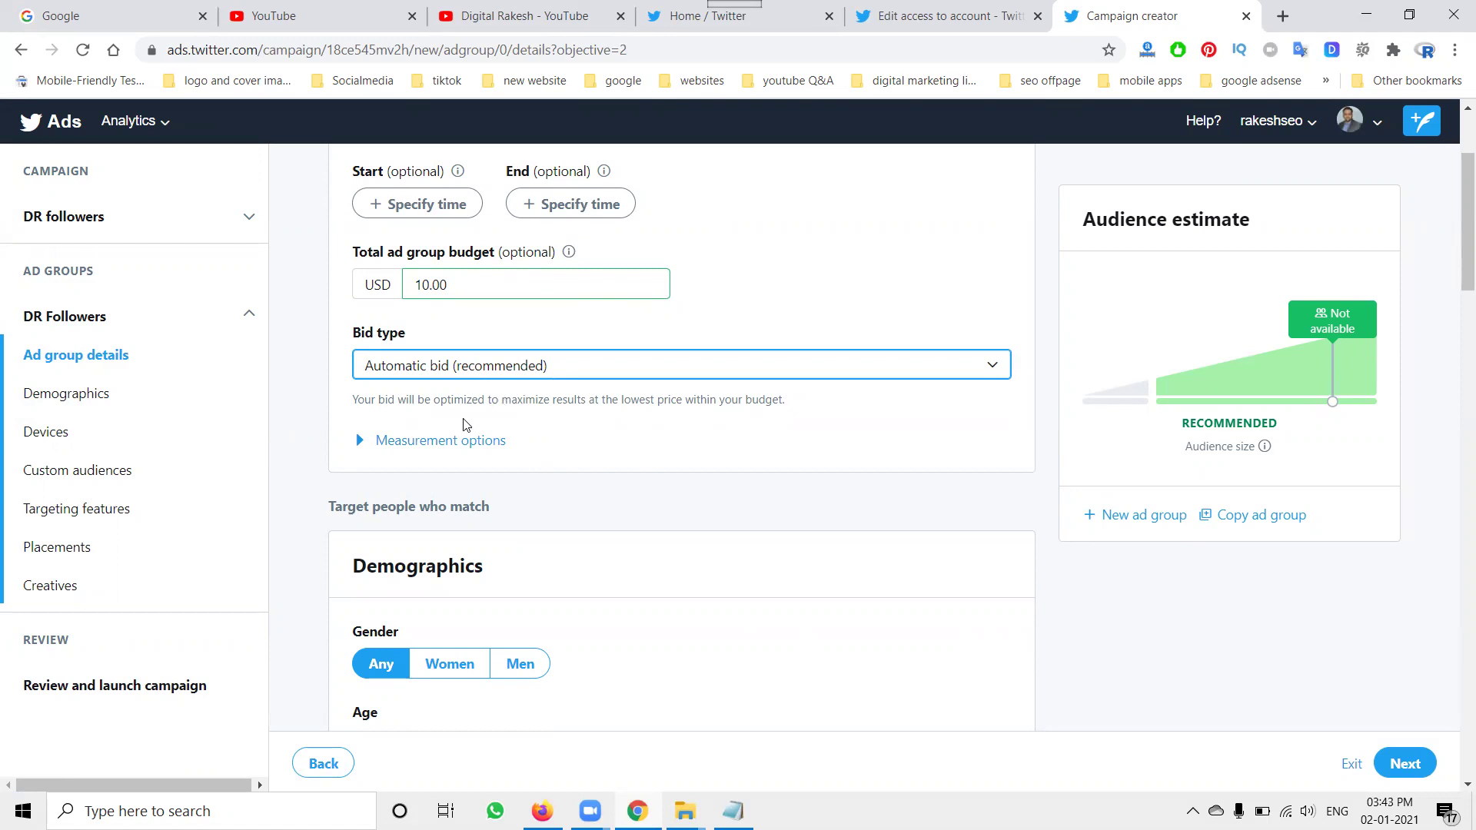
Step: Restrict the ad group's demographics to the age range 18 to 49
{"action": "scroll", "coordinate": [454, 431], "scroll_direction": "down", "scroll_amount": 3}
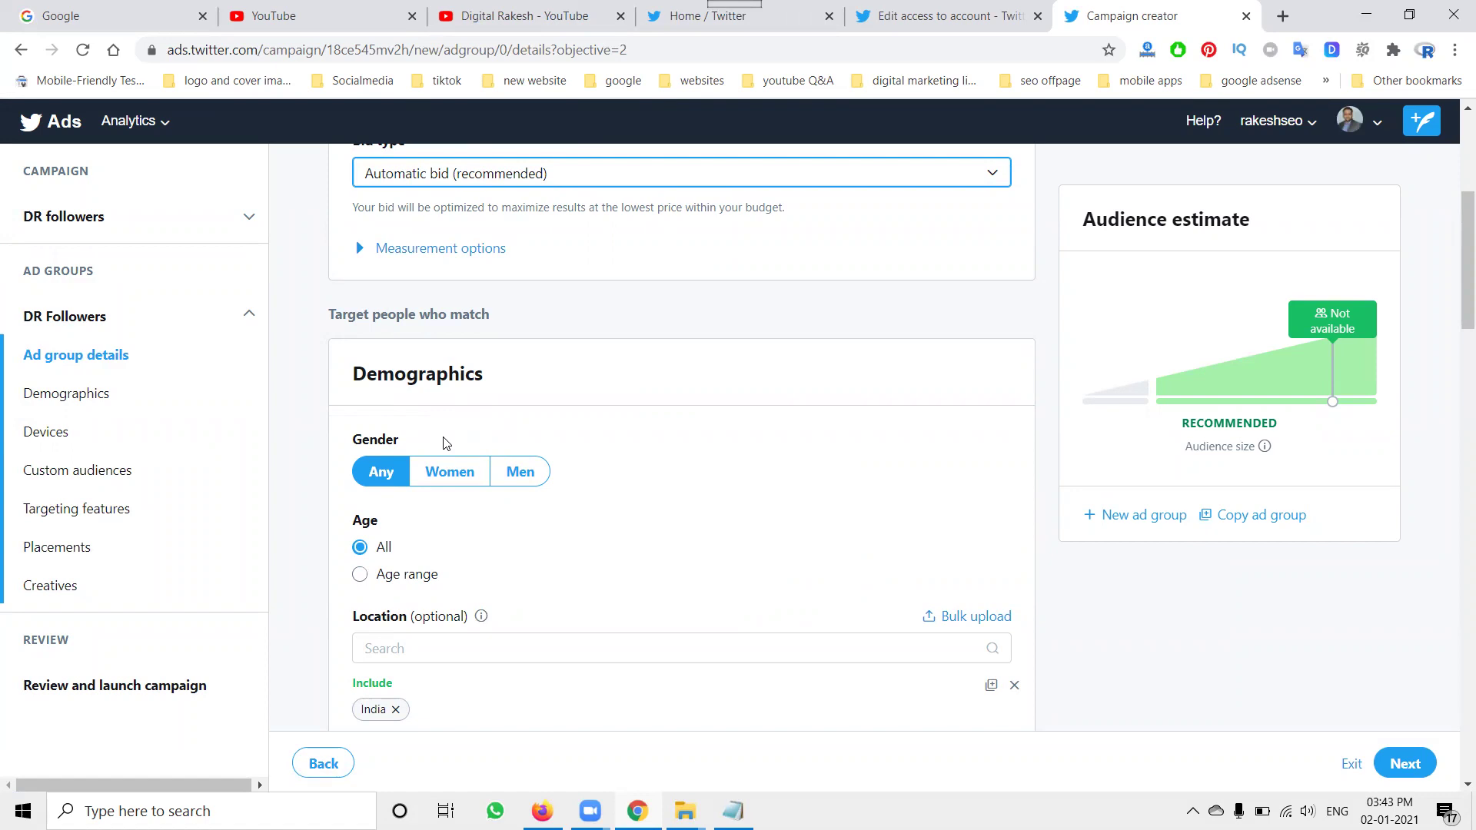
{"action": "scroll", "coordinate": [308, 485], "scroll_direction": "down", "scroll_amount": 3}
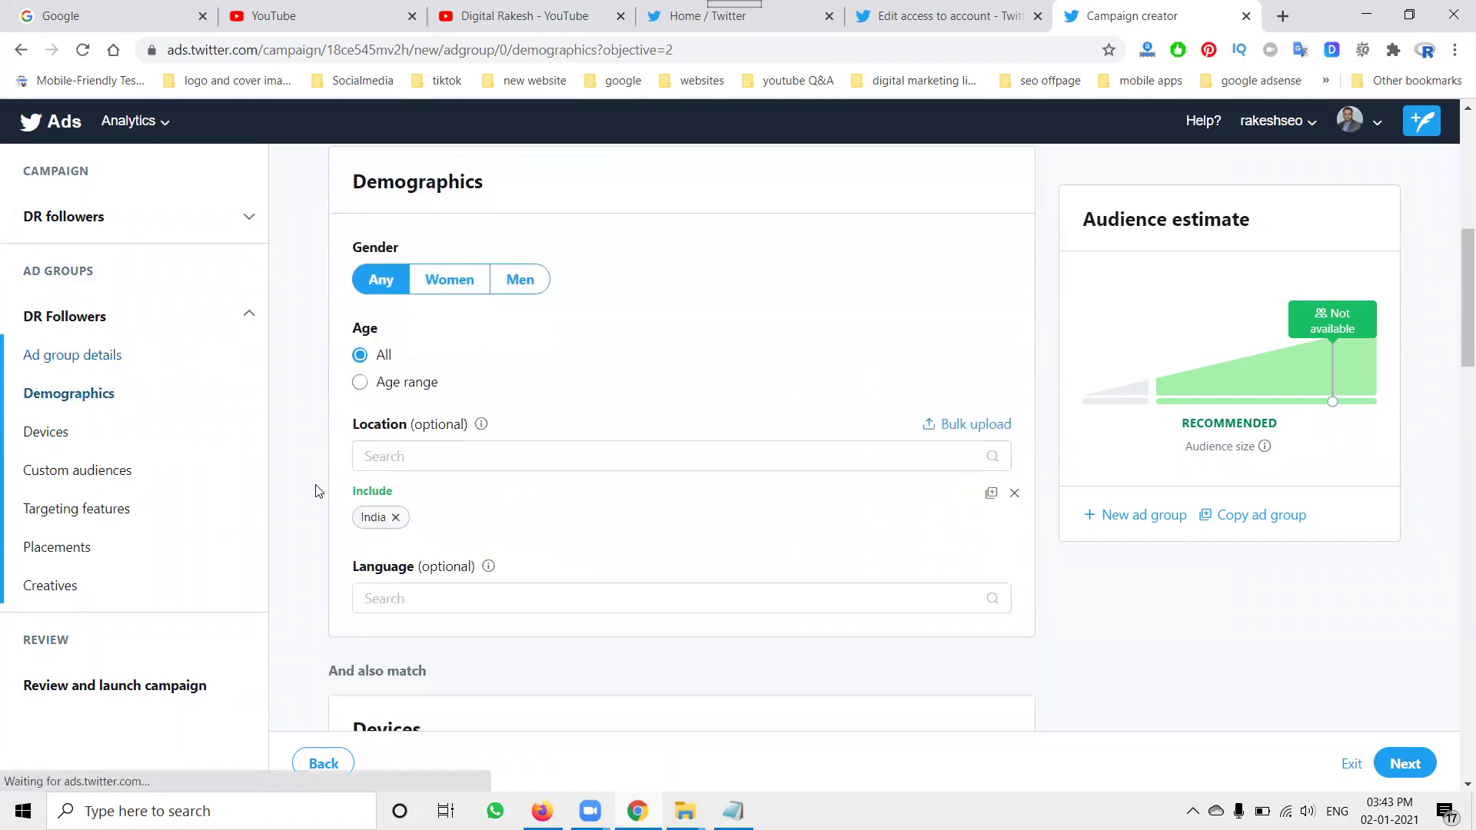
{"action": "left_click", "coordinate": [363, 384]}
{"action": "left_click", "coordinate": [421, 418]}
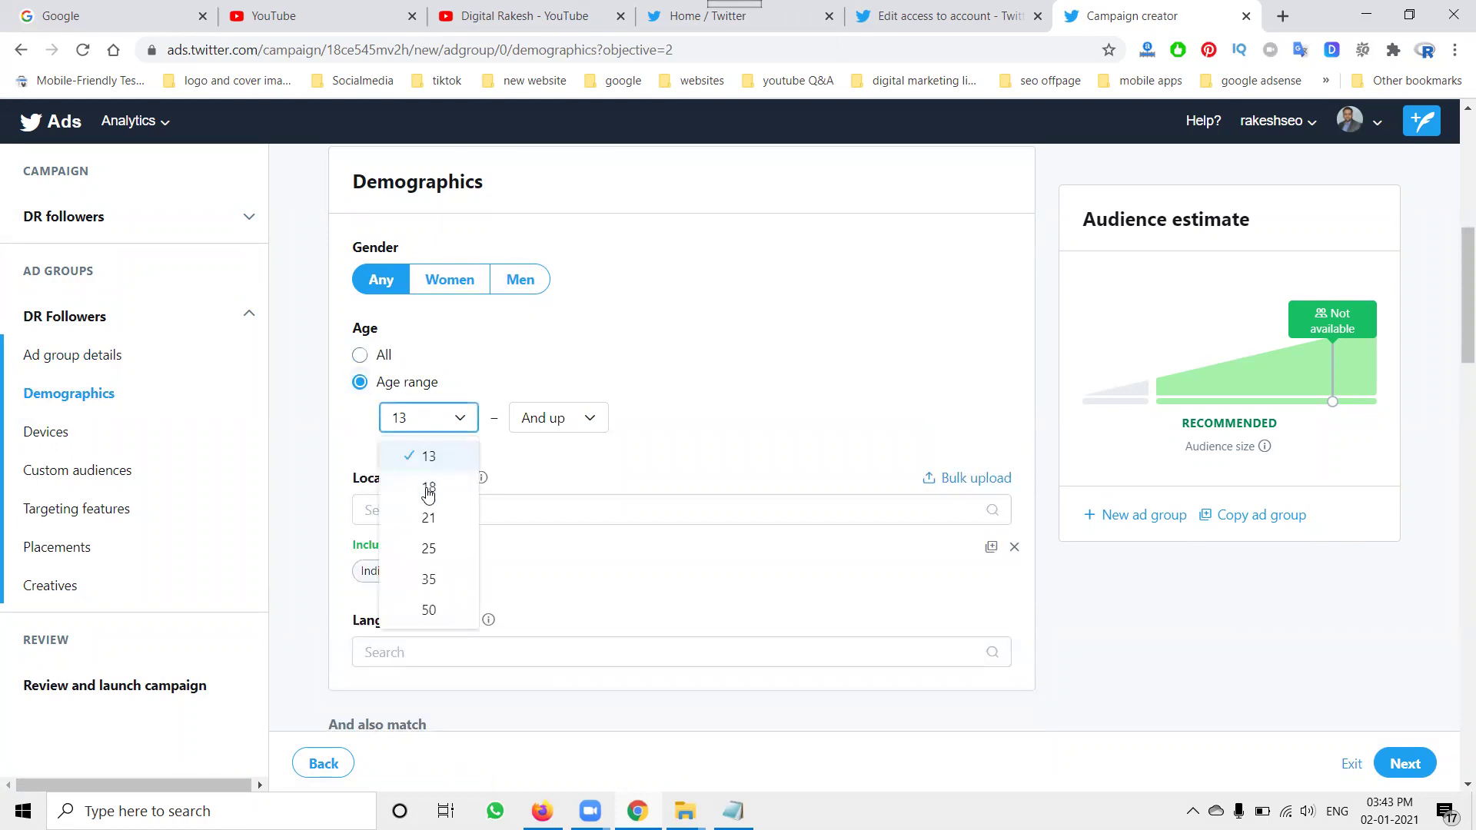
{"action": "left_click", "coordinate": [425, 494]}
{"action": "left_click", "coordinate": [520, 428]}
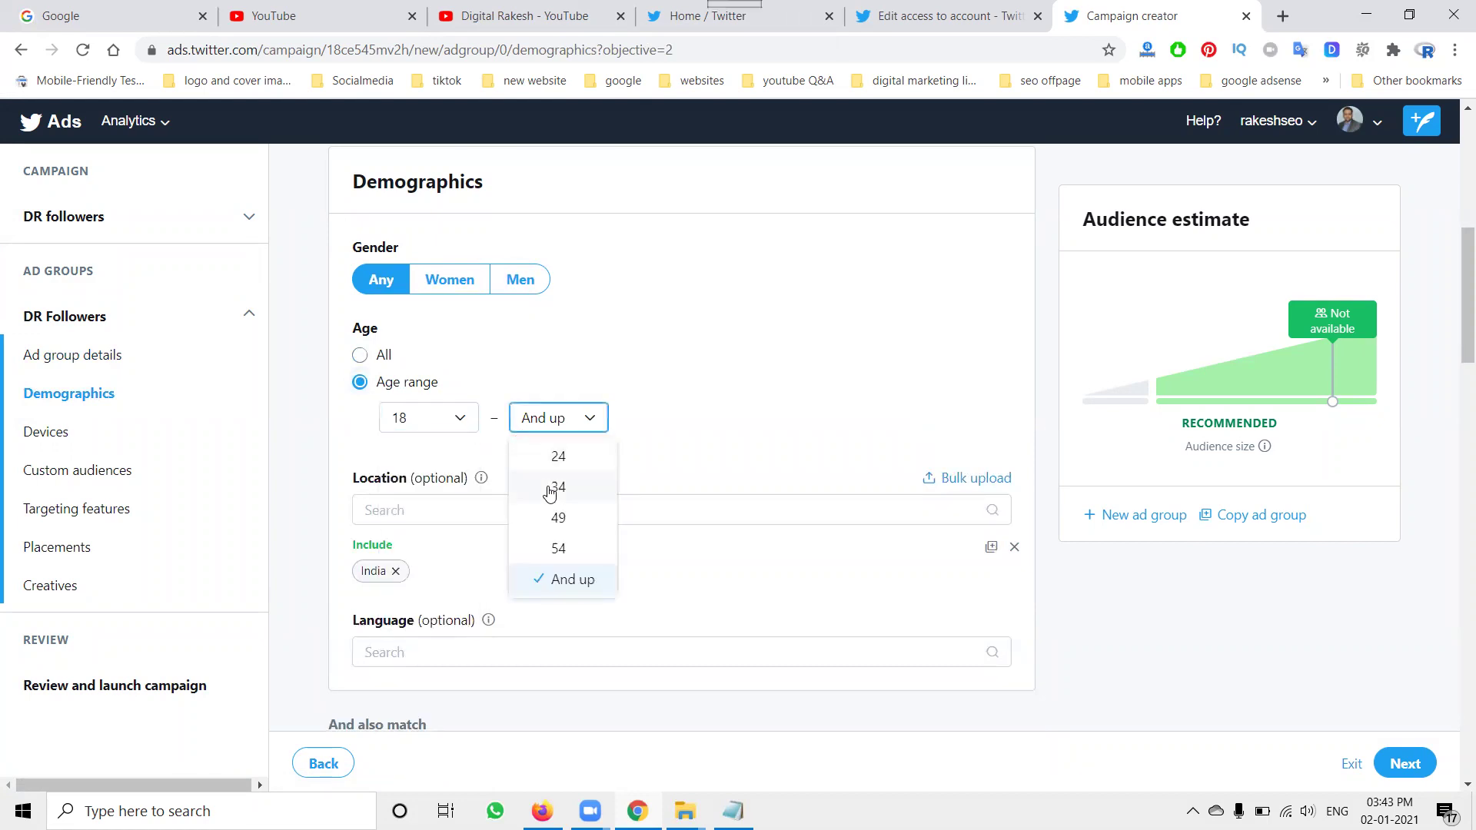
{"action": "left_click", "coordinate": [555, 518]}
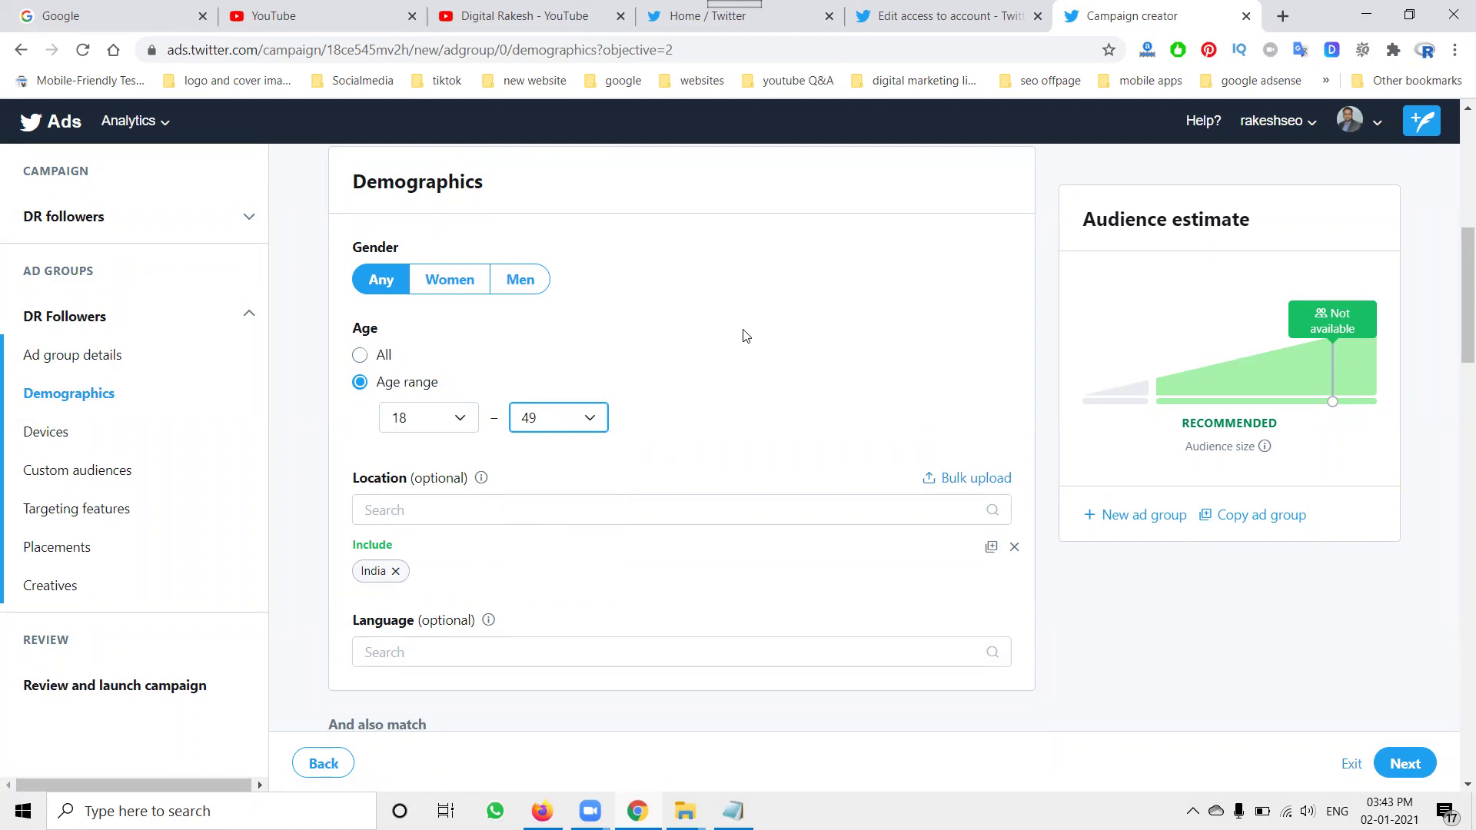
{"action": "left_click", "coordinate": [598, 419]}
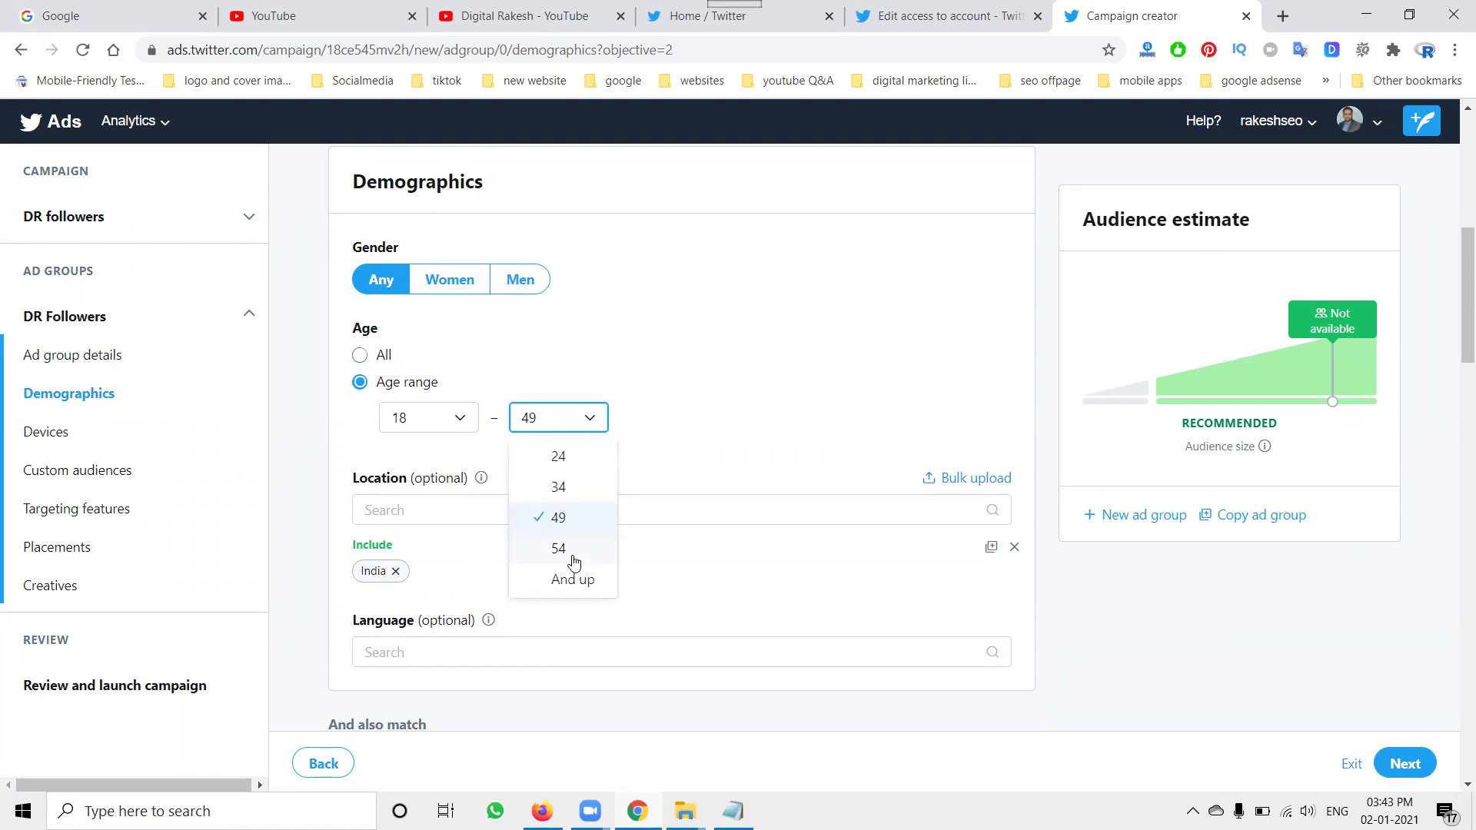
{"action": "left_click", "coordinate": [726, 339]}
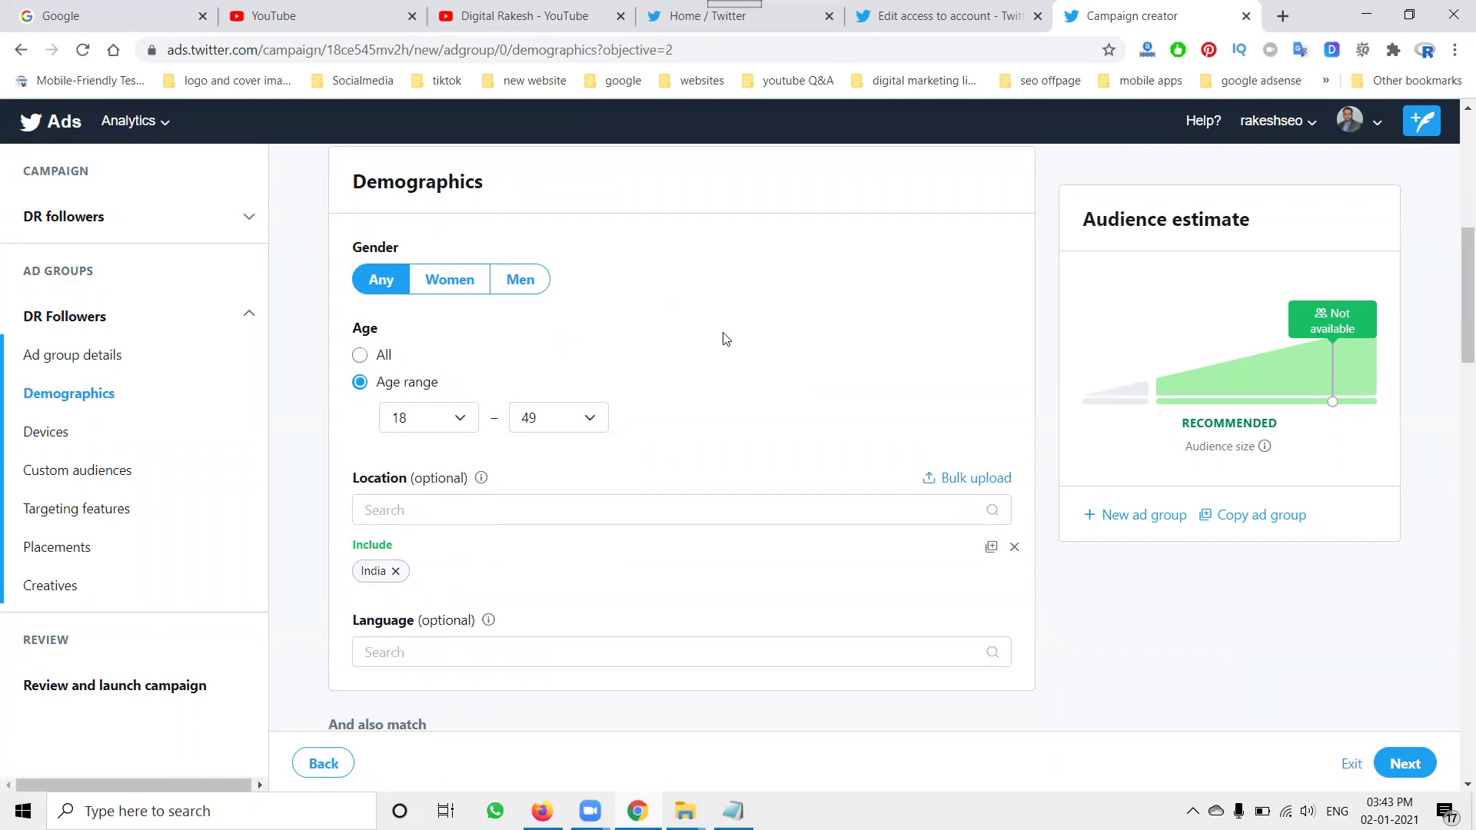
Step: Remove India from the targeted locations and search for Hyderabad instead
{"action": "left_click", "coordinate": [504, 509]}
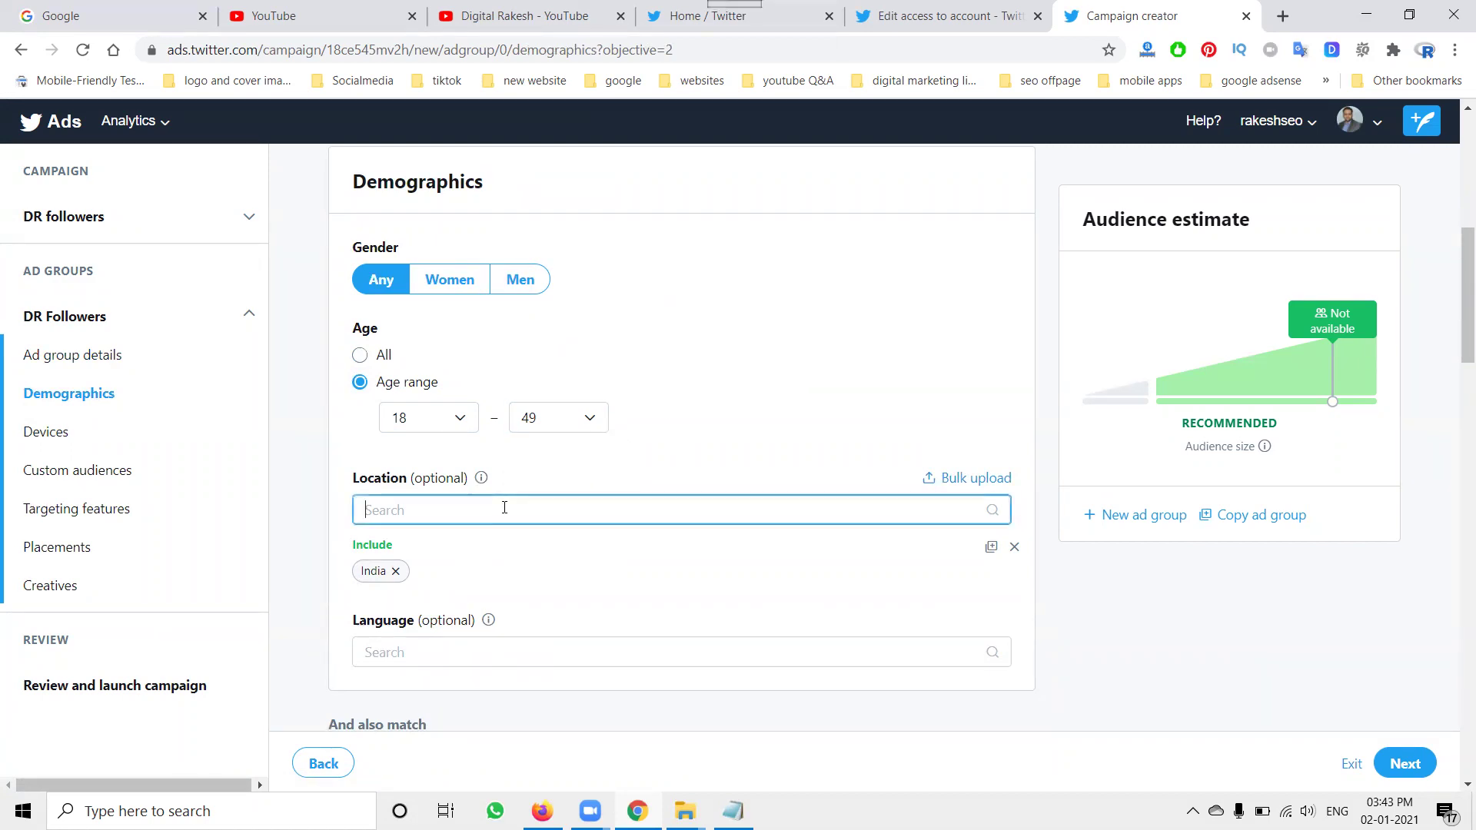
{"action": "left_click", "coordinate": [395, 571]}
{"action": "left_click", "coordinate": [406, 509]}
{"action": "type", "text": "h"}
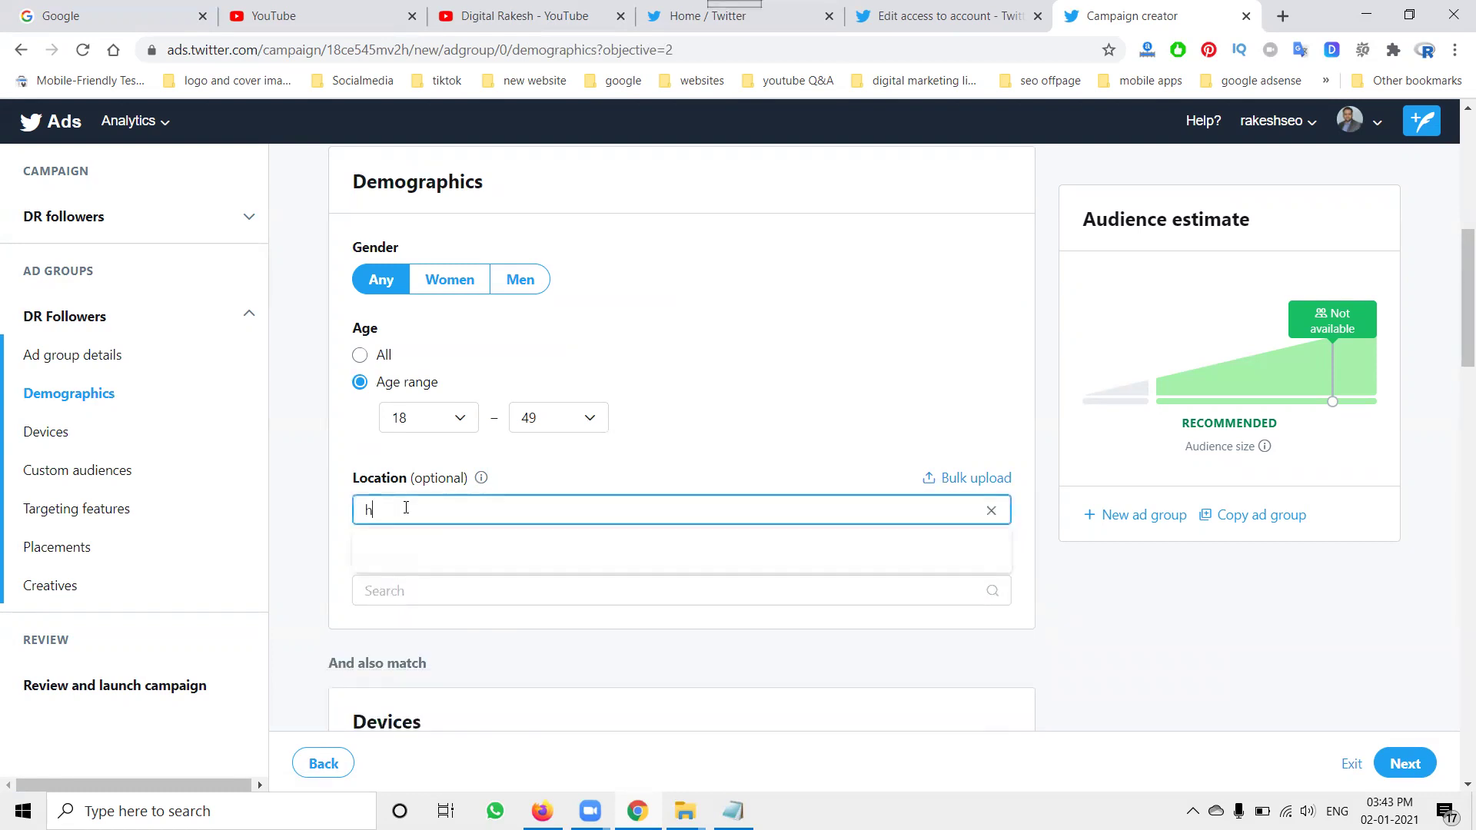
{"action": "type", "text": "yderabad"}
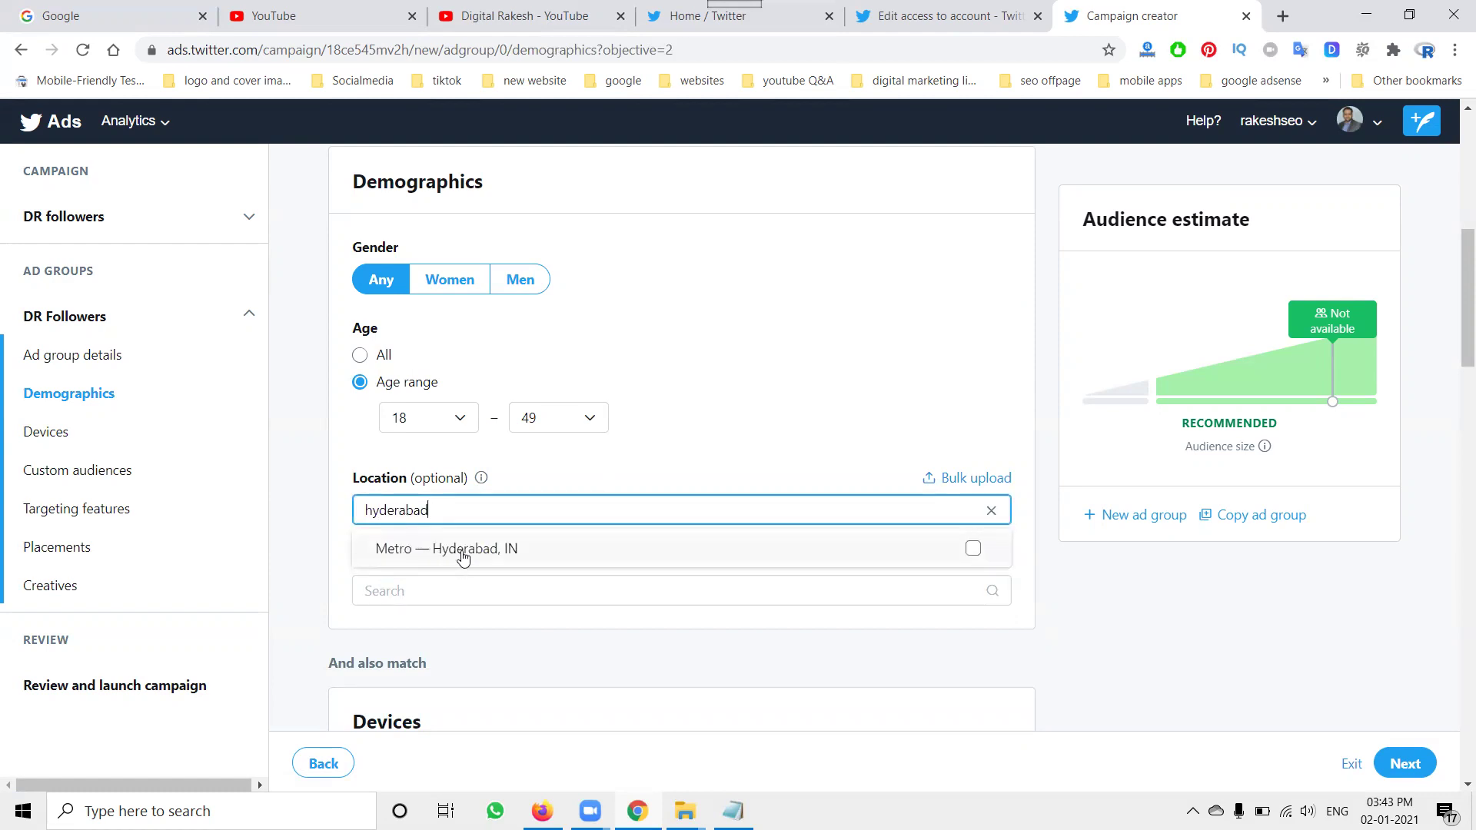
Step: Replace the location search with india and include the country India again
{"action": "double_click", "coordinate": [463, 511]}
{"action": "type", "text": "i"}
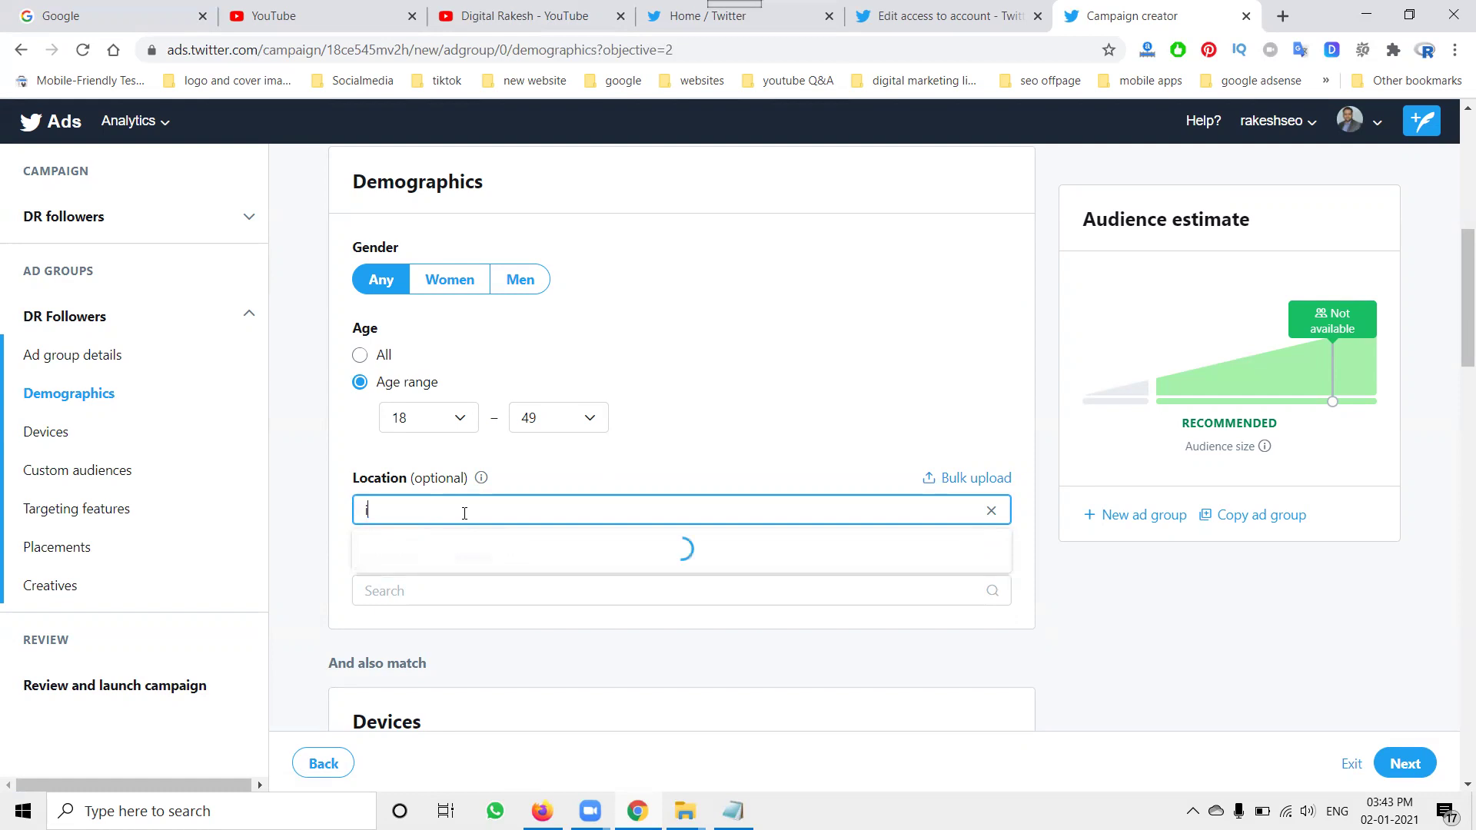
{"action": "type", "text": "ndia"}
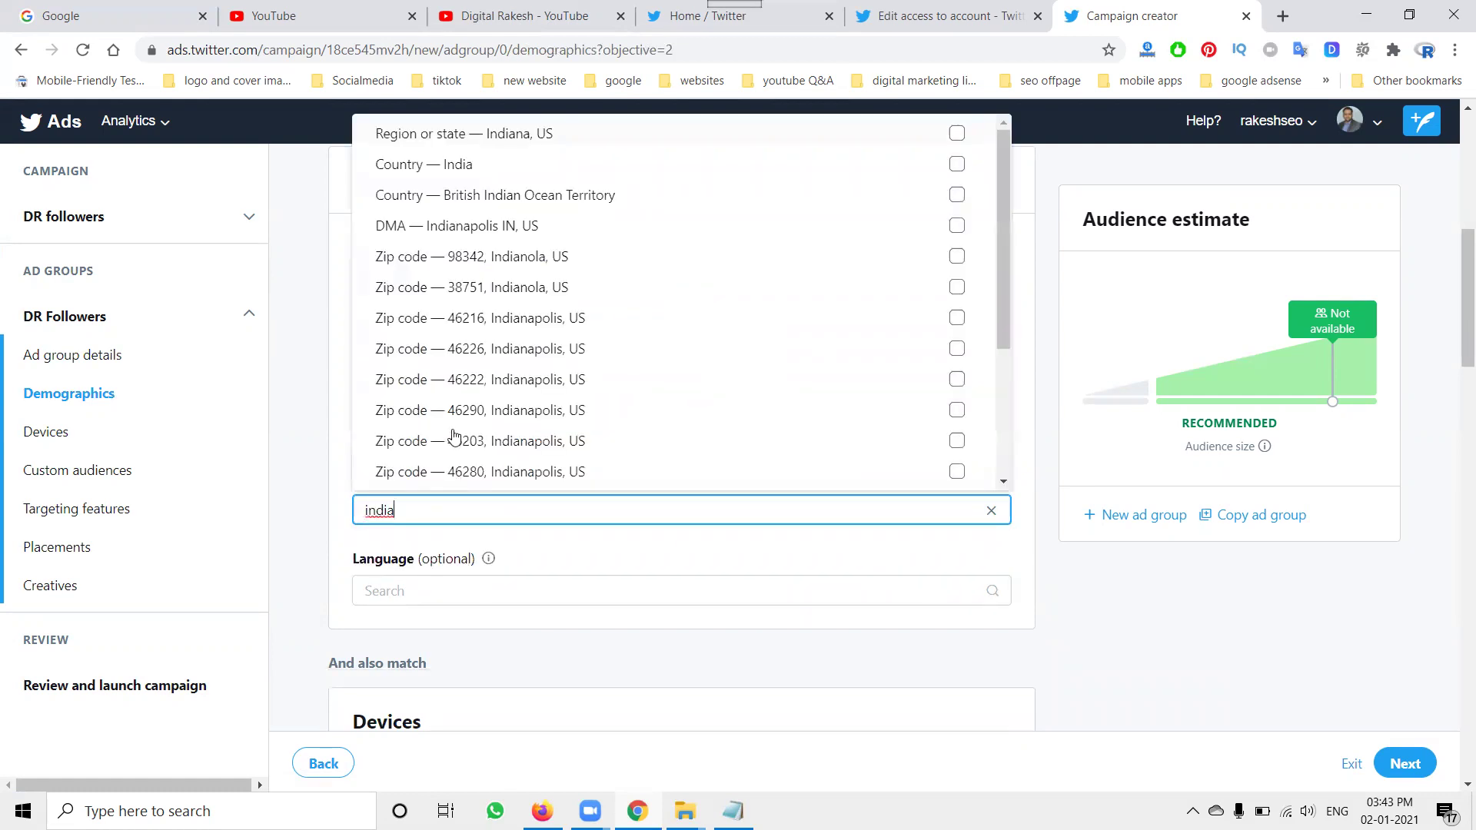
{"action": "left_click", "coordinate": [458, 164]}
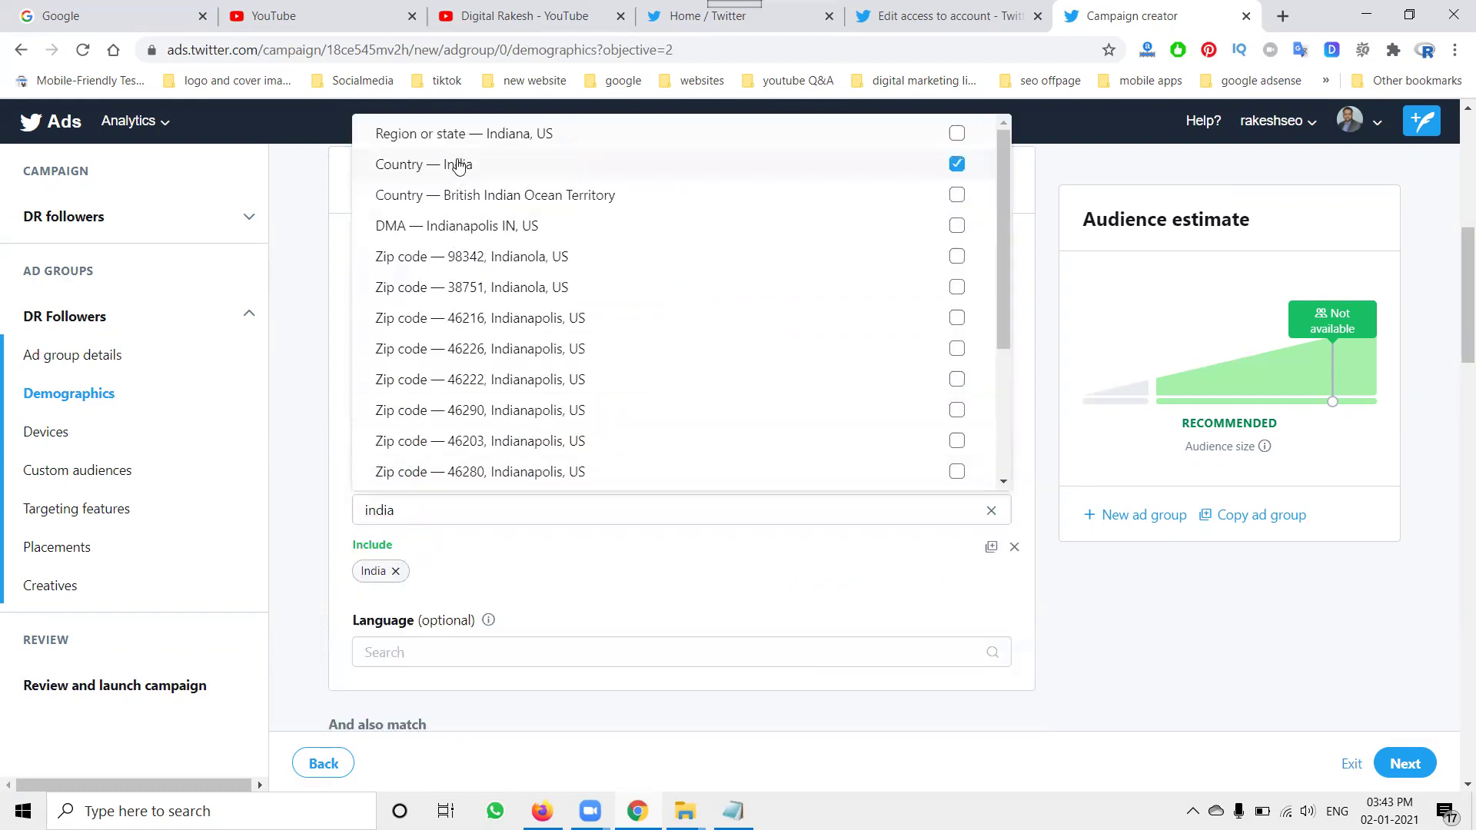
Step: Search the locations for united states, include the United States and the United Kingdom, and clear the search
{"action": "double_click", "coordinate": [449, 516]}
{"action": "type", "text": "uni"}
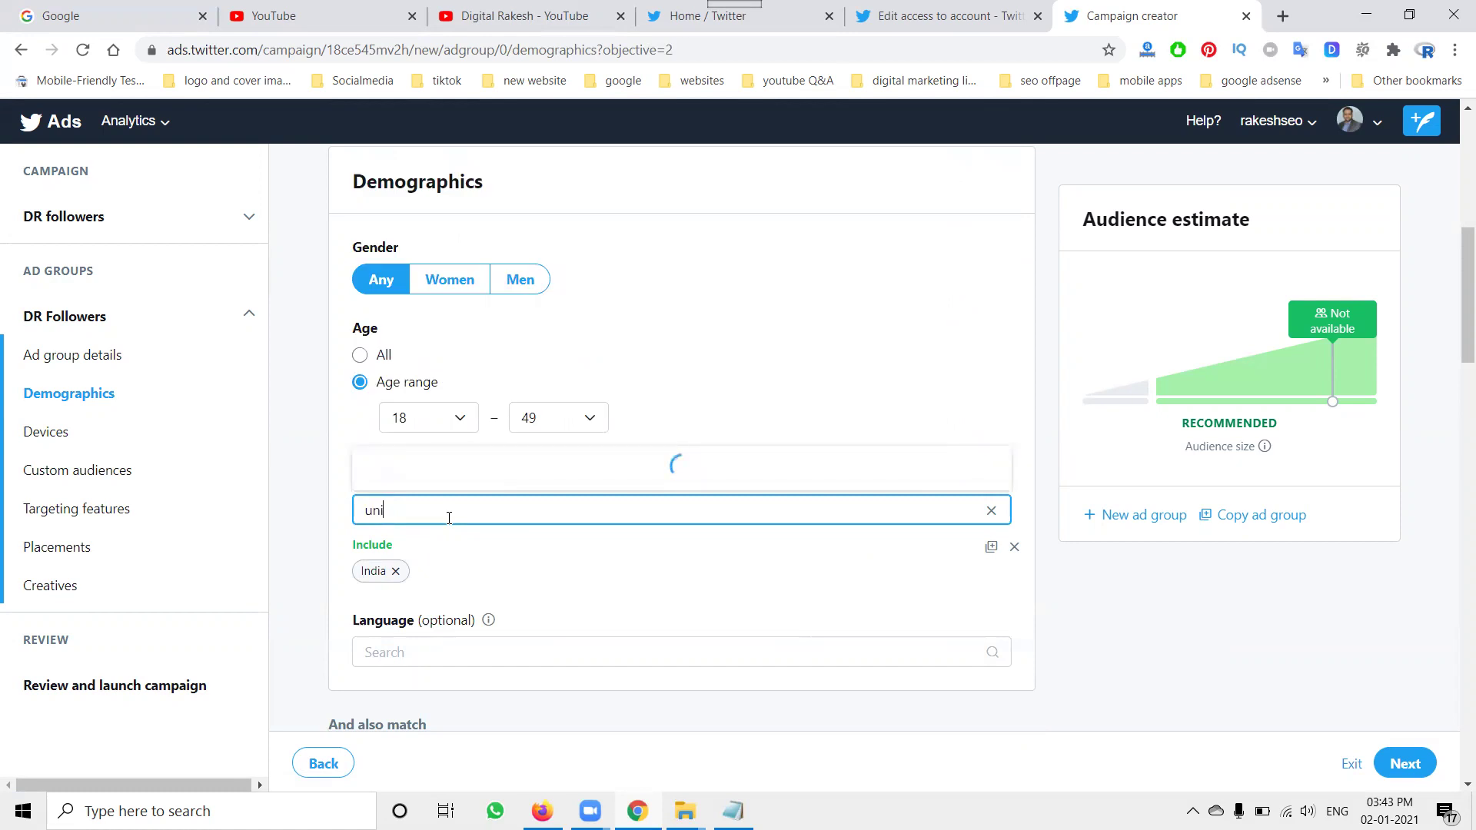
{"action": "type", "text": "ted states"}
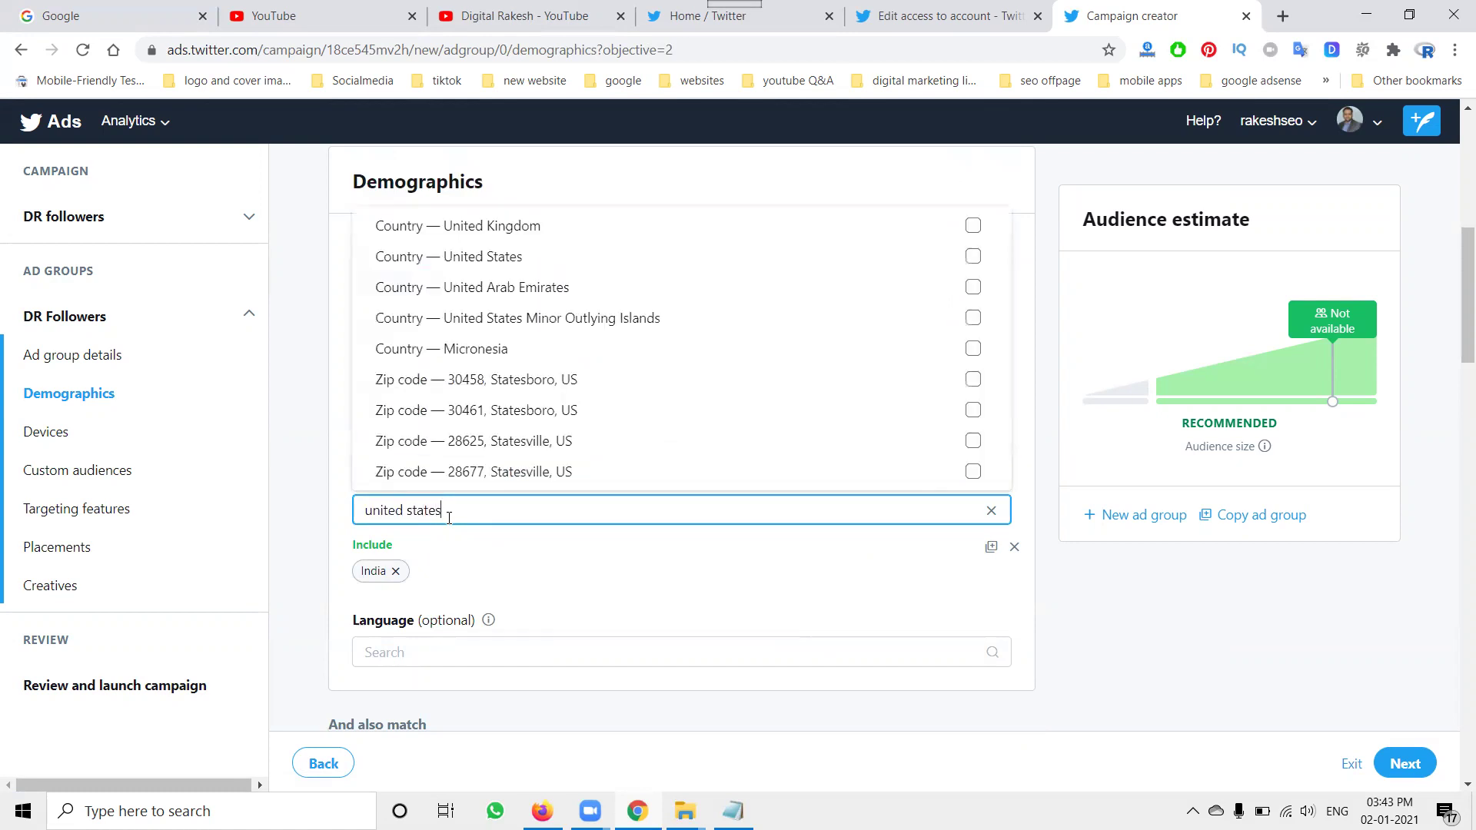
{"action": "left_click", "coordinate": [484, 261]}
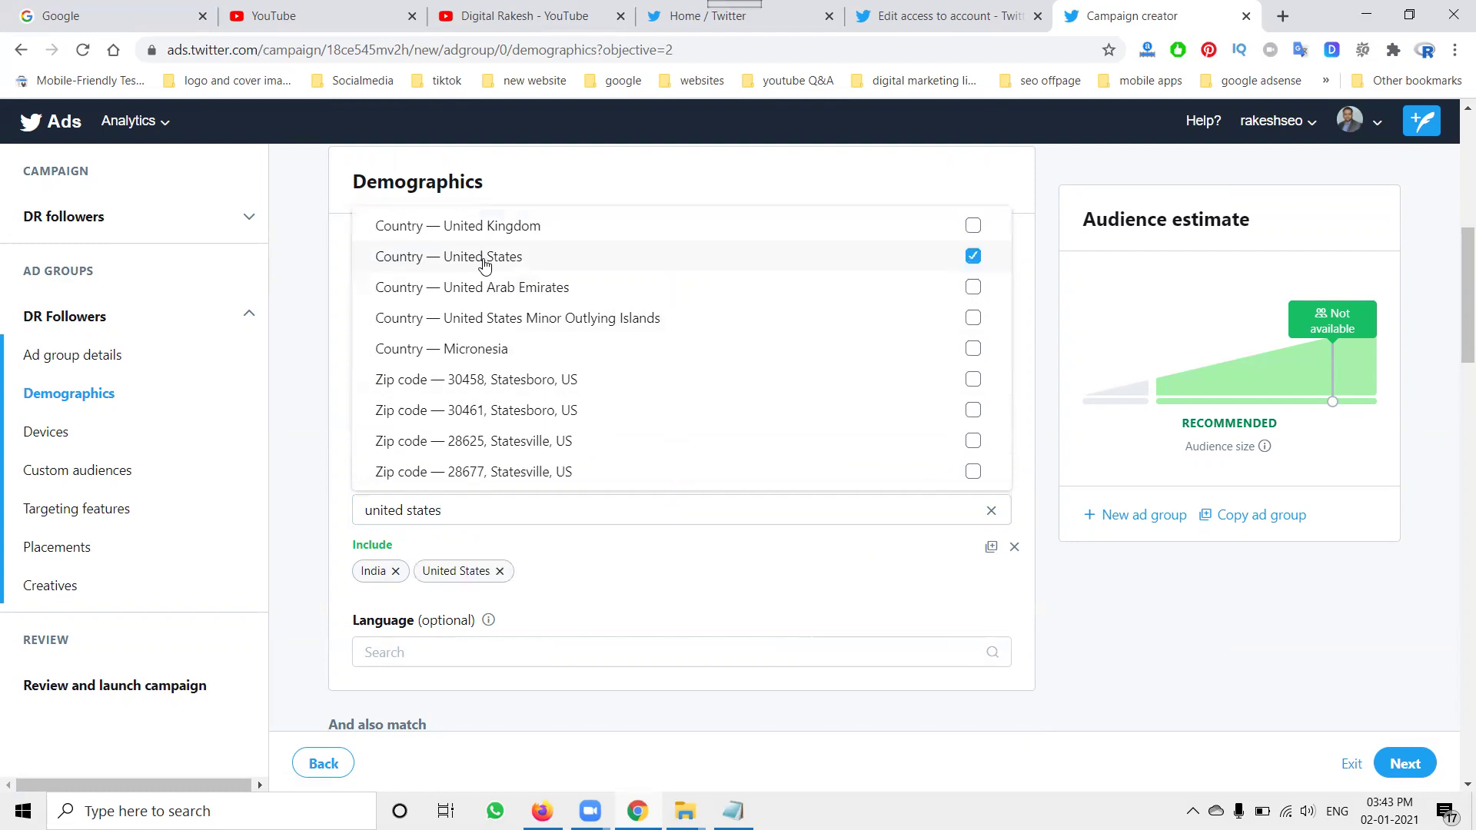
{"action": "left_click", "coordinate": [973, 225]}
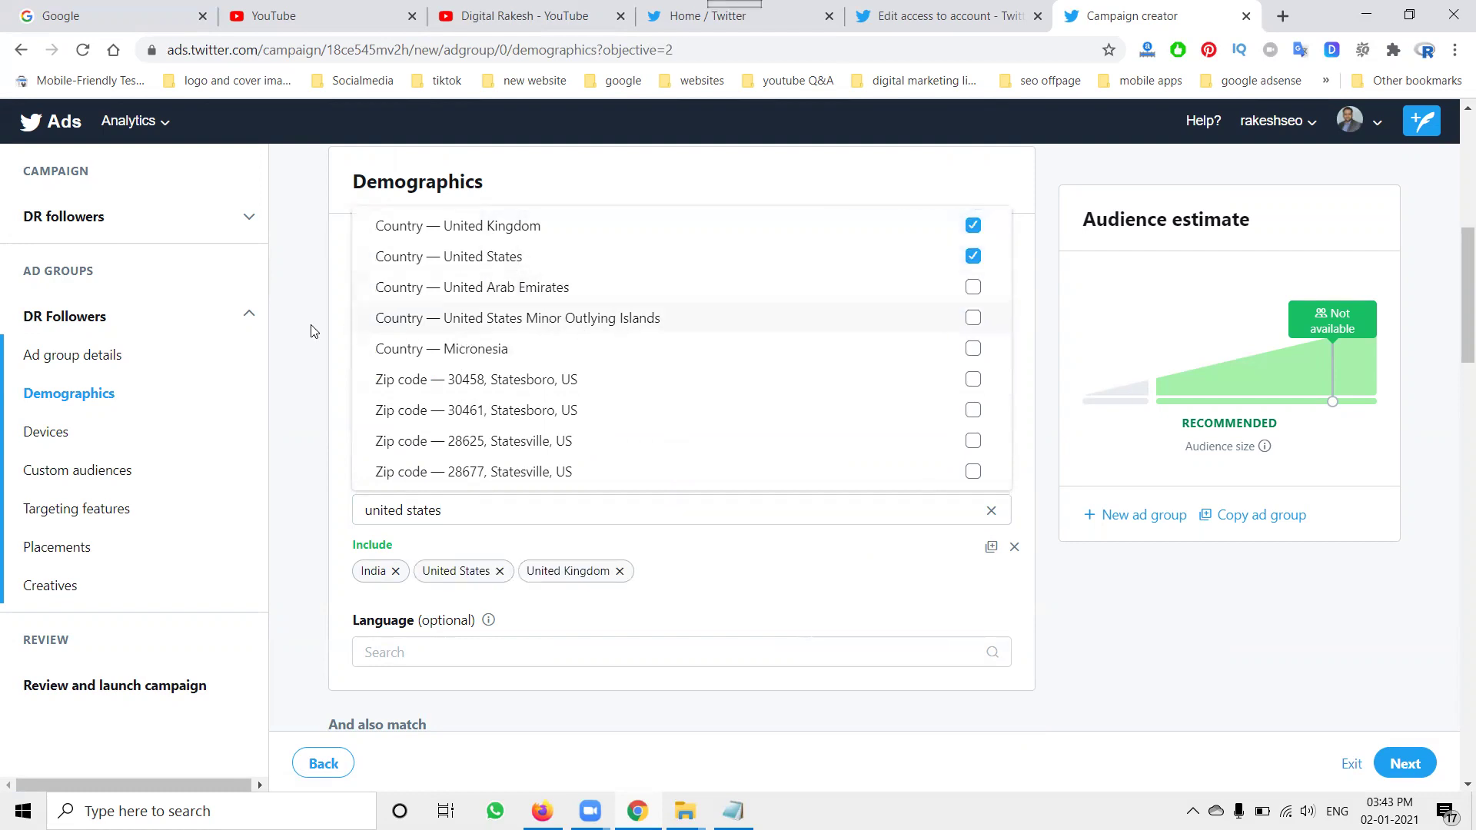
{"action": "left_click", "coordinate": [306, 378]}
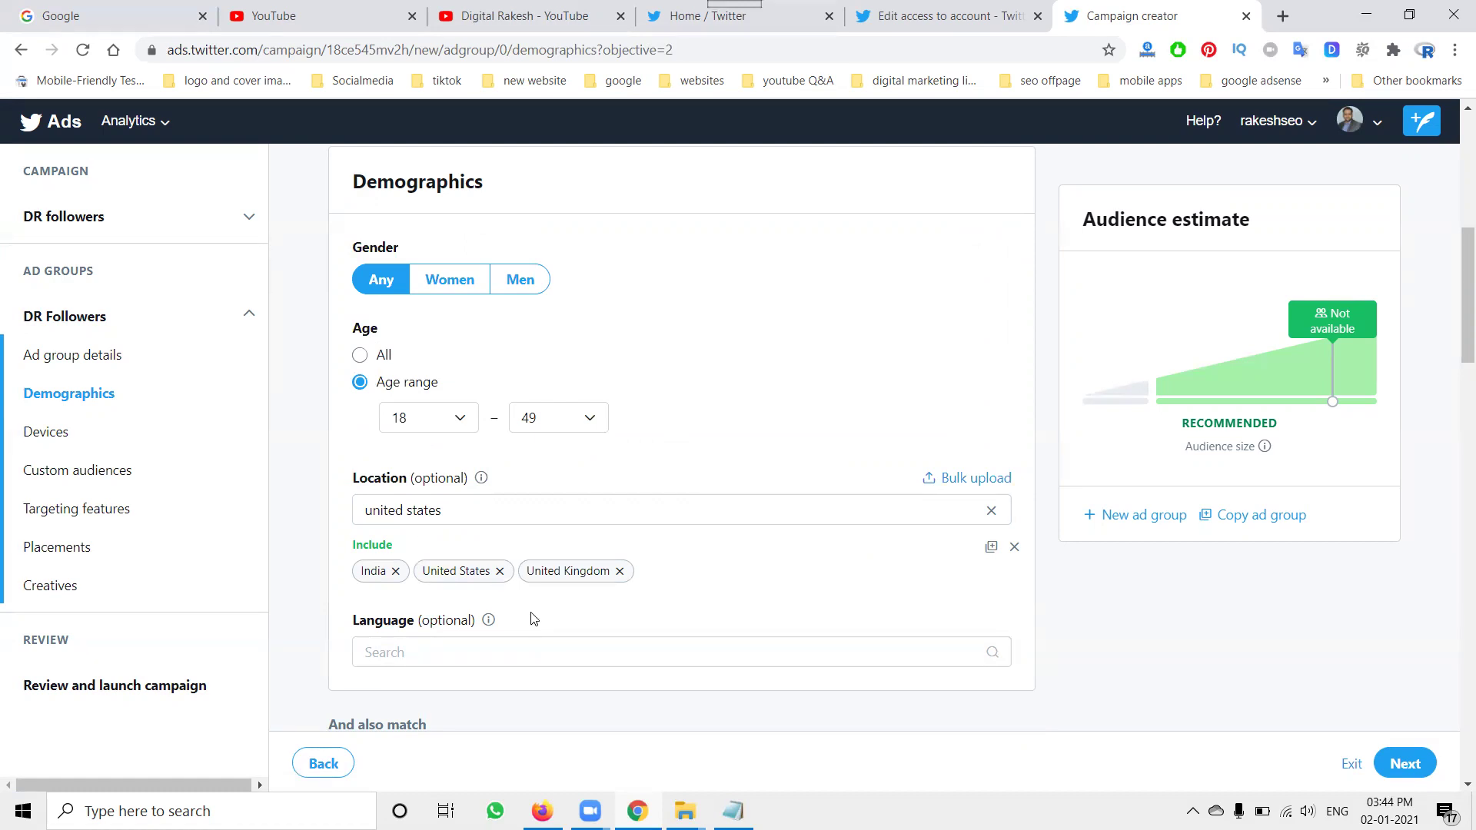
{"action": "left_click", "coordinate": [992, 511]}
Step: Include English and Hindi as the ad group's targeted languages
{"action": "scroll", "coordinate": [635, 477], "scroll_direction": "down", "scroll_amount": 3}
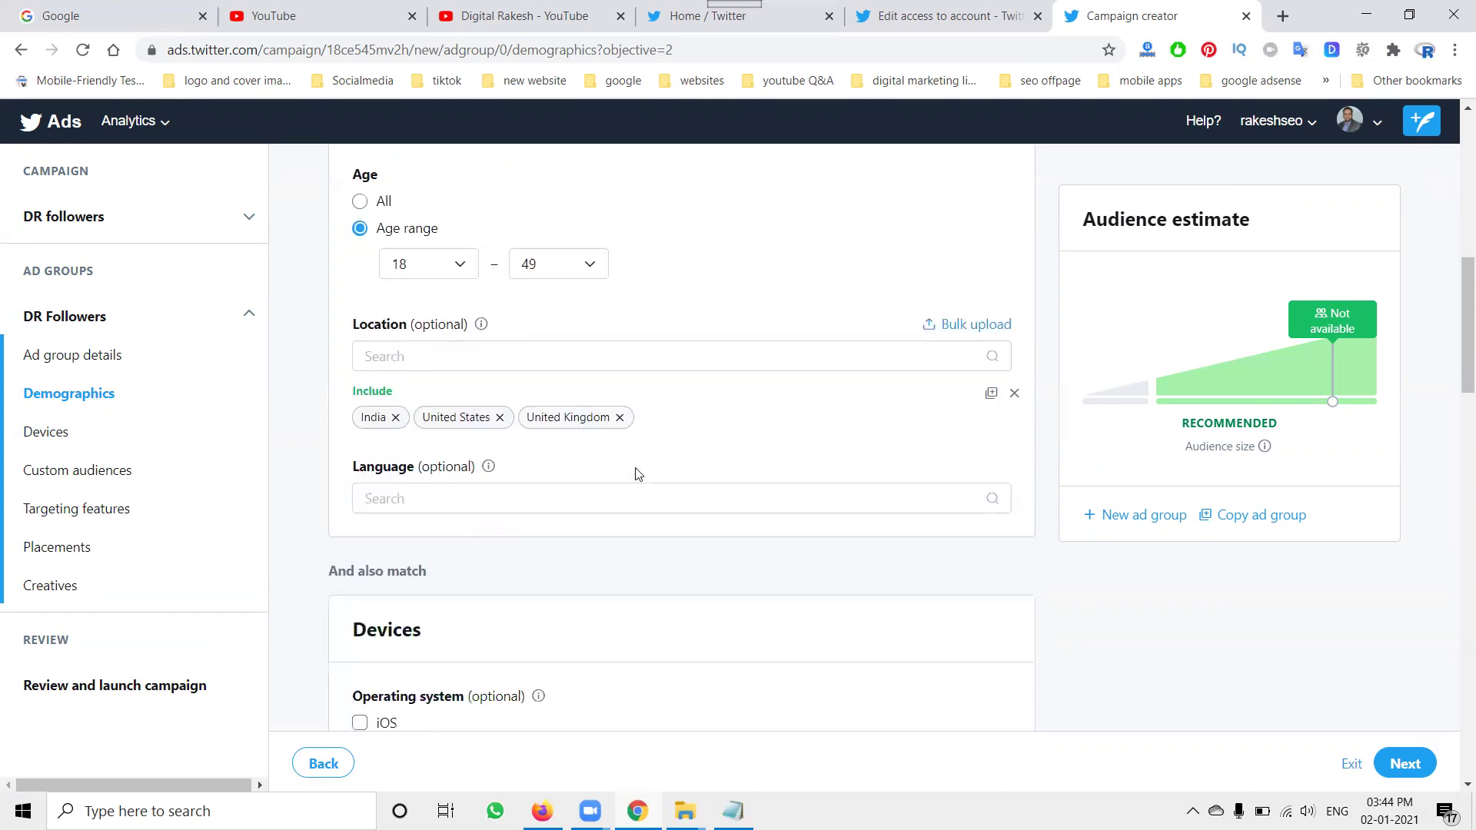
{"action": "left_click", "coordinate": [455, 466]}
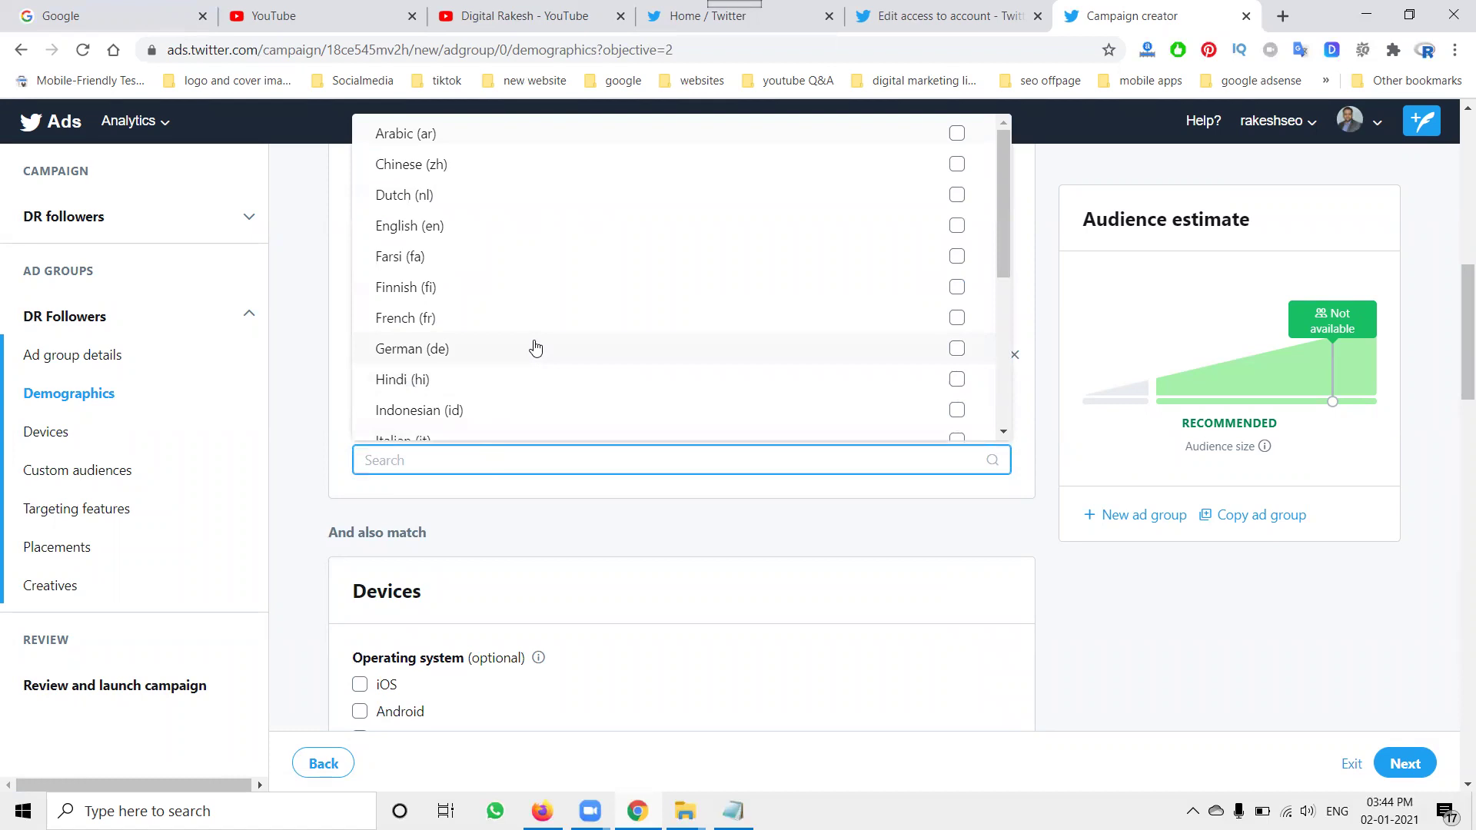
{"action": "left_click", "coordinate": [957, 226]}
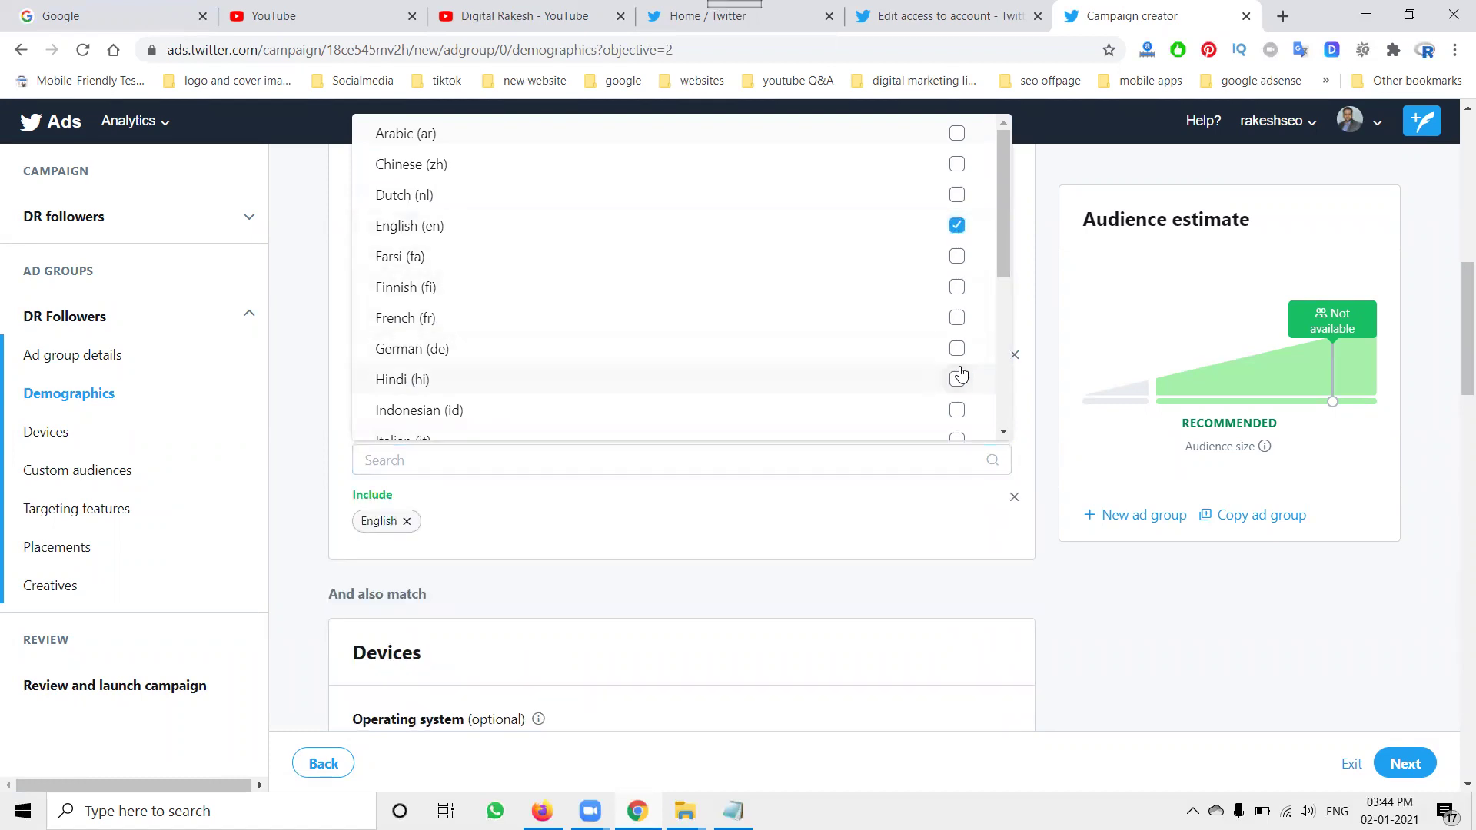
{"action": "scroll", "coordinate": [847, 339], "scroll_direction": "down", "scroll_amount": 3}
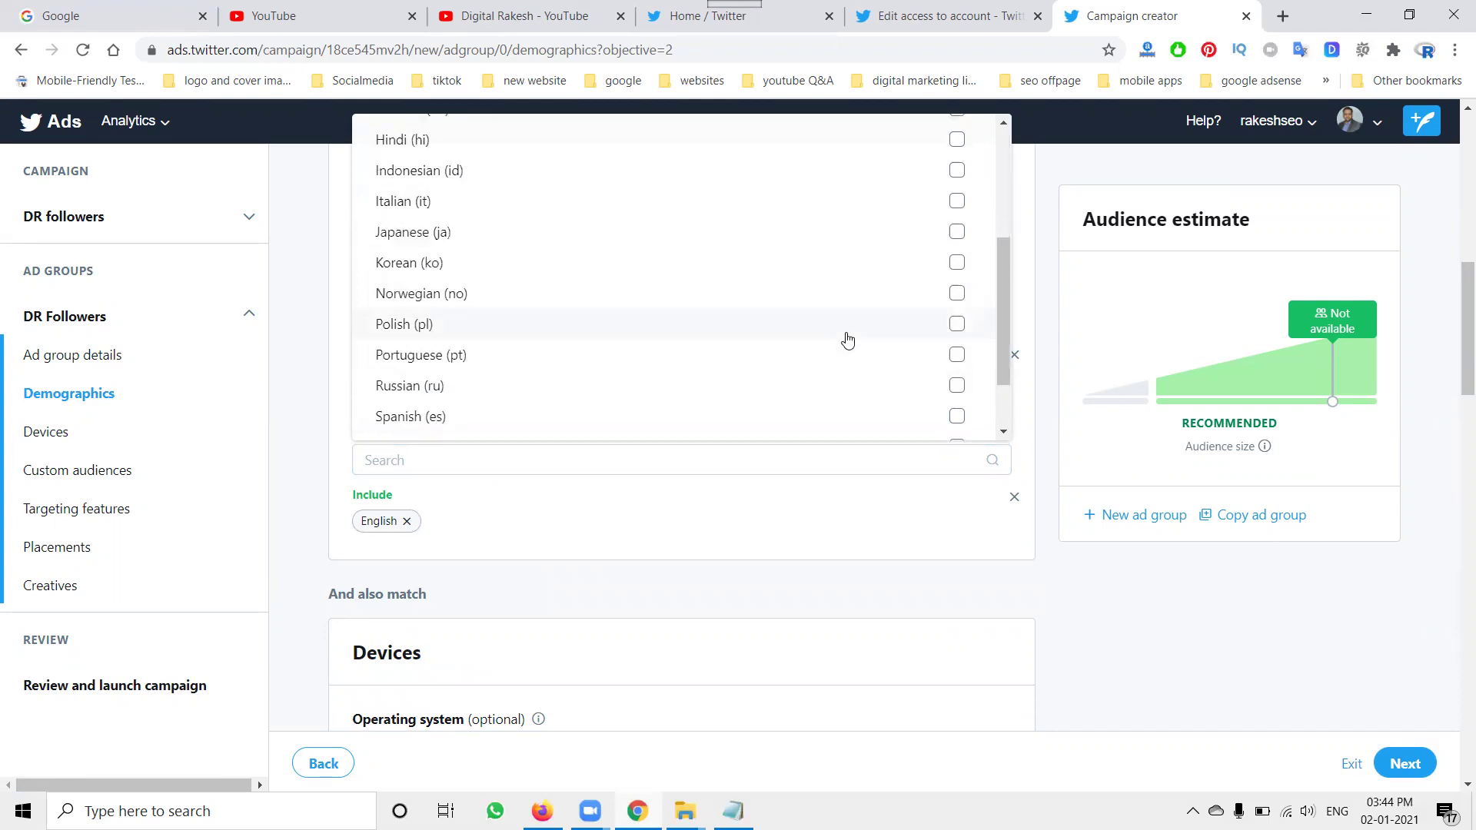
{"action": "scroll", "coordinate": [848, 340], "scroll_direction": "down", "scroll_amount": 2}
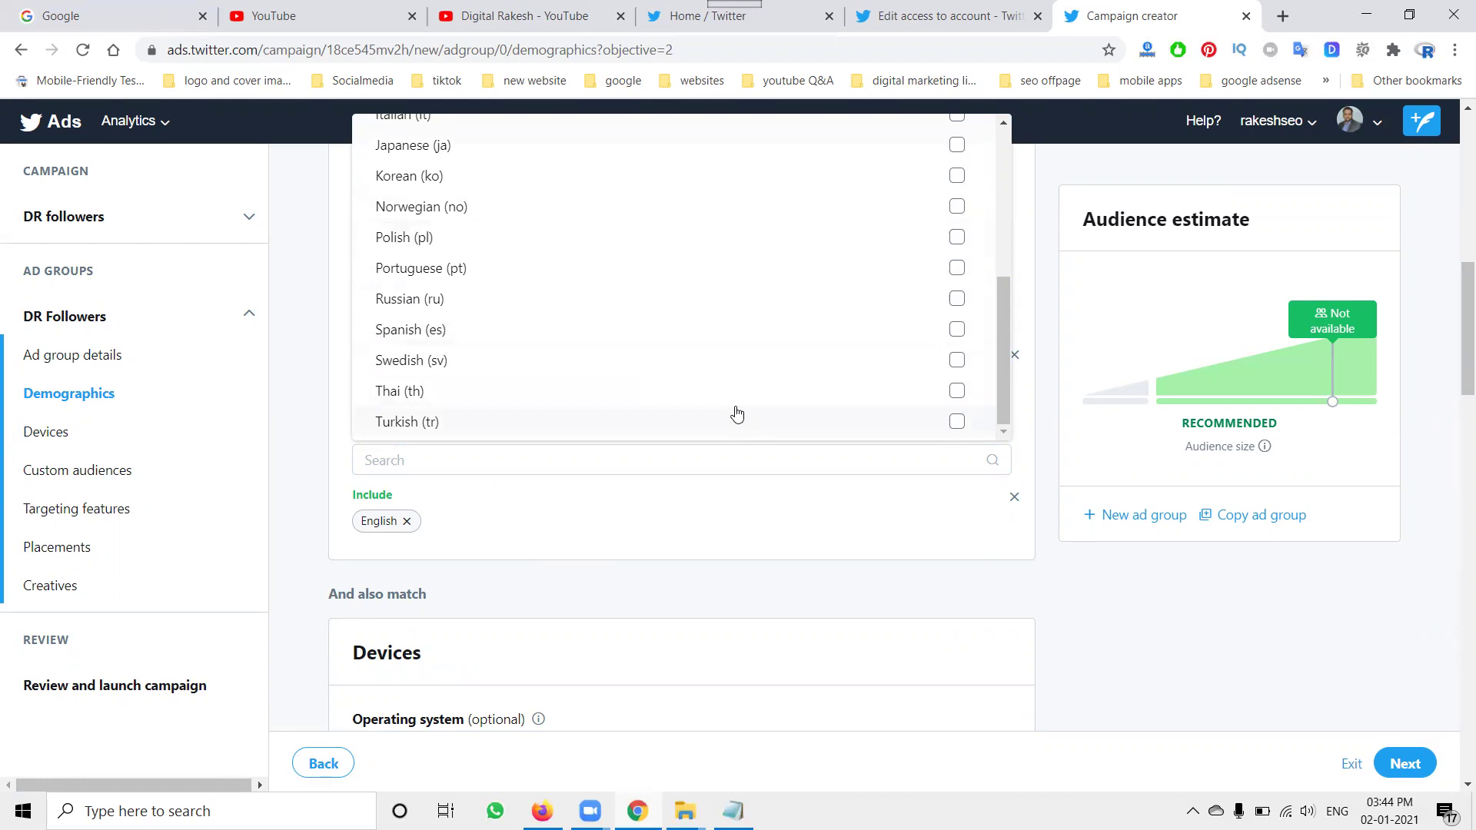
{"action": "scroll", "coordinate": [736, 413], "scroll_direction": "up", "scroll_amount": 2}
{"action": "scroll", "coordinate": [736, 414], "scroll_direction": "up", "scroll_amount": 2}
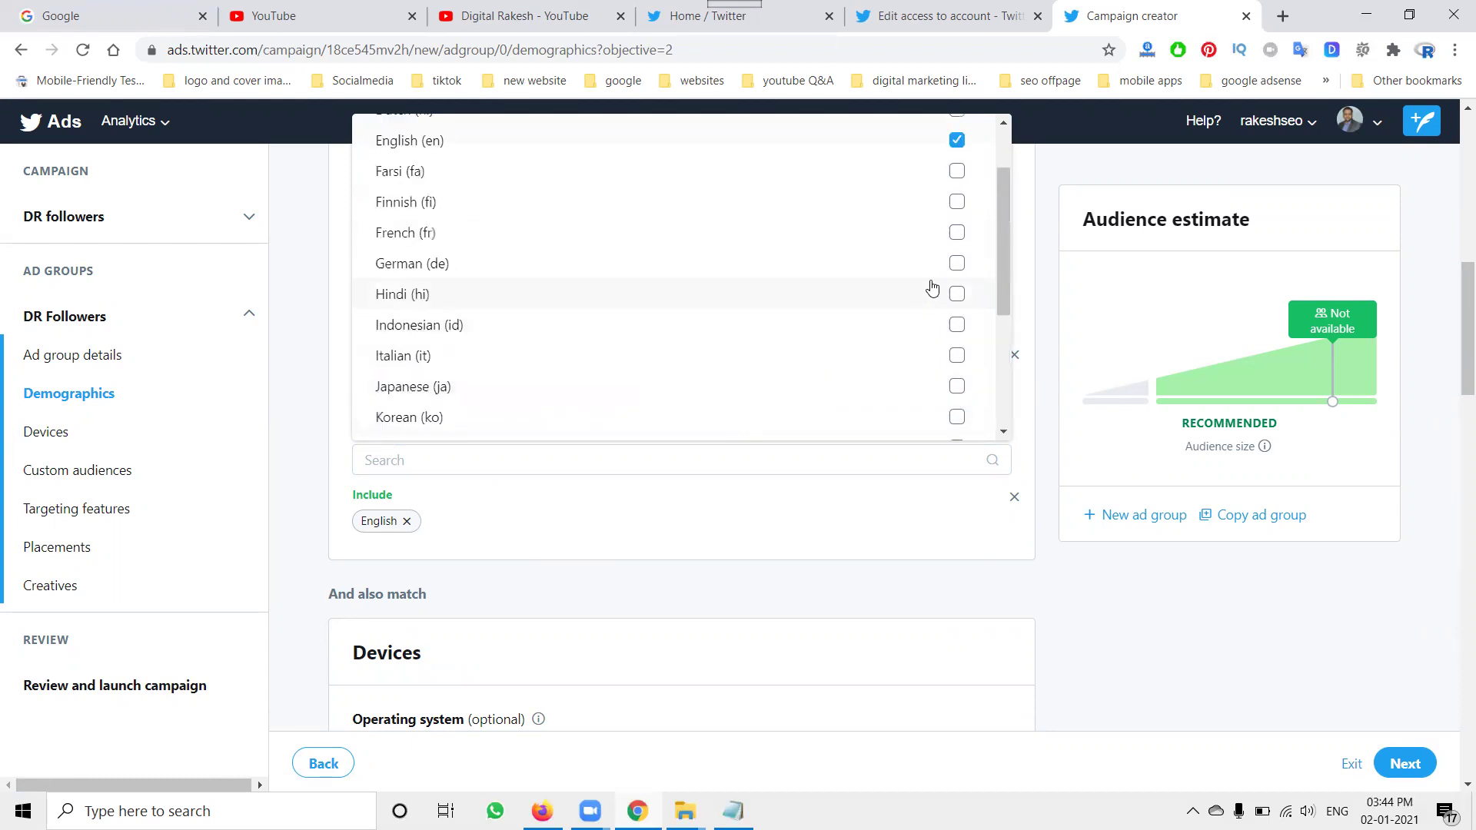
{"action": "left_click", "coordinate": [964, 296]}
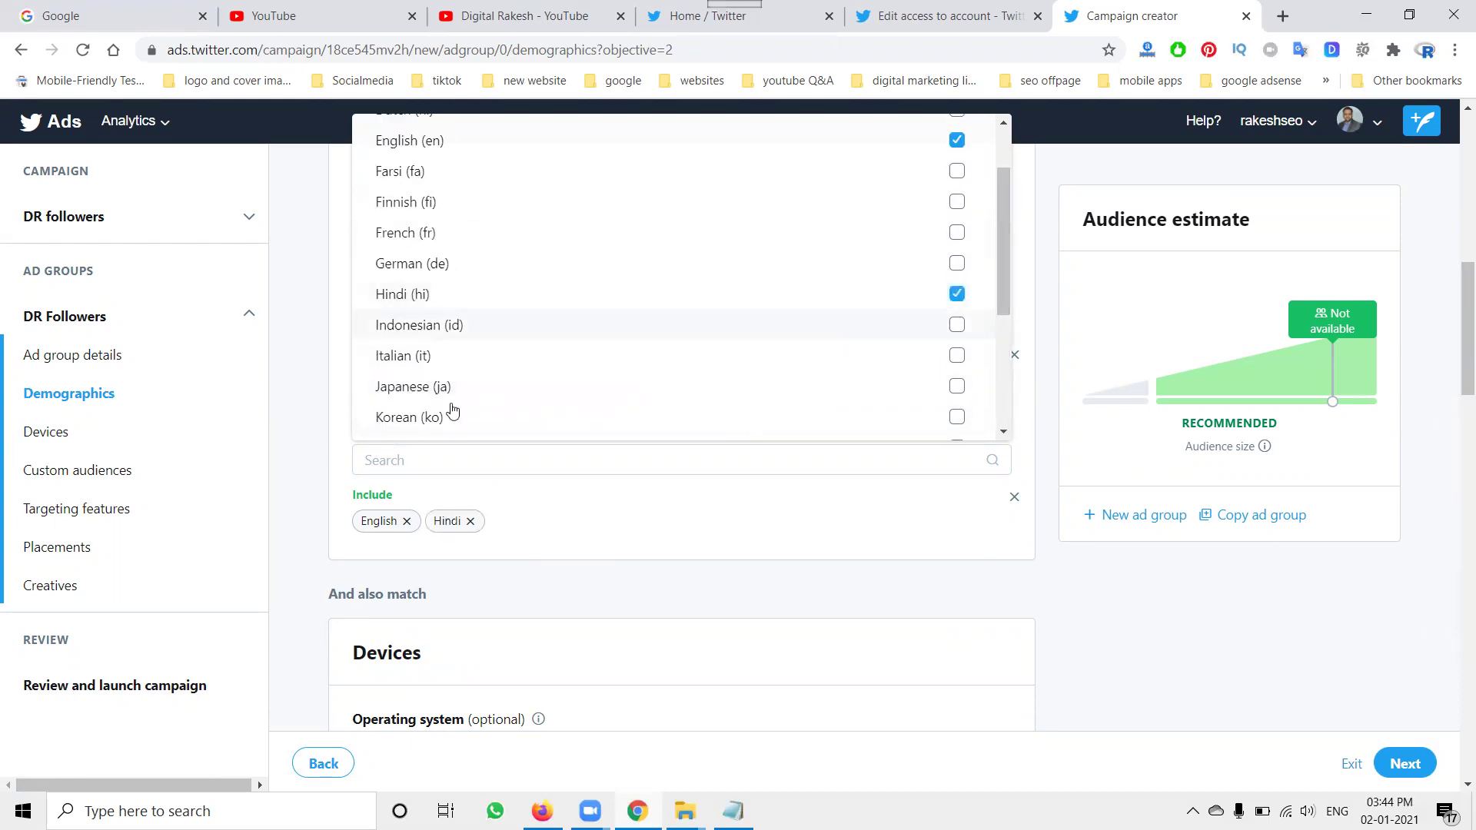
{"action": "scroll", "coordinate": [439, 374], "scroll_direction": "up", "scroll_amount": 1}
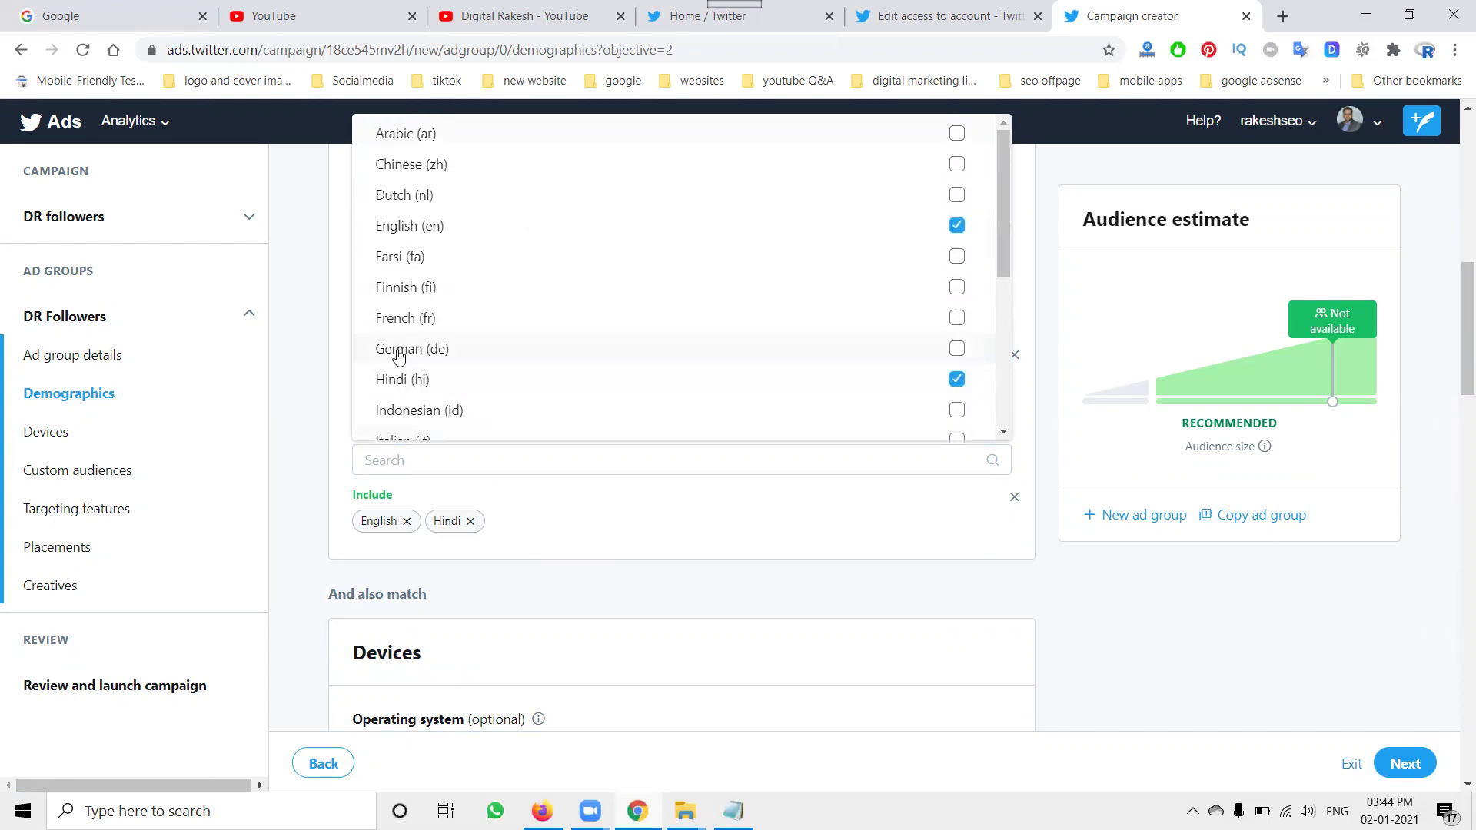
{"action": "left_click", "coordinate": [305, 360]}
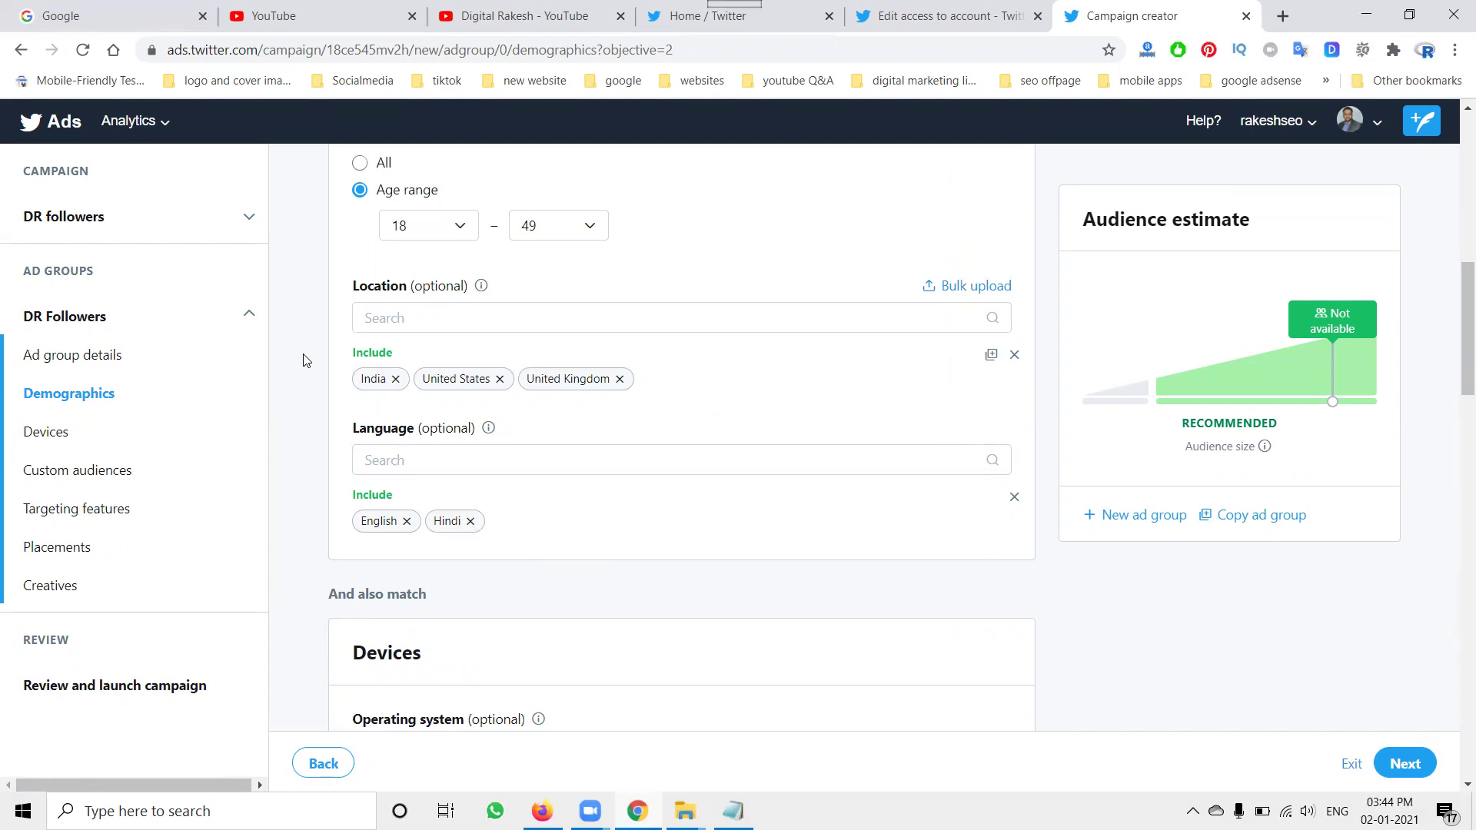
{"action": "scroll", "coordinate": [384, 389], "scroll_direction": "down", "scroll_amount": 3}
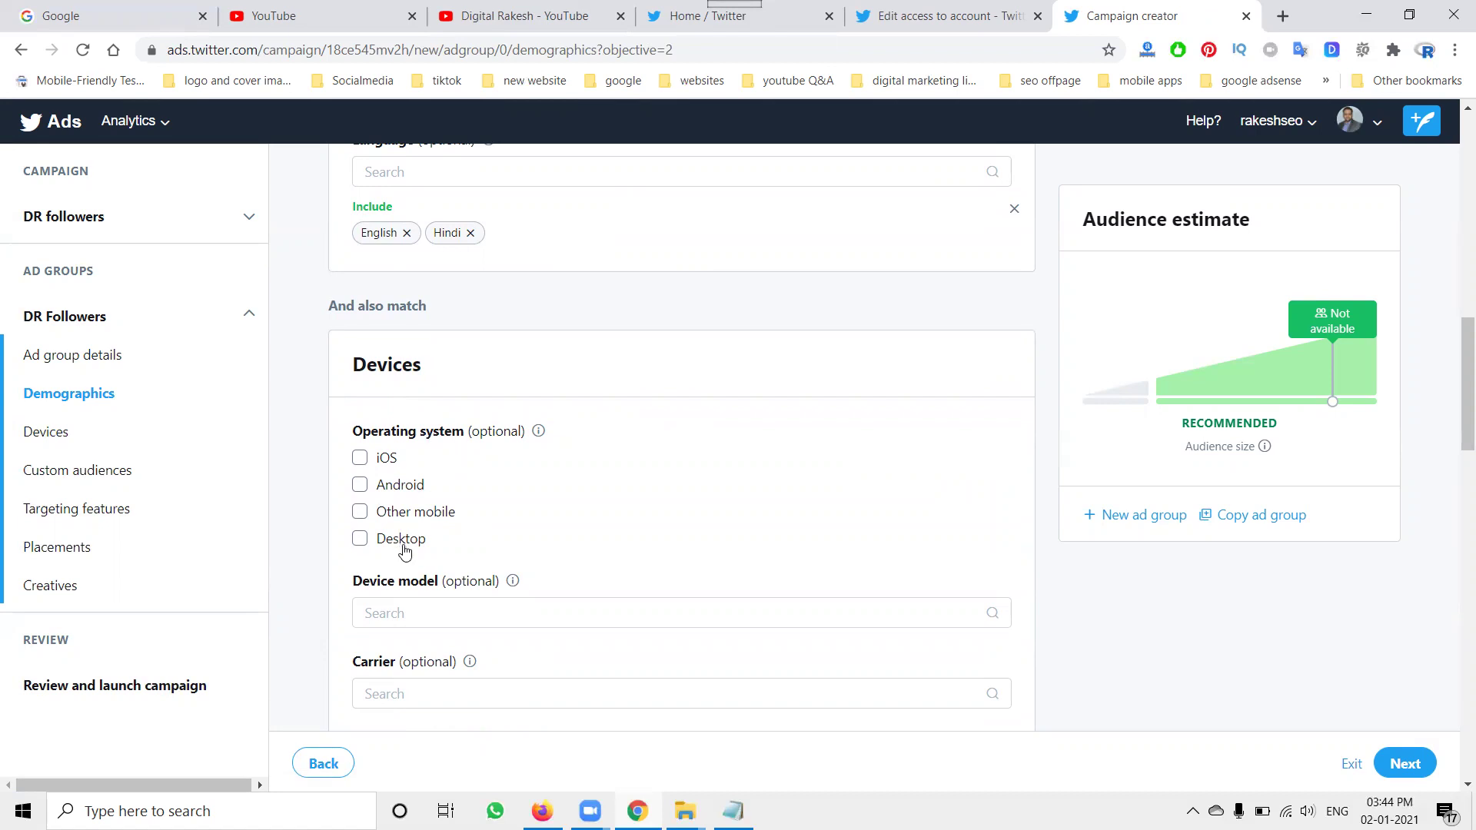
Step: Target the desktop, other mobile, Android and iOS operating systems, keeping all versions of each mobile system
{"action": "left_click", "coordinate": [359, 538]}
{"action": "left_click", "coordinate": [360, 511]}
{"action": "left_click", "coordinate": [360, 484]}
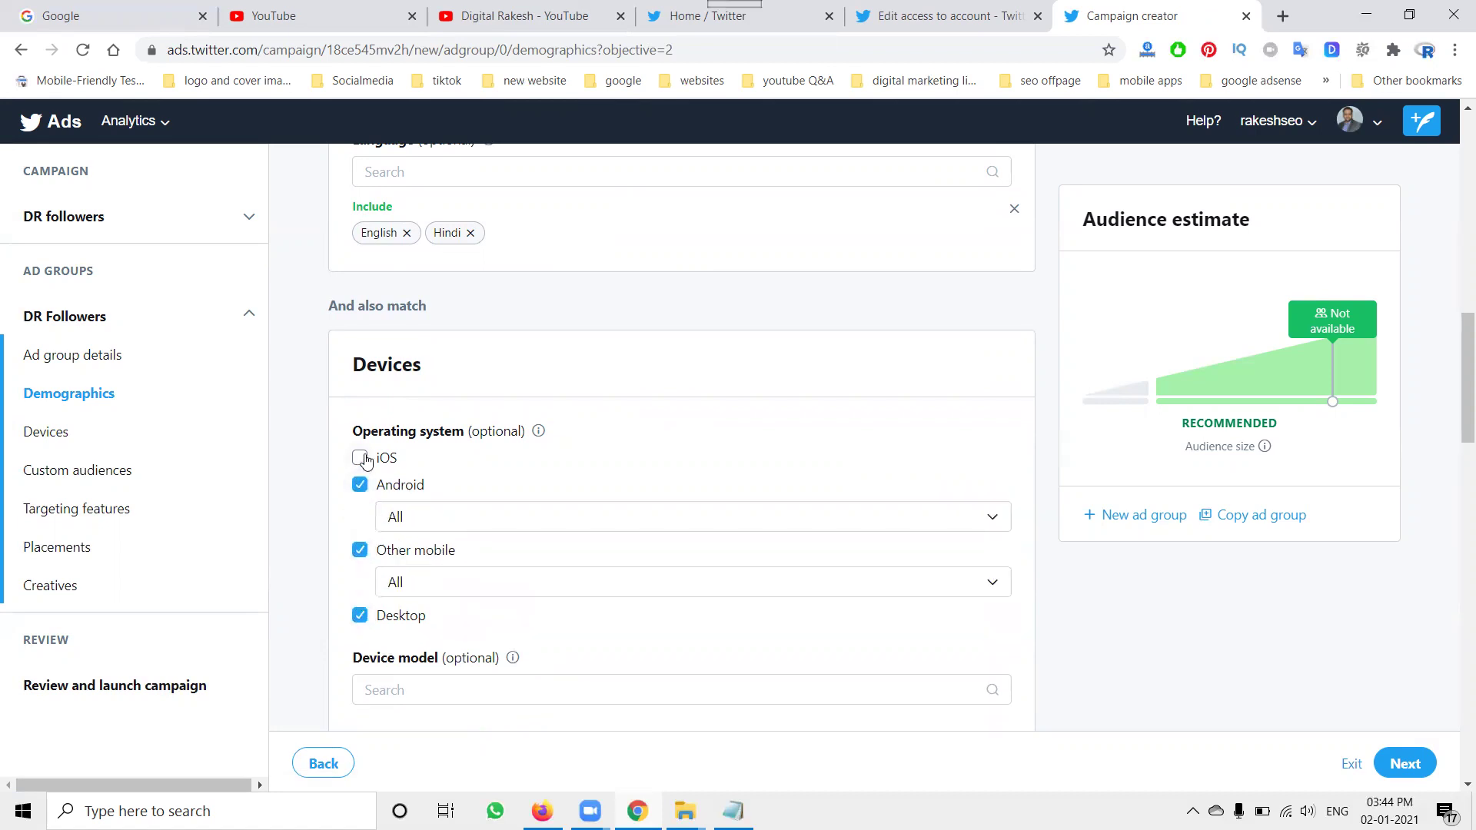
{"action": "left_click", "coordinate": [360, 457]}
{"action": "left_click", "coordinate": [421, 497]}
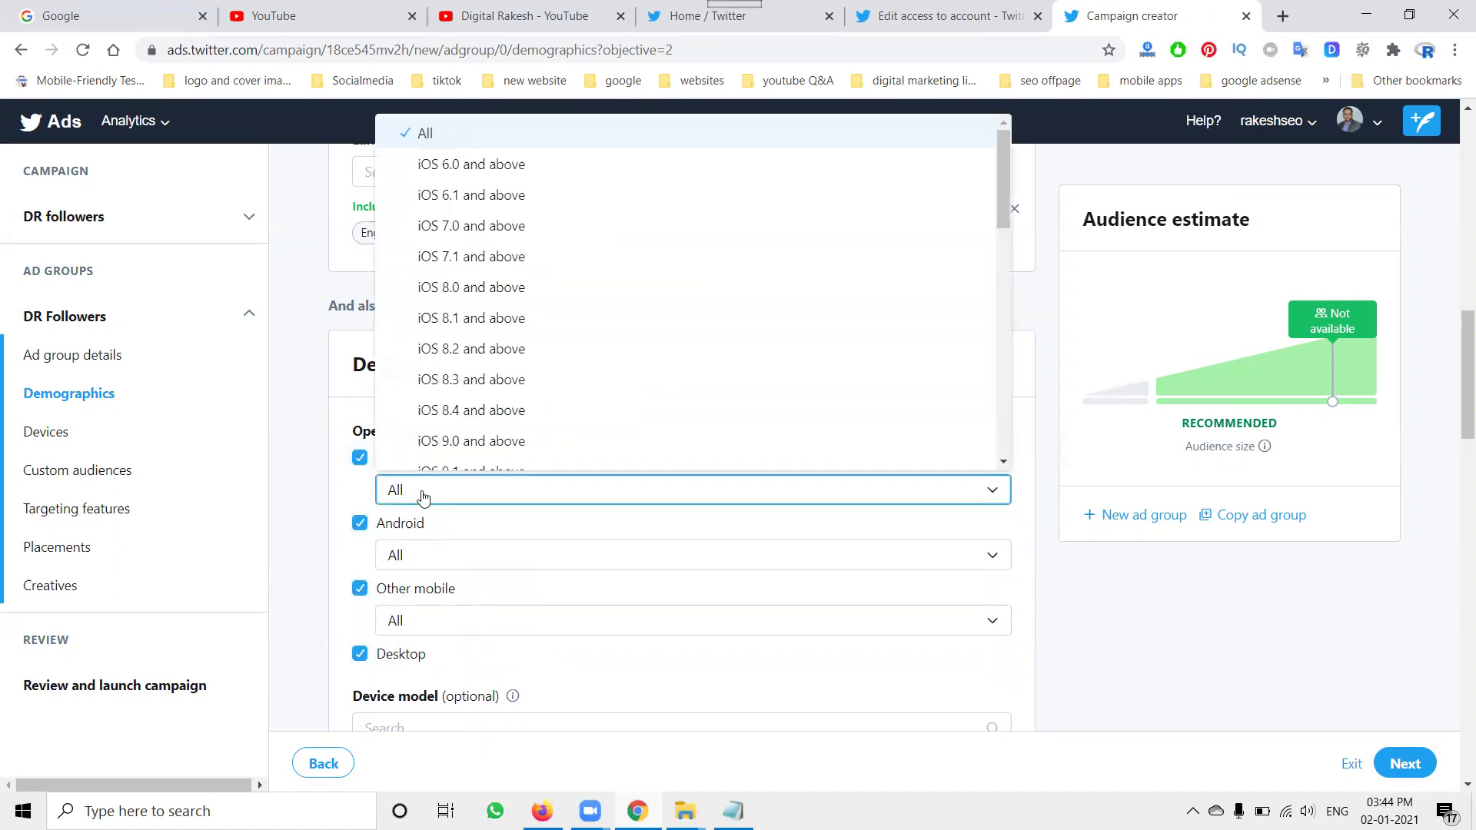
{"action": "left_click", "coordinate": [419, 499]}
{"action": "left_click", "coordinate": [412, 560]}
{"action": "left_click", "coordinate": [412, 561]}
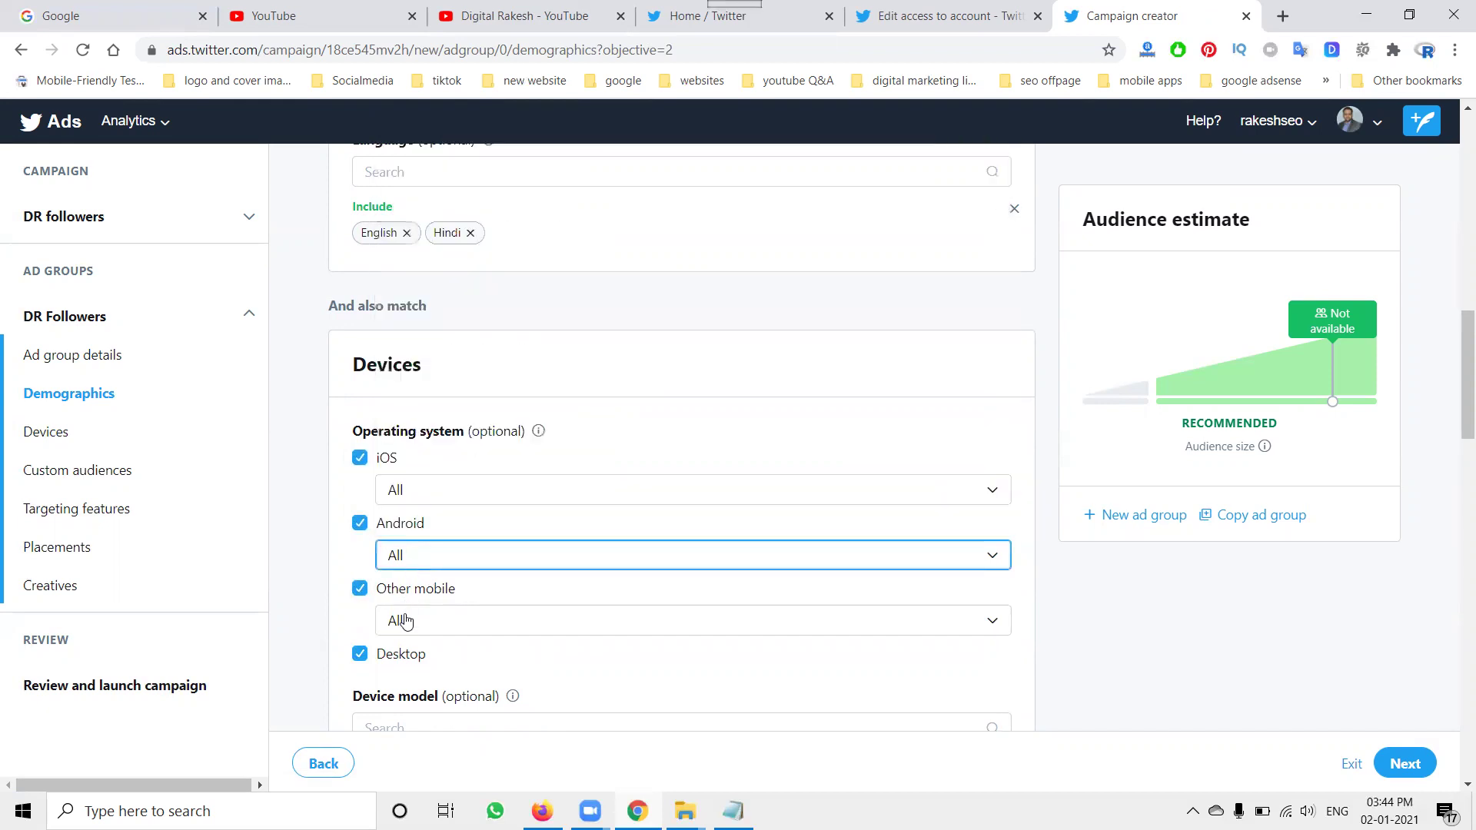
{"action": "left_click", "coordinate": [404, 622]}
{"action": "left_click", "coordinate": [403, 624]}
Step: Look through the brands available for device model targeting without choosing any
{"action": "scroll", "coordinate": [339, 597], "scroll_direction": "down", "scroll_amount": 3}
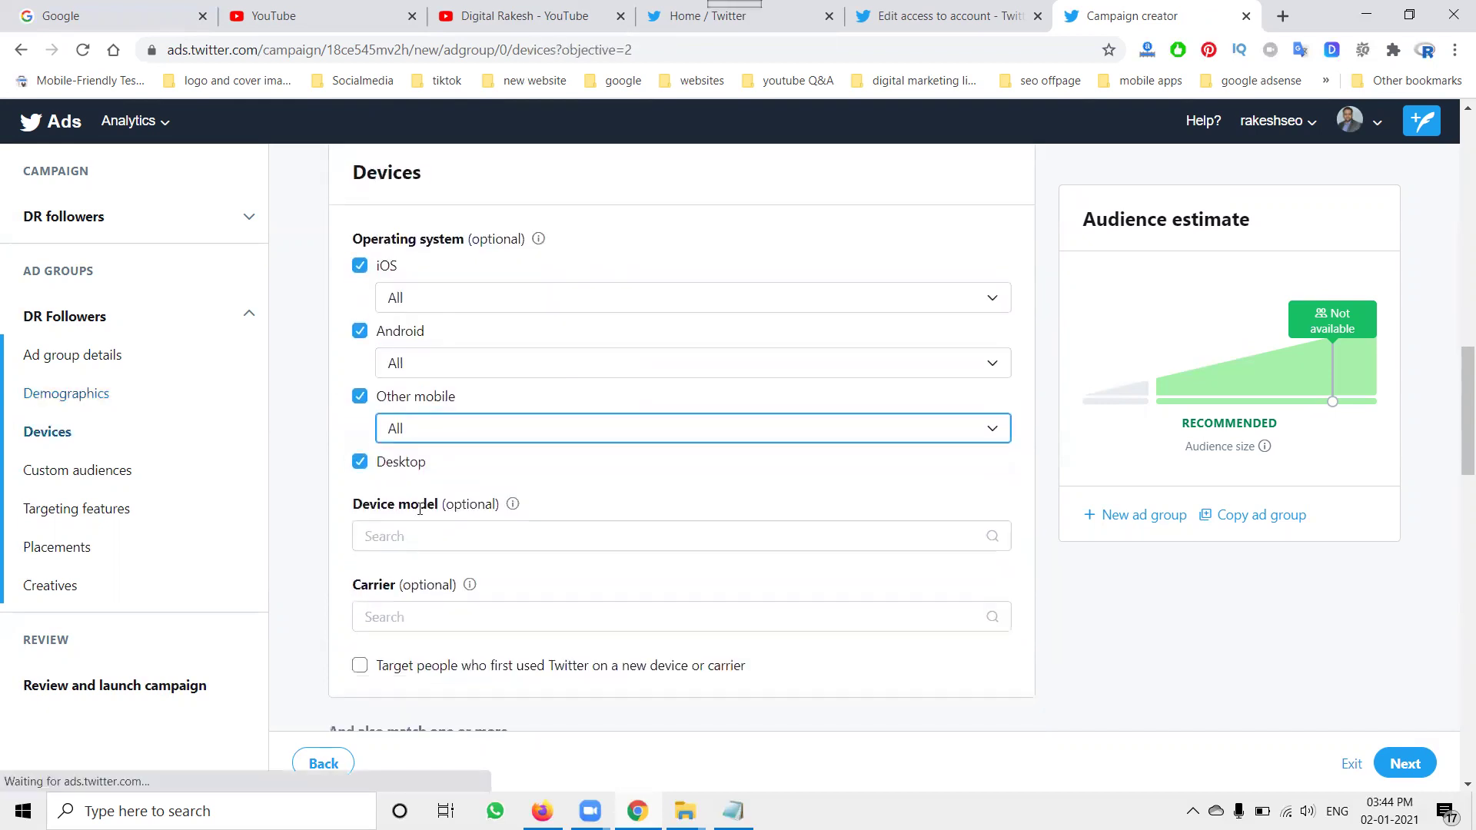
{"action": "left_click", "coordinate": [400, 541]}
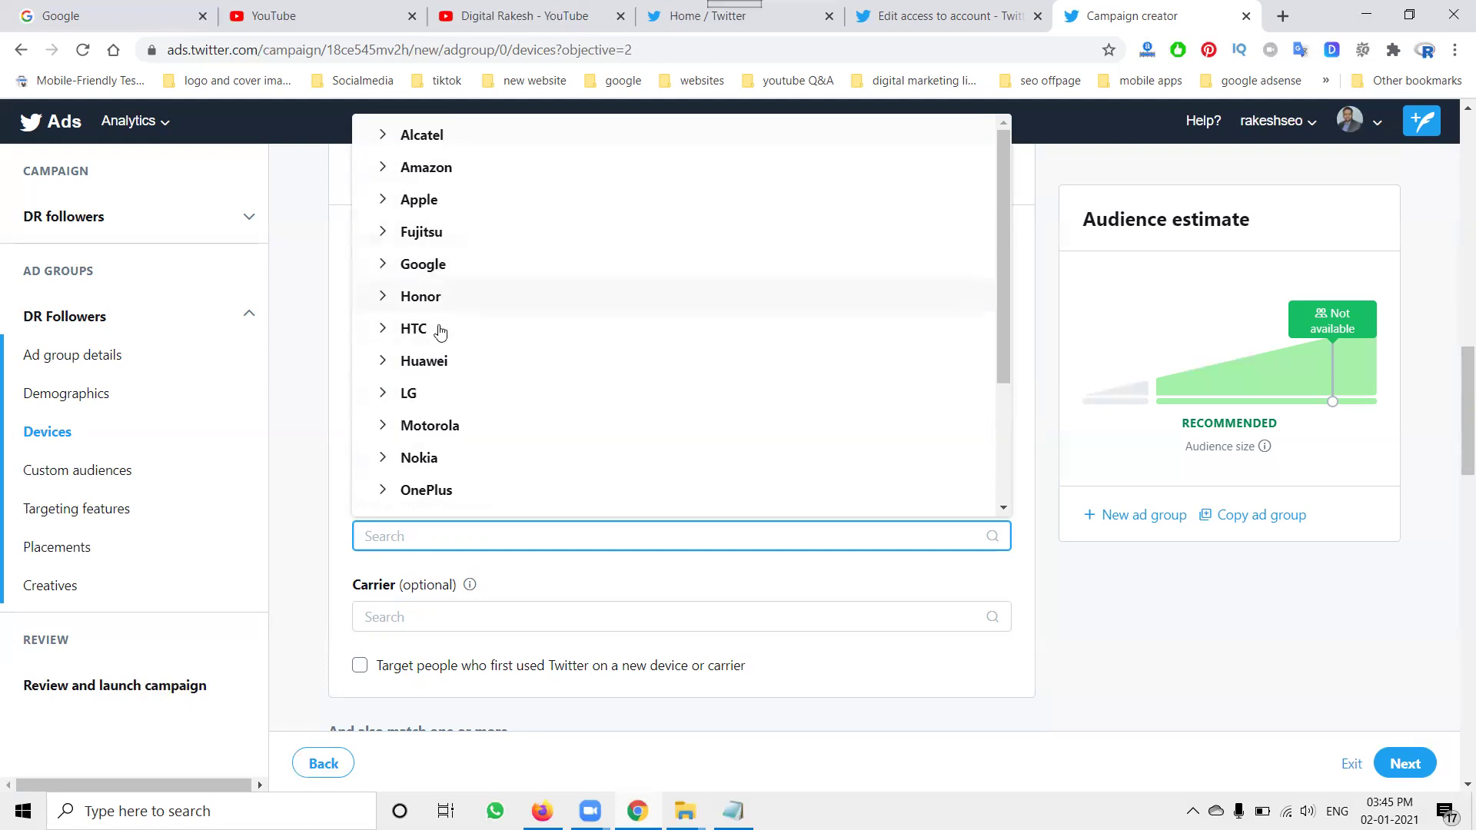
{"action": "scroll", "coordinate": [451, 413], "scroll_direction": "down", "scroll_amount": 3}
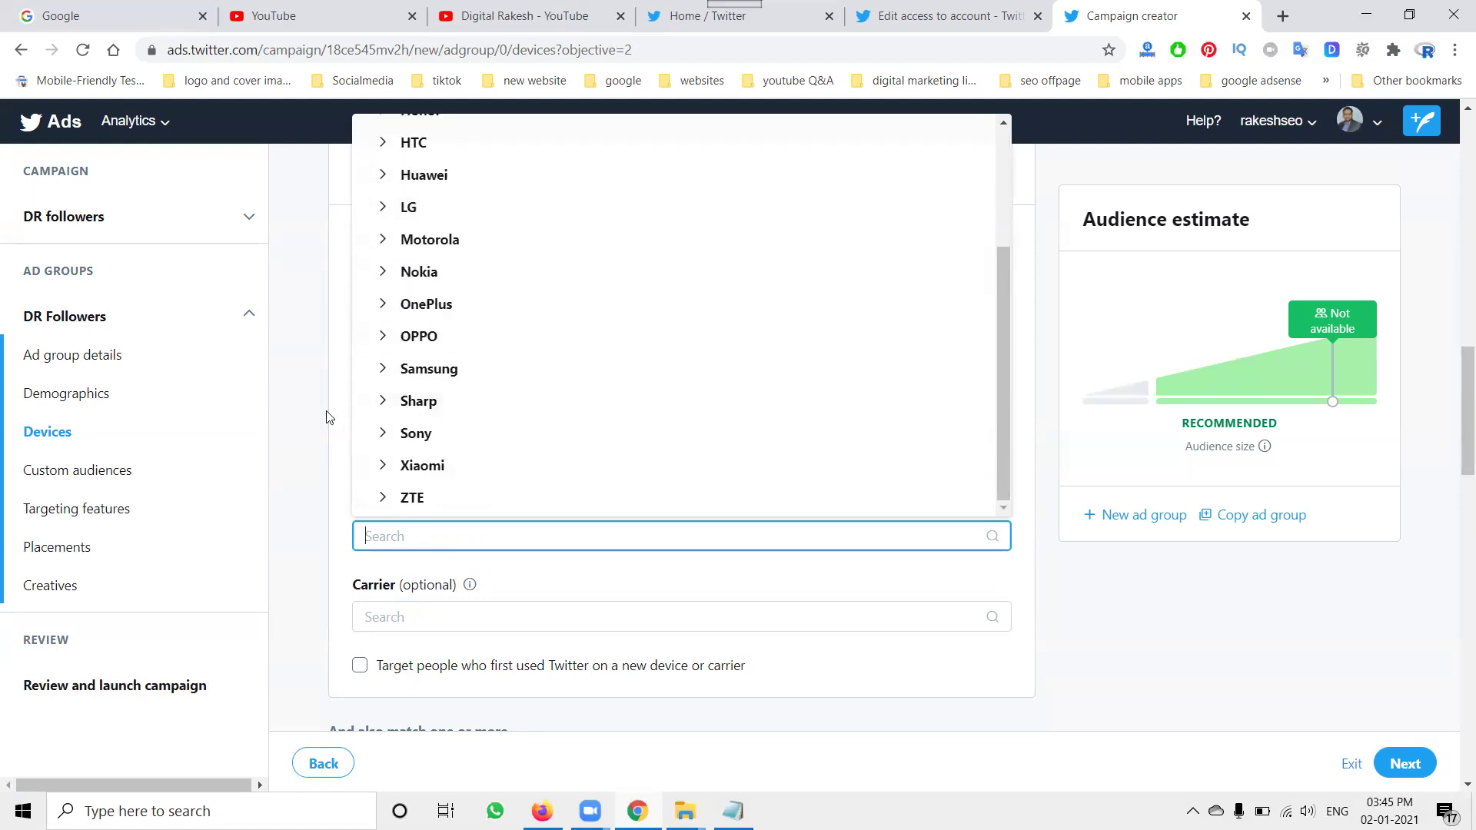
{"action": "left_click", "coordinate": [292, 415]}
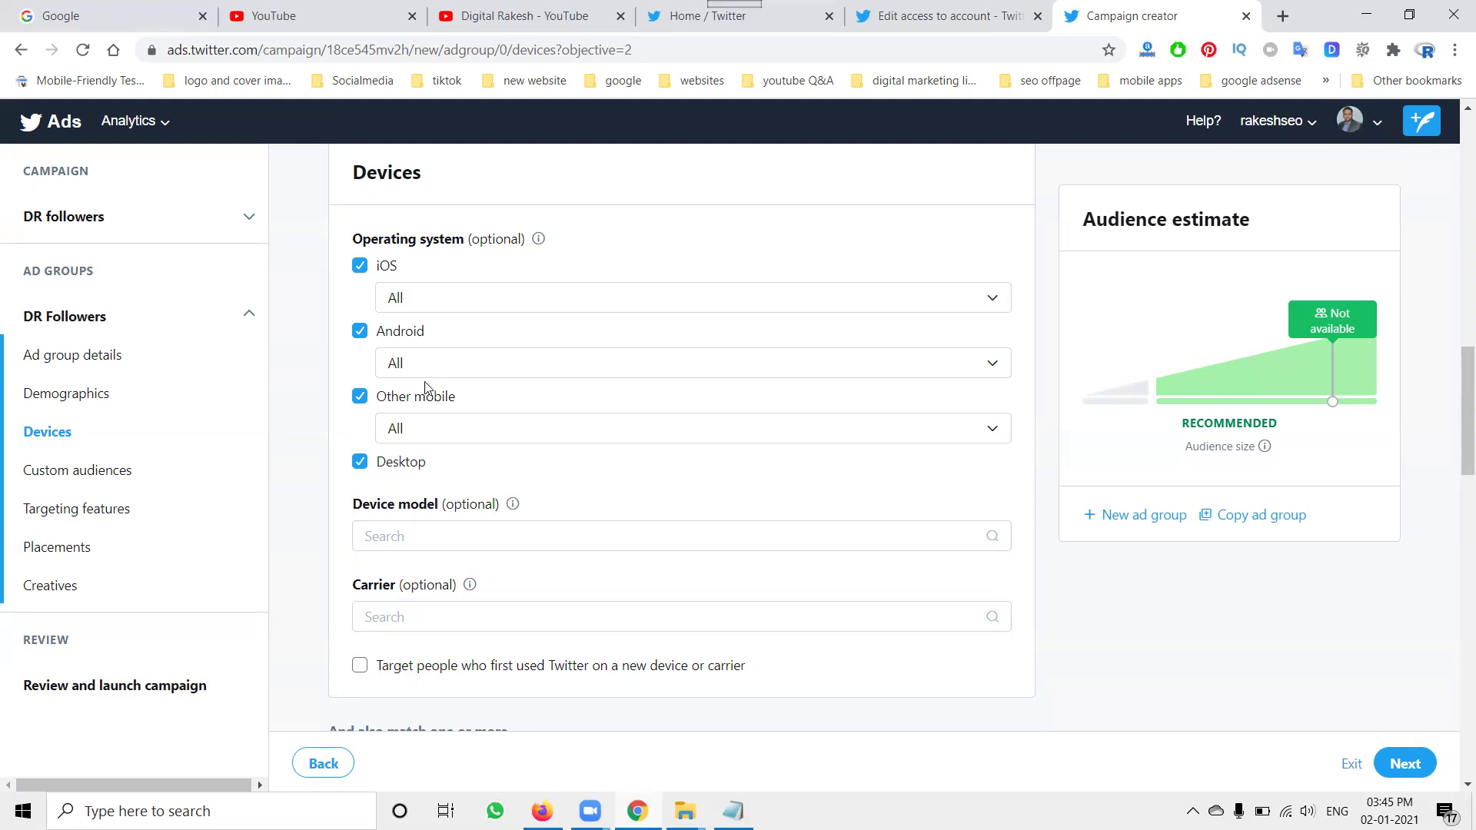
Step: Review the ad group's age, location, language and operating system targeting
{"action": "scroll", "coordinate": [426, 387], "scroll_direction": "up", "scroll_amount": 10}
{"action": "scroll", "coordinate": [426, 386], "scroll_direction": "up", "scroll_amount": 1}
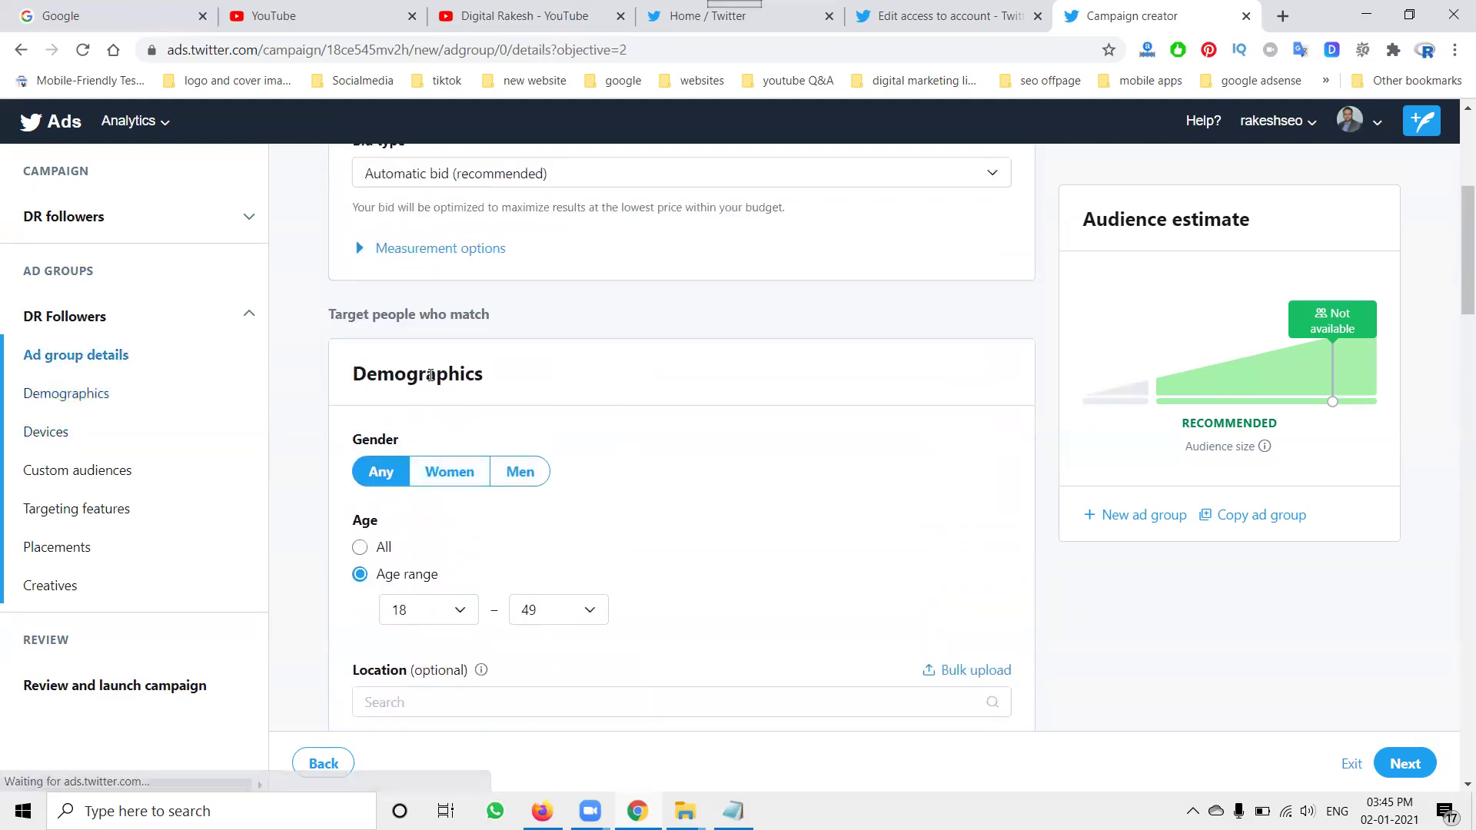
{"action": "scroll", "coordinate": [428, 382], "scroll_direction": "down", "scroll_amount": 3}
{"action": "scroll", "coordinate": [433, 382], "scroll_direction": "down", "scroll_amount": 3}
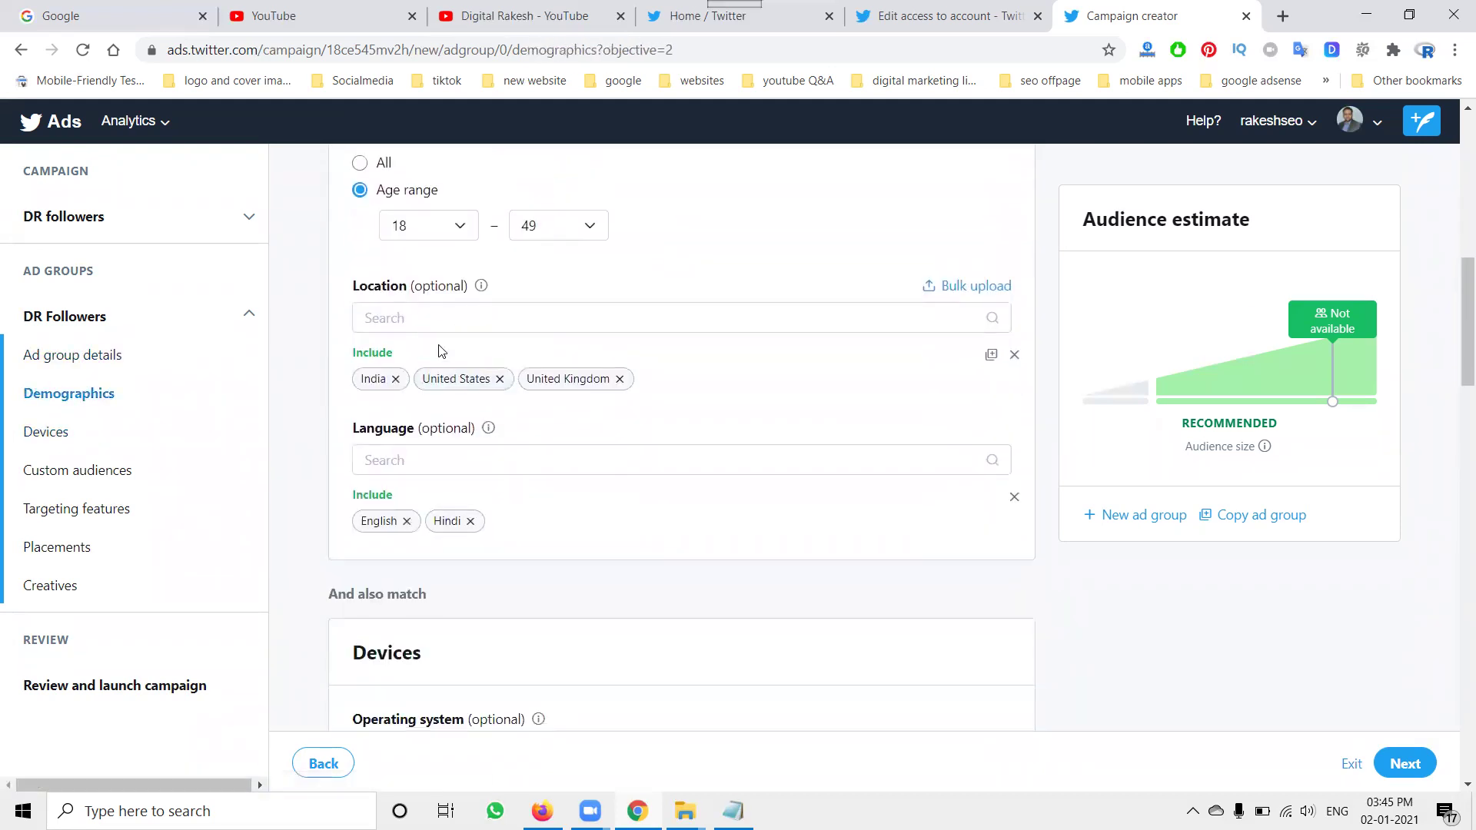
{"action": "scroll", "coordinate": [445, 329], "scroll_direction": "down", "scroll_amount": 2}
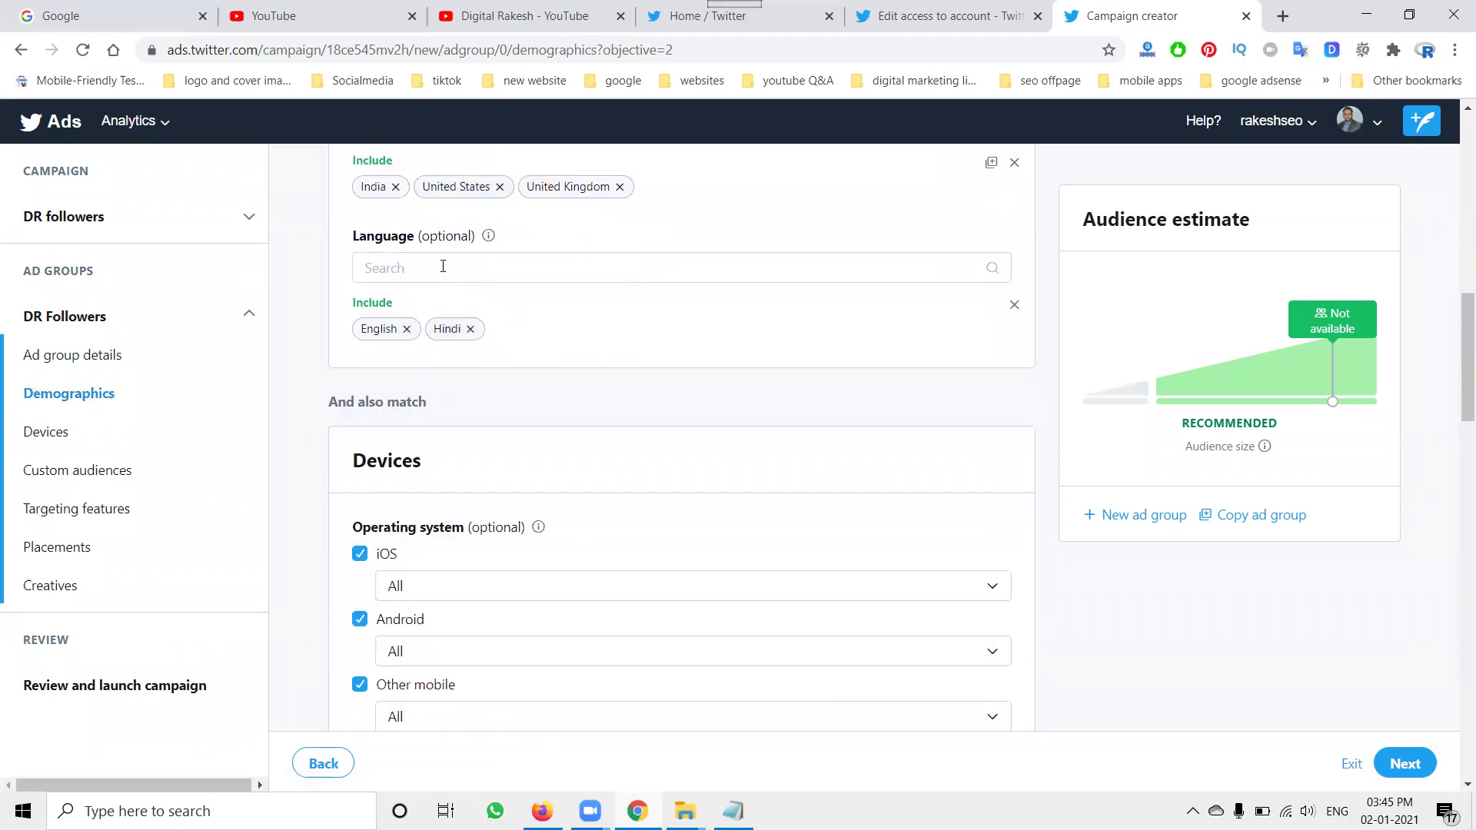
{"action": "scroll", "coordinate": [443, 266], "scroll_direction": "down", "scroll_amount": 2}
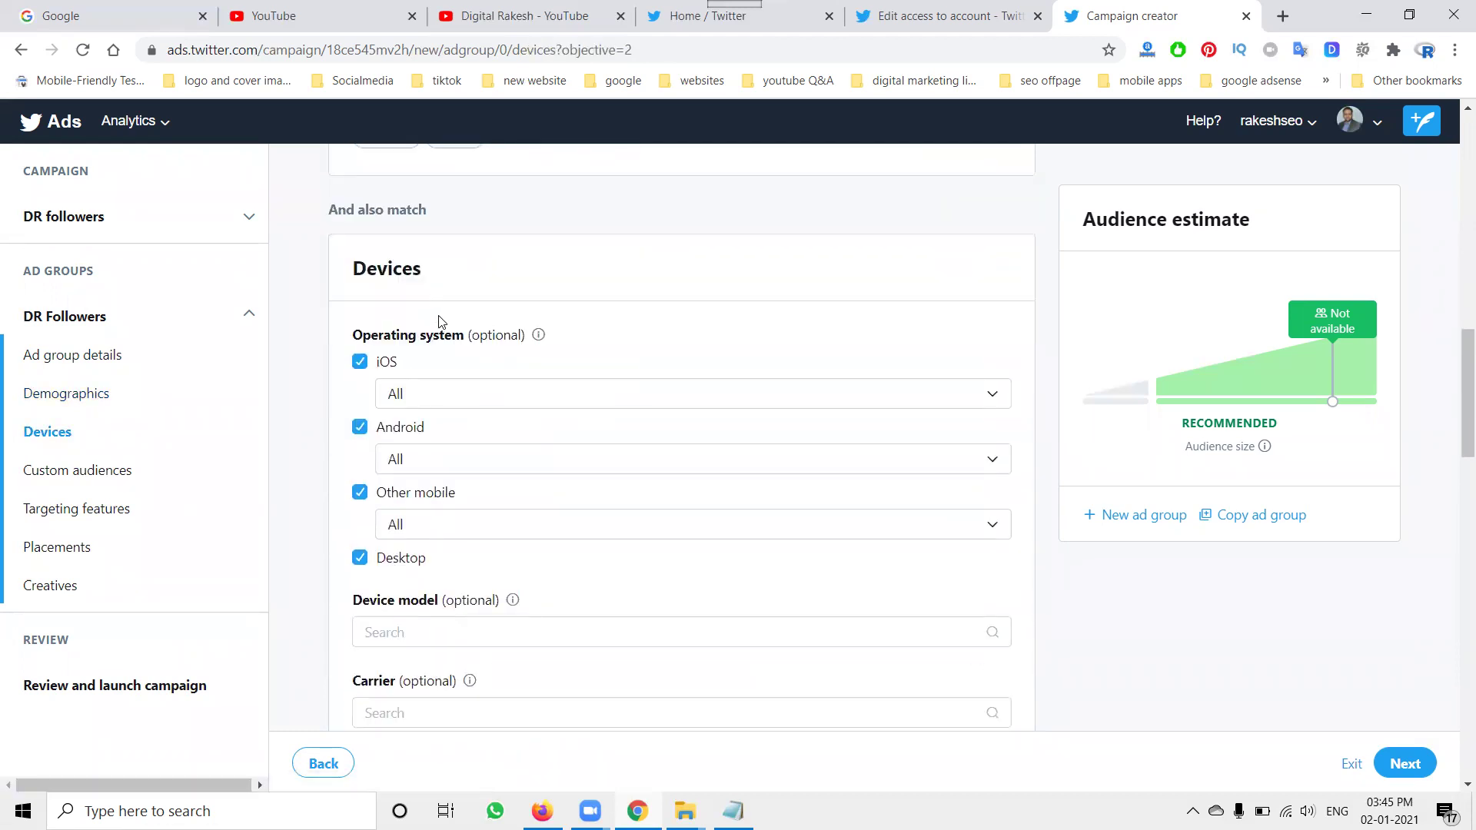
Step: Examine the mobile carriers available for India in the carrier targeting without choosing any
{"action": "scroll", "coordinate": [442, 350], "scroll_direction": "down", "scroll_amount": 5}
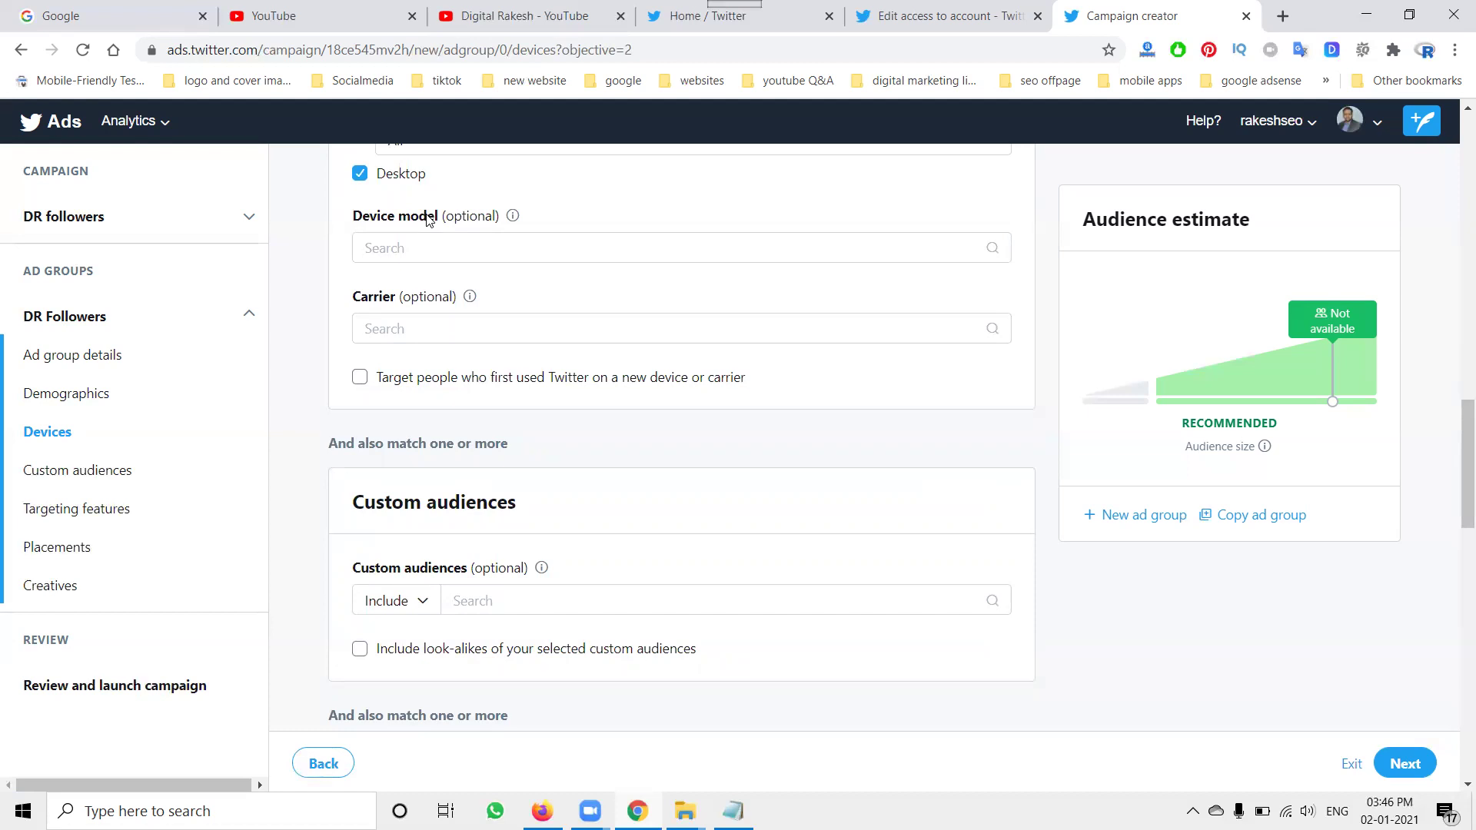
{"action": "left_click", "coordinate": [449, 329]}
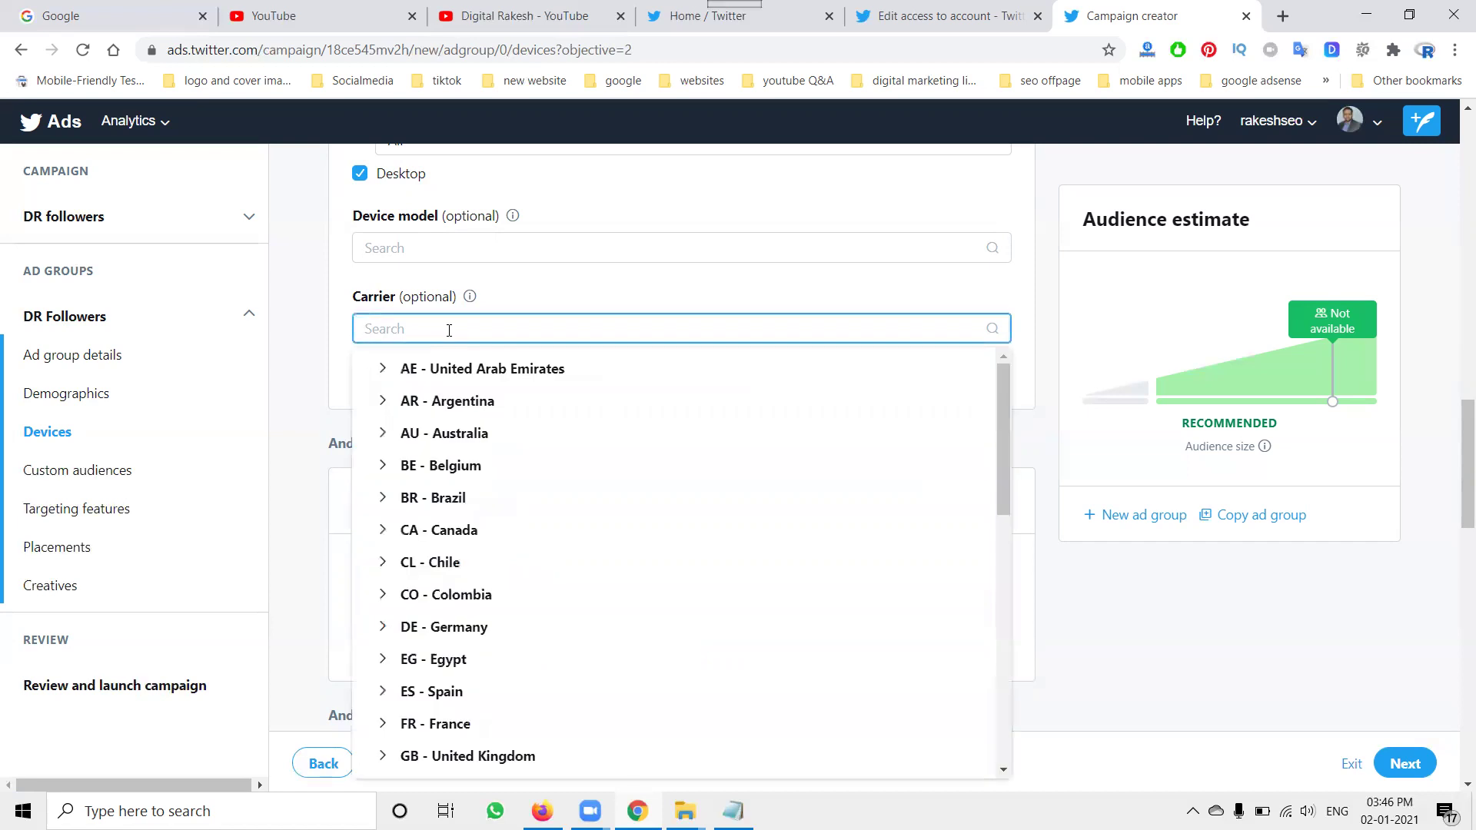
{"action": "scroll", "coordinate": [494, 478], "scroll_direction": "down", "scroll_amount": 3}
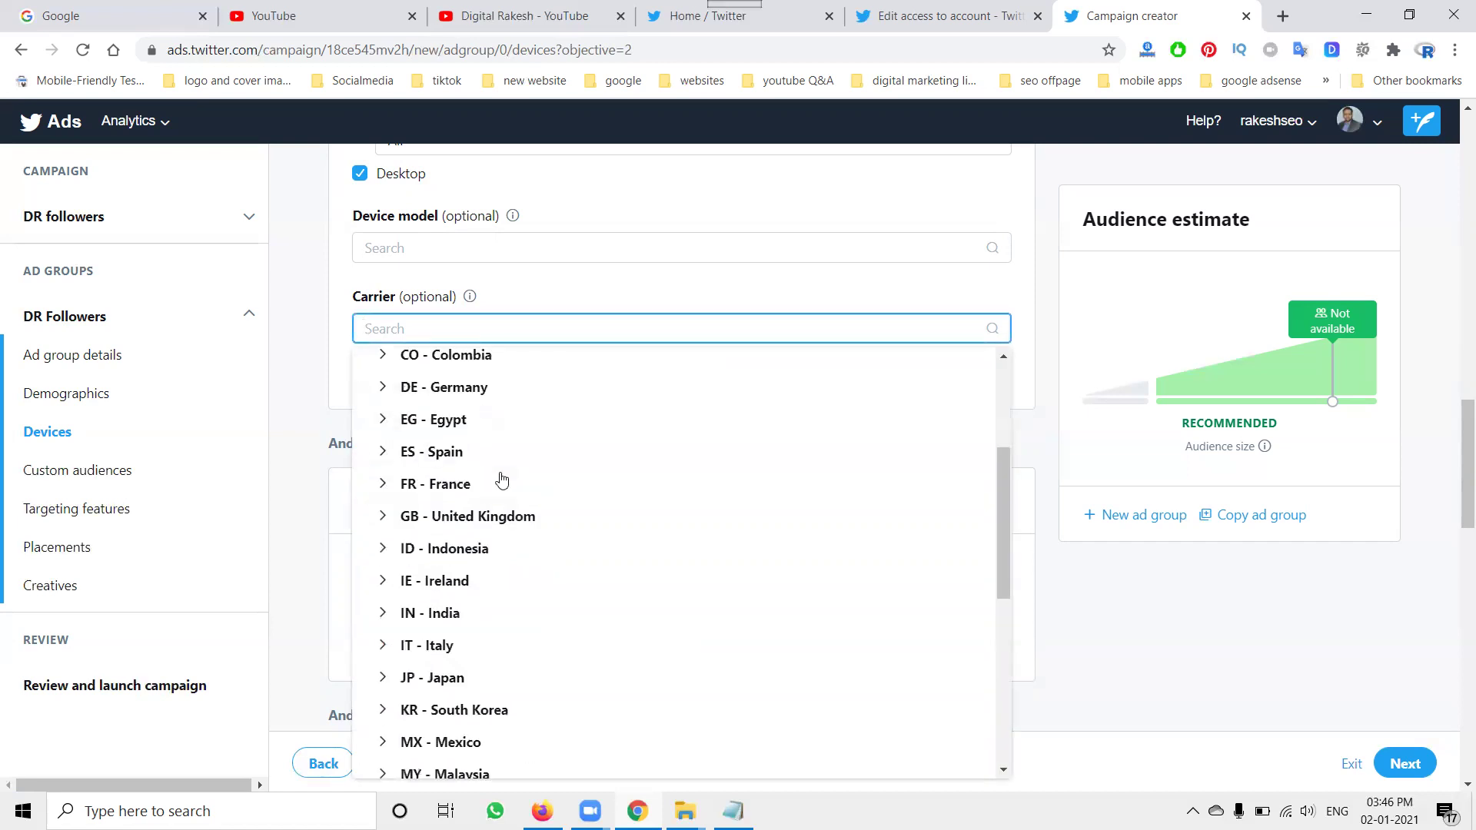
{"action": "left_click", "coordinate": [481, 612]}
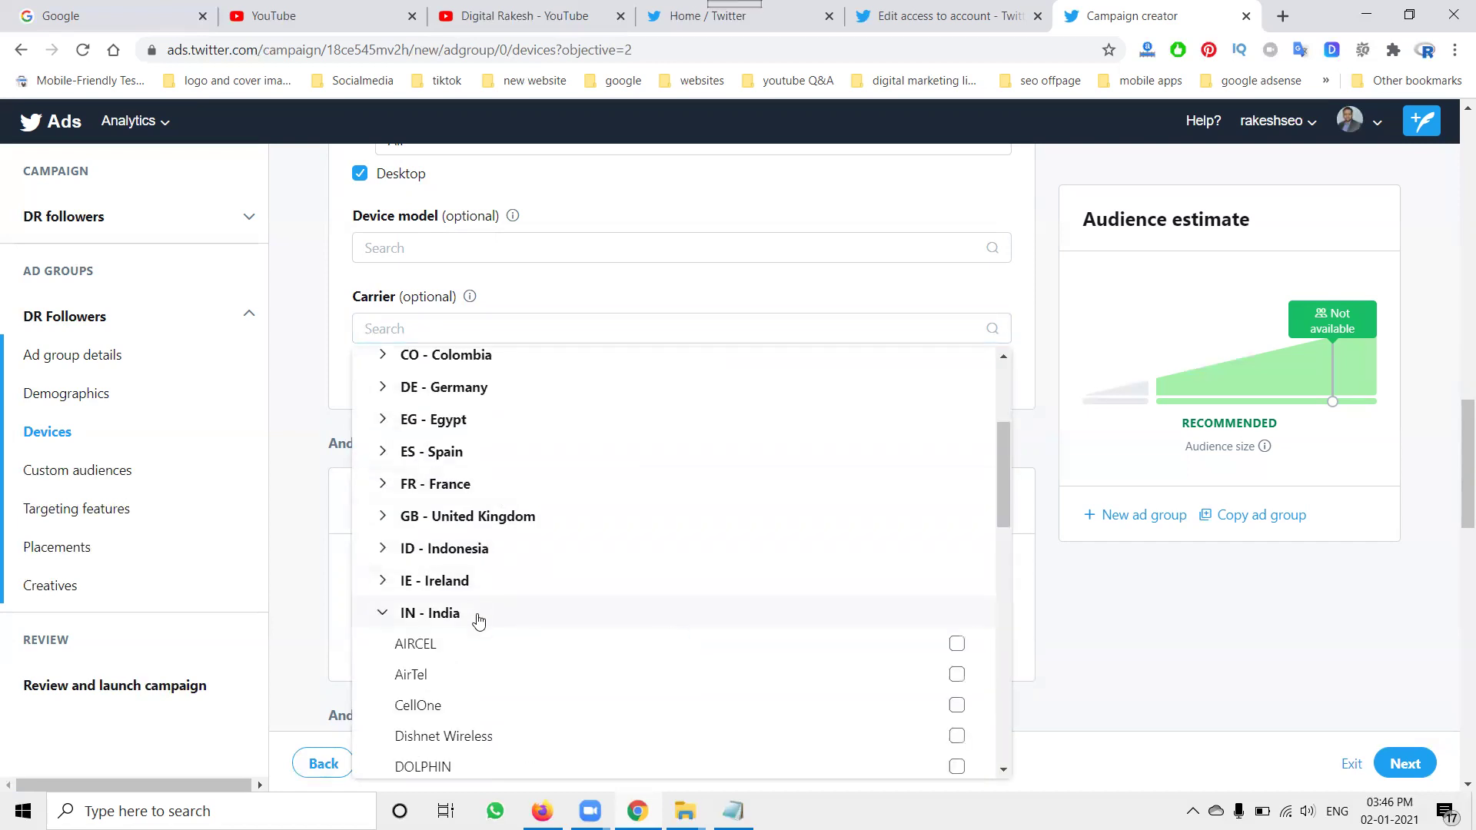
{"action": "scroll", "coordinate": [479, 620], "scroll_direction": "down", "scroll_amount": 2}
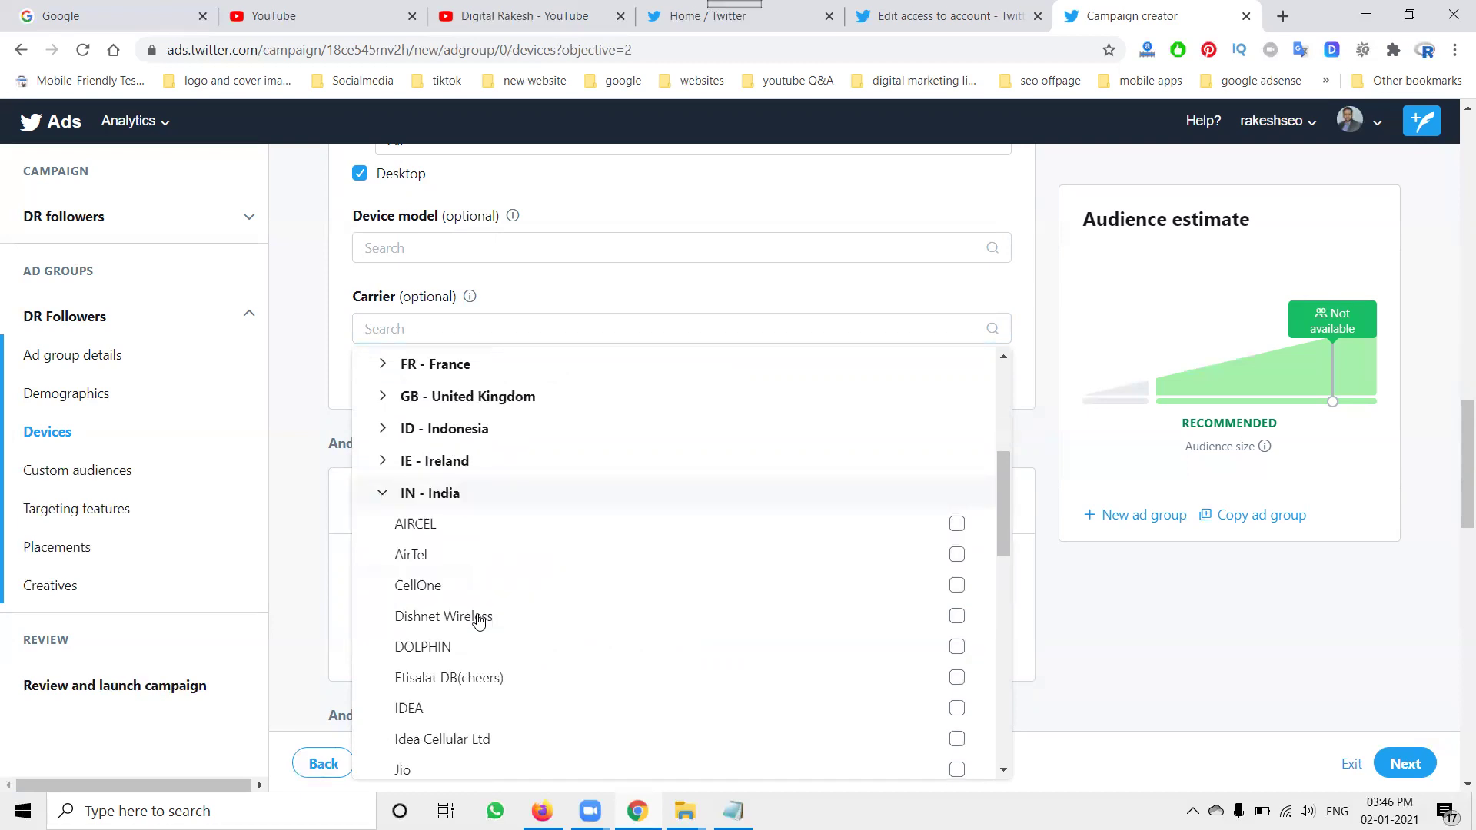
{"action": "left_click", "coordinate": [320, 338]}
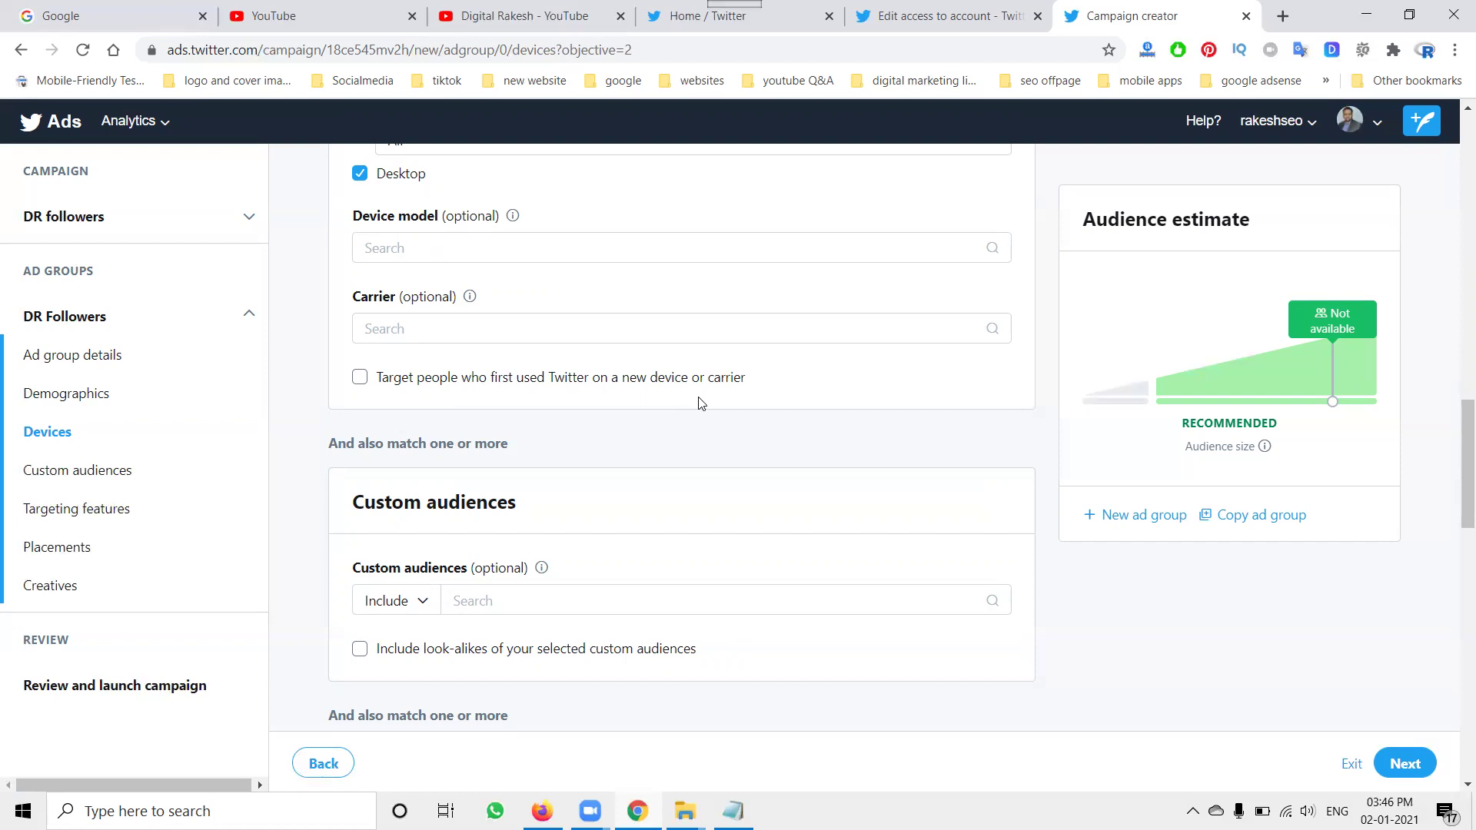
Step: Try targeting people who first used Twitter on a new device or carrier, checking its time range options
{"action": "left_click", "coordinate": [398, 382]}
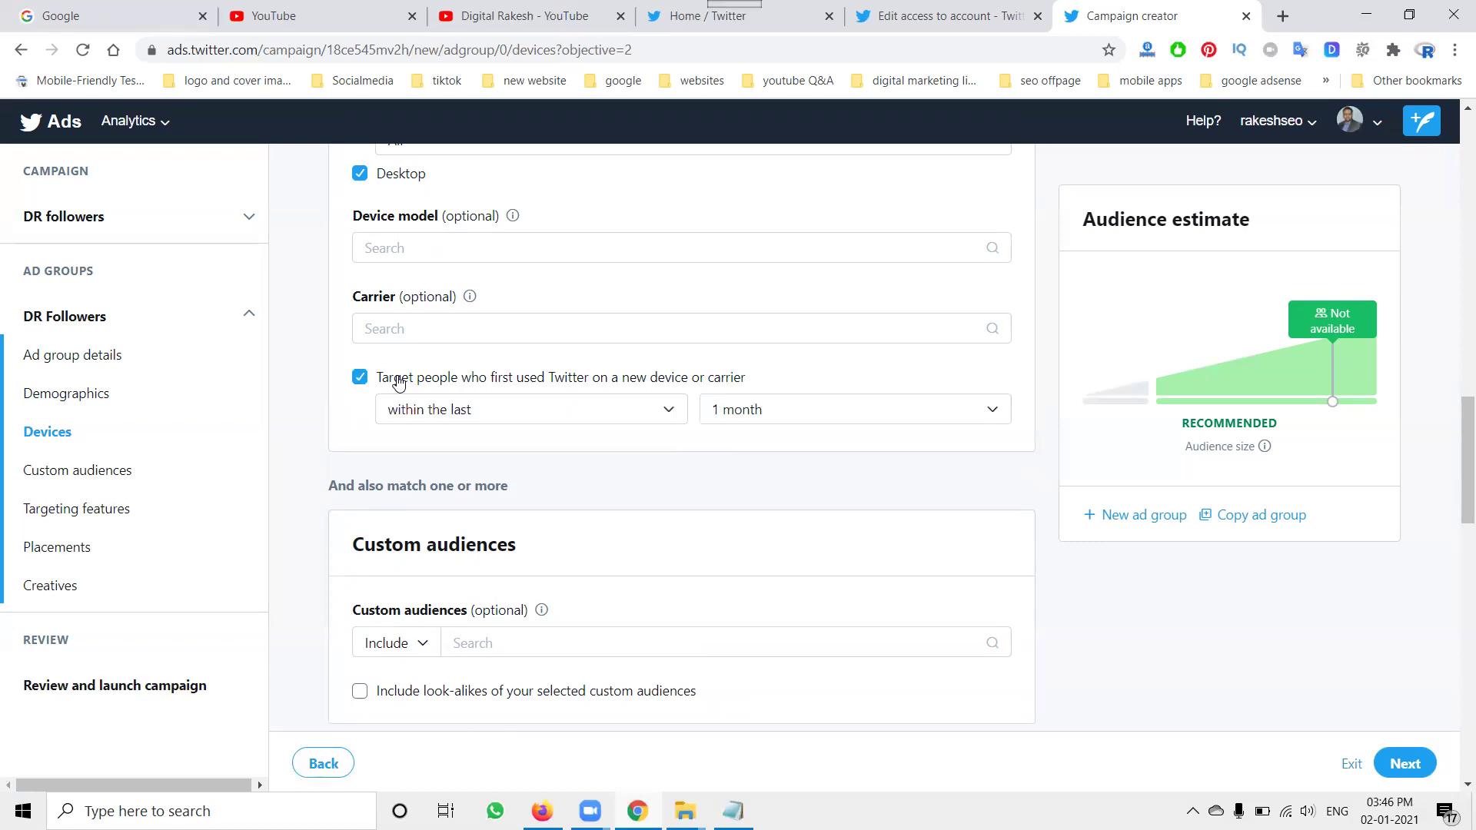
{"action": "left_click", "coordinate": [448, 415]}
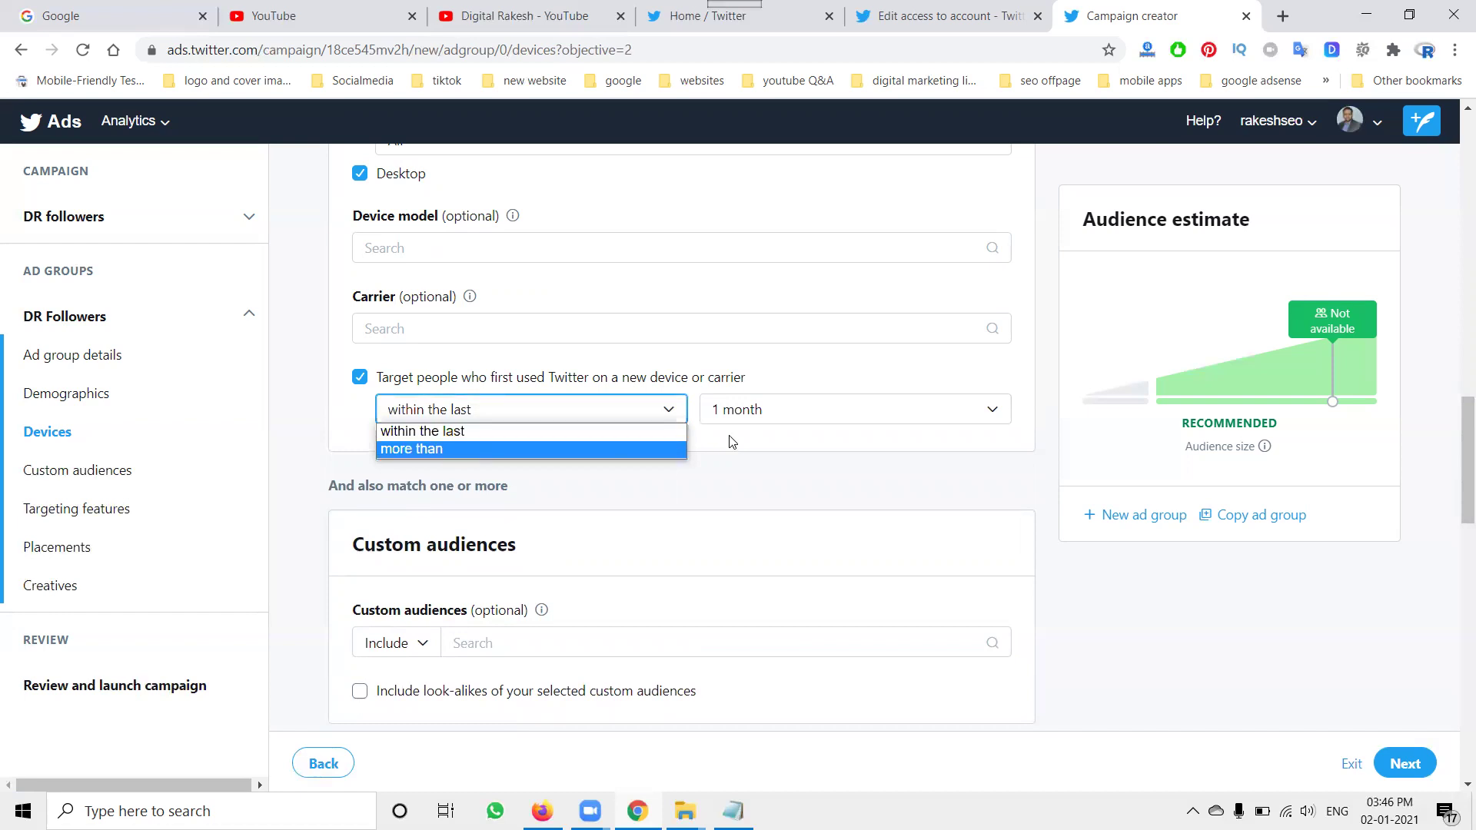
{"action": "left_click", "coordinate": [771, 411]}
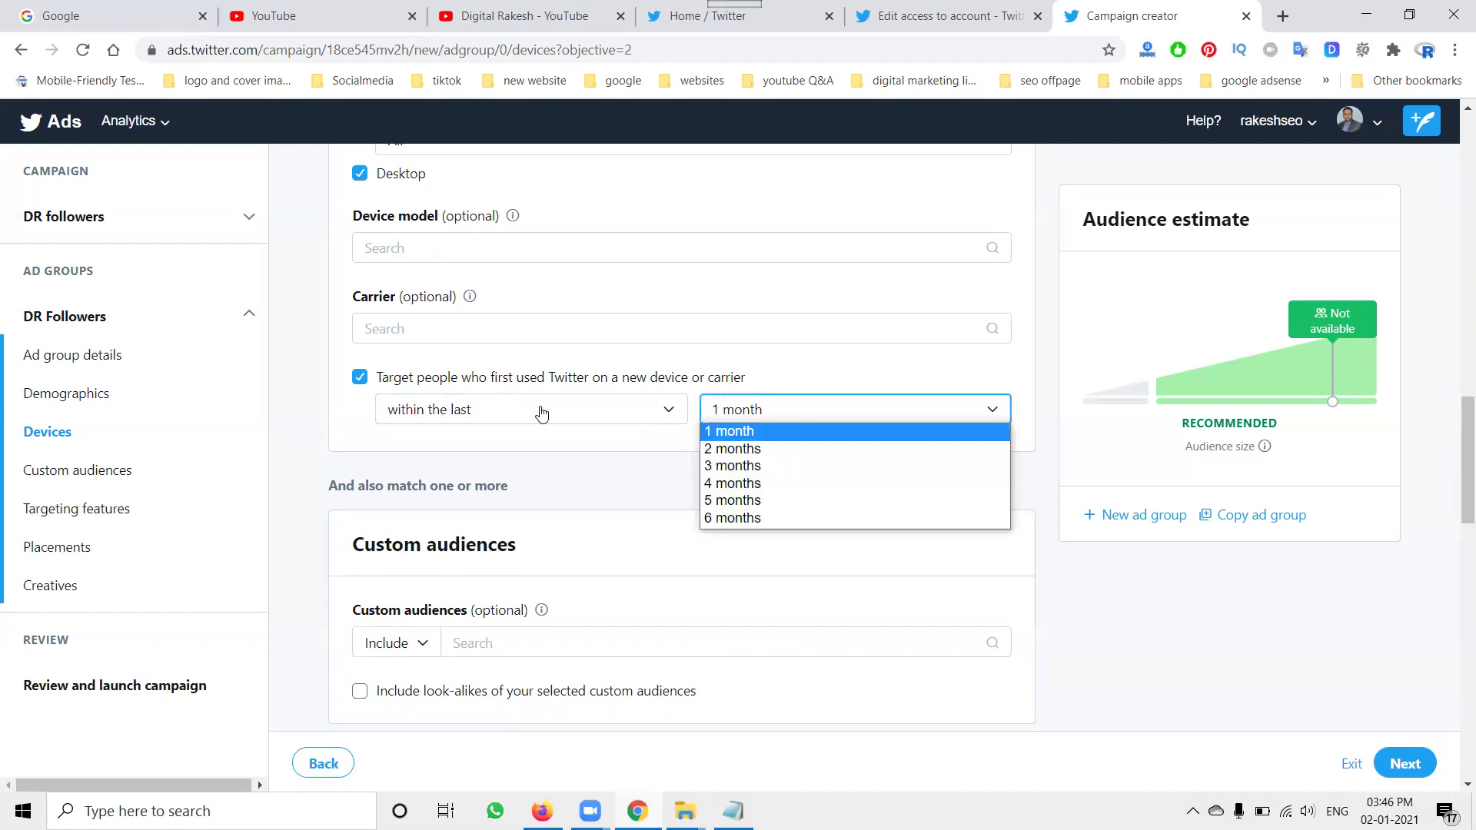
{"action": "left_click", "coordinate": [359, 377]}
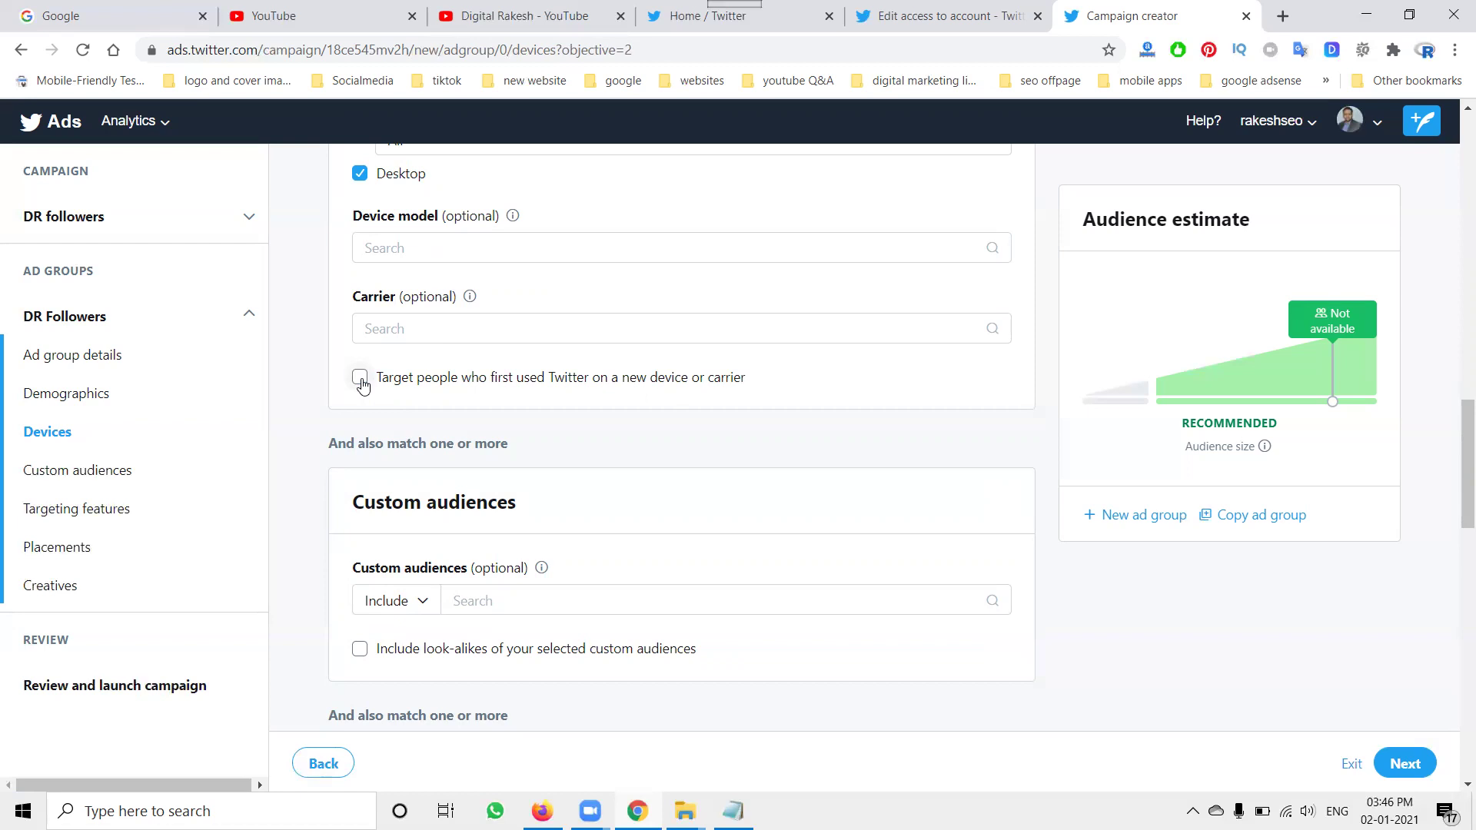
Step: Examine the custom audience categories: Website Activity, List, App Activity Combination and App Activity
{"action": "scroll", "coordinate": [361, 462], "scroll_direction": "down", "scroll_amount": 1}
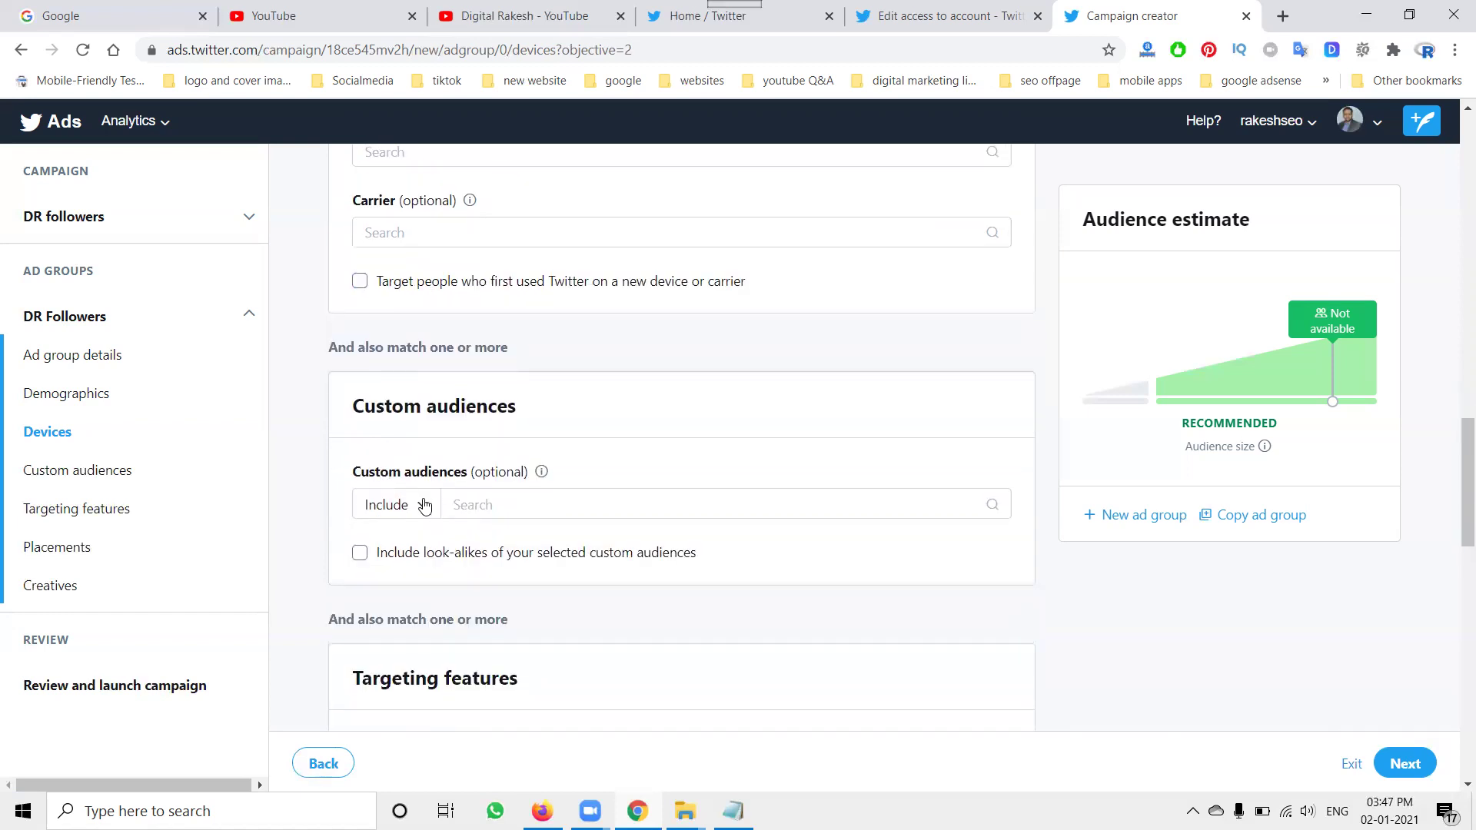
{"action": "left_click", "coordinate": [424, 506]}
{"action": "left_click", "coordinate": [424, 506]}
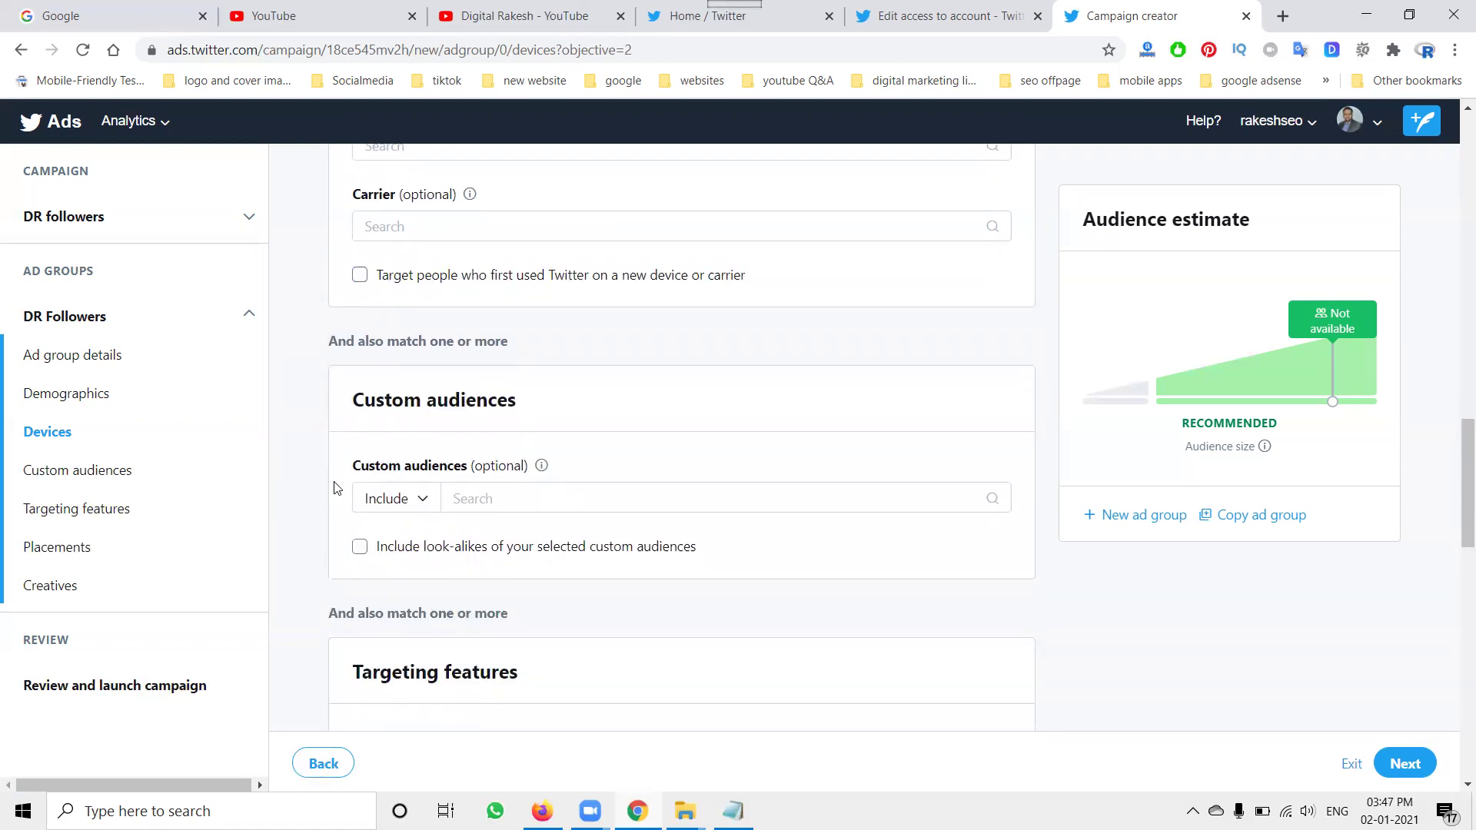
{"action": "scroll", "coordinate": [346, 430], "scroll_direction": "down", "scroll_amount": 2}
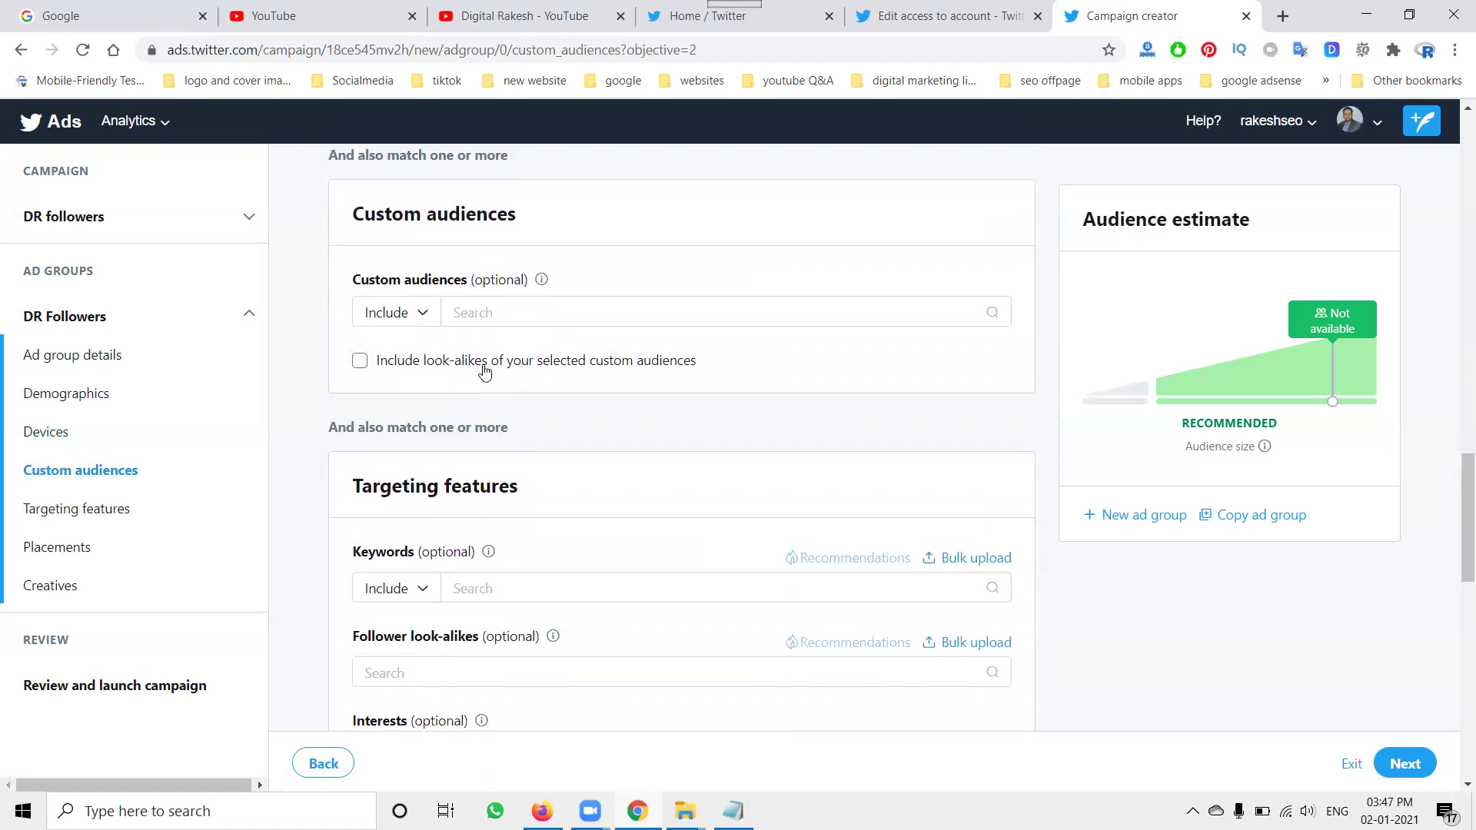
{"action": "left_click", "coordinate": [592, 314]}
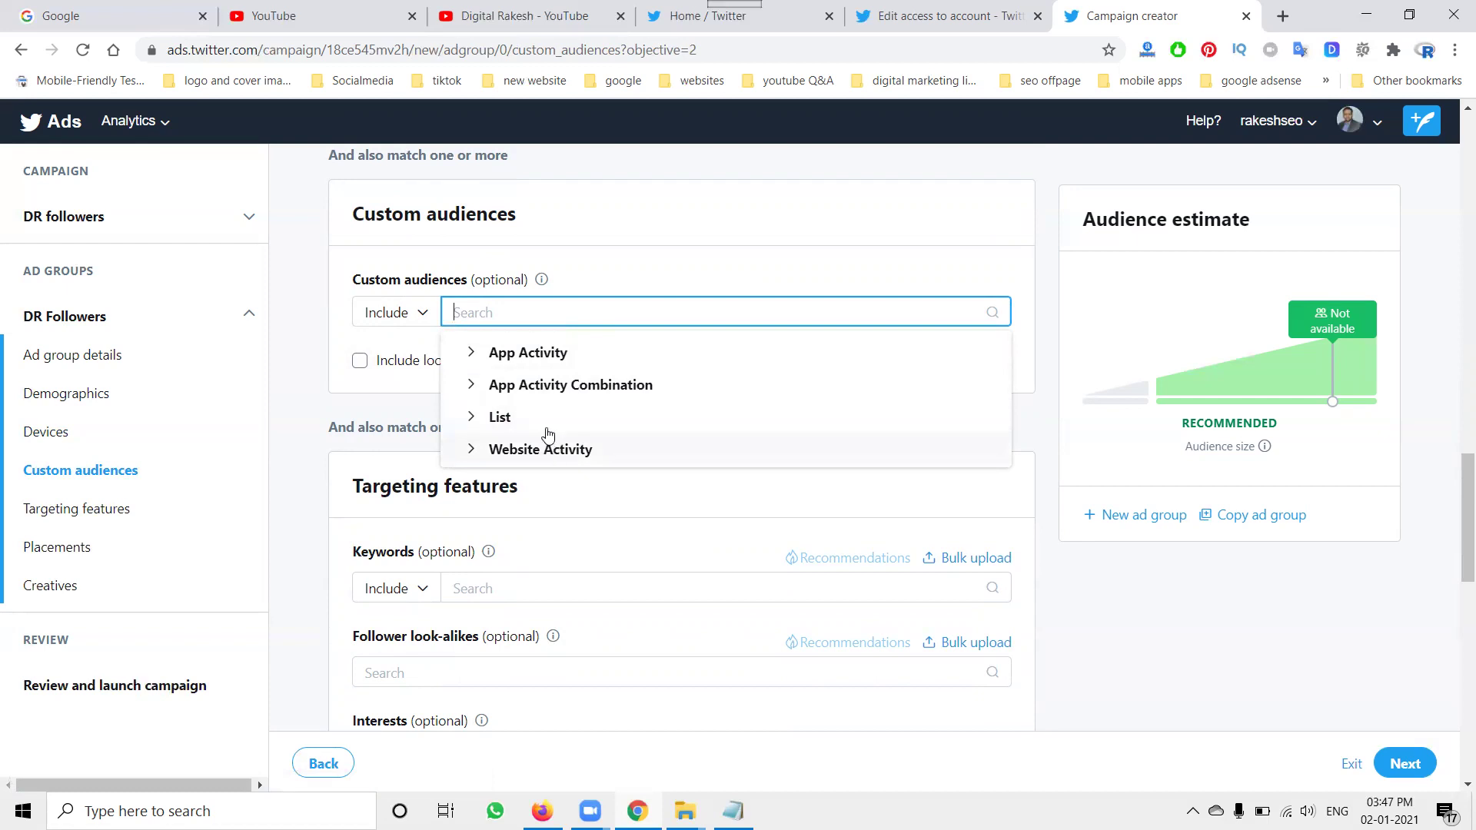
{"action": "left_click", "coordinate": [542, 454]}
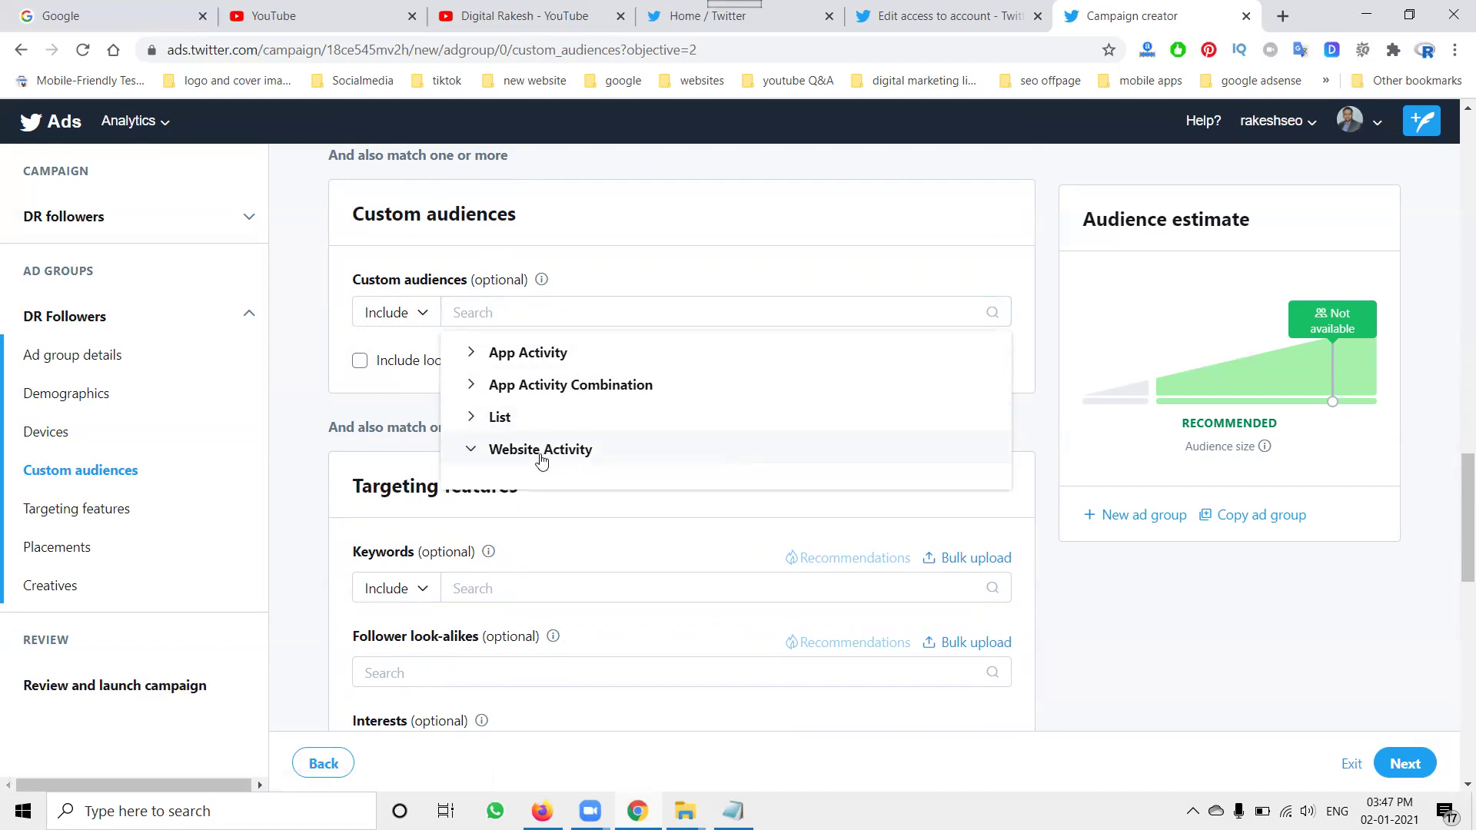
{"action": "left_click", "coordinate": [514, 429]}
{"action": "left_click", "coordinate": [512, 393]}
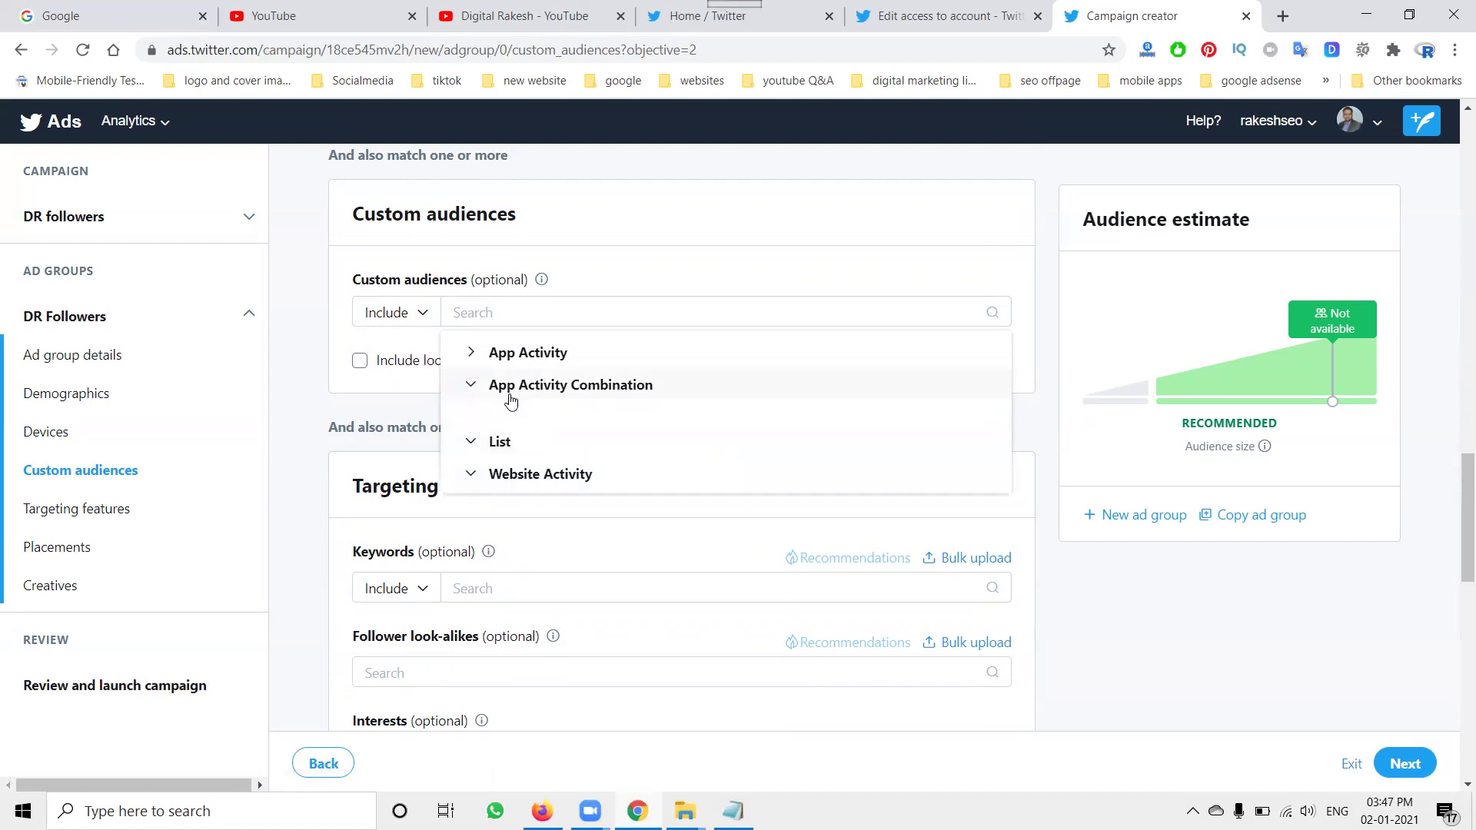
{"action": "left_click", "coordinate": [515, 356]}
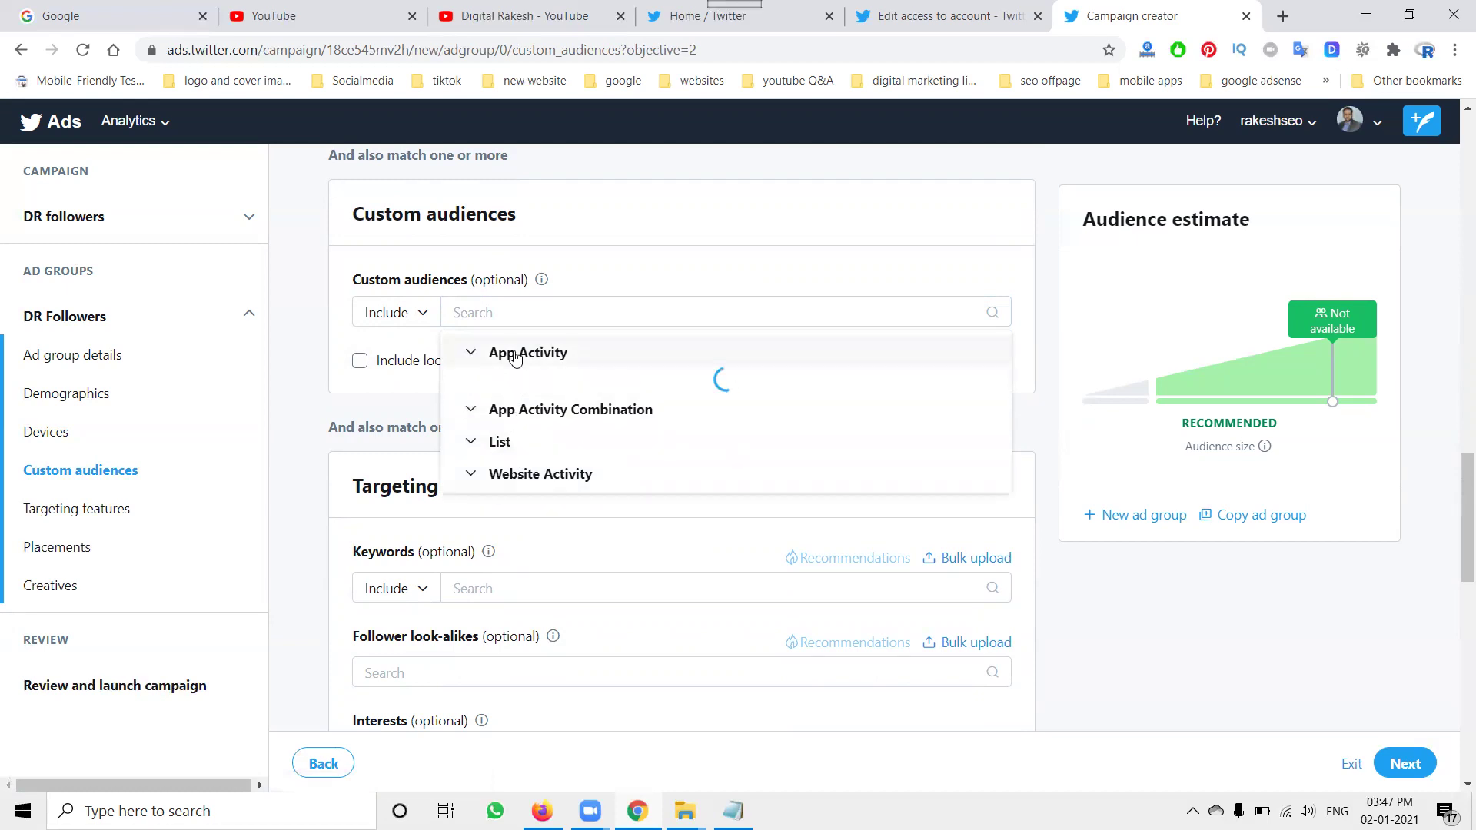
{"action": "left_click", "coordinate": [313, 316]}
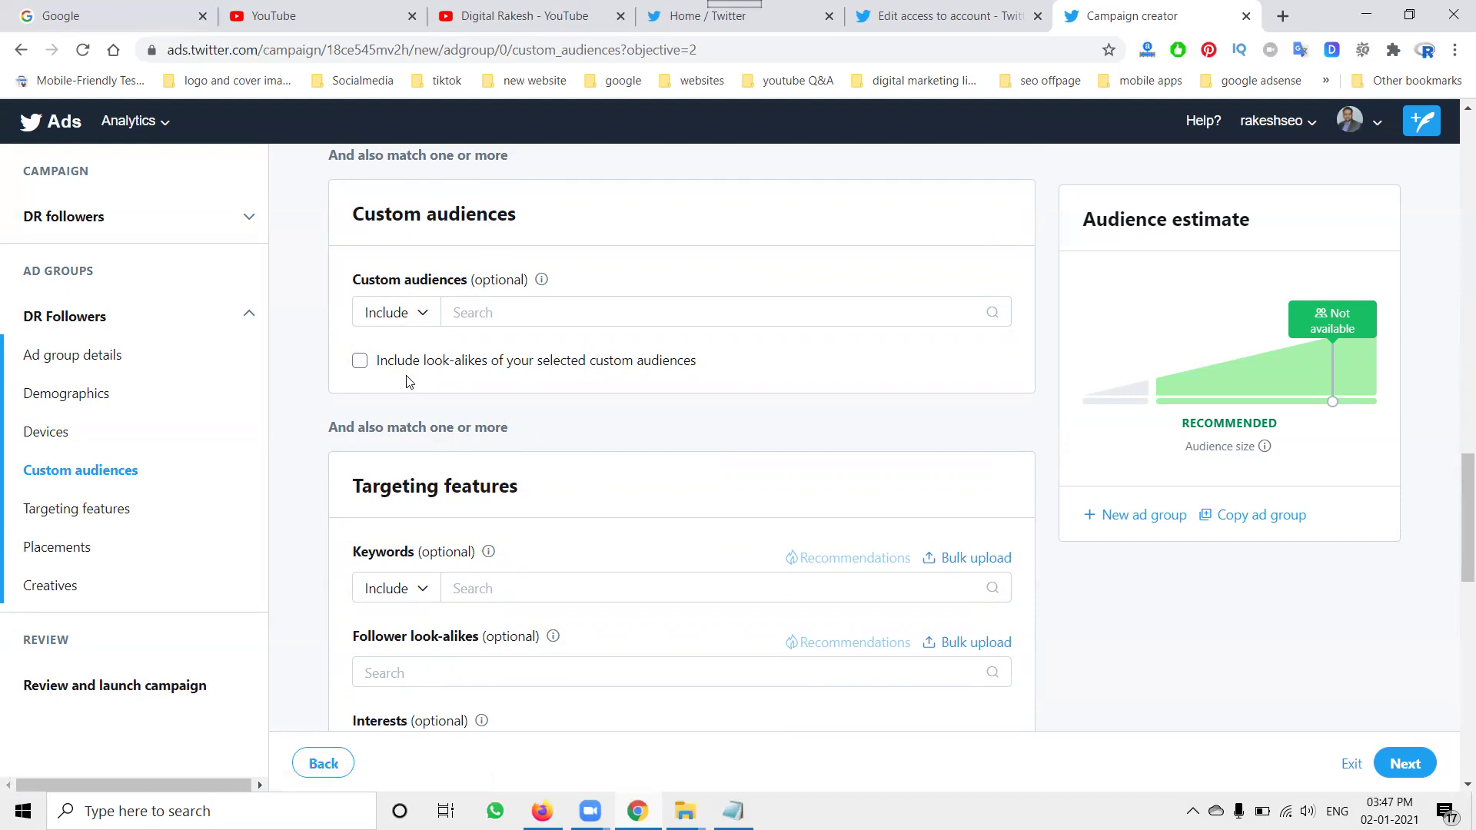
Step: Include the keyword digital marketing in the targeting features and clear the keyword search
{"action": "scroll", "coordinate": [410, 383], "scroll_direction": "down", "scroll_amount": 1}
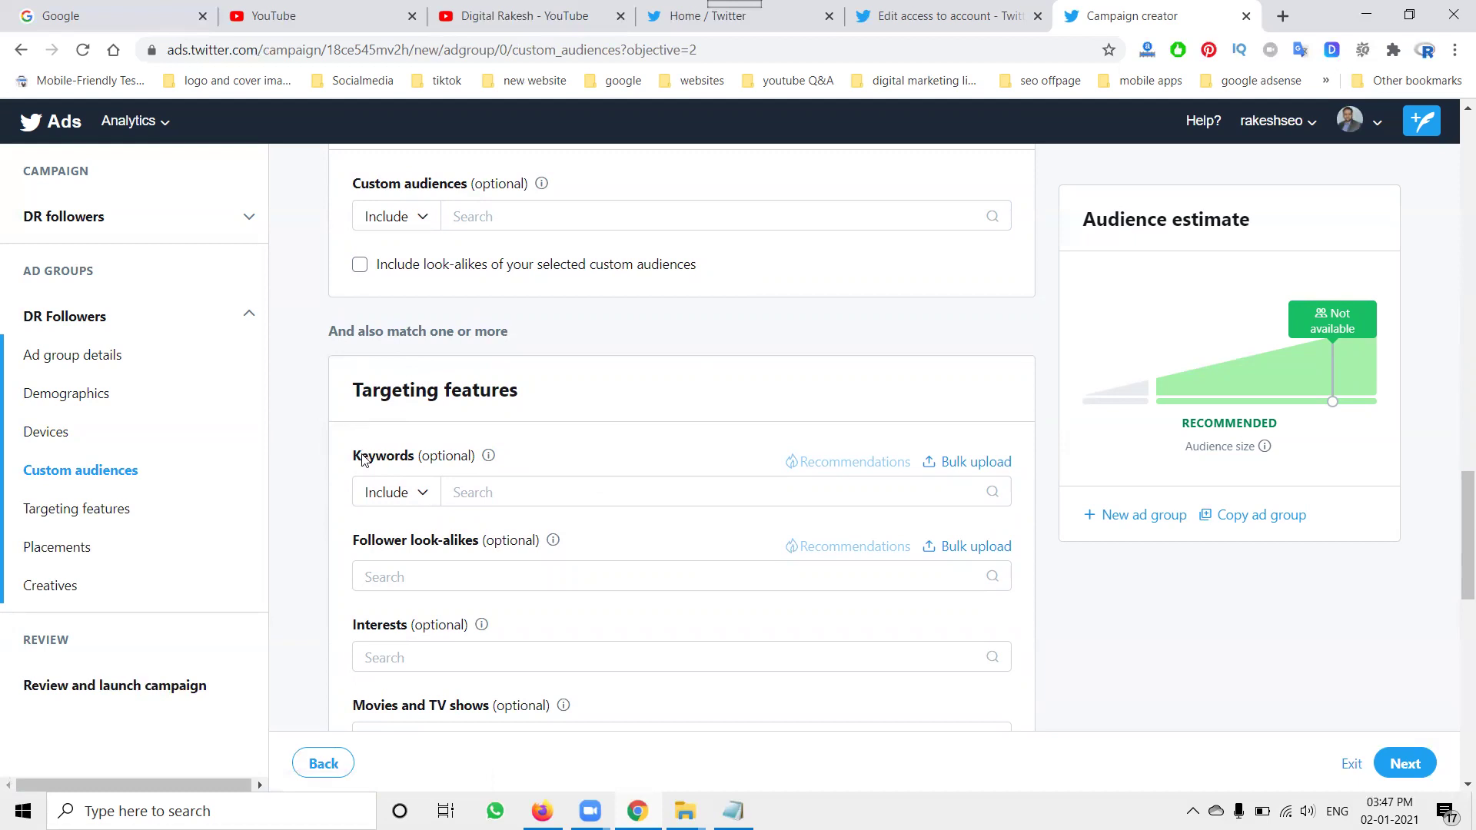
{"action": "left_click", "coordinate": [532, 496]}
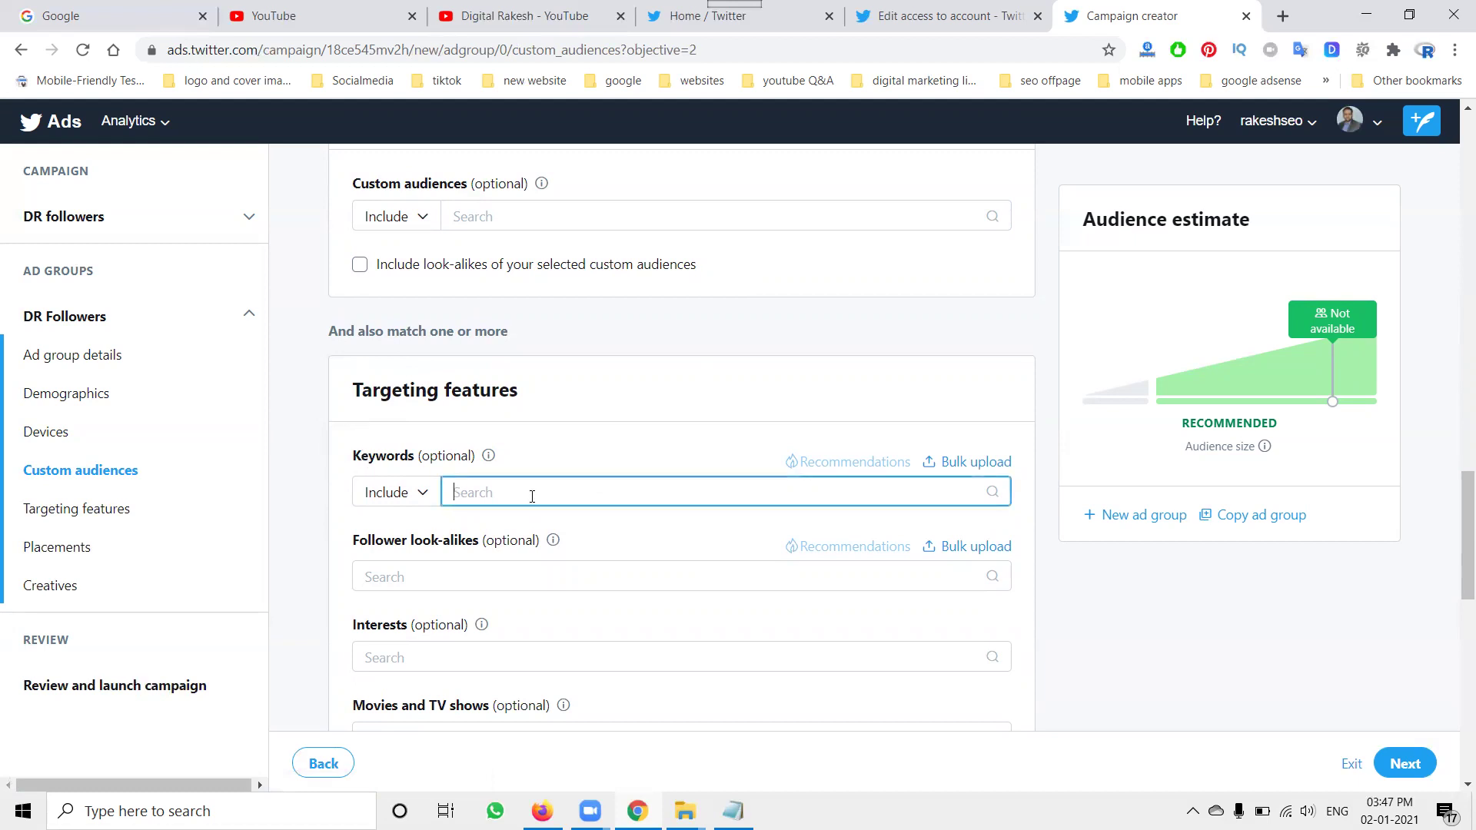
{"action": "type", "text": "digita"}
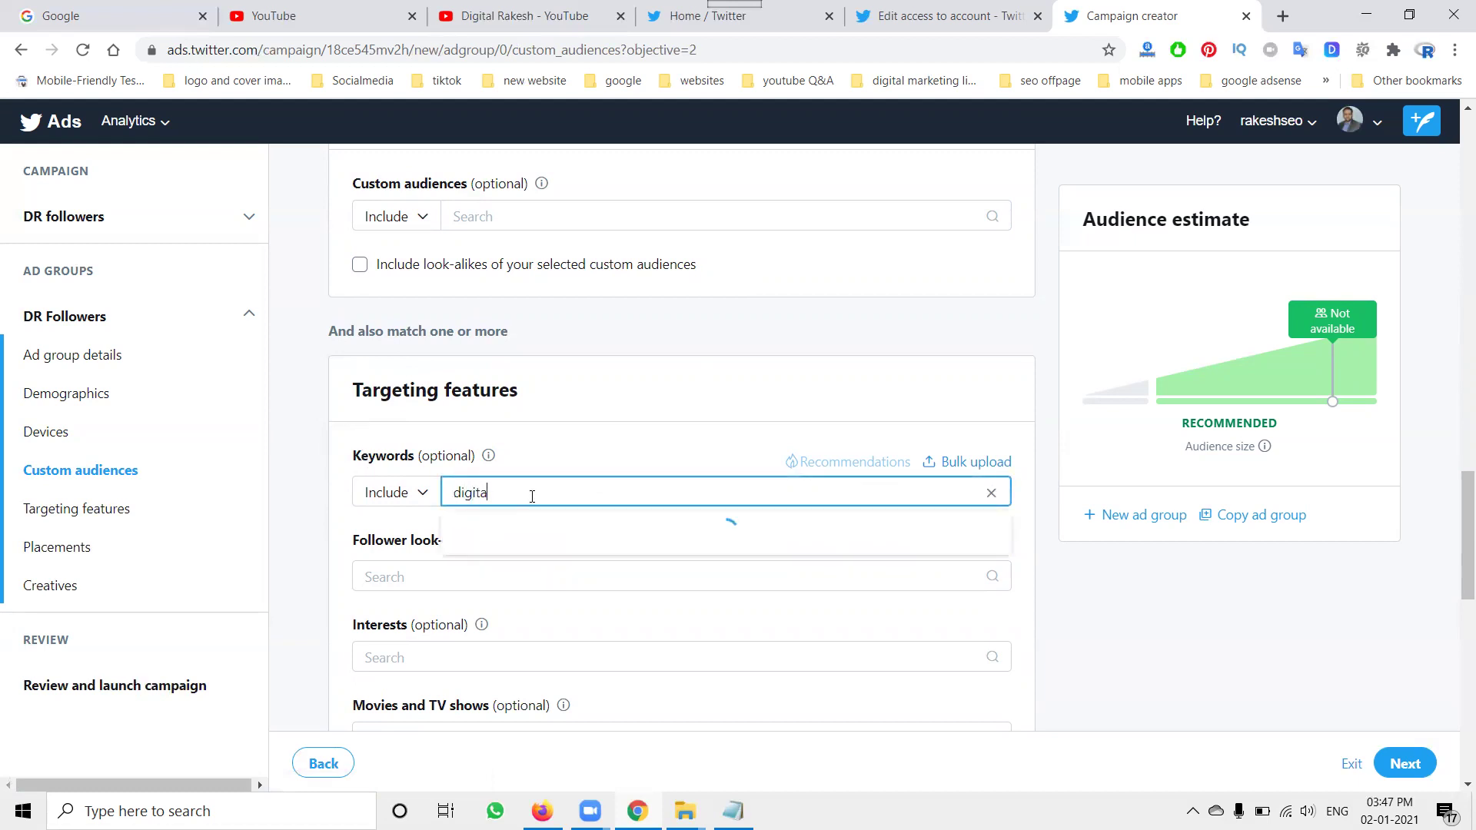
{"action": "type", "text": "l marketing"}
{"action": "left_click", "coordinate": [528, 540]}
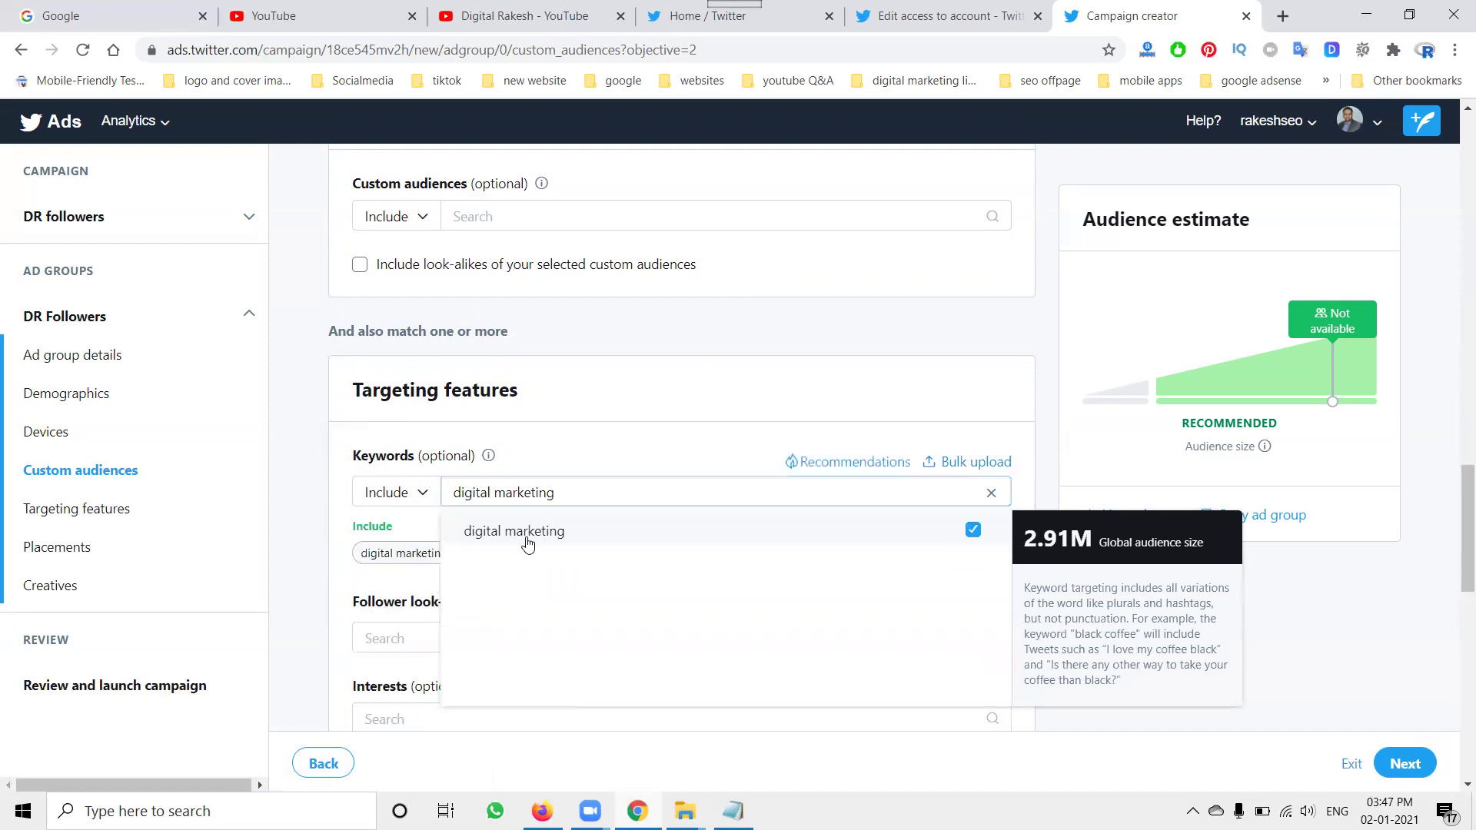
{"action": "left_click", "coordinate": [315, 462]}
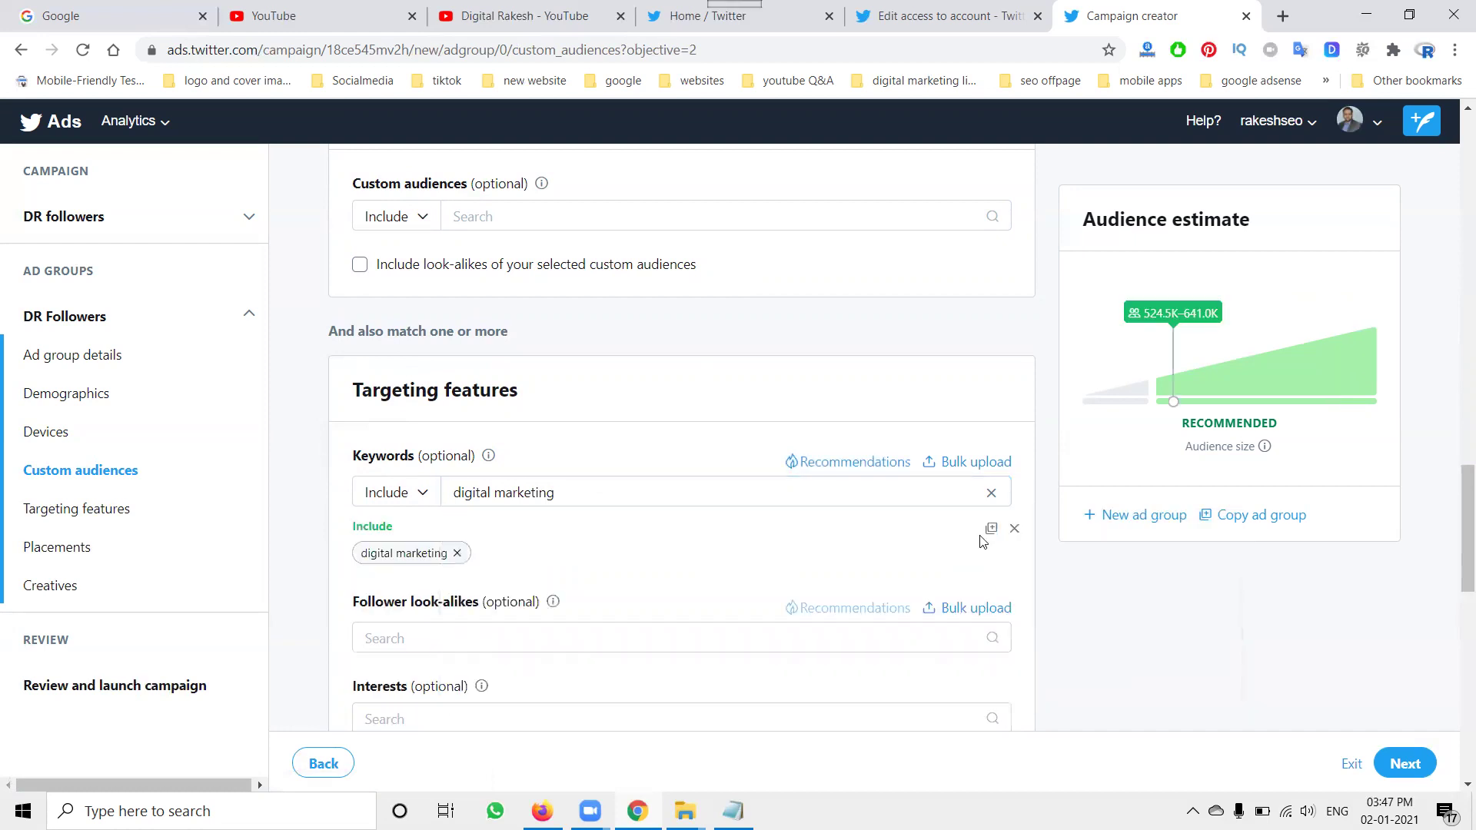
{"action": "left_click", "coordinate": [991, 495]}
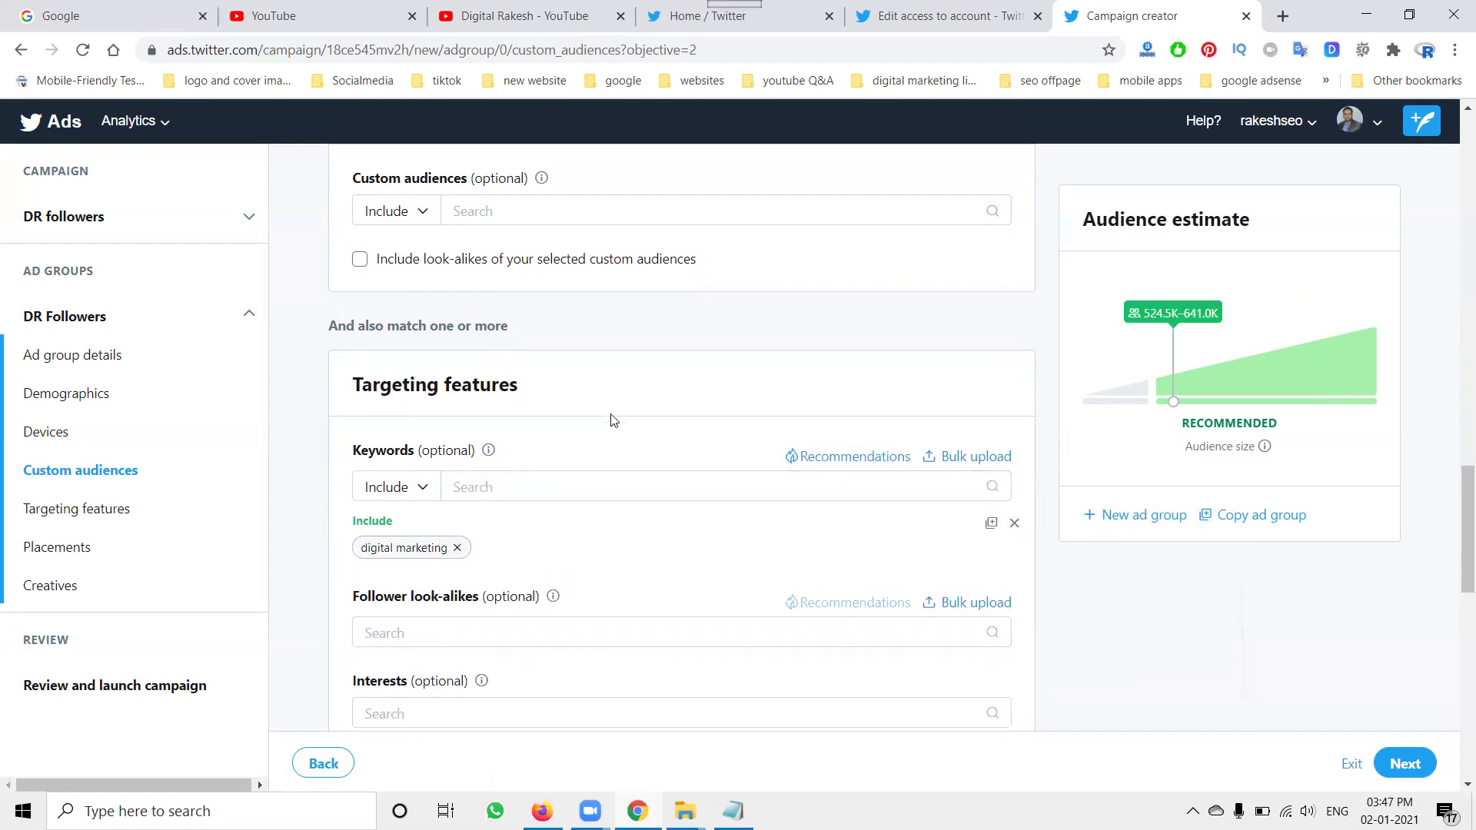
Step: Search the follower look-alikes for digital, clear the search without choosing an account, and view the field's explanation
{"action": "scroll", "coordinate": [610, 418], "scroll_direction": "down", "scroll_amount": 4}
{"action": "left_click", "coordinate": [453, 343]}
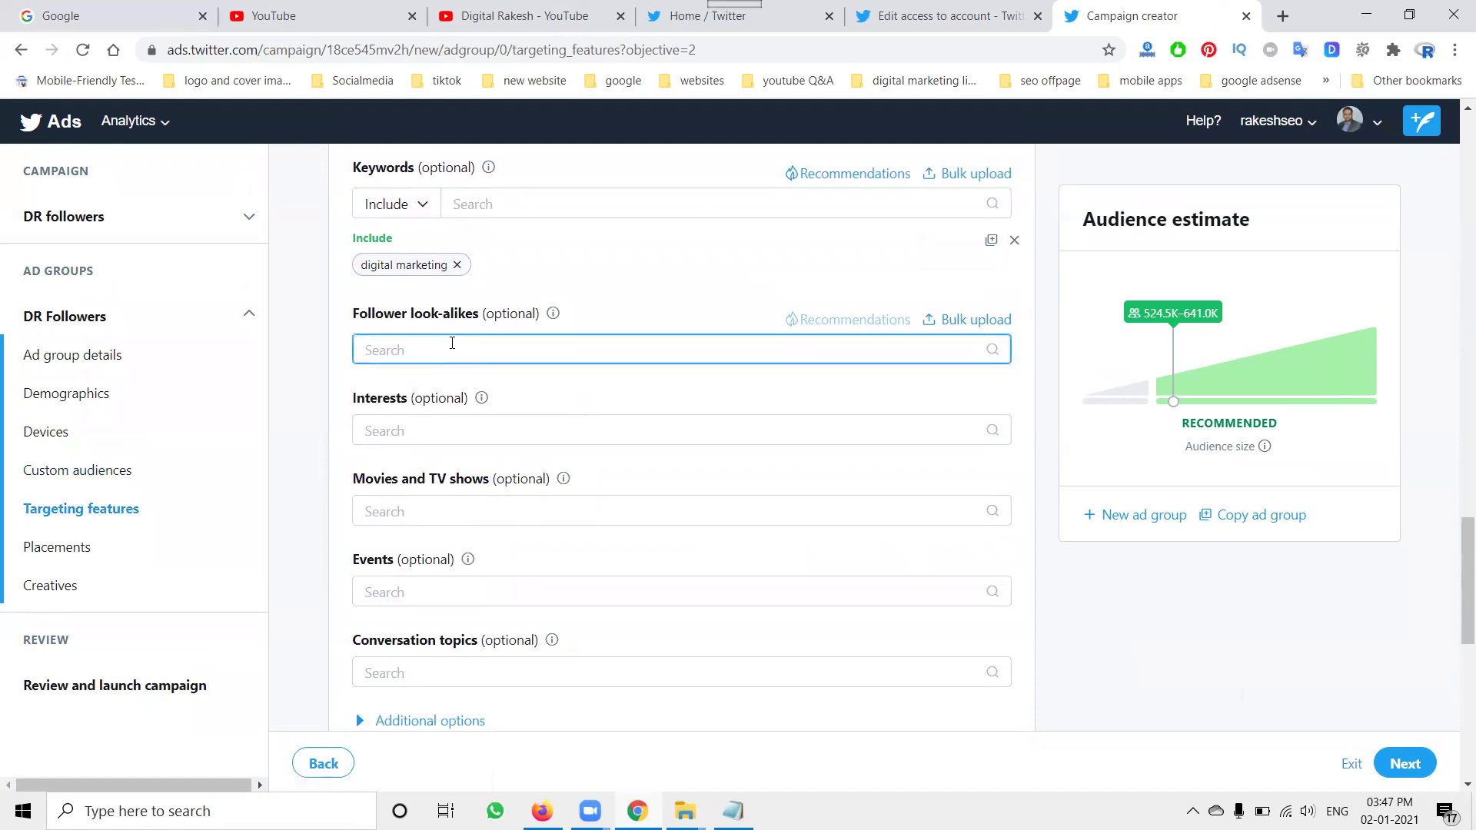
{"action": "type", "text": "f"}
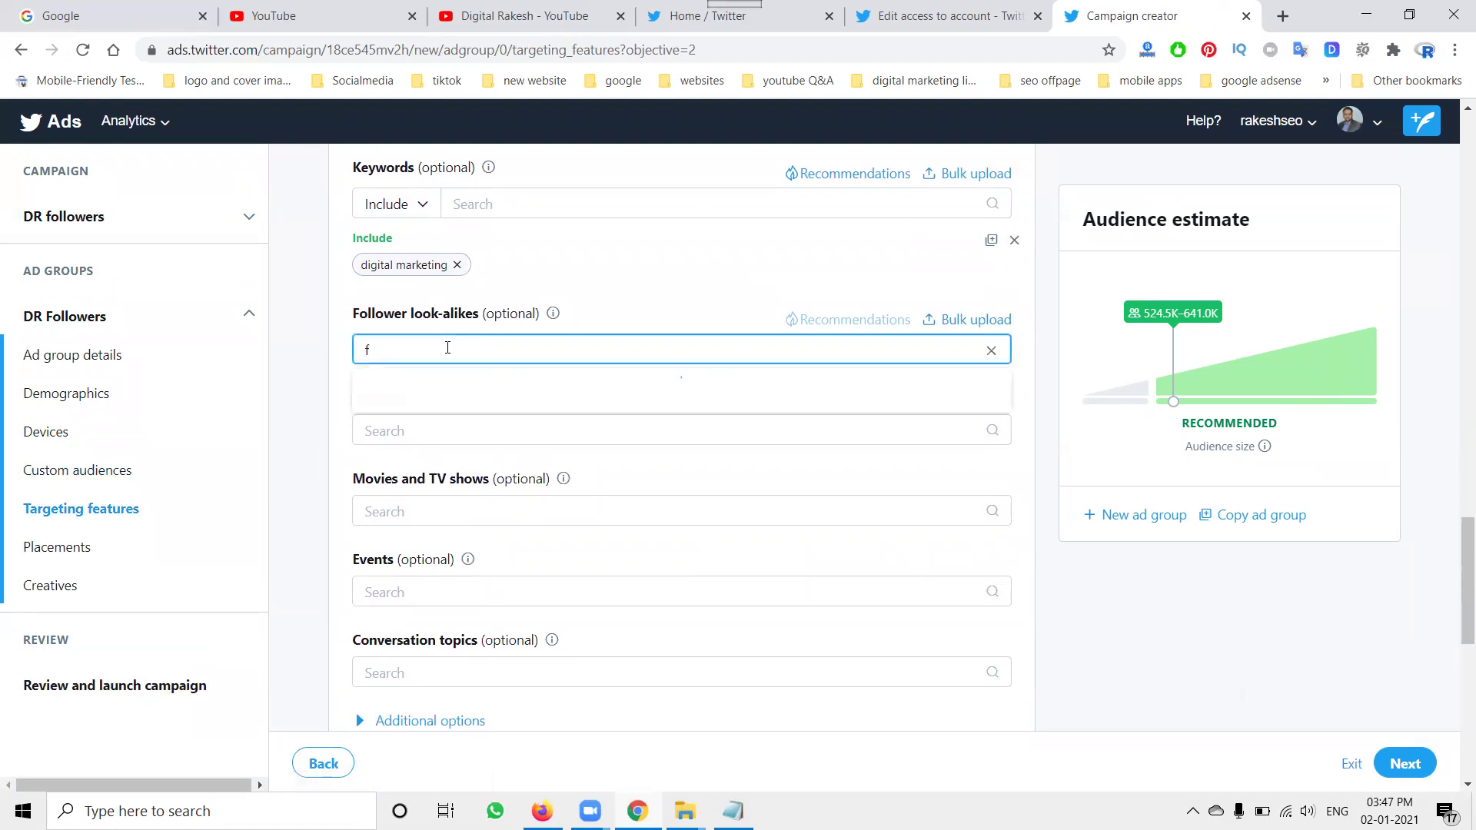
{"action": "key", "text": "BackSpace"}
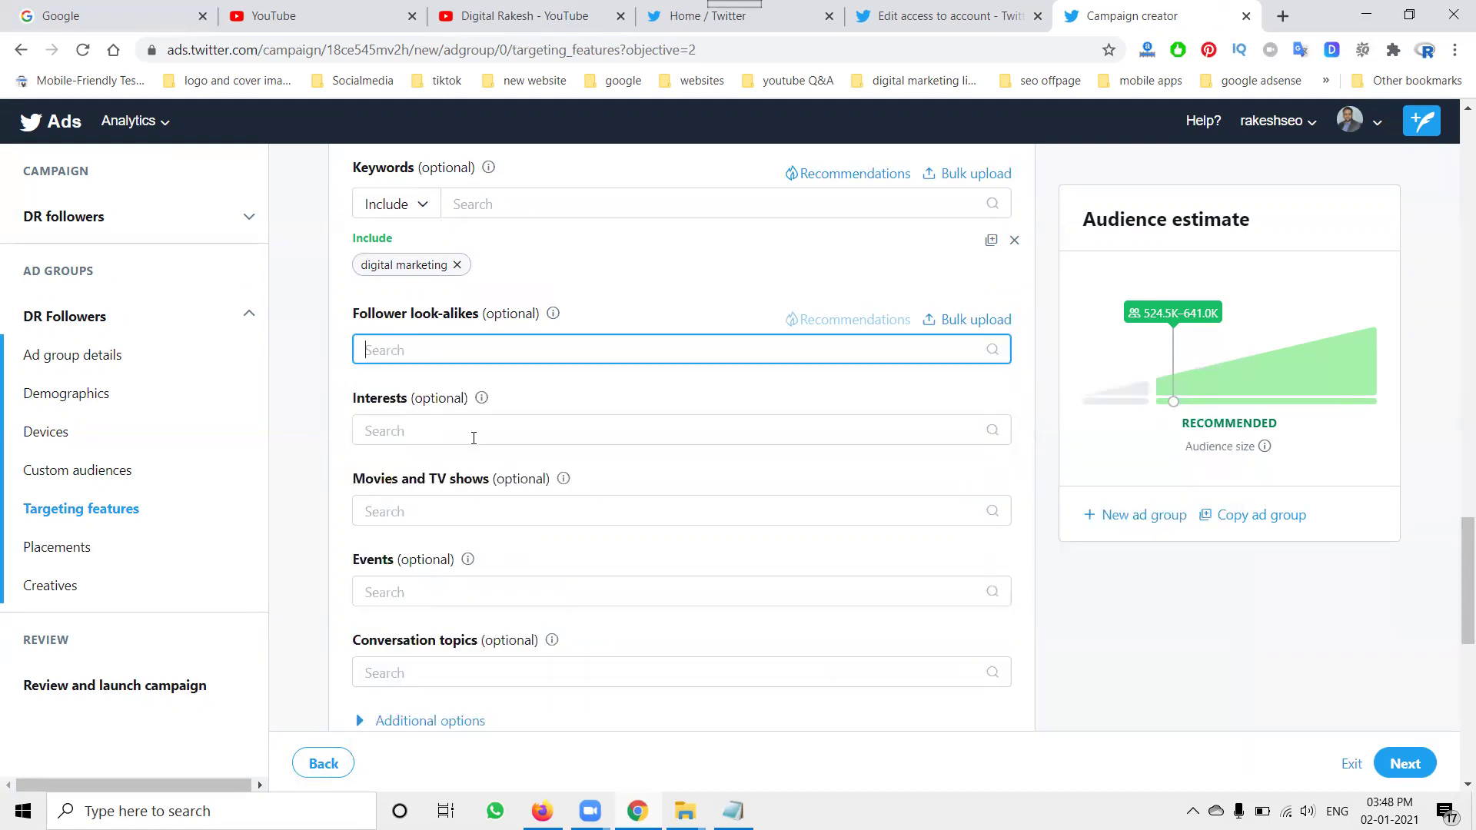
{"action": "type", "text": "digital"}
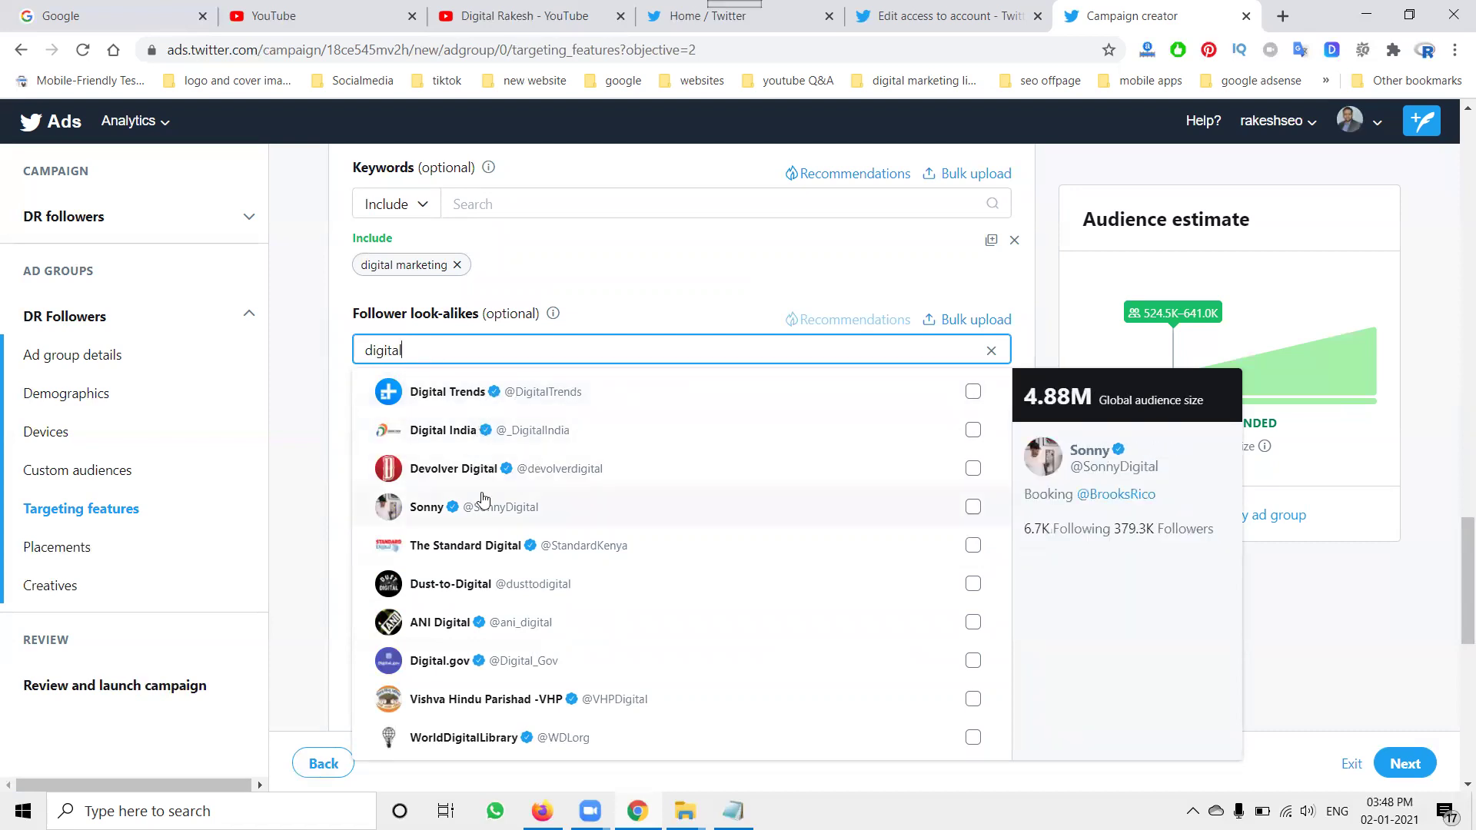
{"action": "left_click", "coordinate": [991, 352]}
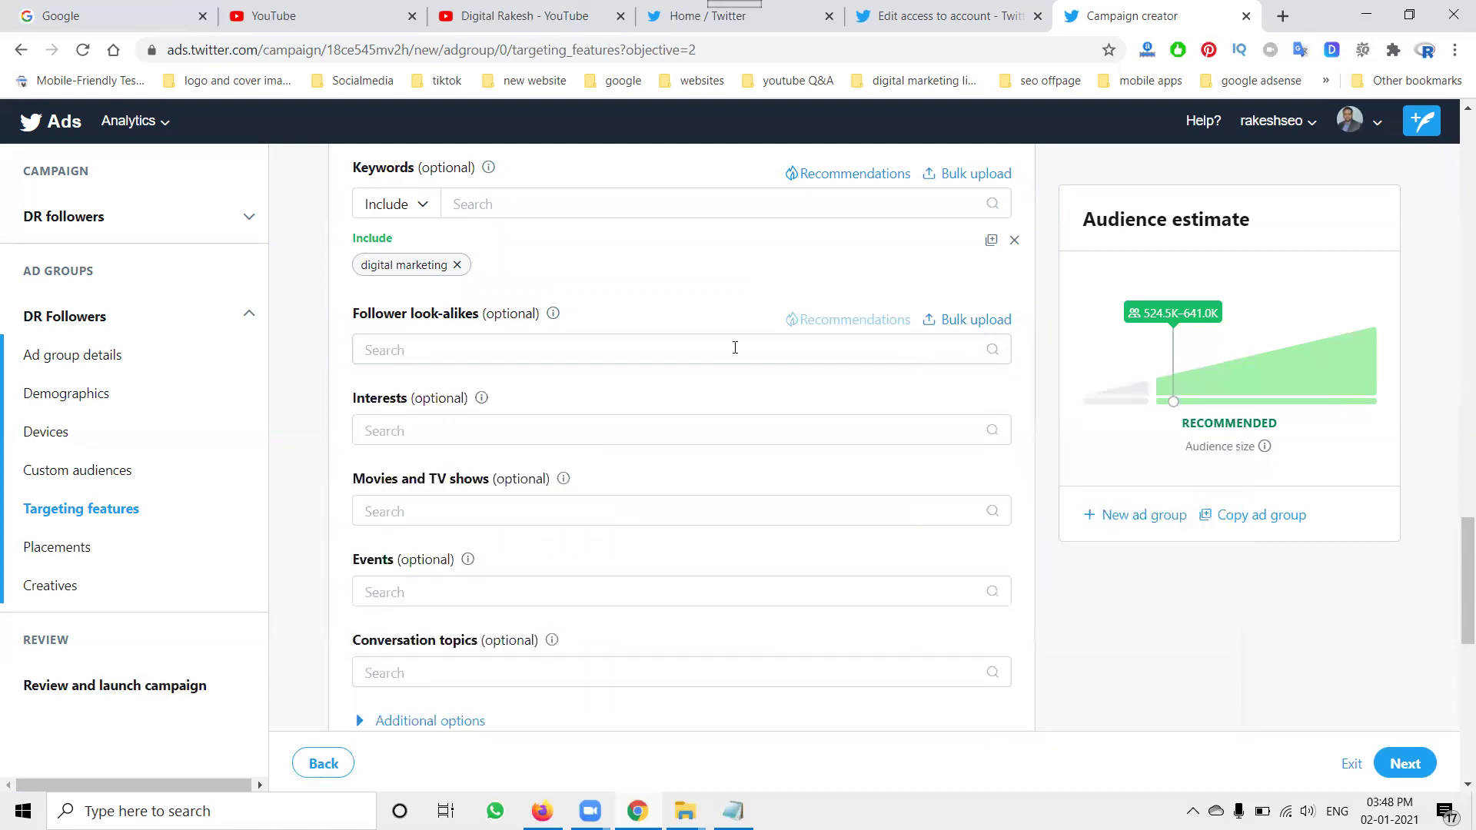
{"action": "left_click", "coordinate": [554, 316]}
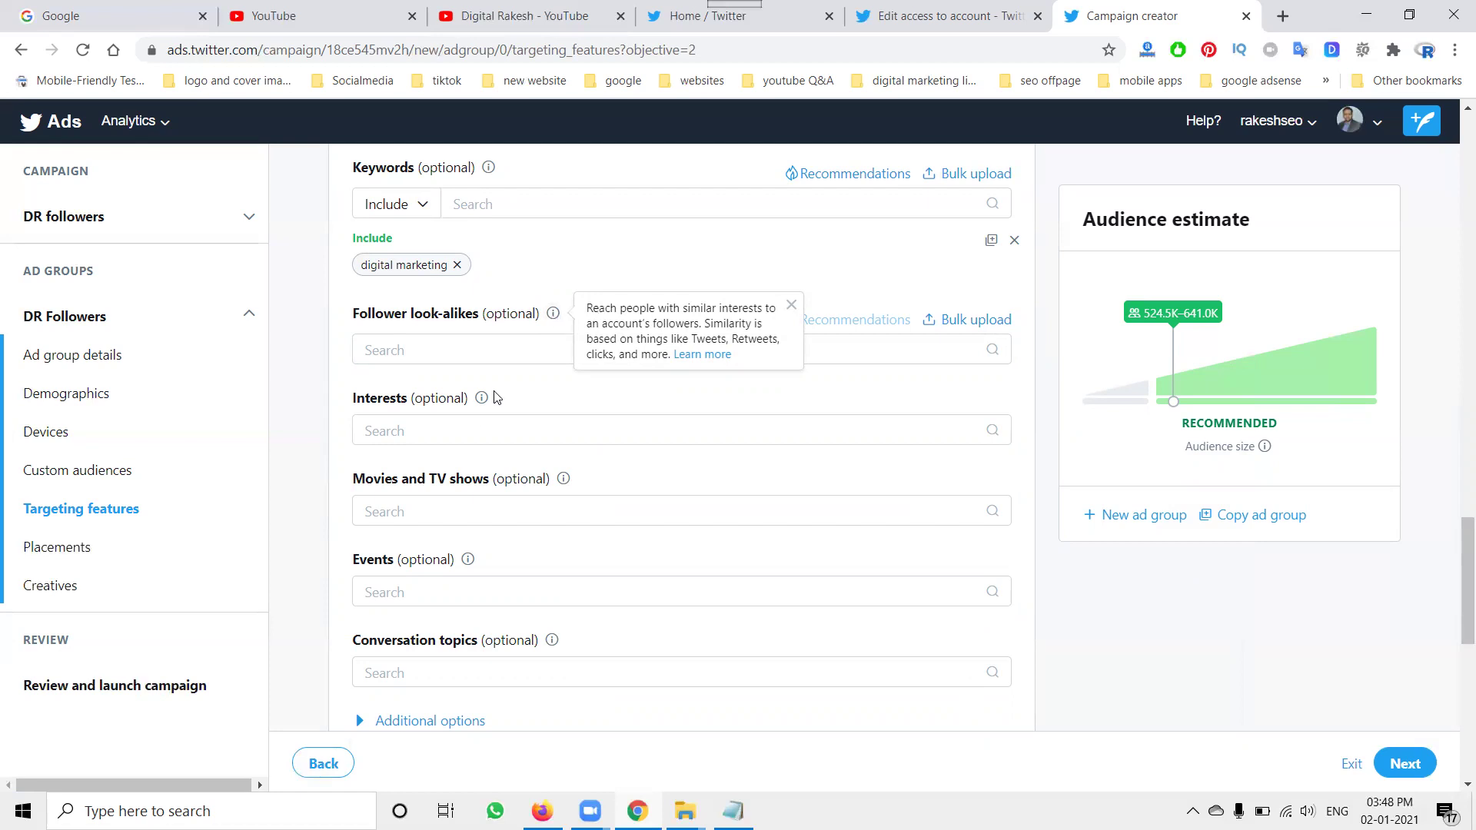
Step: Examine the interest categories and the Education subcategories in the targeting features without choosing any
{"action": "left_click", "coordinate": [456, 438]}
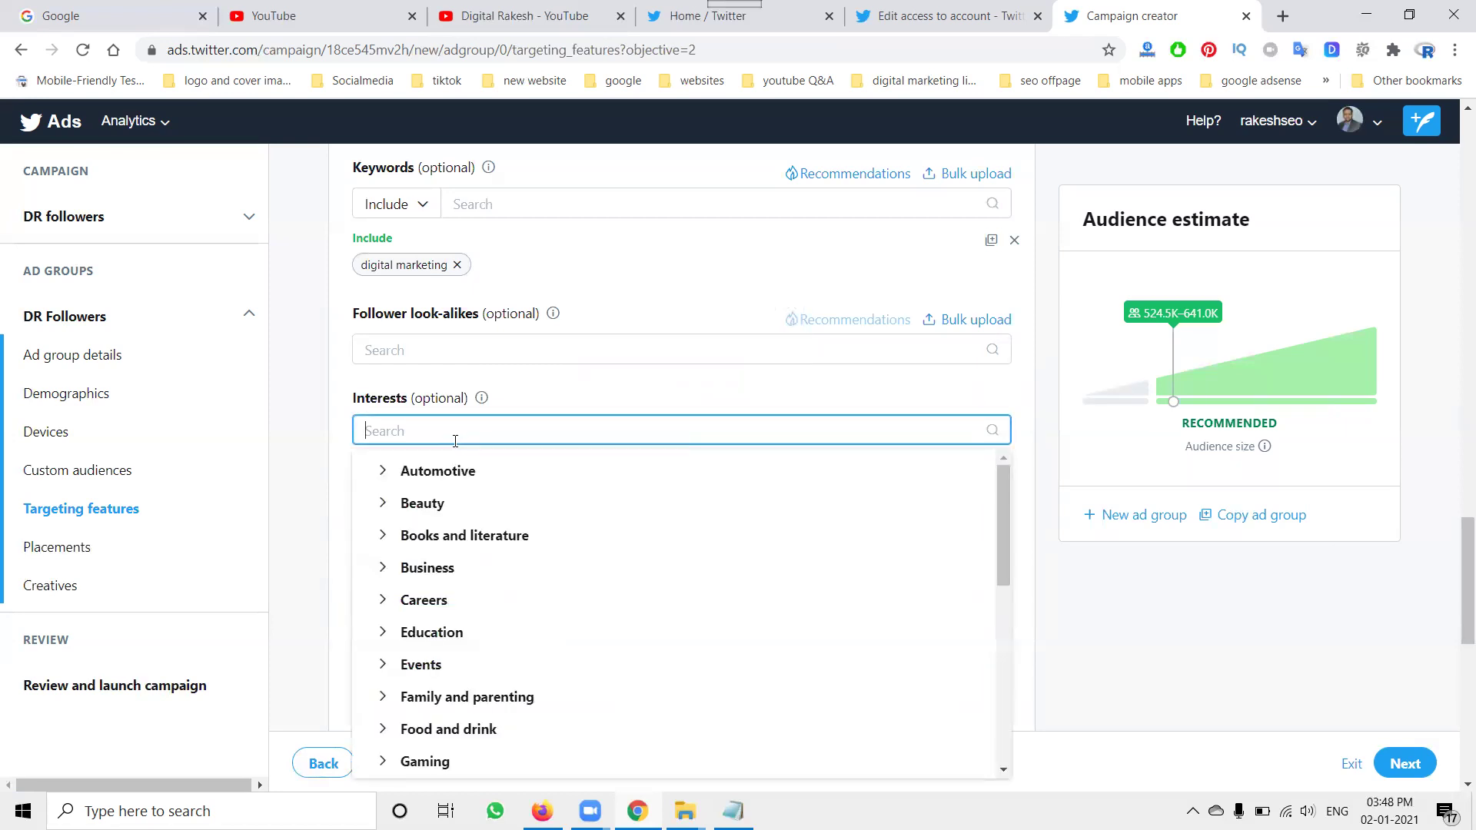
{"action": "left_click", "coordinate": [455, 636]}
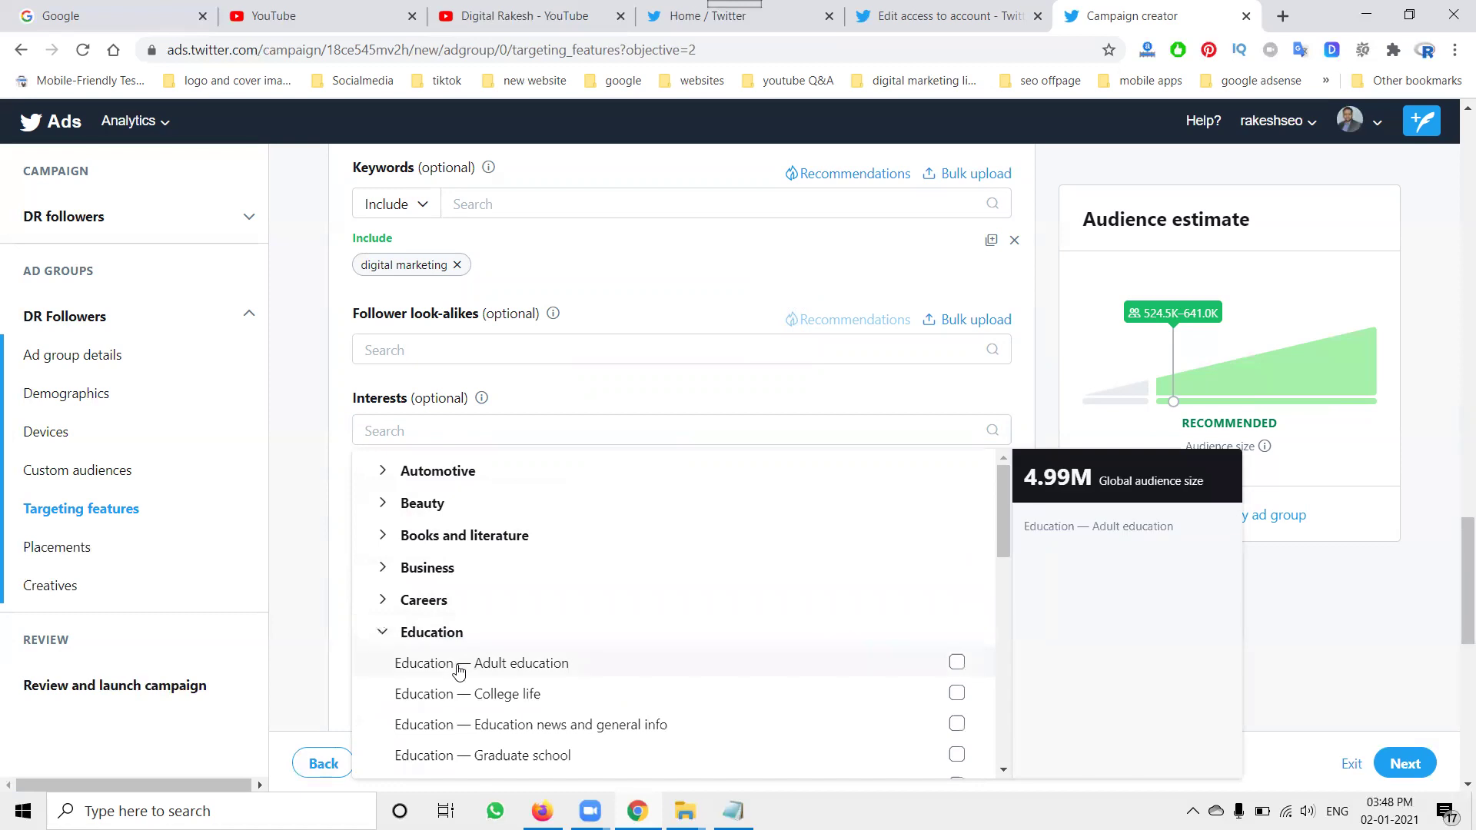
{"action": "scroll", "coordinate": [458, 671], "scroll_direction": "down", "scroll_amount": 2}
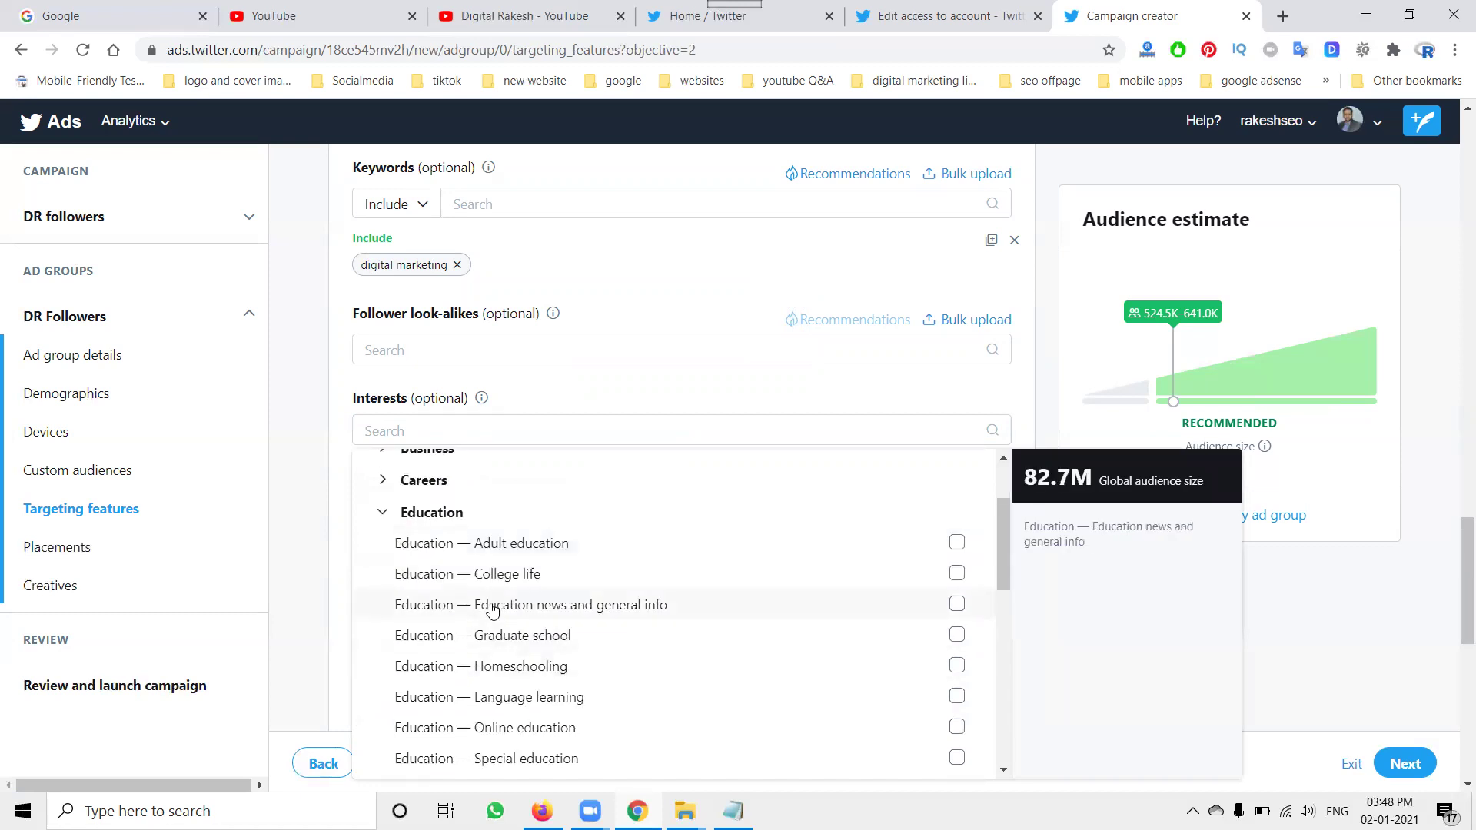
{"action": "left_click", "coordinate": [385, 513]}
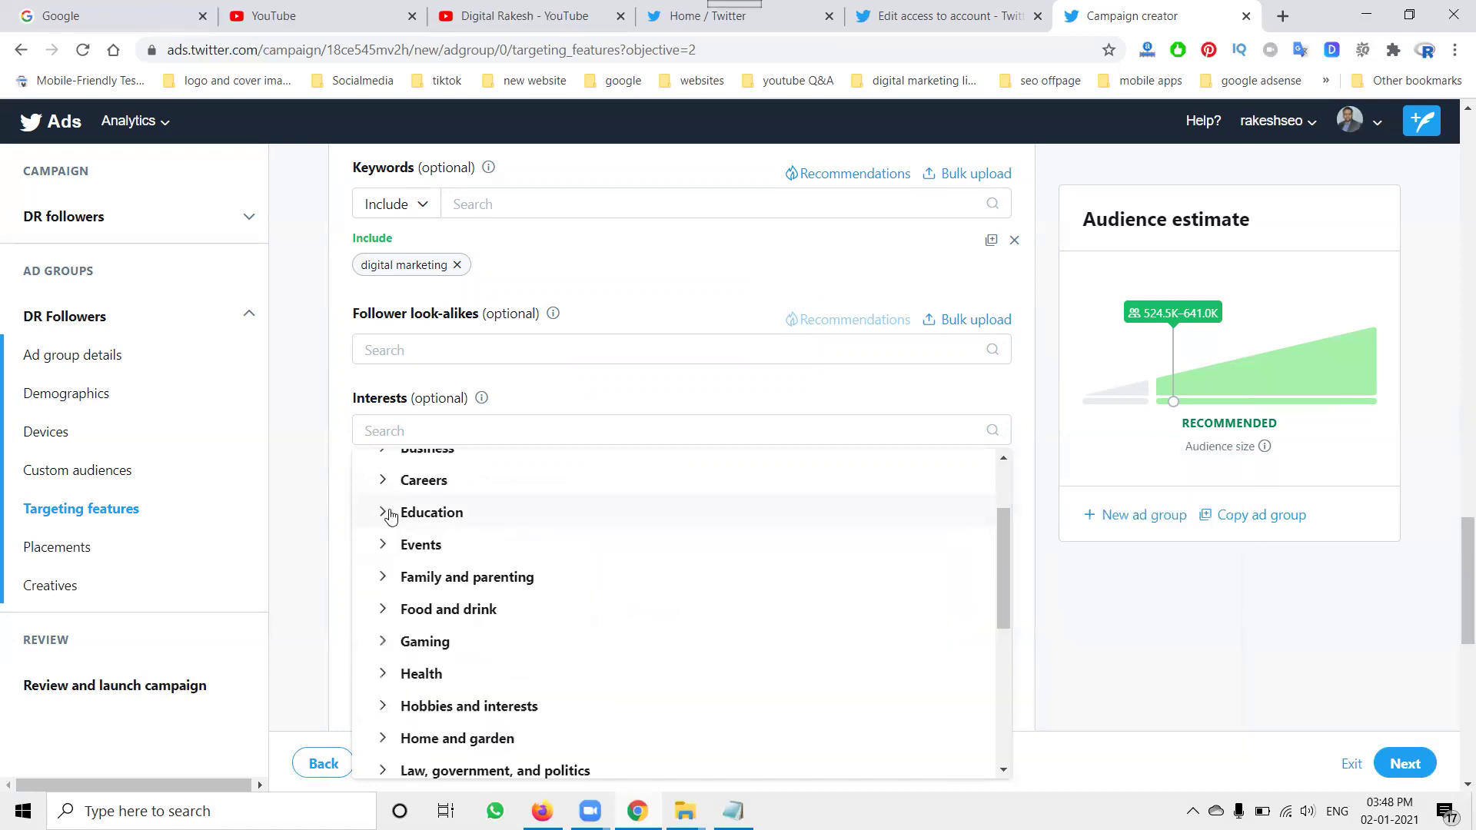
{"action": "left_click", "coordinate": [324, 386]}
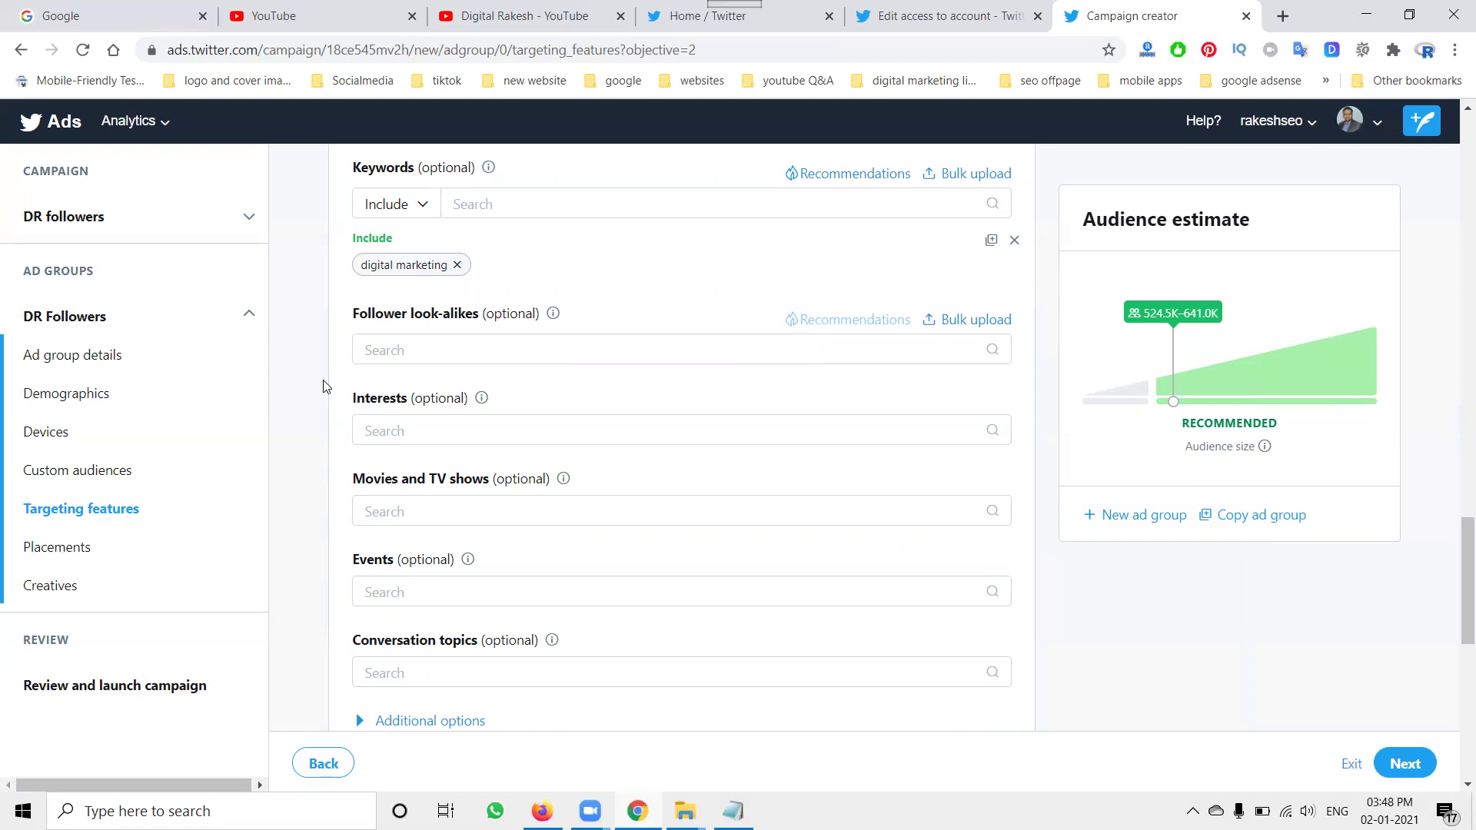
Step: Include all eight Education interests, from Adult education and College life to Online education and Special education, in the interest targeting
{"action": "left_click", "coordinate": [376, 429]}
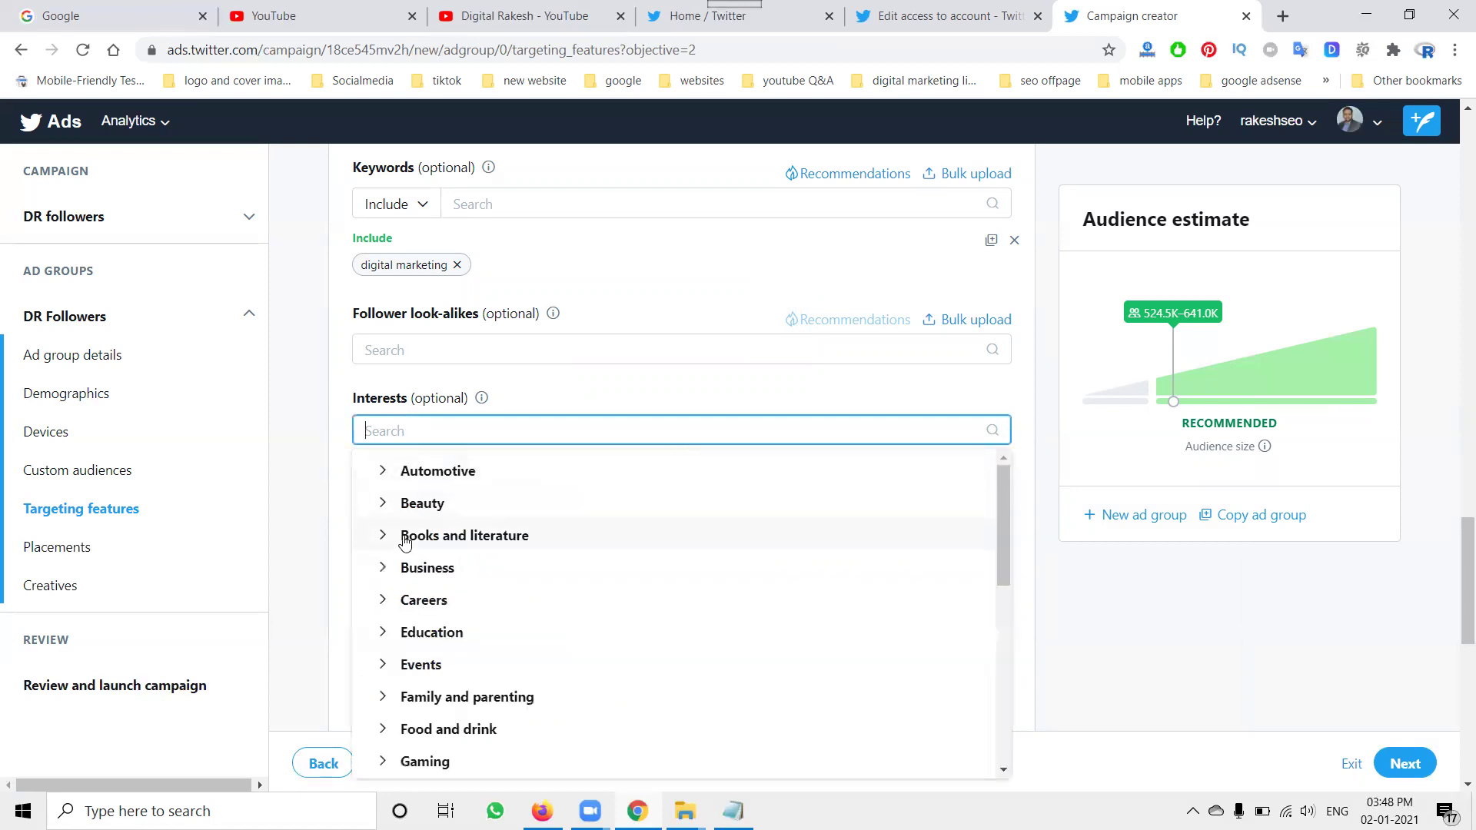
{"action": "scroll", "coordinate": [405, 542], "scroll_direction": "down", "scroll_amount": 3}
{"action": "left_click", "coordinate": [382, 512]}
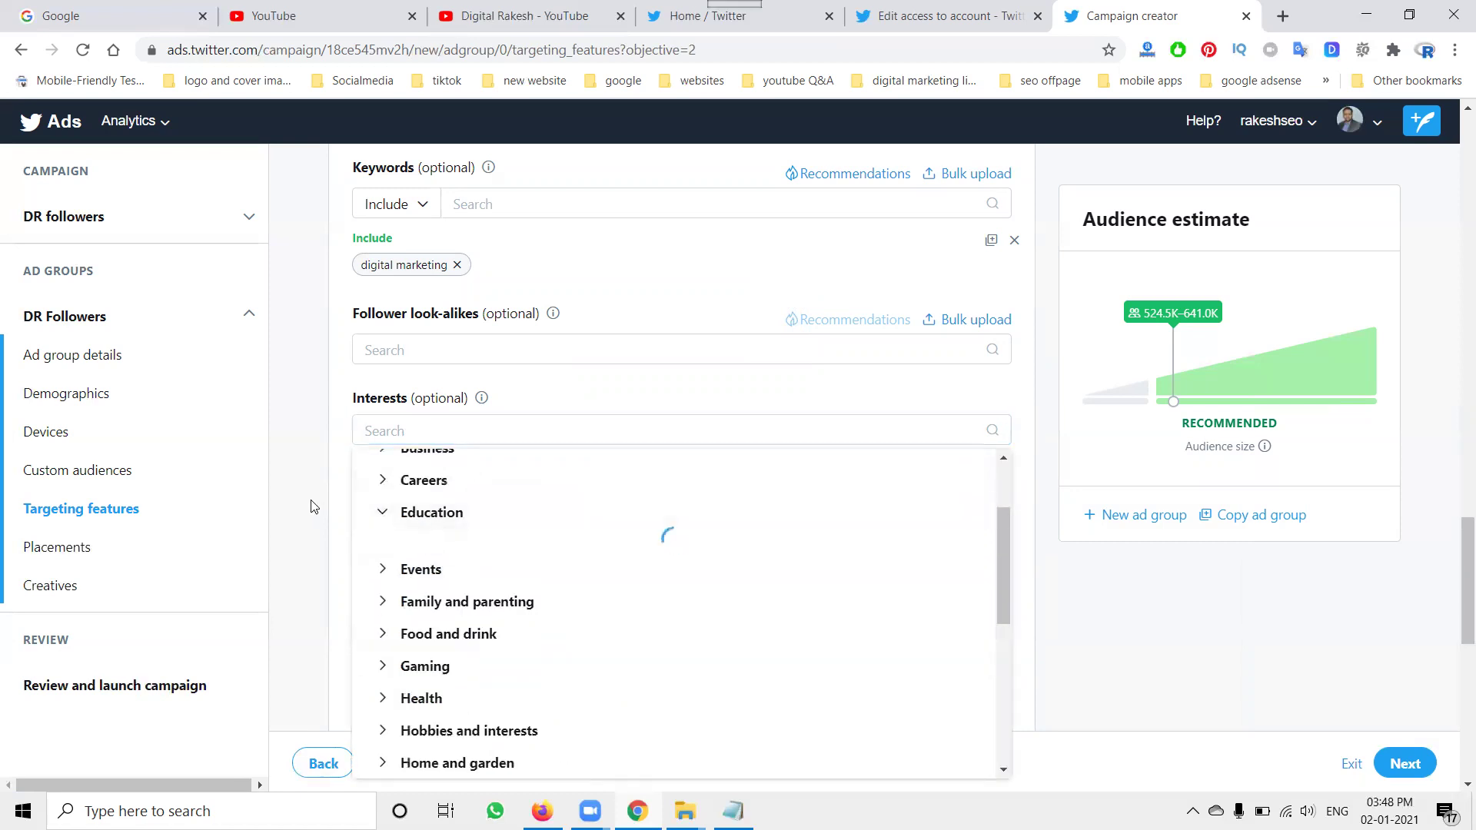
{"action": "scroll", "coordinate": [500, 555], "scroll_direction": "down", "scroll_amount": 3}
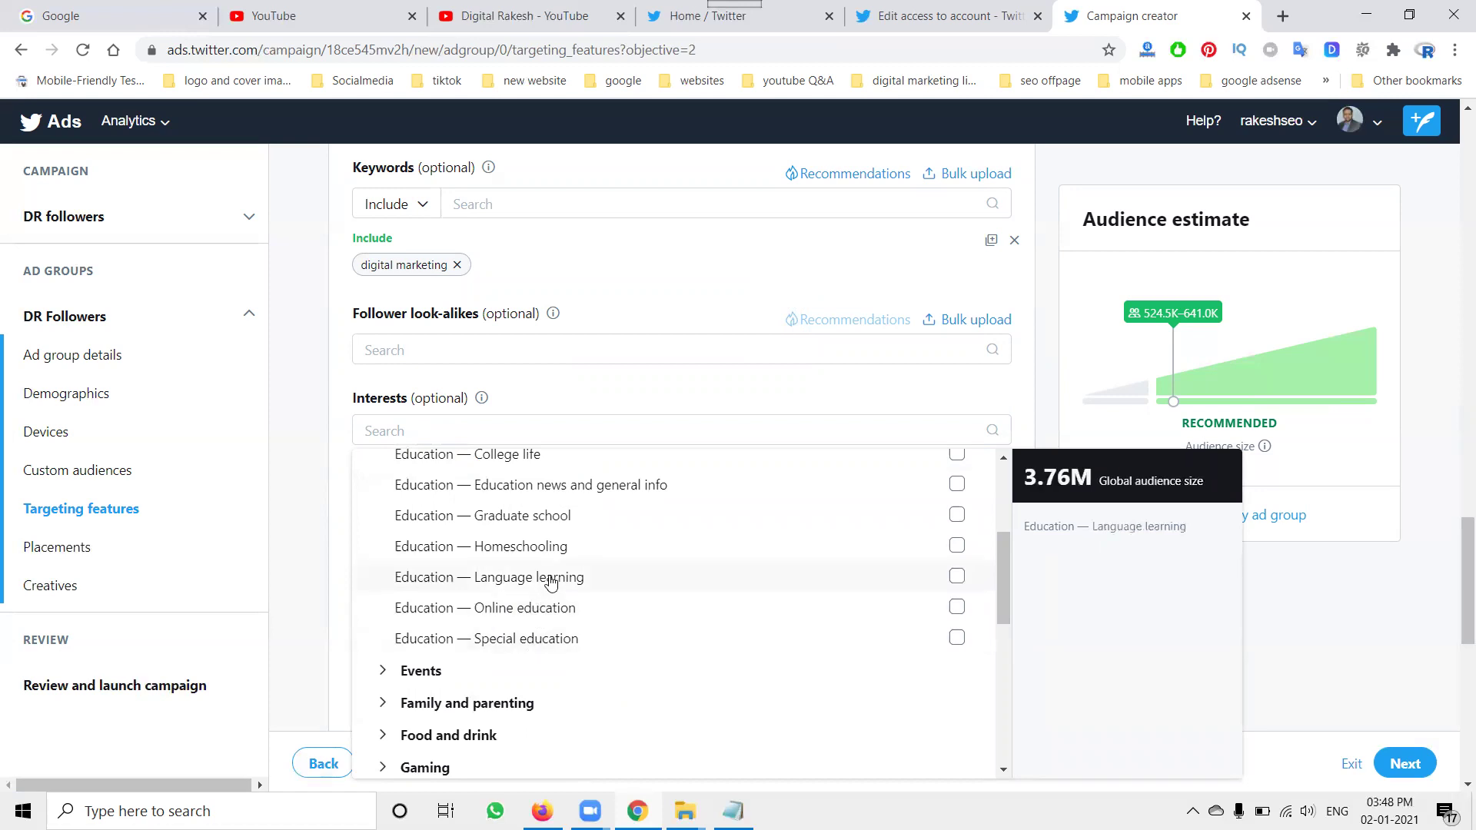
{"action": "left_click", "coordinate": [957, 638]}
{"action": "left_click", "coordinate": [956, 608]}
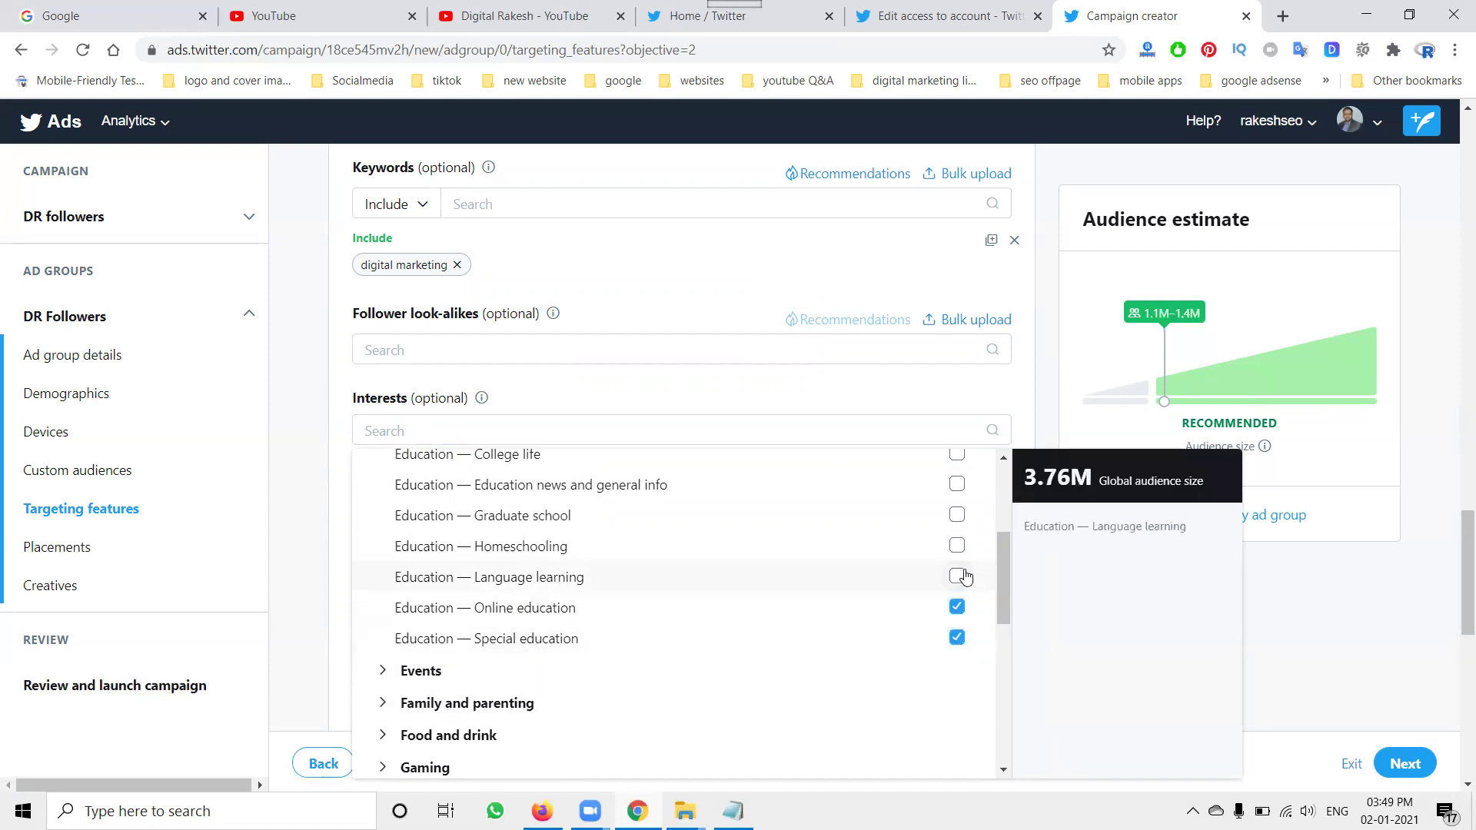
{"action": "left_click", "coordinate": [956, 577]}
{"action": "left_click", "coordinate": [956, 545]}
{"action": "left_click", "coordinate": [956, 514]}
{"action": "left_click", "coordinate": [956, 483]}
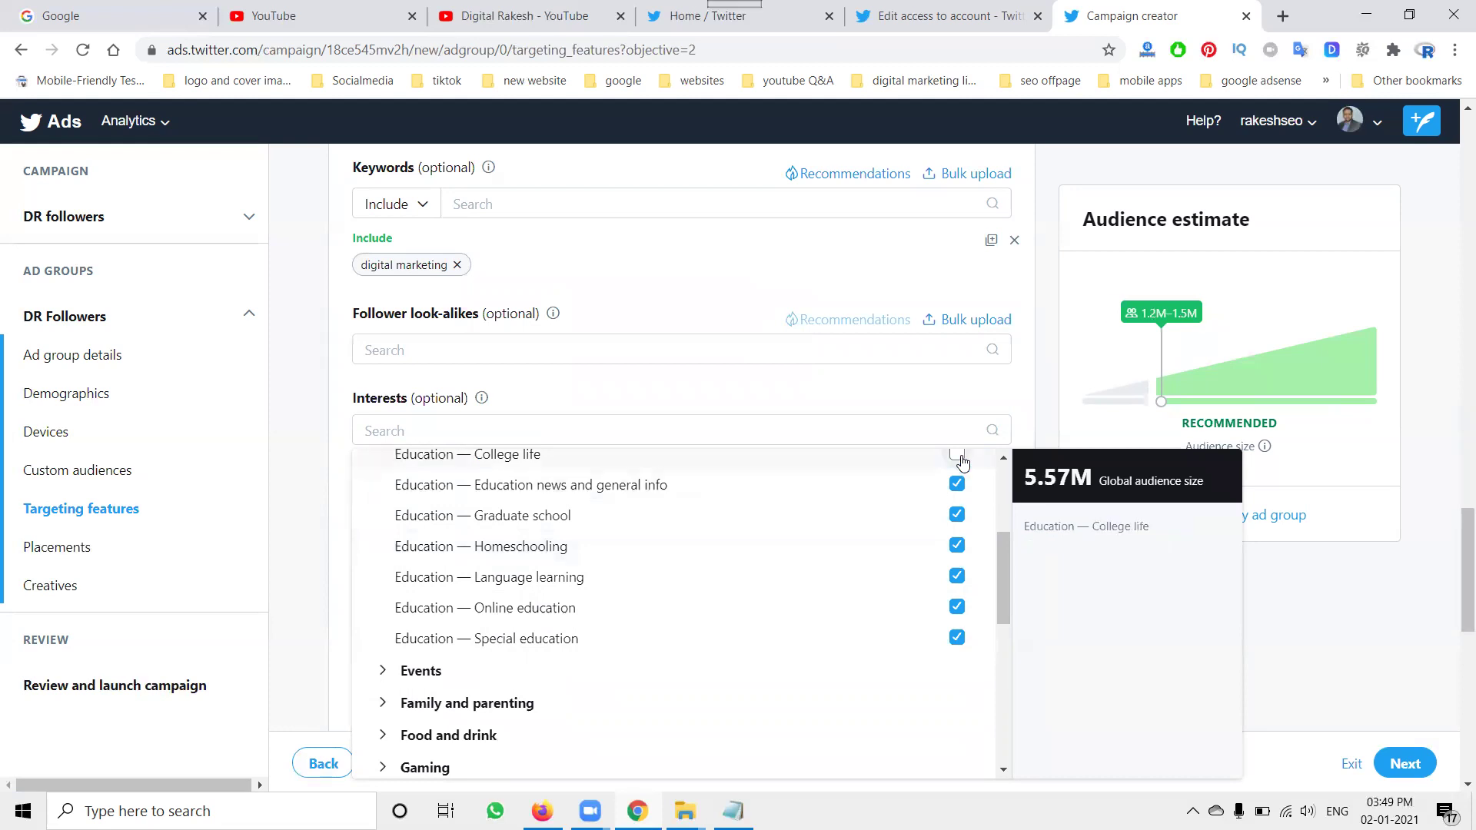
{"action": "left_click", "coordinate": [957, 455]}
{"action": "scroll", "coordinate": [880, 537], "scroll_direction": "up", "scroll_amount": 2}
{"action": "left_click", "coordinate": [958, 545]}
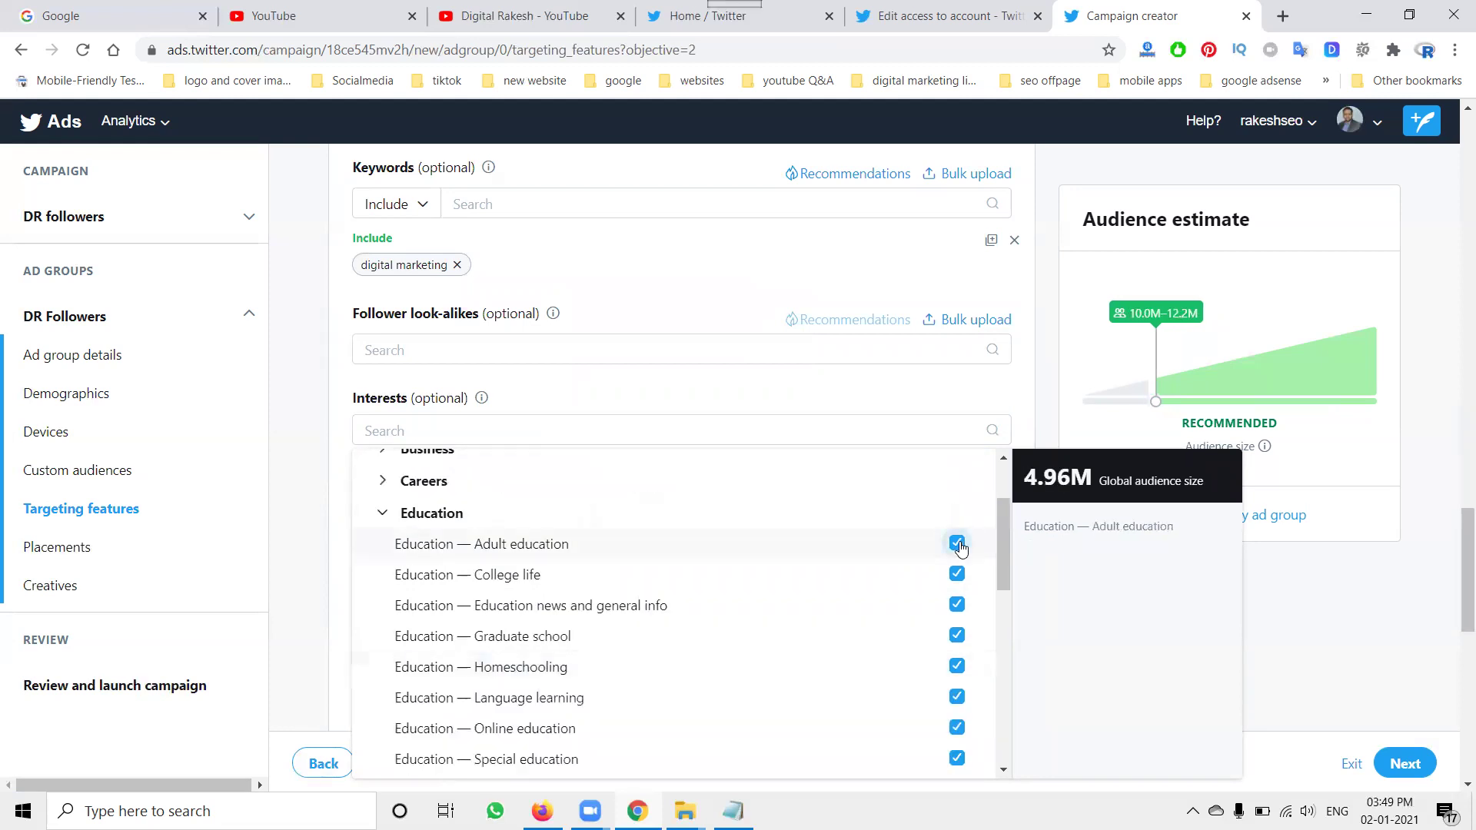
{"action": "left_click", "coordinate": [284, 492]}
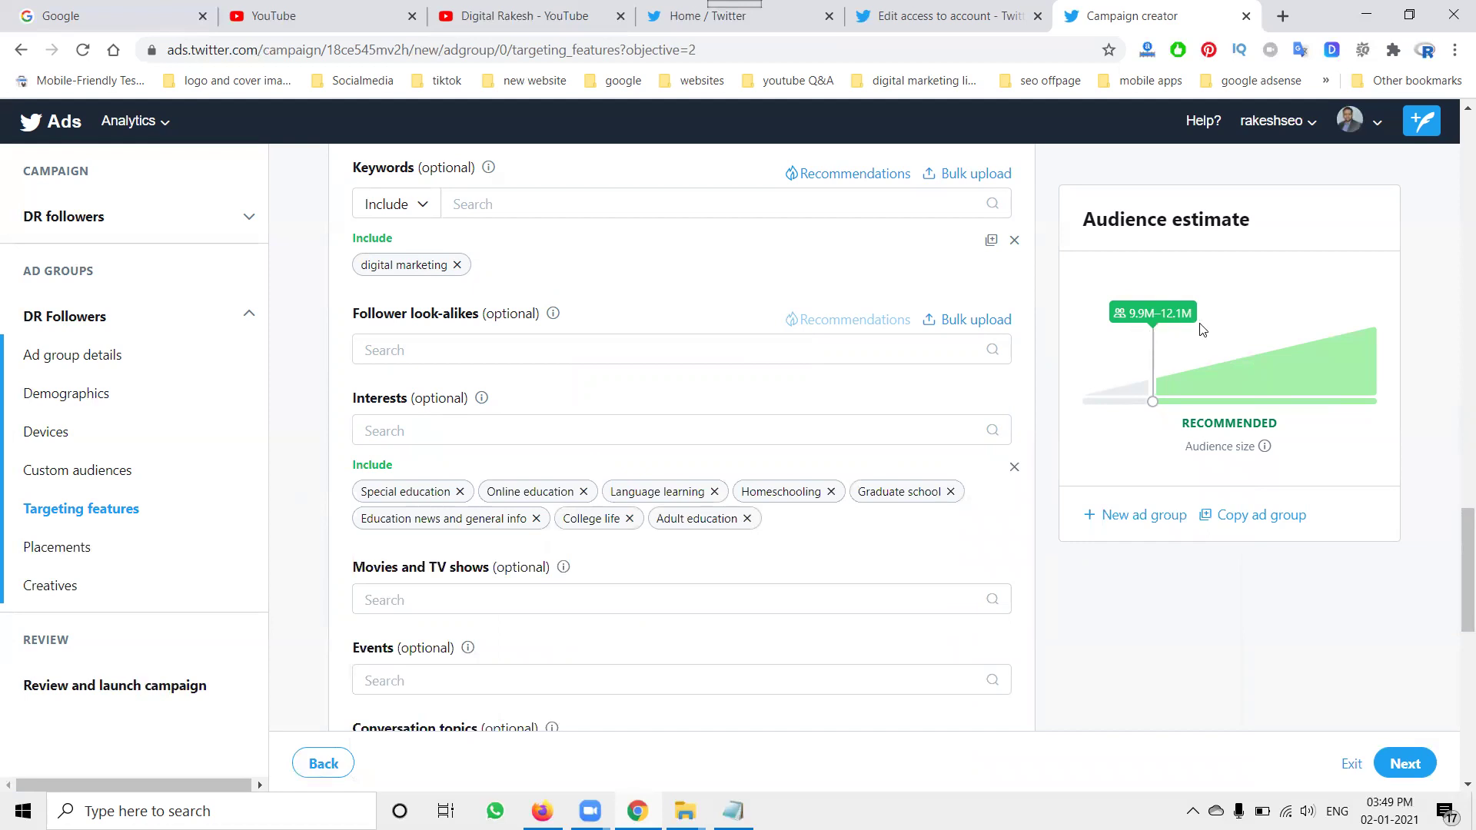
Step: Remove Adult education, Graduate school, Language learning, Homeschooling and College life from the included interests
{"action": "left_click", "coordinate": [746, 520]}
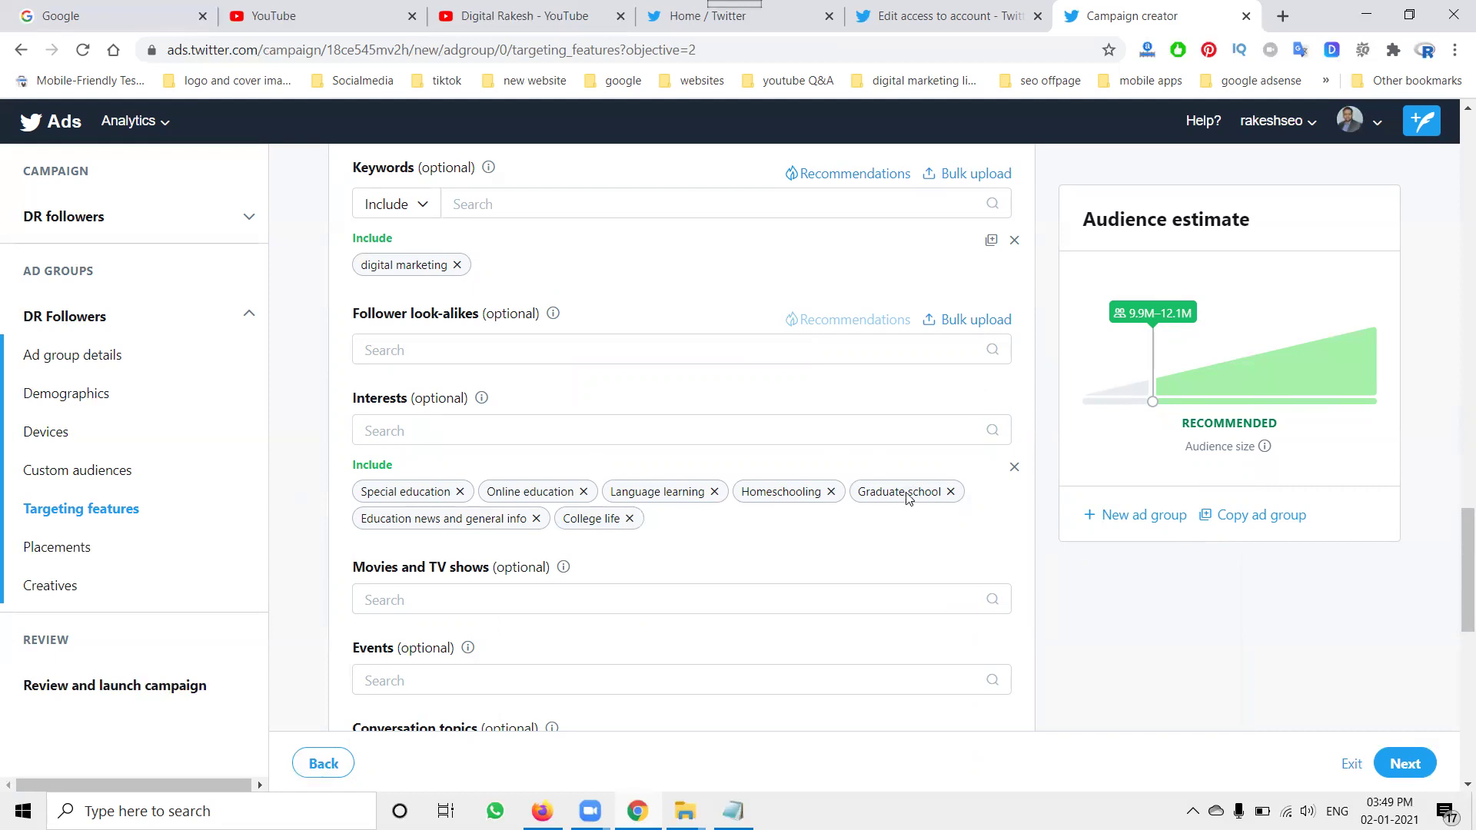
{"action": "left_click", "coordinate": [950, 493]}
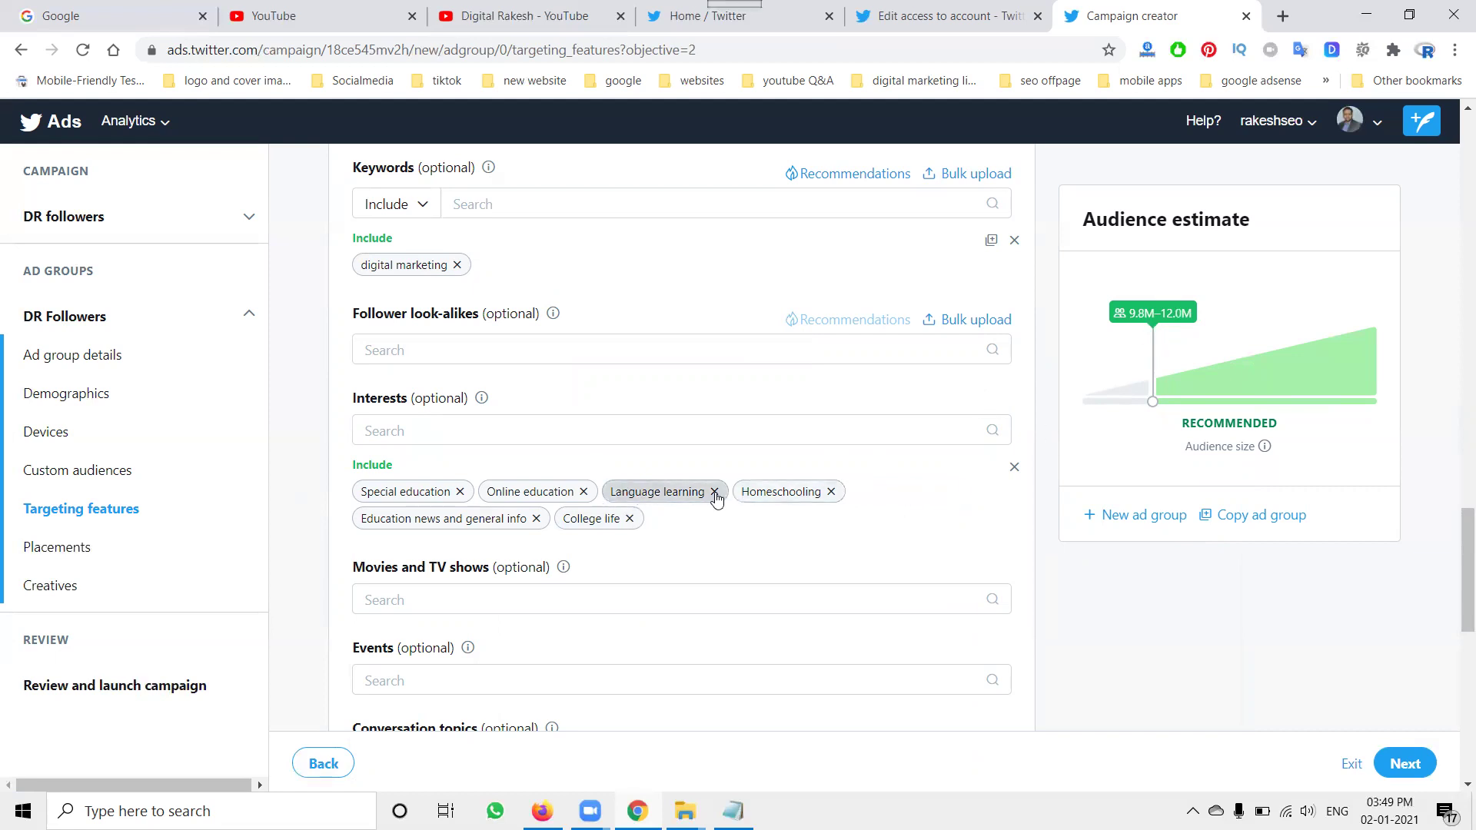
{"action": "left_click", "coordinate": [714, 492]}
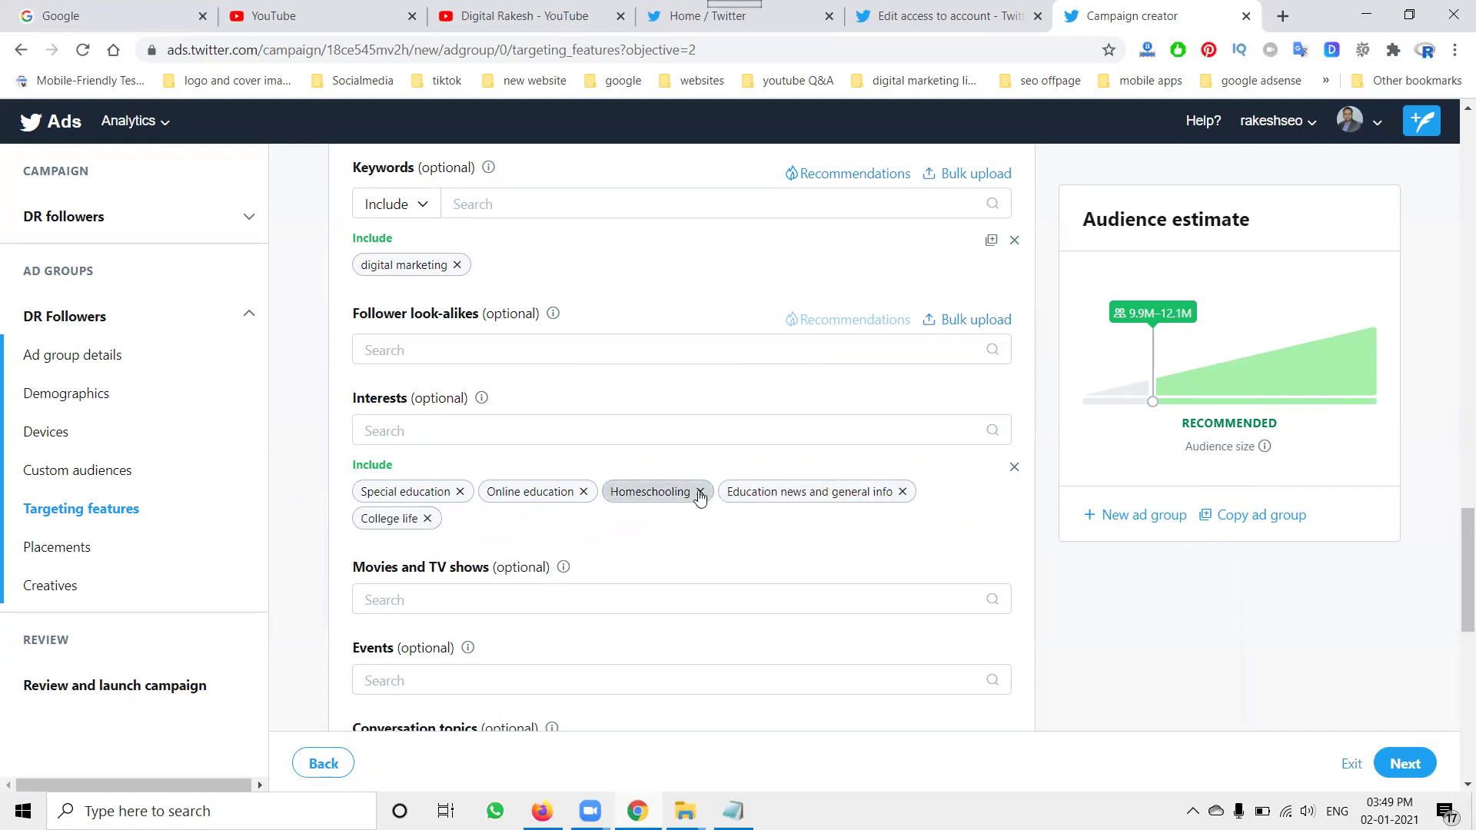
{"action": "left_click", "coordinate": [700, 492]}
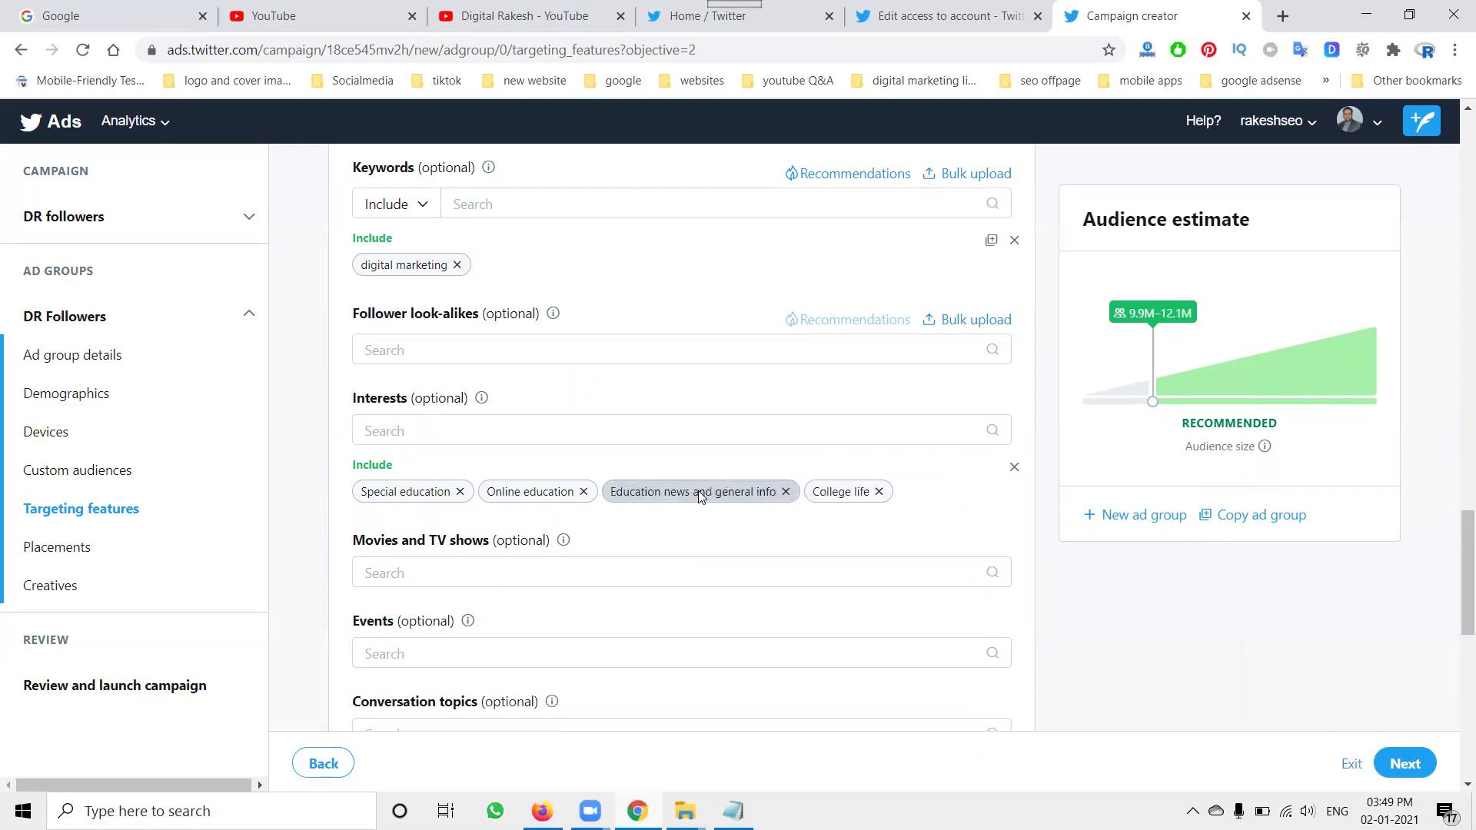
{"action": "left_click", "coordinate": [879, 493]}
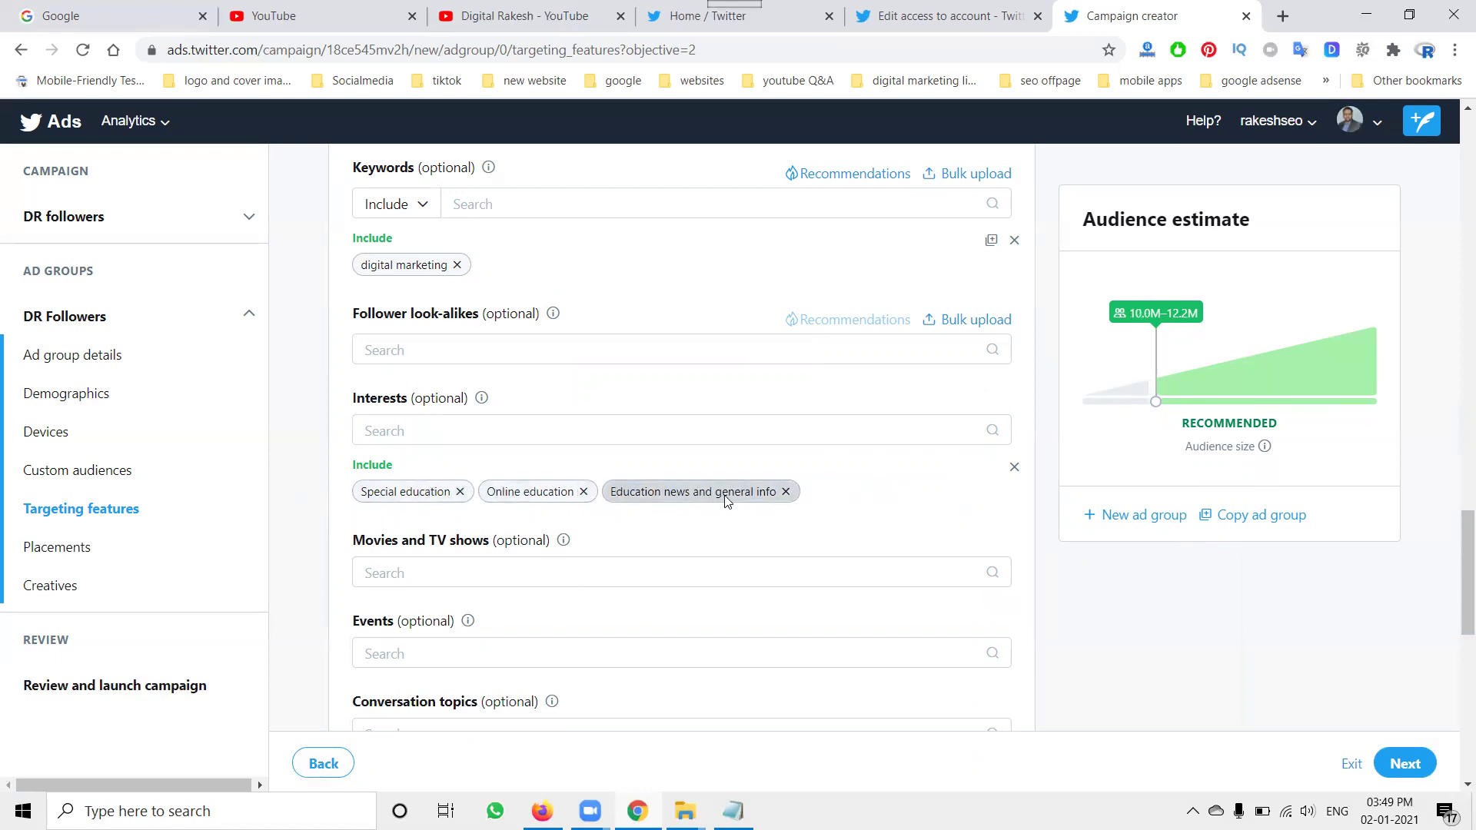
Step: Check the Movies and TV shows targeting and the Sports category of the Events targeting without choosing anything
{"action": "scroll", "coordinate": [335, 511], "scroll_direction": "down", "scroll_amount": 1}
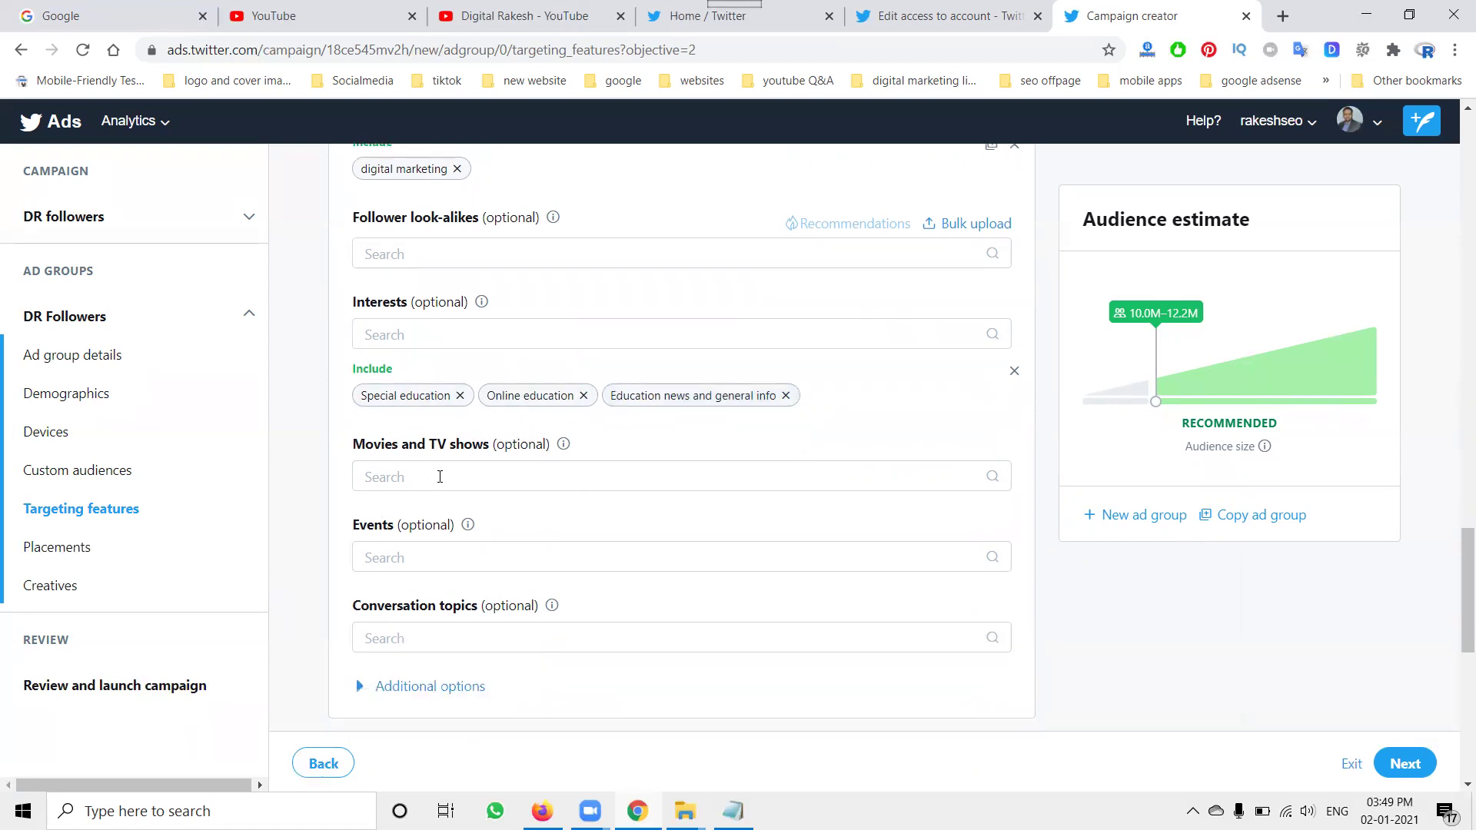
{"action": "left_click", "coordinate": [440, 477]}
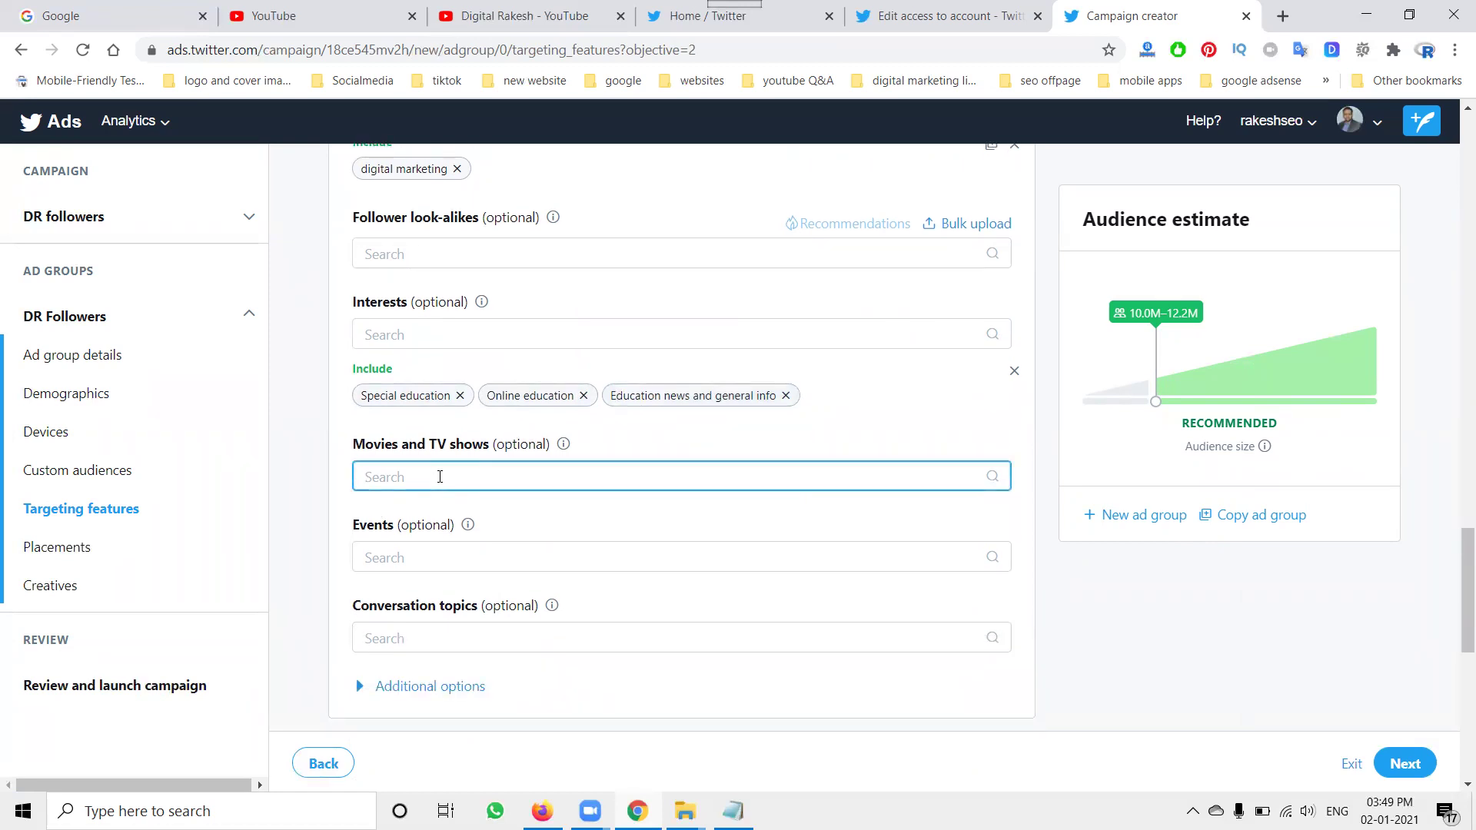
{"action": "left_click", "coordinate": [398, 559]}
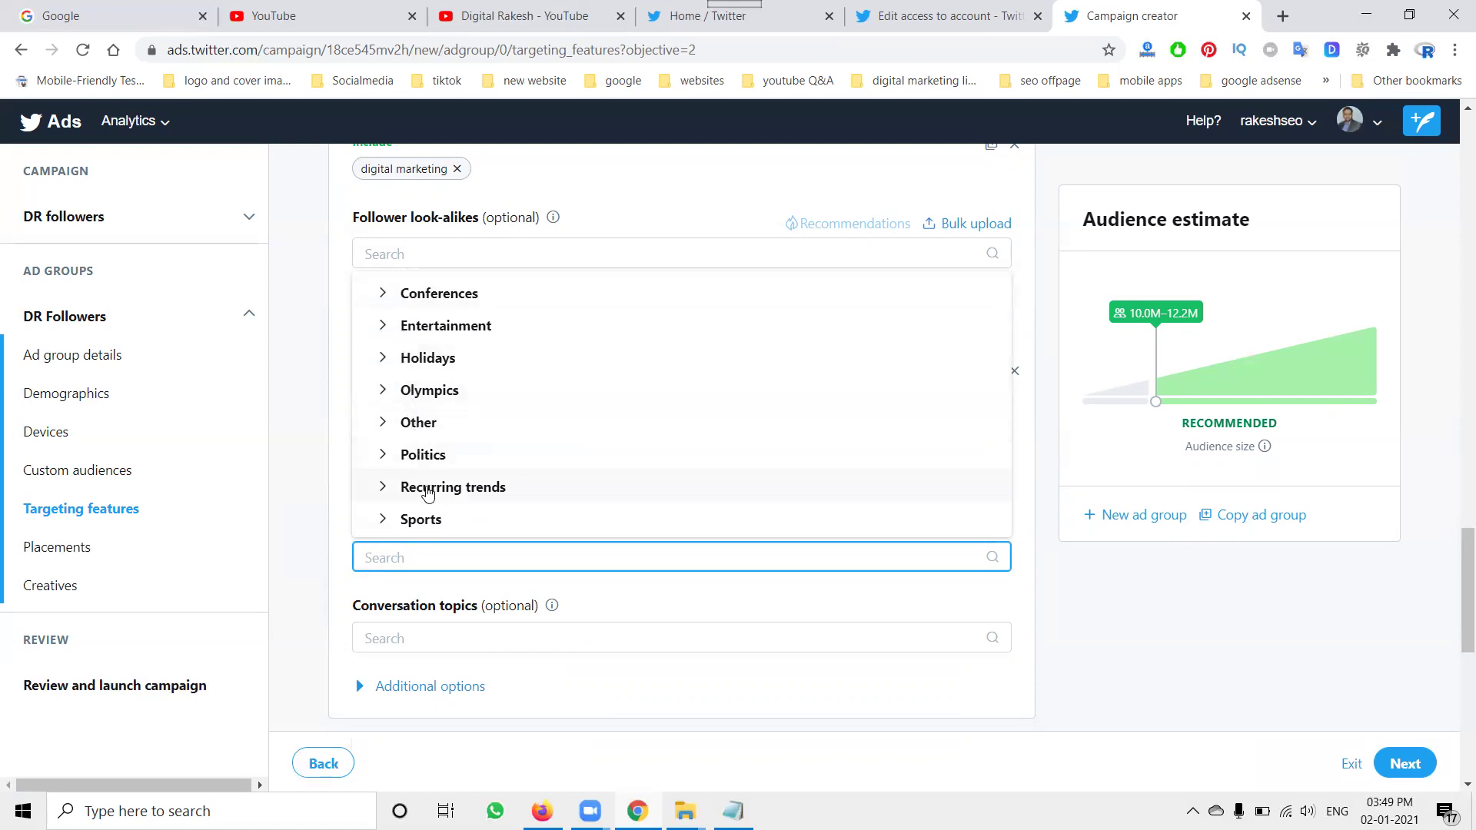
{"action": "left_click", "coordinate": [414, 523]}
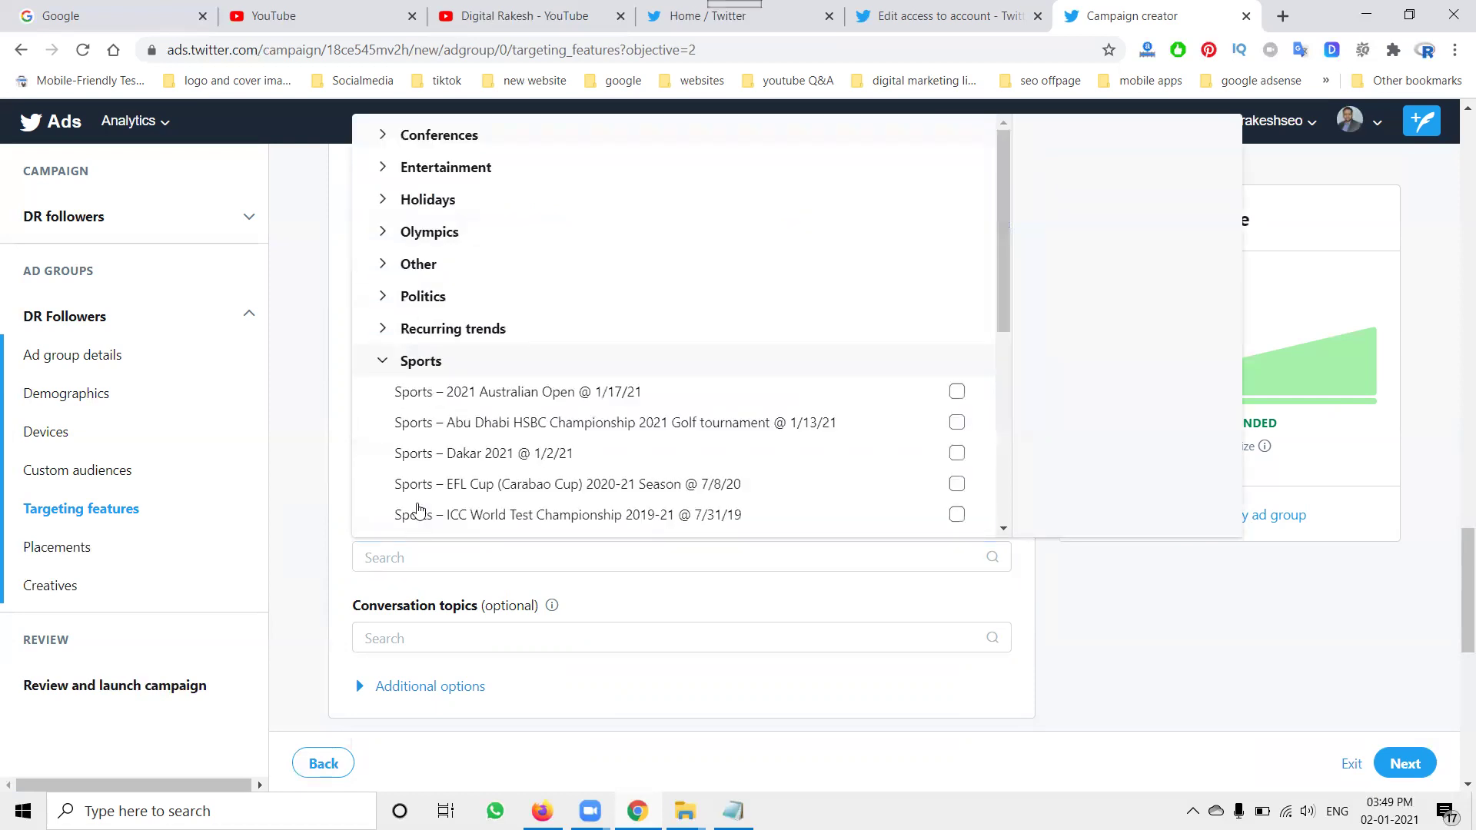
{"action": "left_click", "coordinate": [298, 521]}
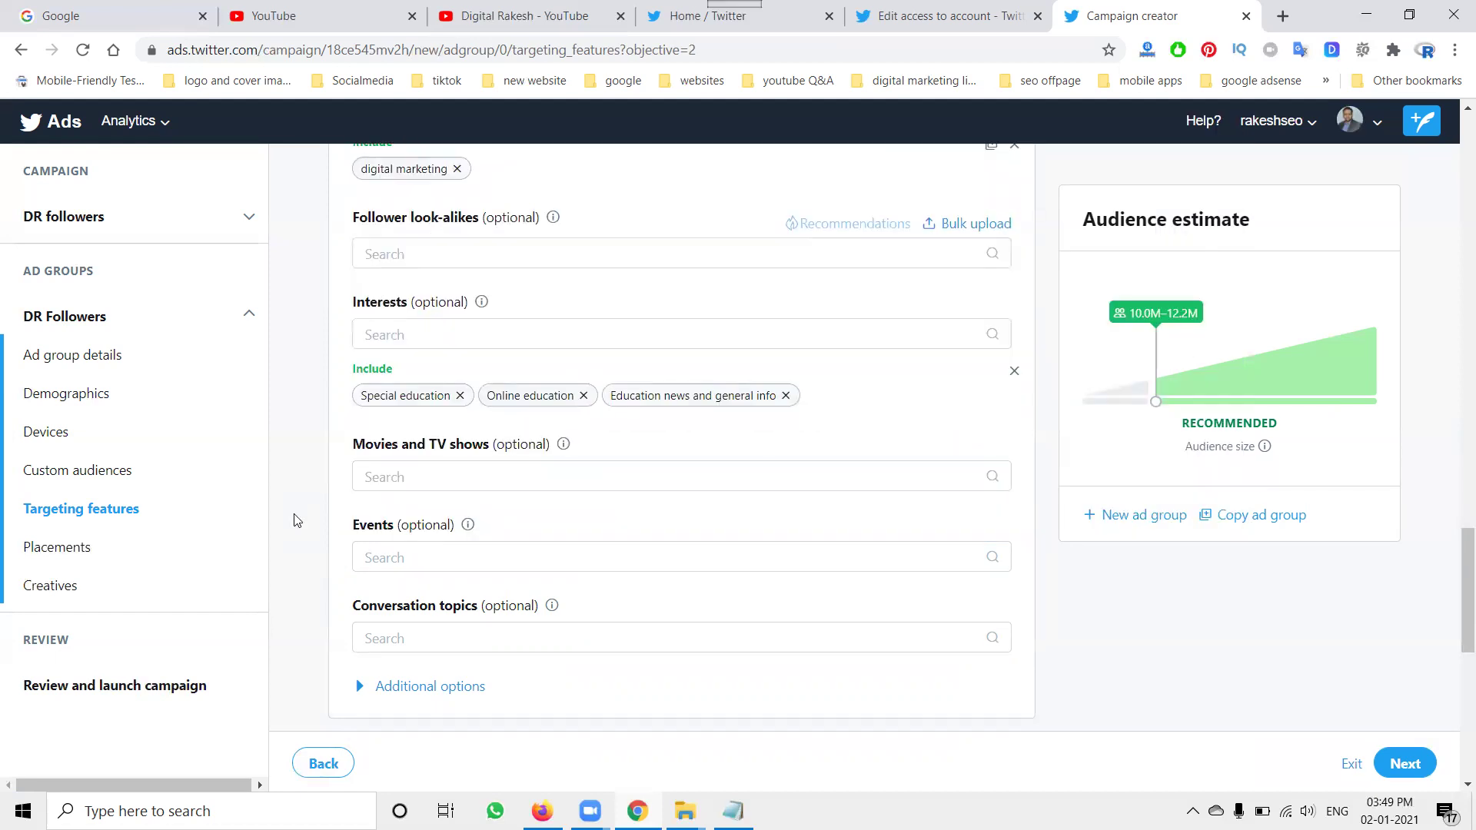
{"action": "scroll", "coordinate": [298, 521], "scroll_direction": "down", "scroll_amount": 1}
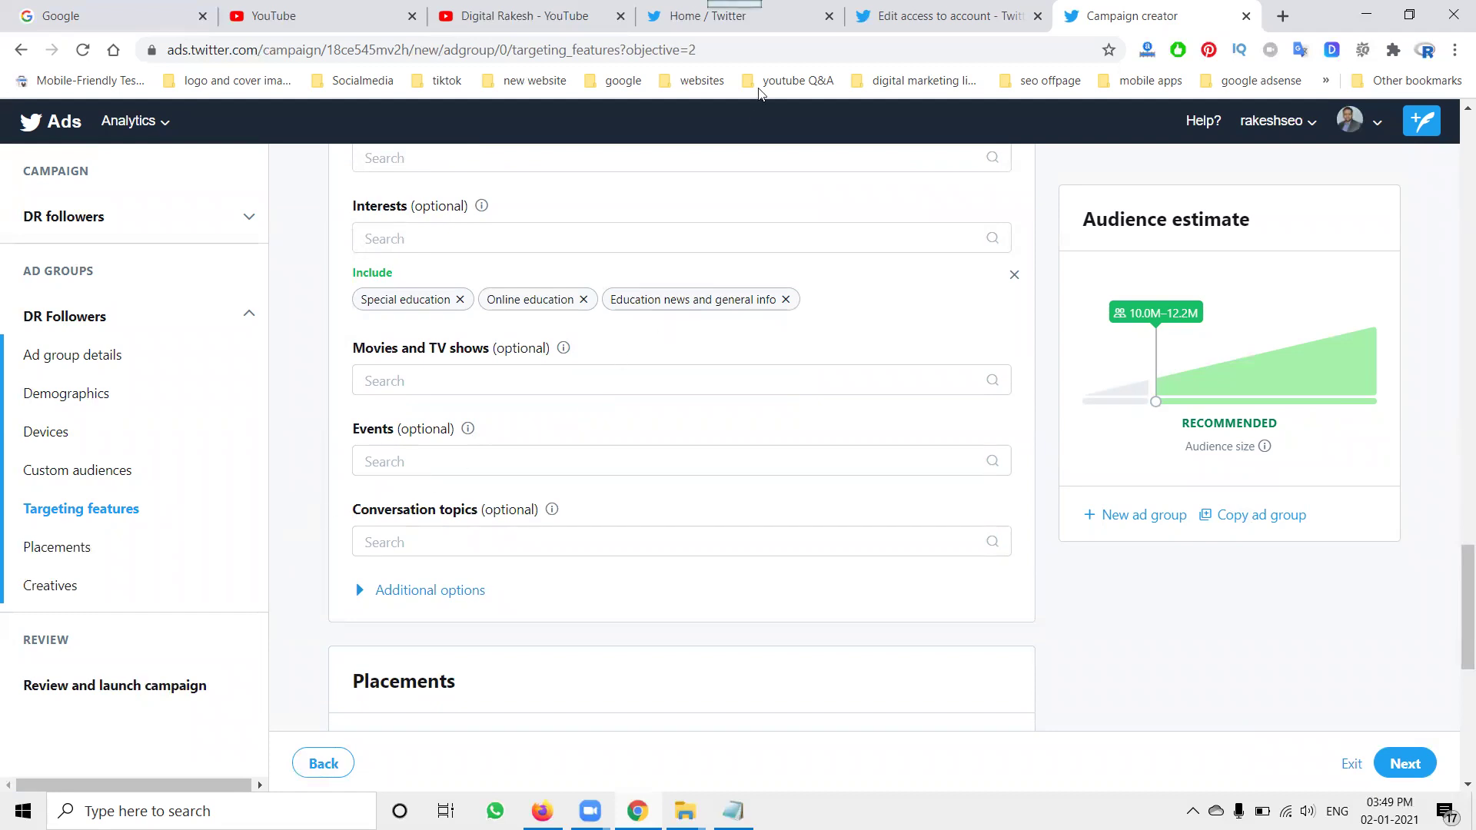
Step: Switch to the Twitter home page, open the account's Analytics and choose its Videos report
{"action": "left_click", "coordinate": [788, 27]}
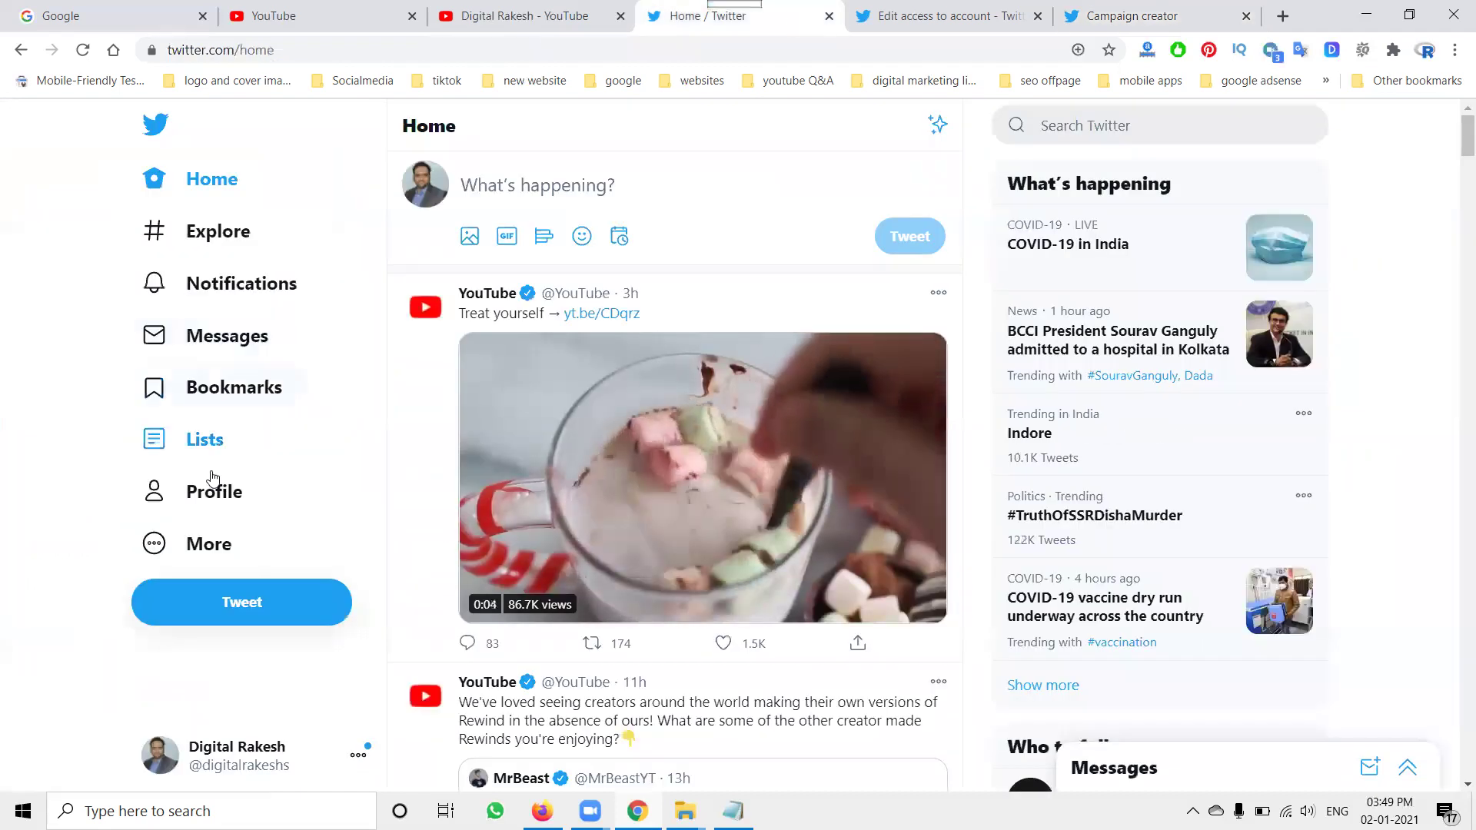
{"action": "left_click", "coordinate": [203, 543]}
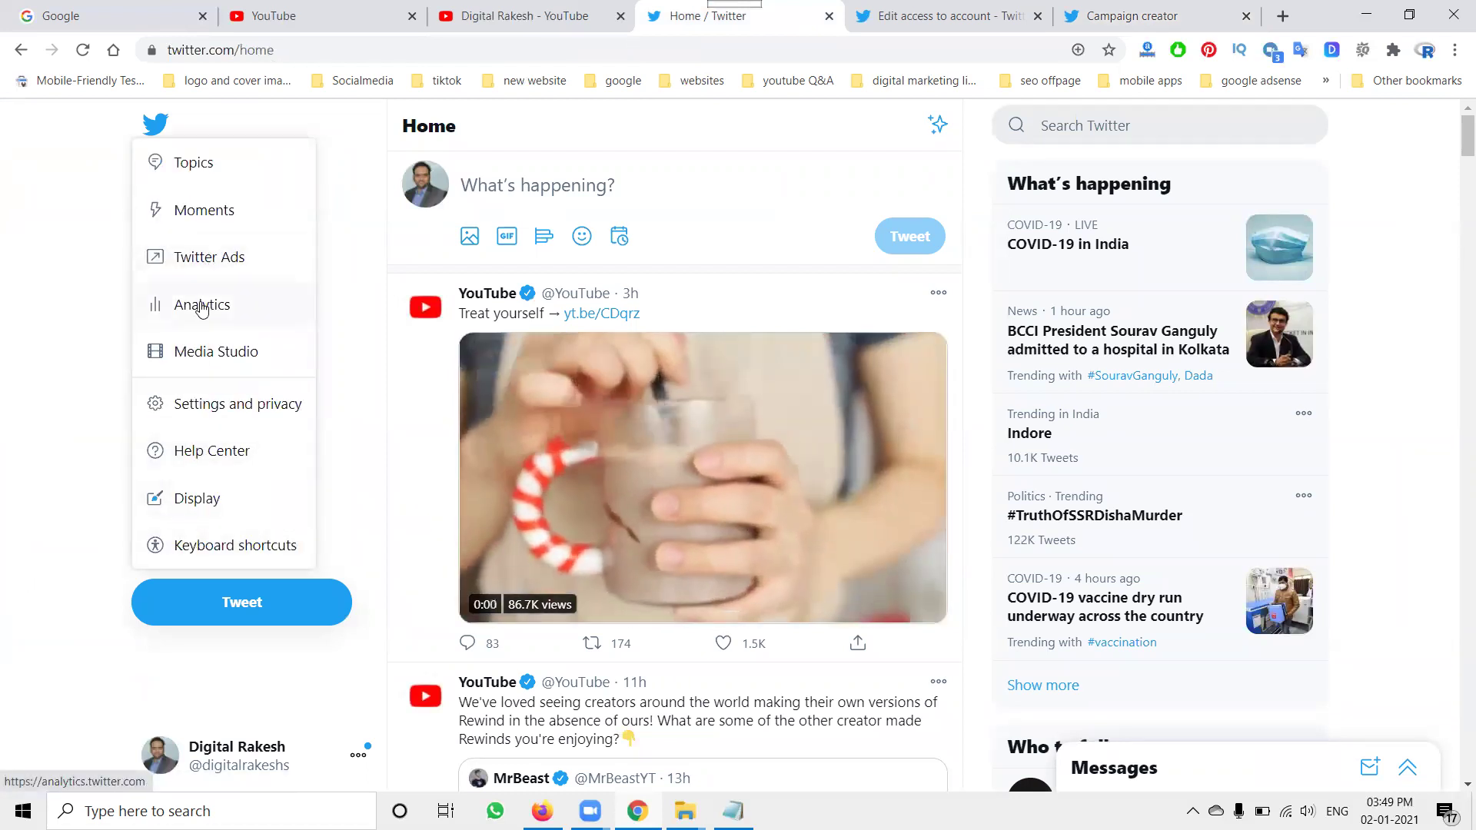
{"action": "left_click", "coordinate": [202, 306]}
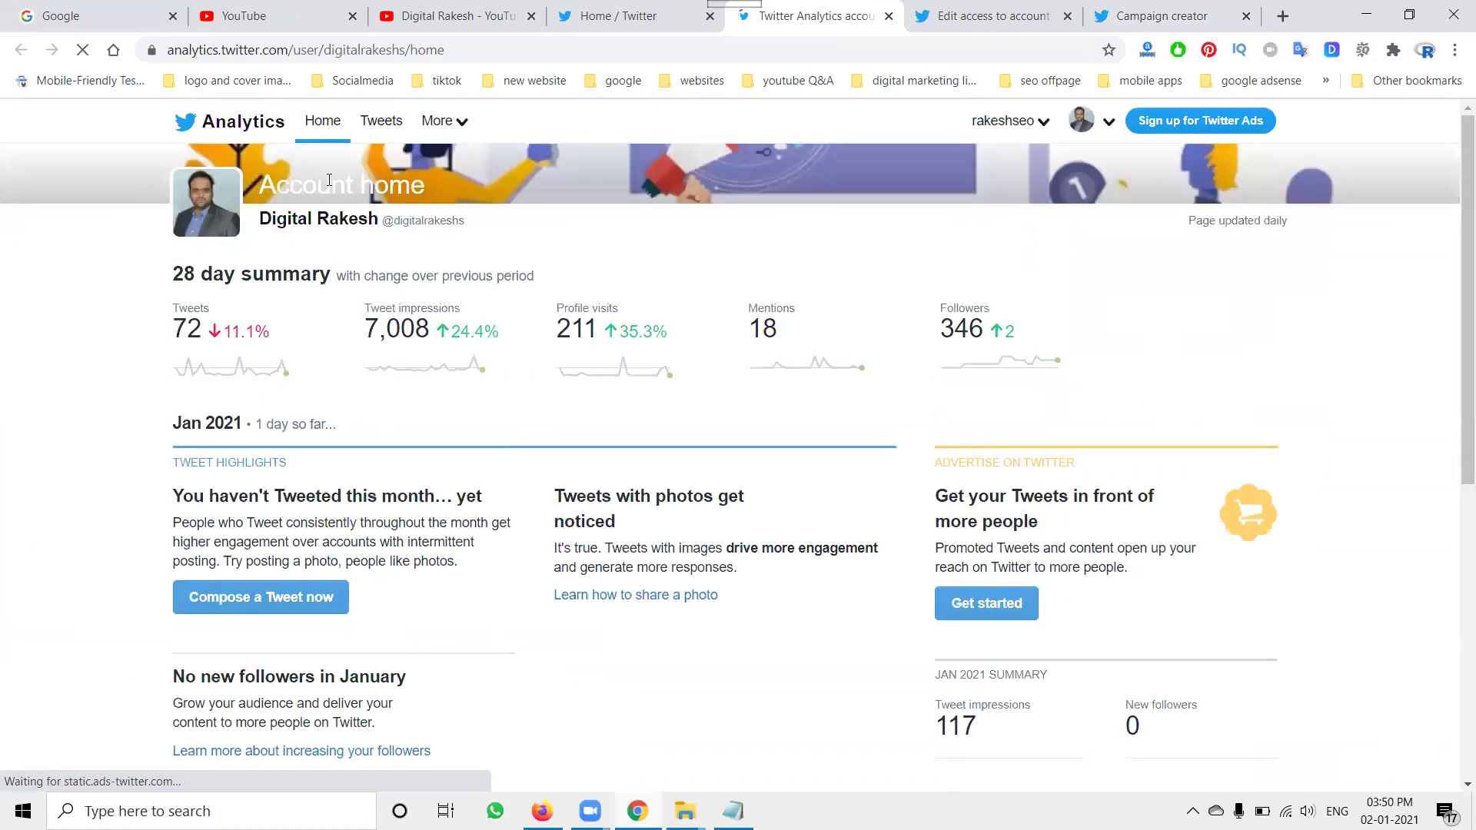
{"action": "left_click", "coordinate": [439, 123]}
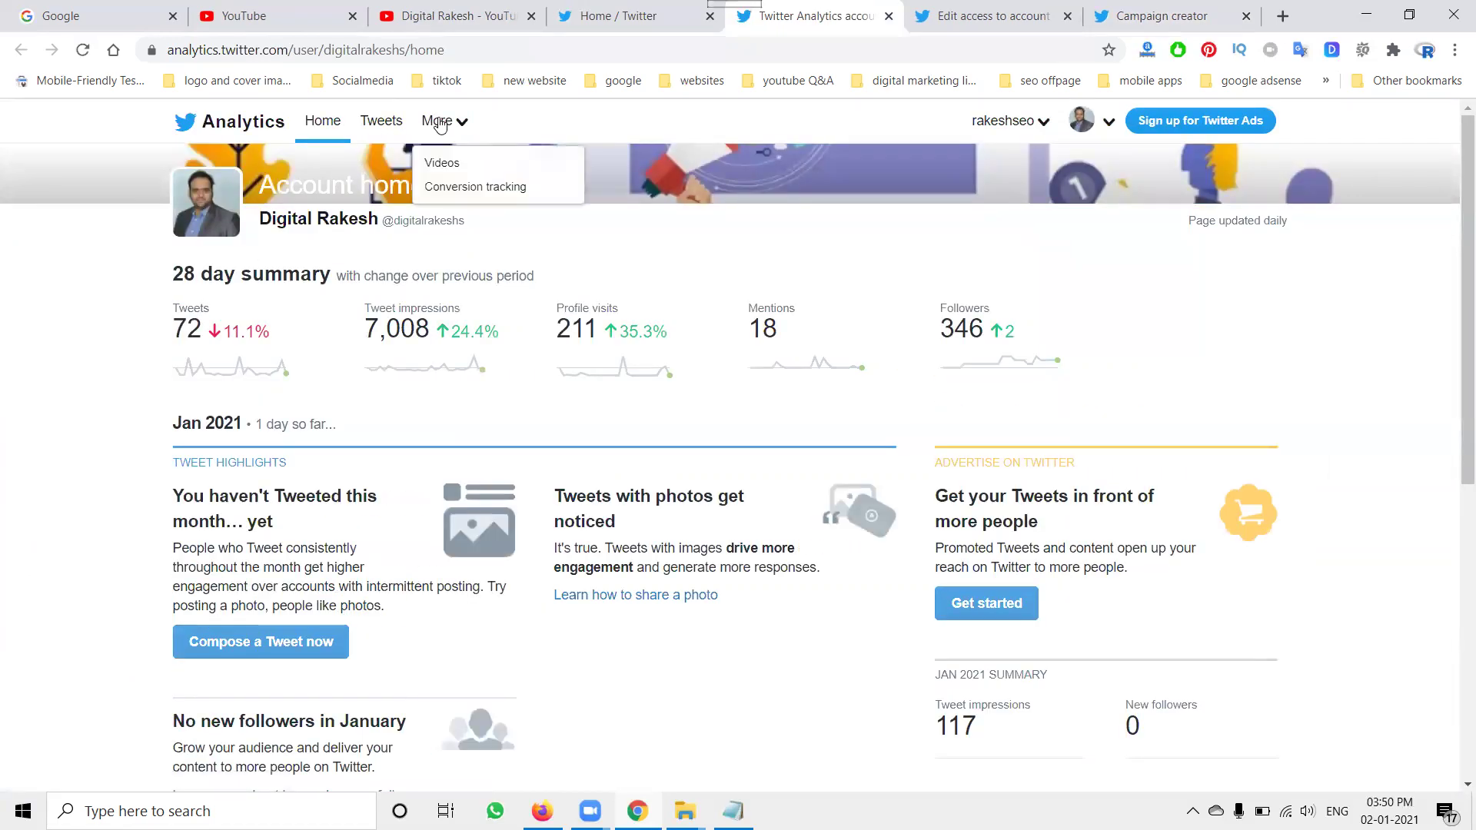
{"action": "left_click", "coordinate": [453, 165]}
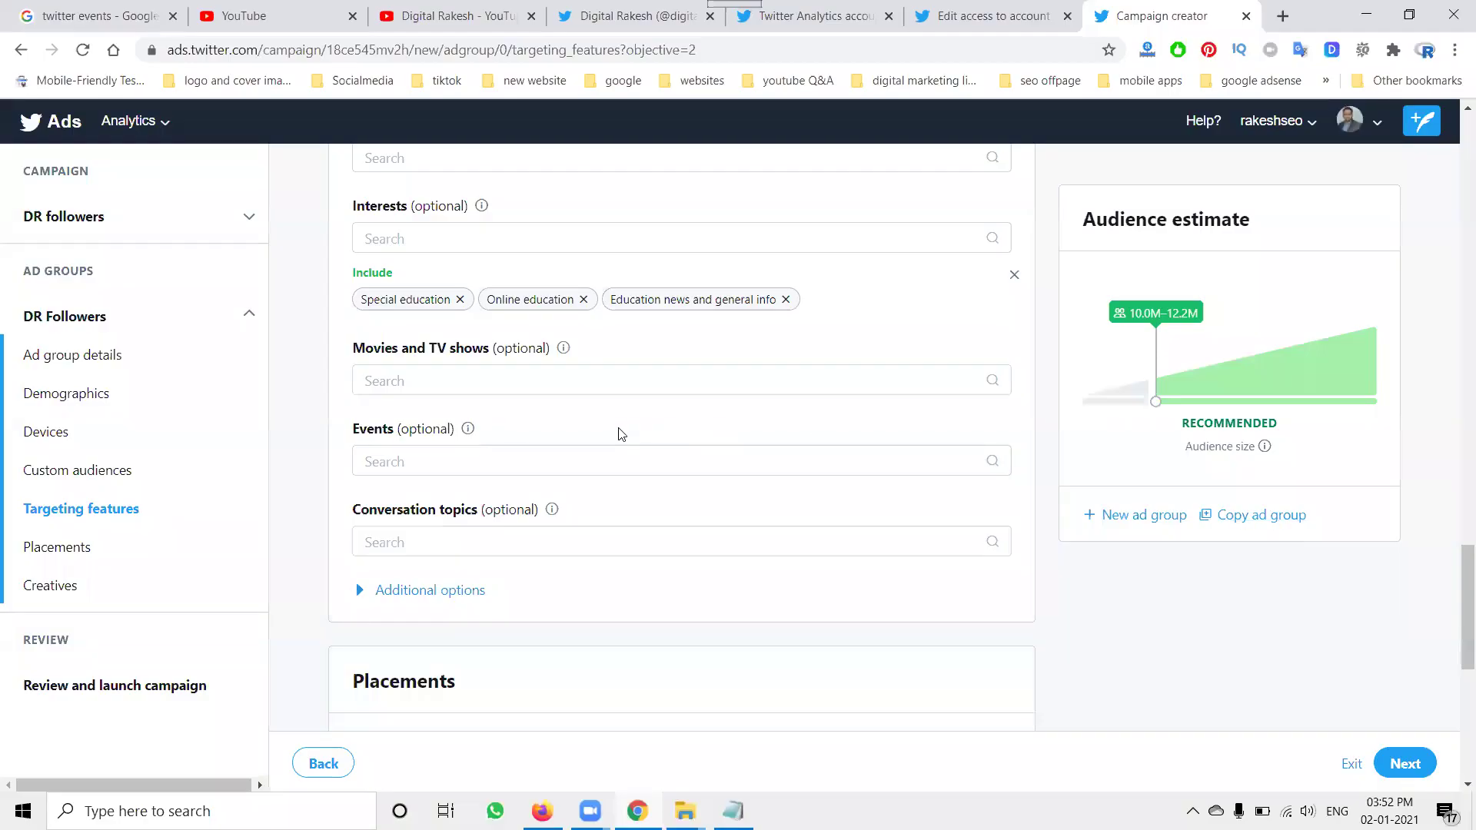
Step: Review the remaining targeting features, the Placements section and the Creatives section of the ad group
{"action": "scroll", "coordinate": [588, 444], "scroll_direction": "down", "scroll_amount": 6}
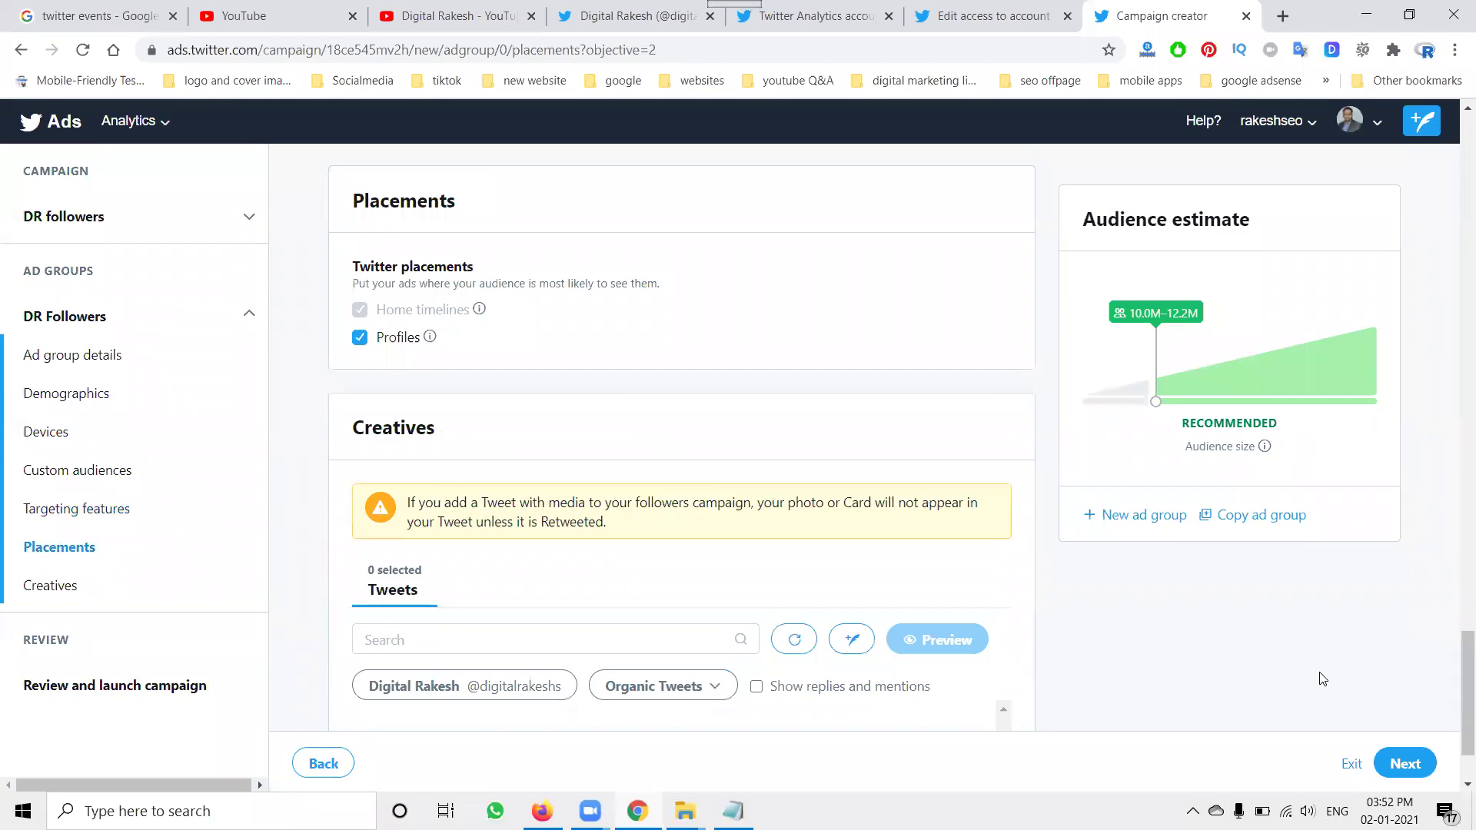
{"action": "scroll", "coordinate": [1322, 679], "scroll_direction": "up", "scroll_amount": 5}
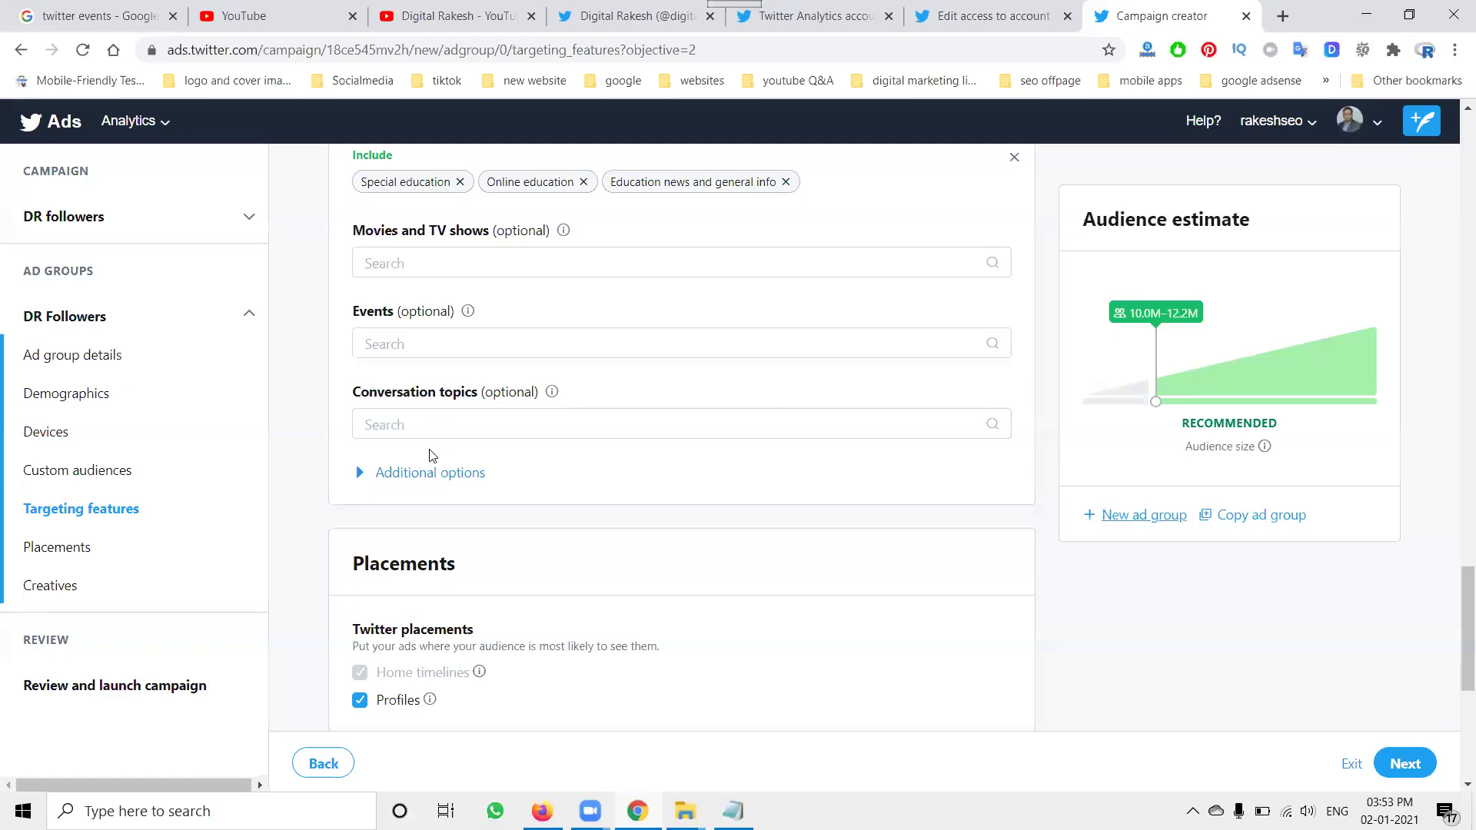
{"action": "scroll", "coordinate": [428, 461], "scroll_direction": "down", "scroll_amount": 3}
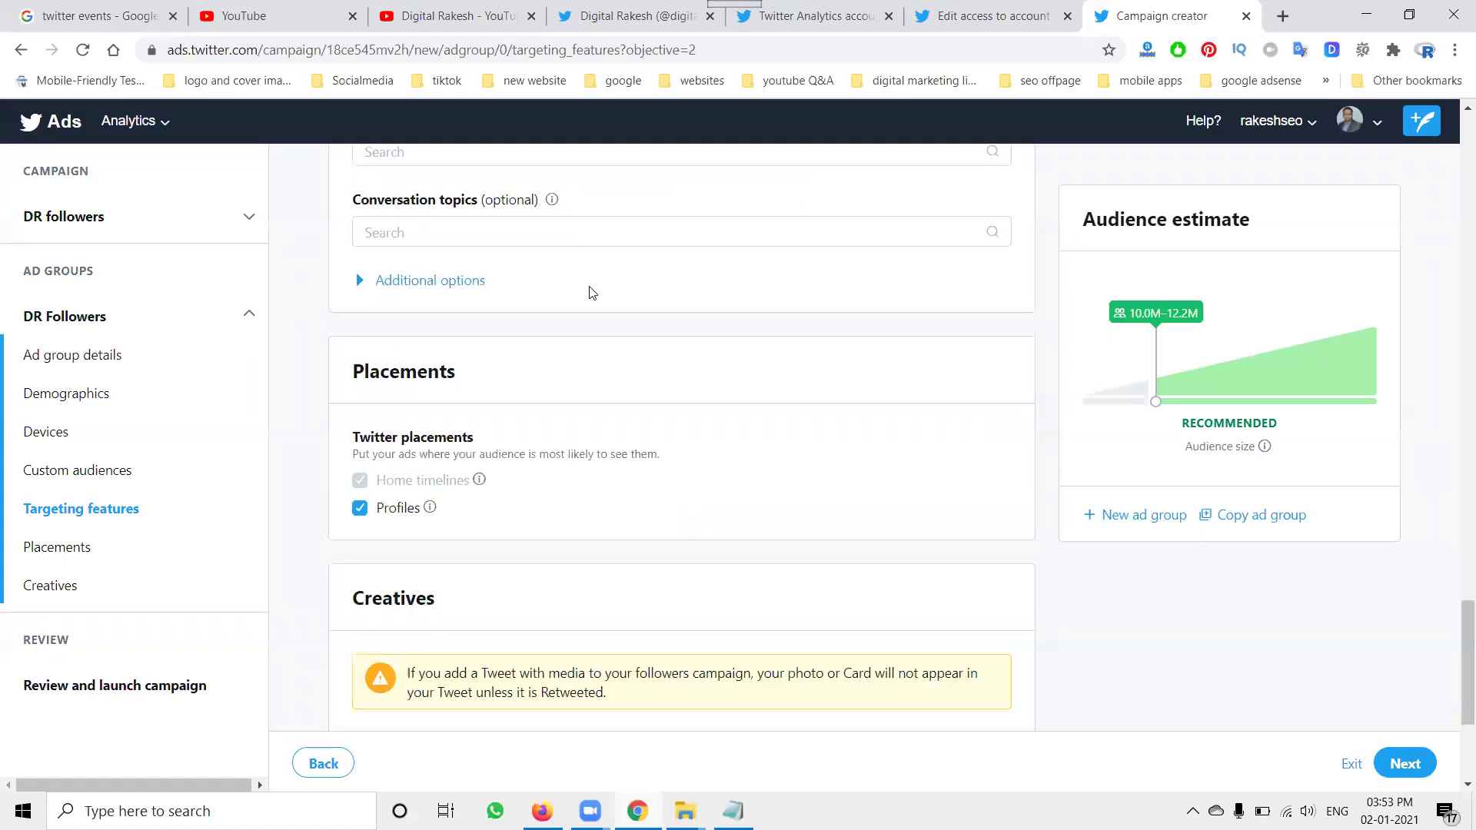
Step: Switch to Twitter, open the Home timeline and look through the posts in the feed
{"action": "left_click", "coordinate": [616, 22]}
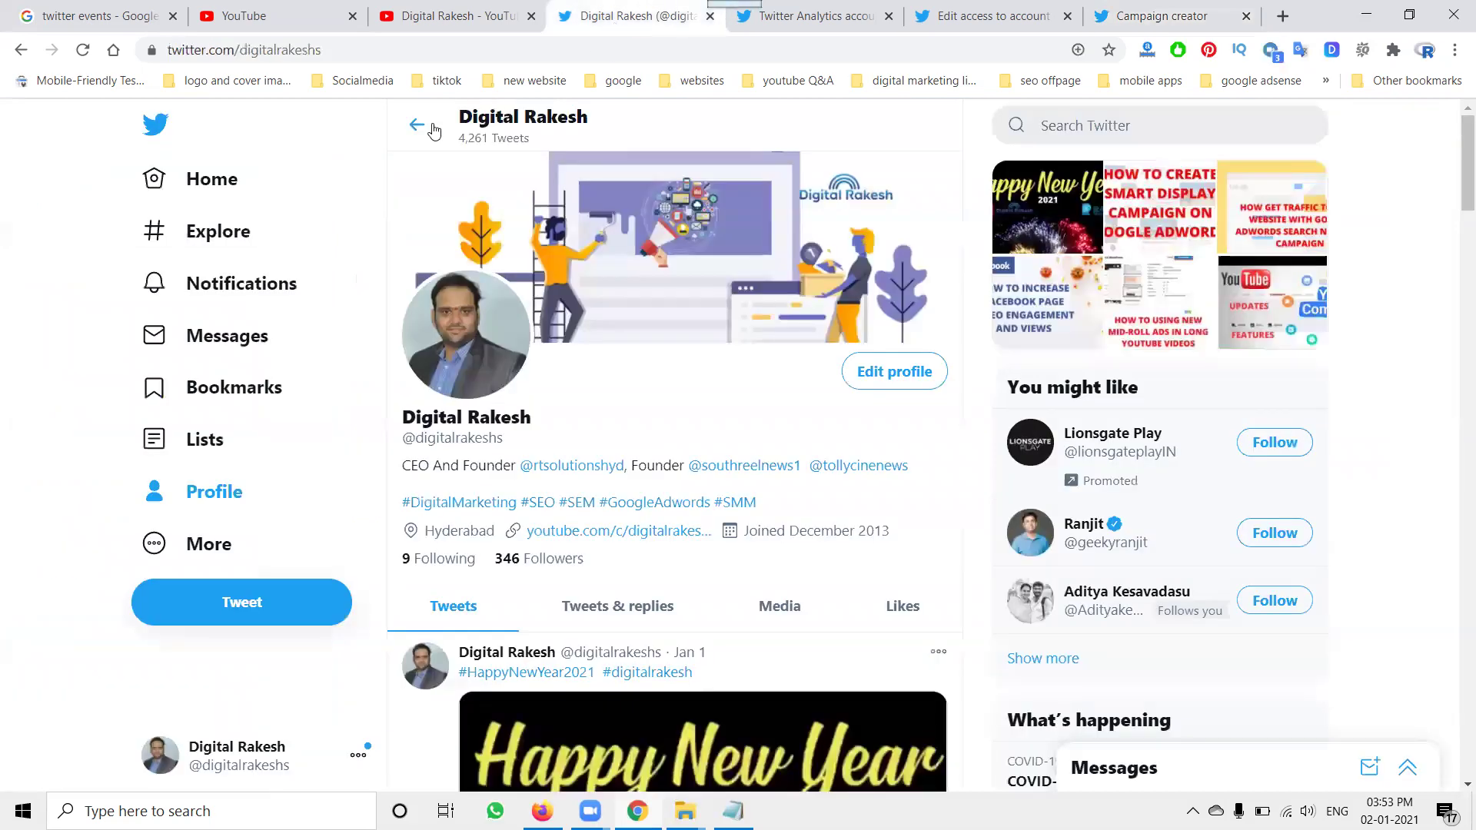
{"action": "left_click", "coordinate": [213, 178]}
{"action": "scroll", "coordinate": [464, 331], "scroll_direction": "down", "scroll_amount": 12}
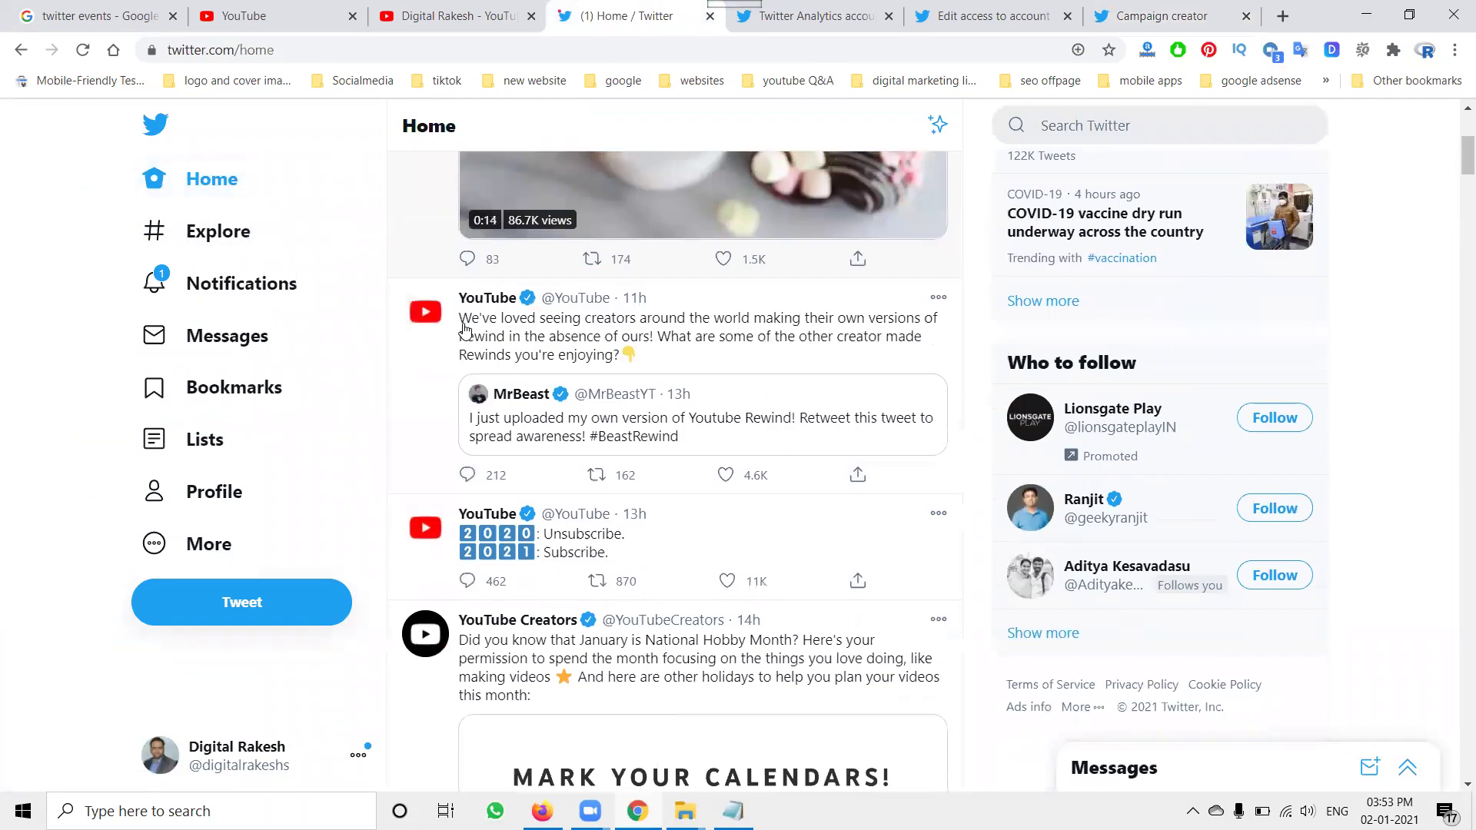
{"action": "scroll", "coordinate": [466, 331], "scroll_direction": "down", "scroll_amount": 9}
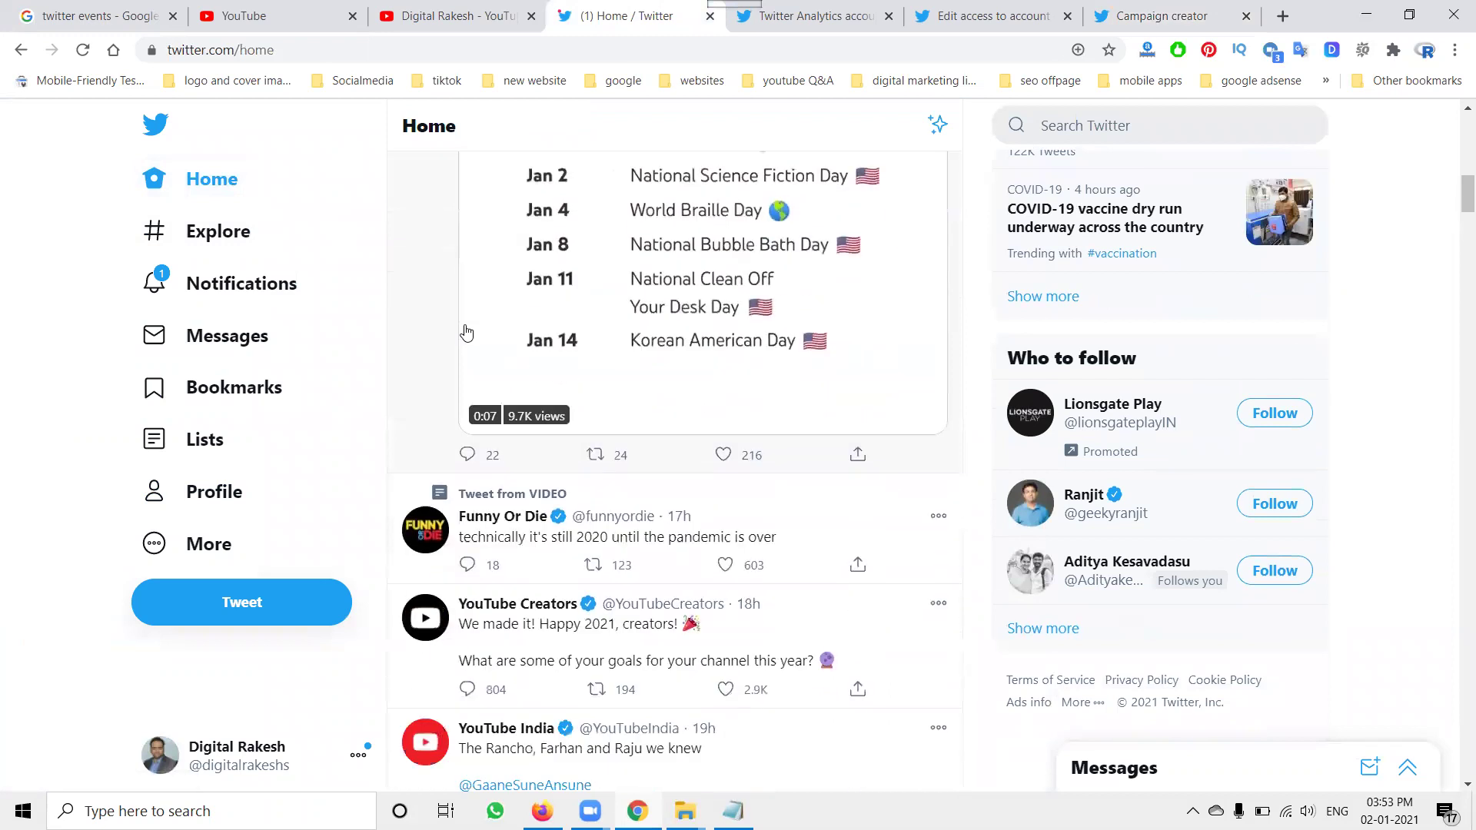
{"action": "scroll", "coordinate": [466, 331], "scroll_direction": "down", "scroll_amount": 12}
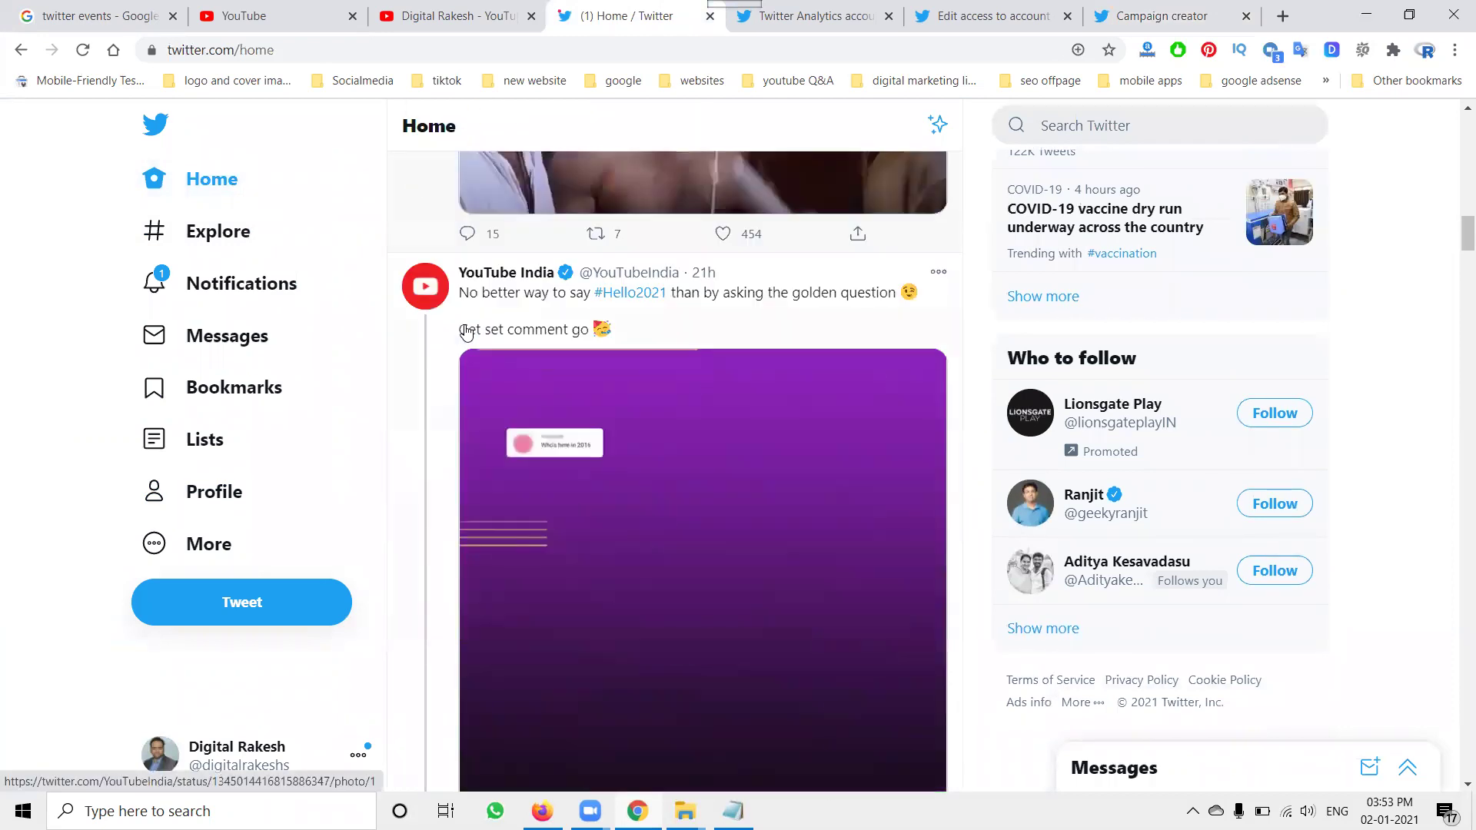
{"action": "scroll", "coordinate": [466, 331], "scroll_direction": "down", "scroll_amount": 11}
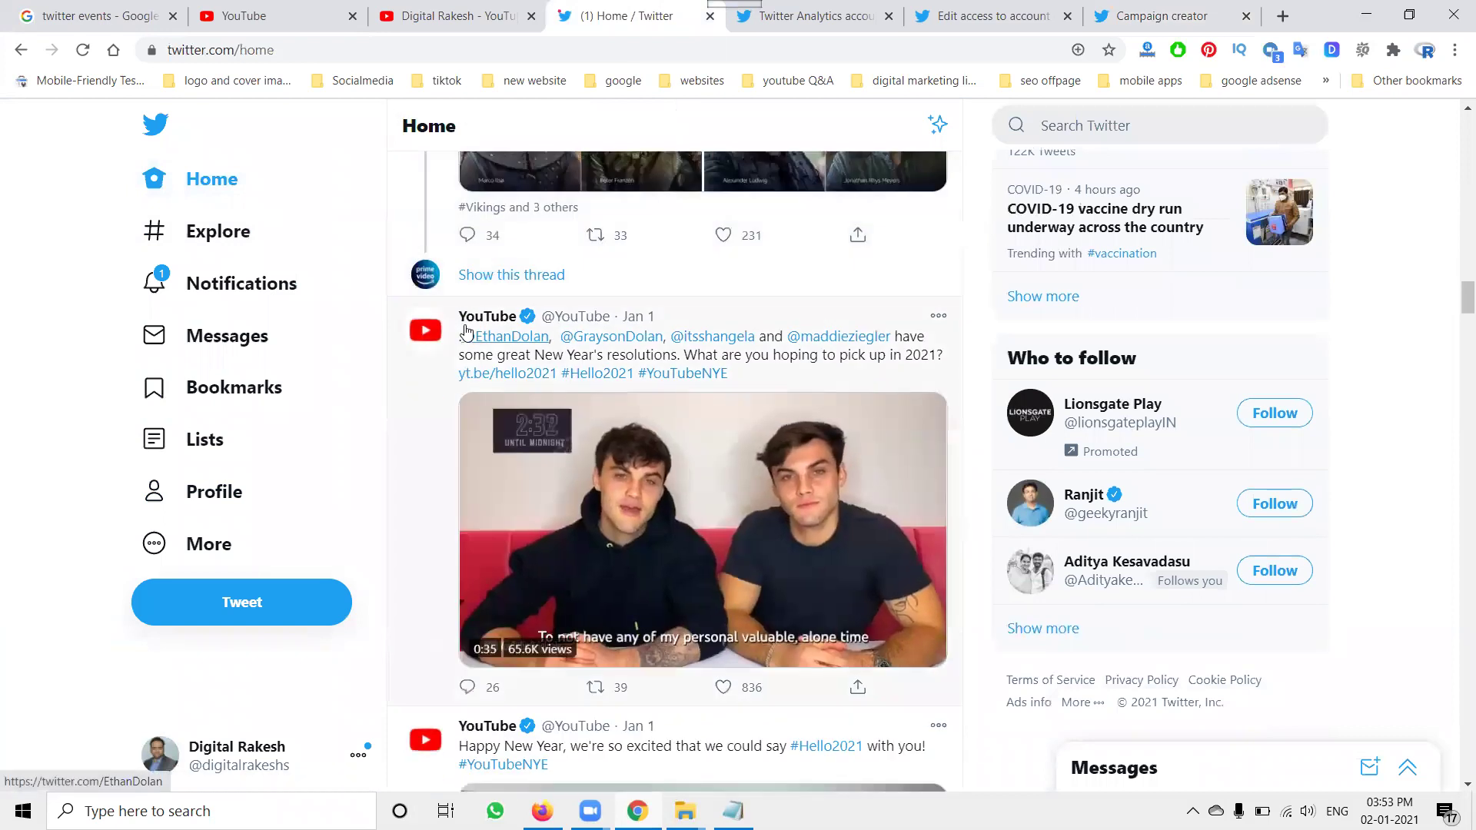
Step: Reload the Home timeline and examine its posts back to those of Dec 31, 2020
{"action": "key", "text": "F5"}
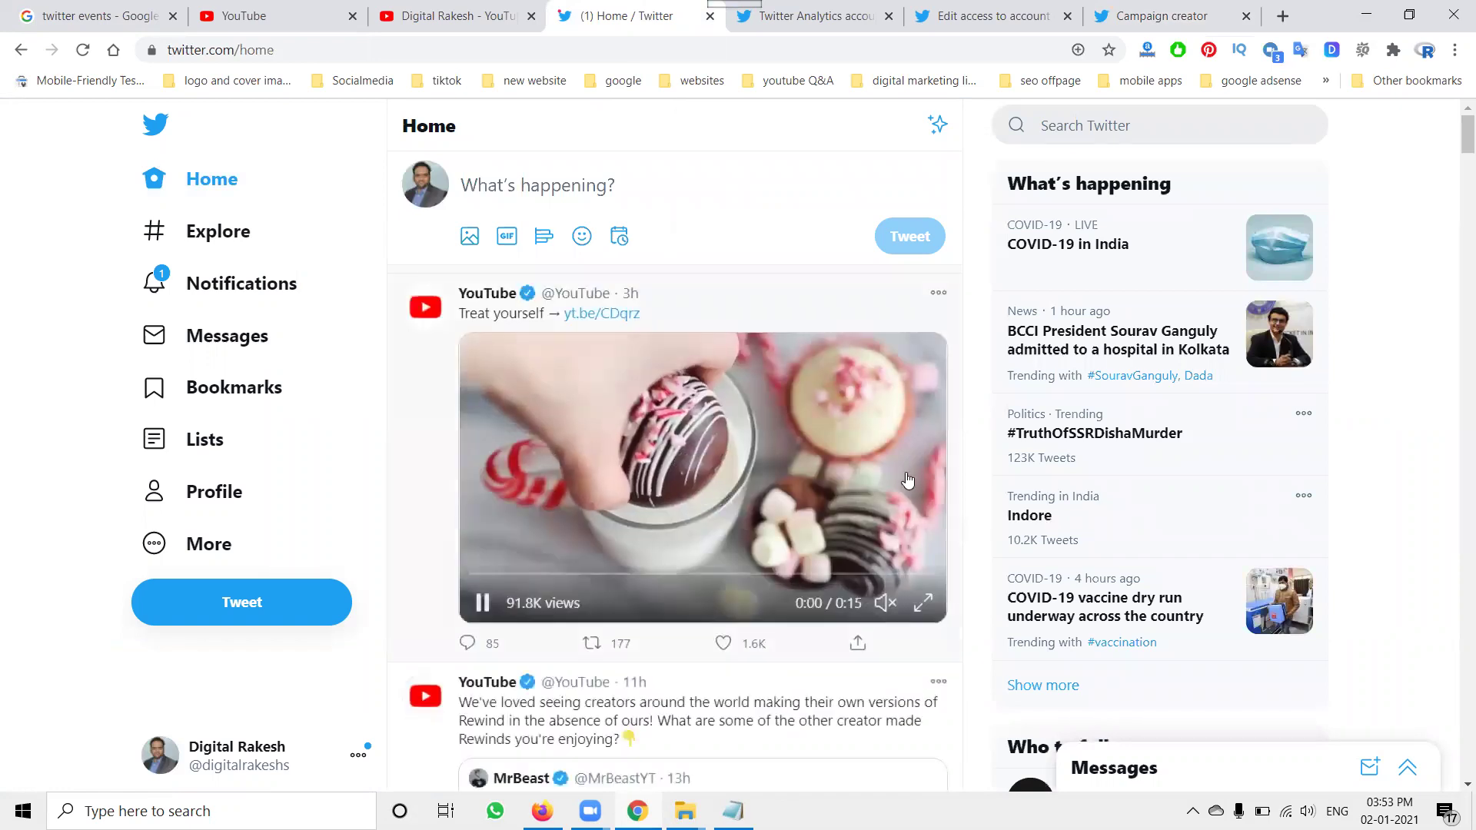
{"action": "scroll", "coordinate": [906, 480], "scroll_direction": "down", "scroll_amount": 15}
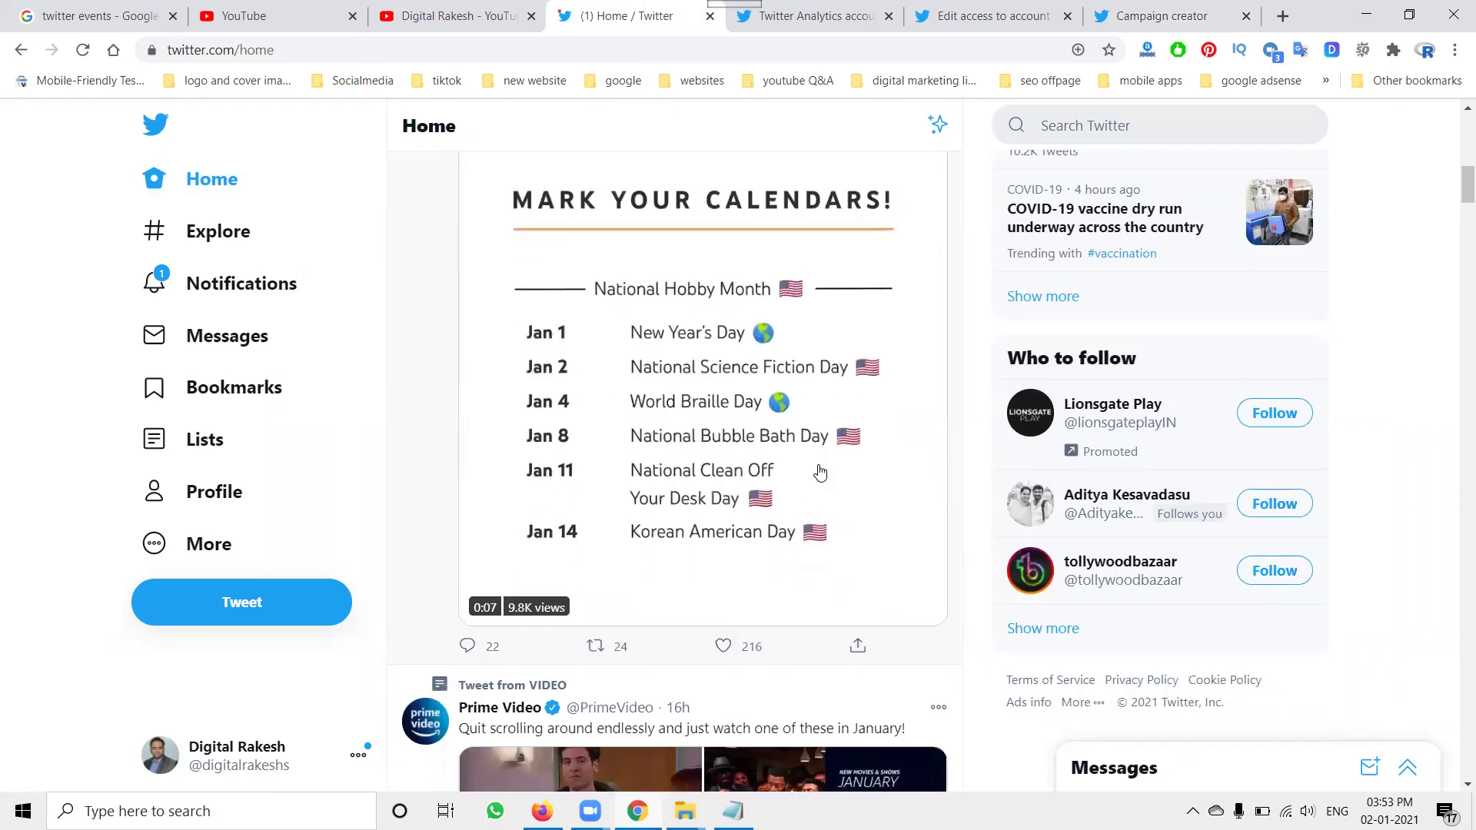
{"action": "scroll", "coordinate": [821, 473], "scroll_direction": "down", "scroll_amount": 15}
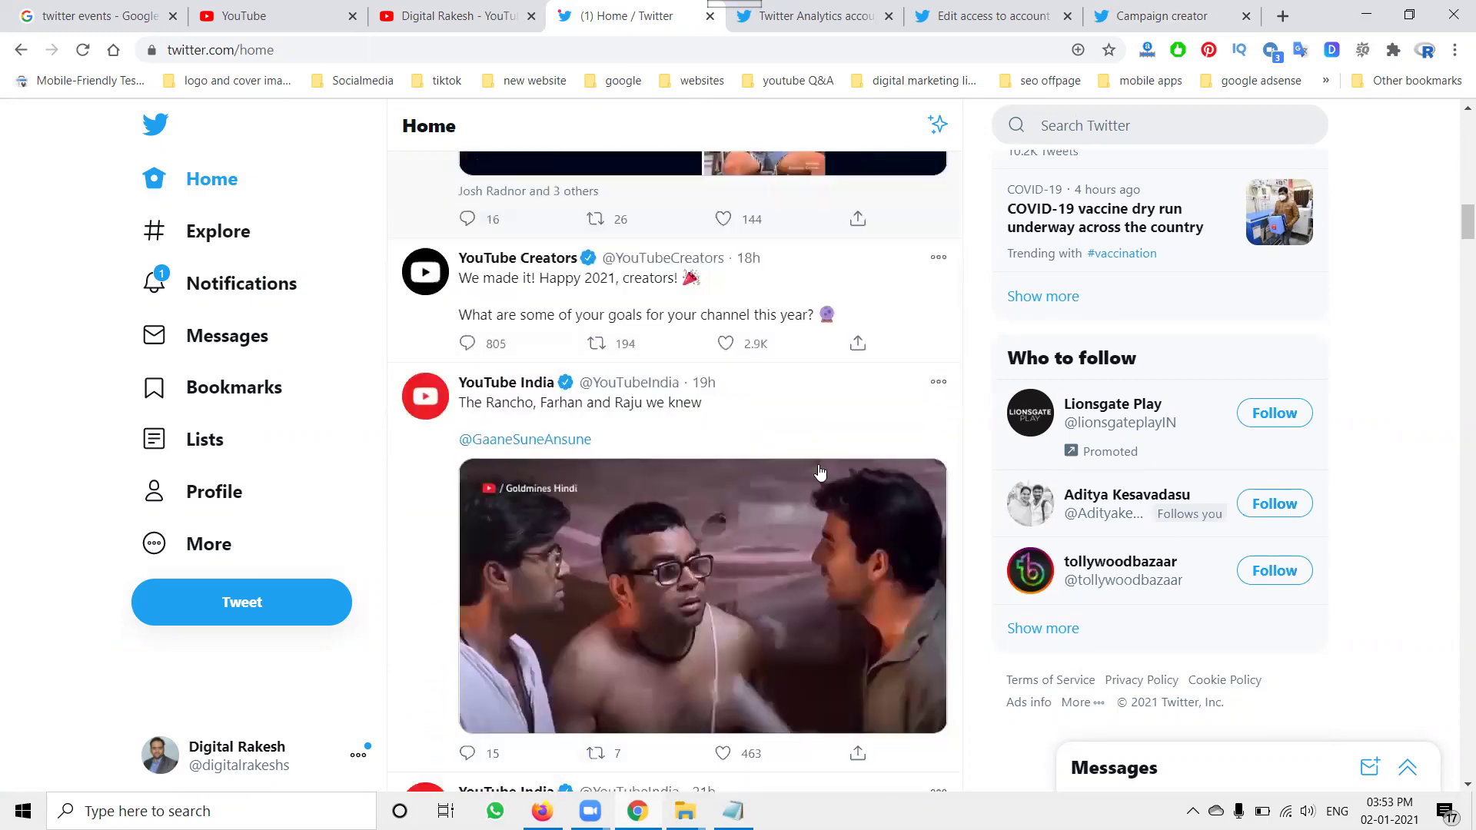
{"action": "scroll", "coordinate": [820, 473], "scroll_direction": "down", "scroll_amount": 12}
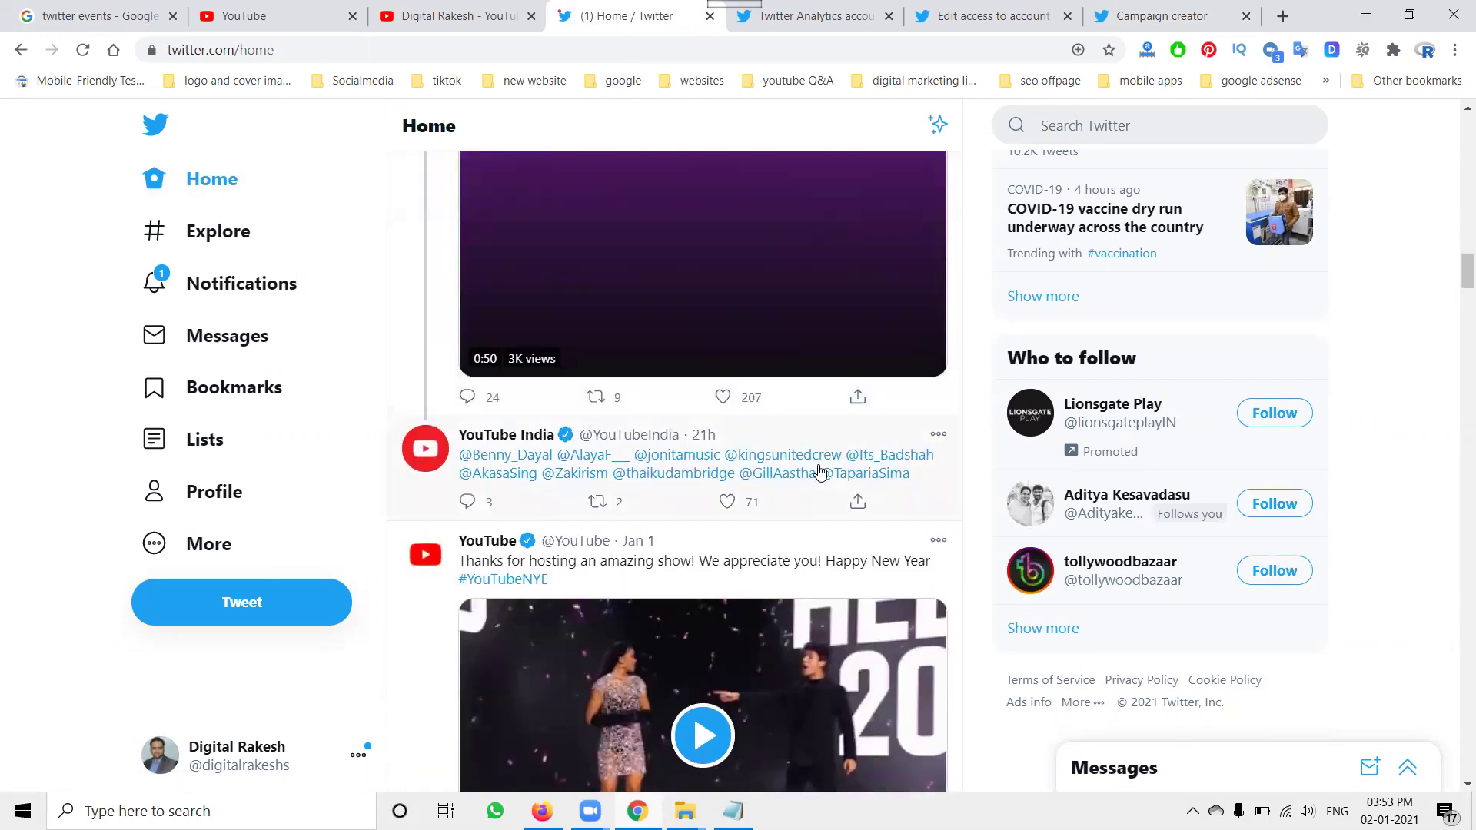
{"action": "scroll", "coordinate": [820, 473], "scroll_direction": "down", "scroll_amount": 15}
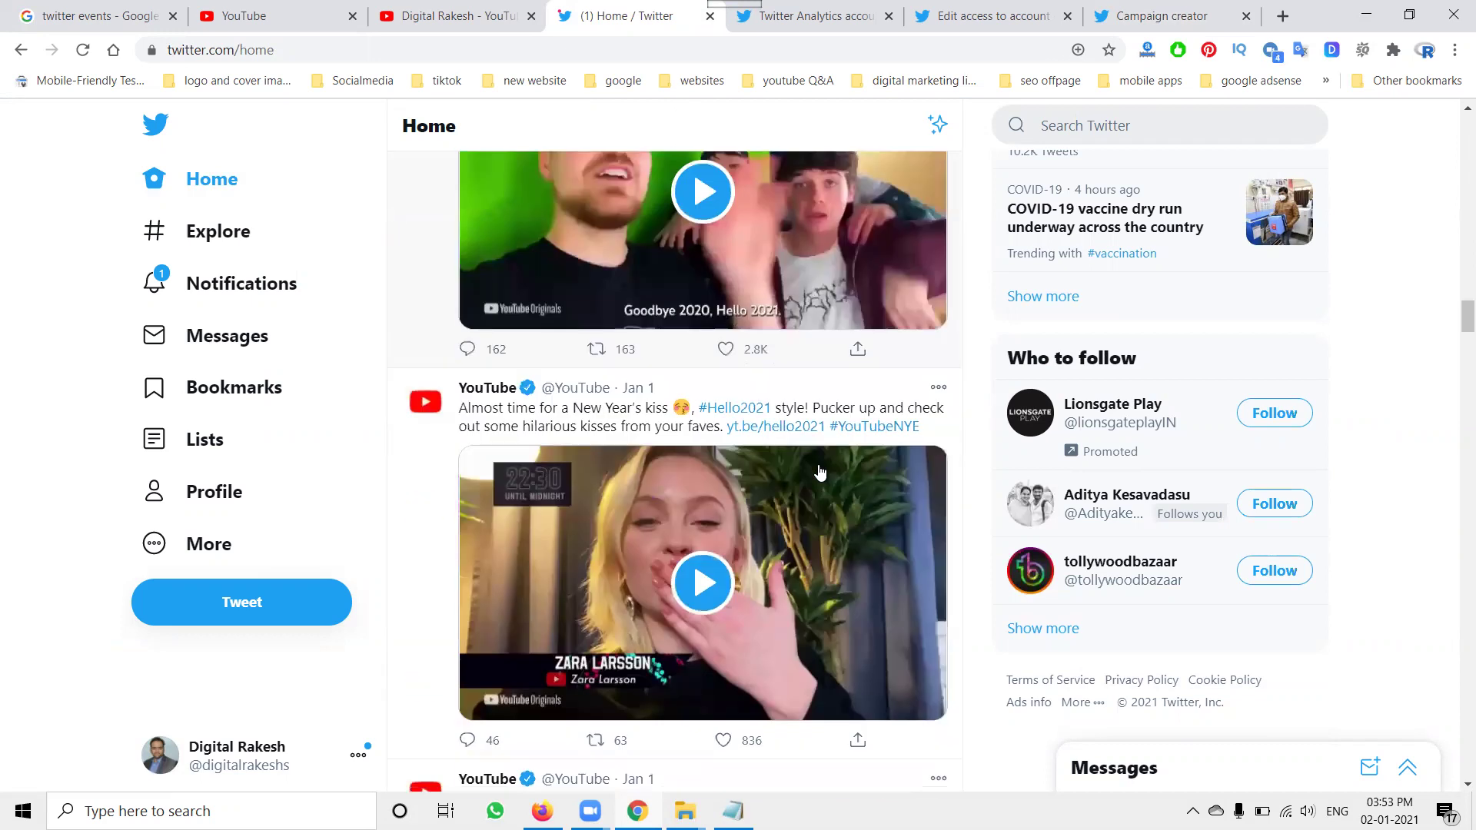
{"action": "scroll", "coordinate": [820, 473], "scroll_direction": "down", "scroll_amount": 6}
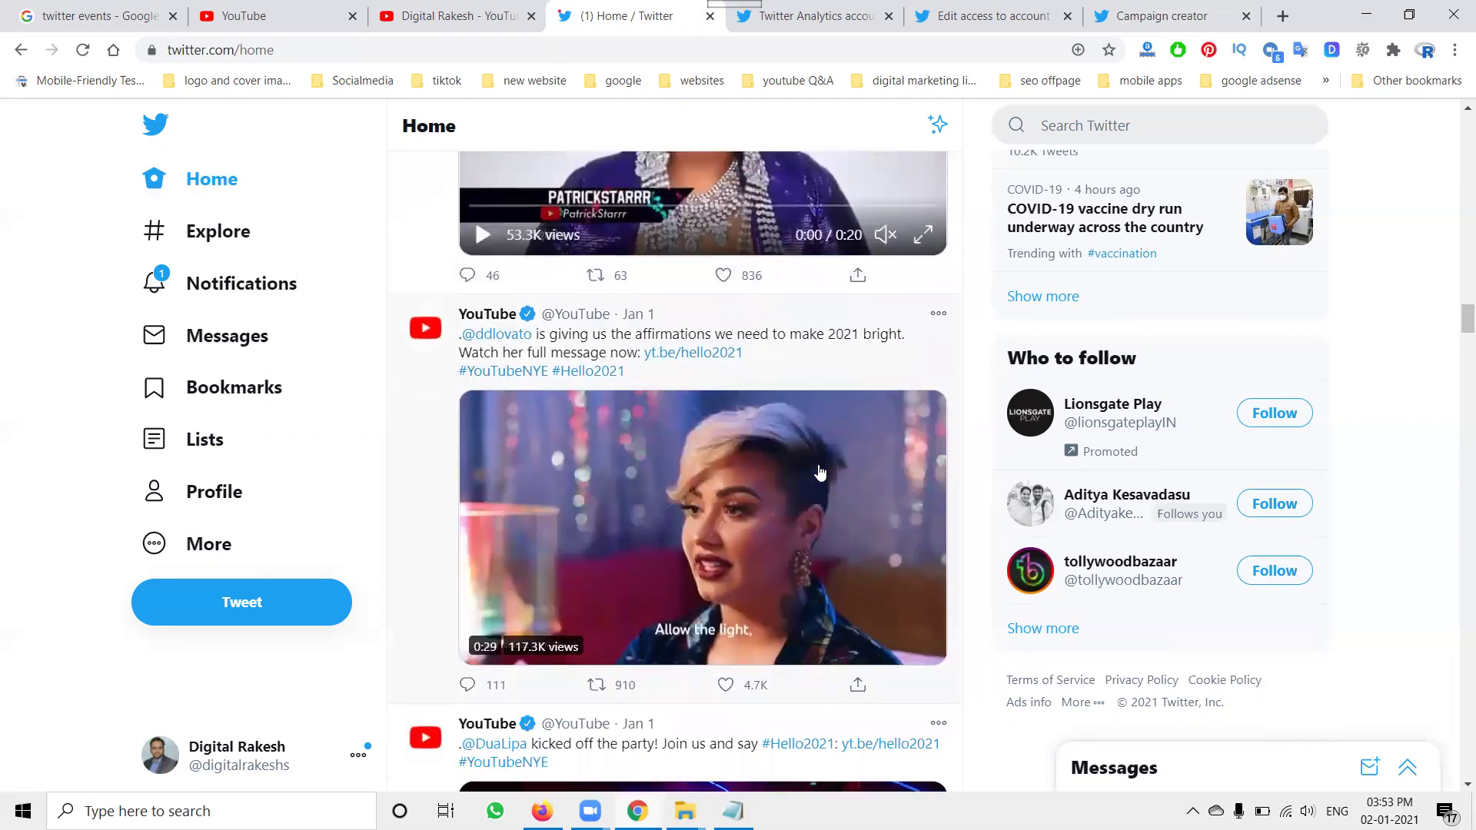
{"action": "scroll", "coordinate": [821, 473], "scroll_direction": "down", "scroll_amount": 8}
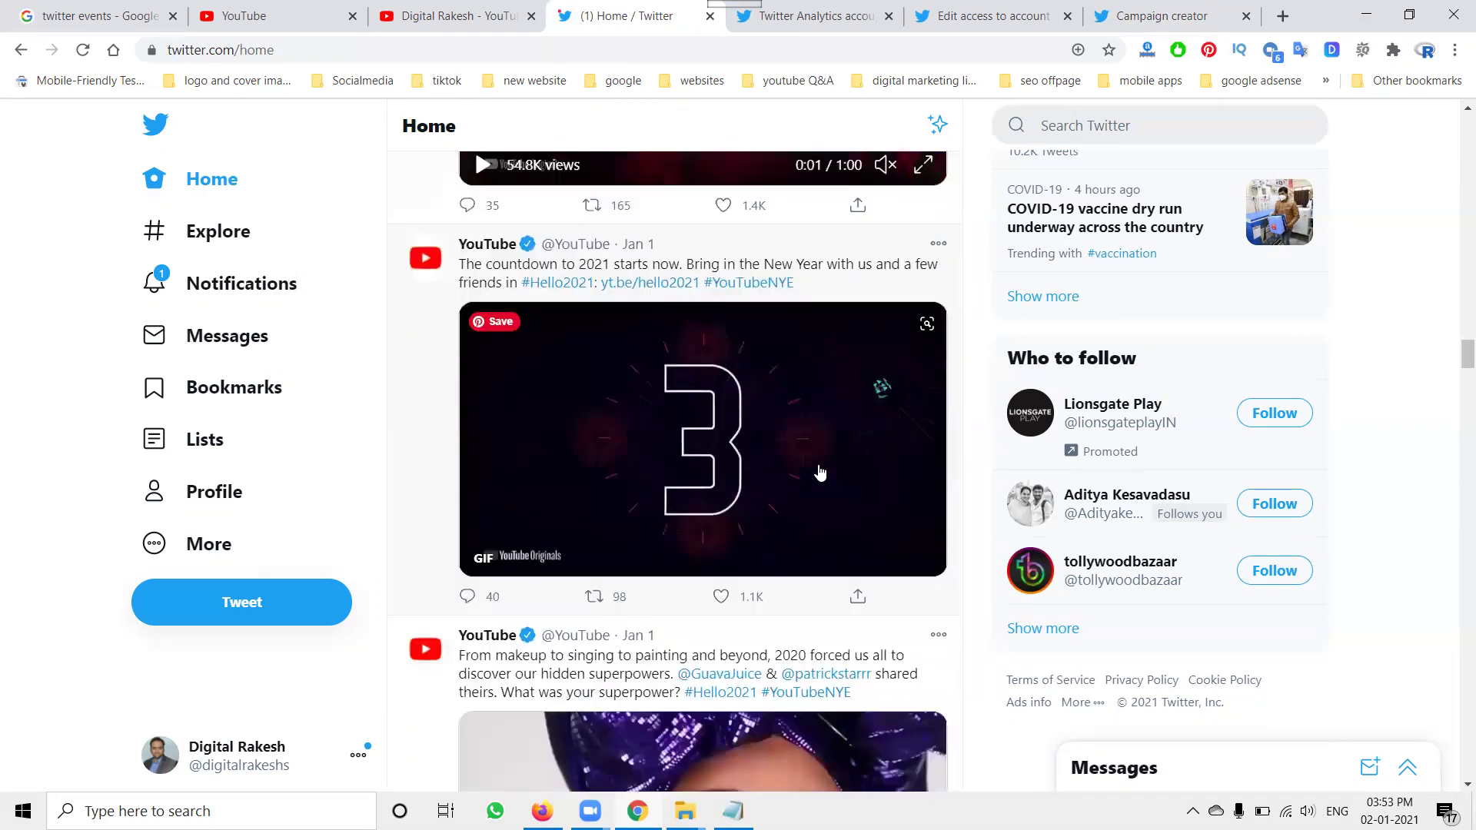
{"action": "scroll", "coordinate": [820, 473], "scroll_direction": "down", "scroll_amount": 15}
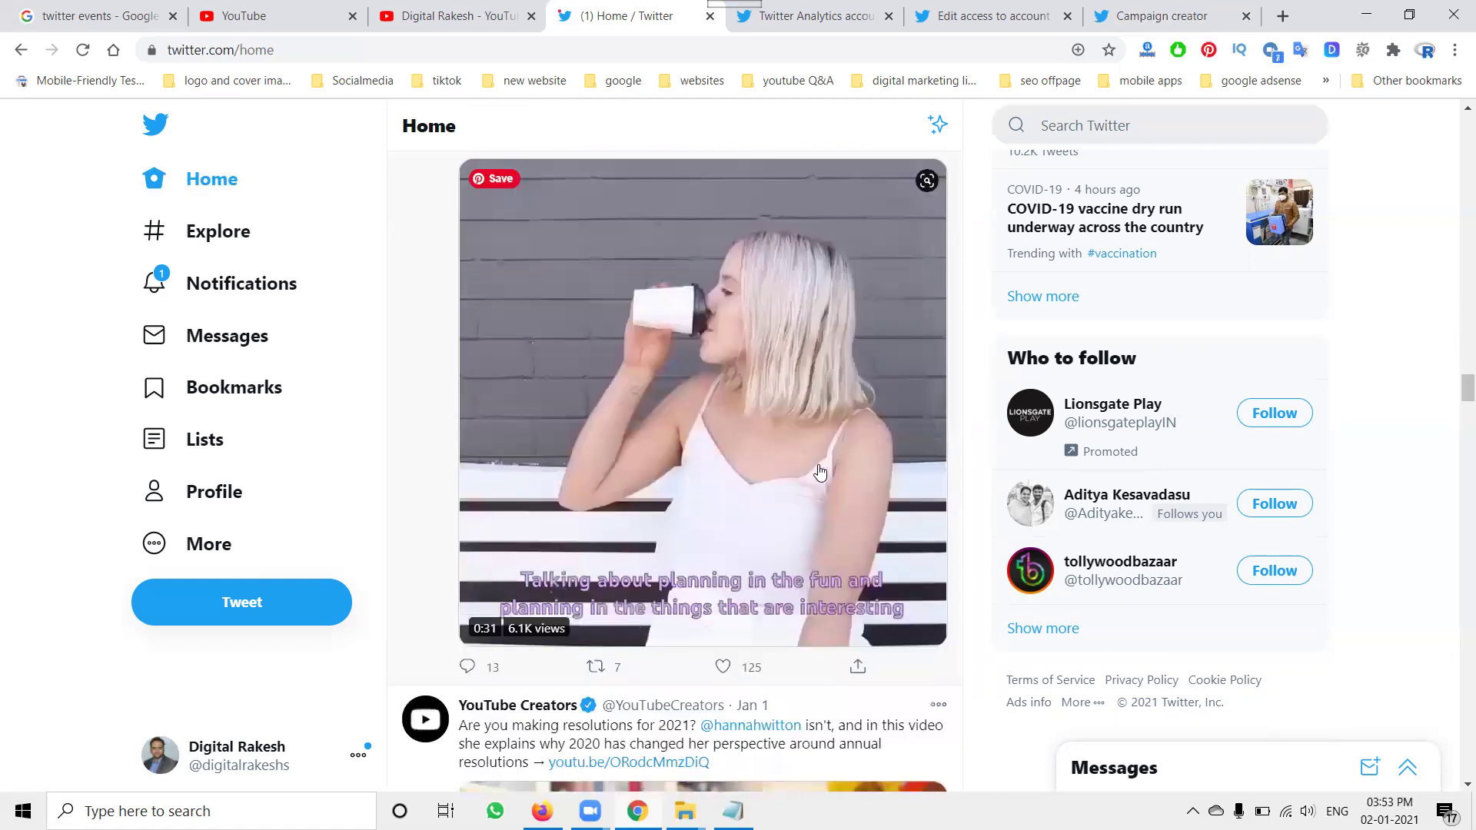
{"action": "scroll", "coordinate": [820, 473], "scroll_direction": "down", "scroll_amount": 10}
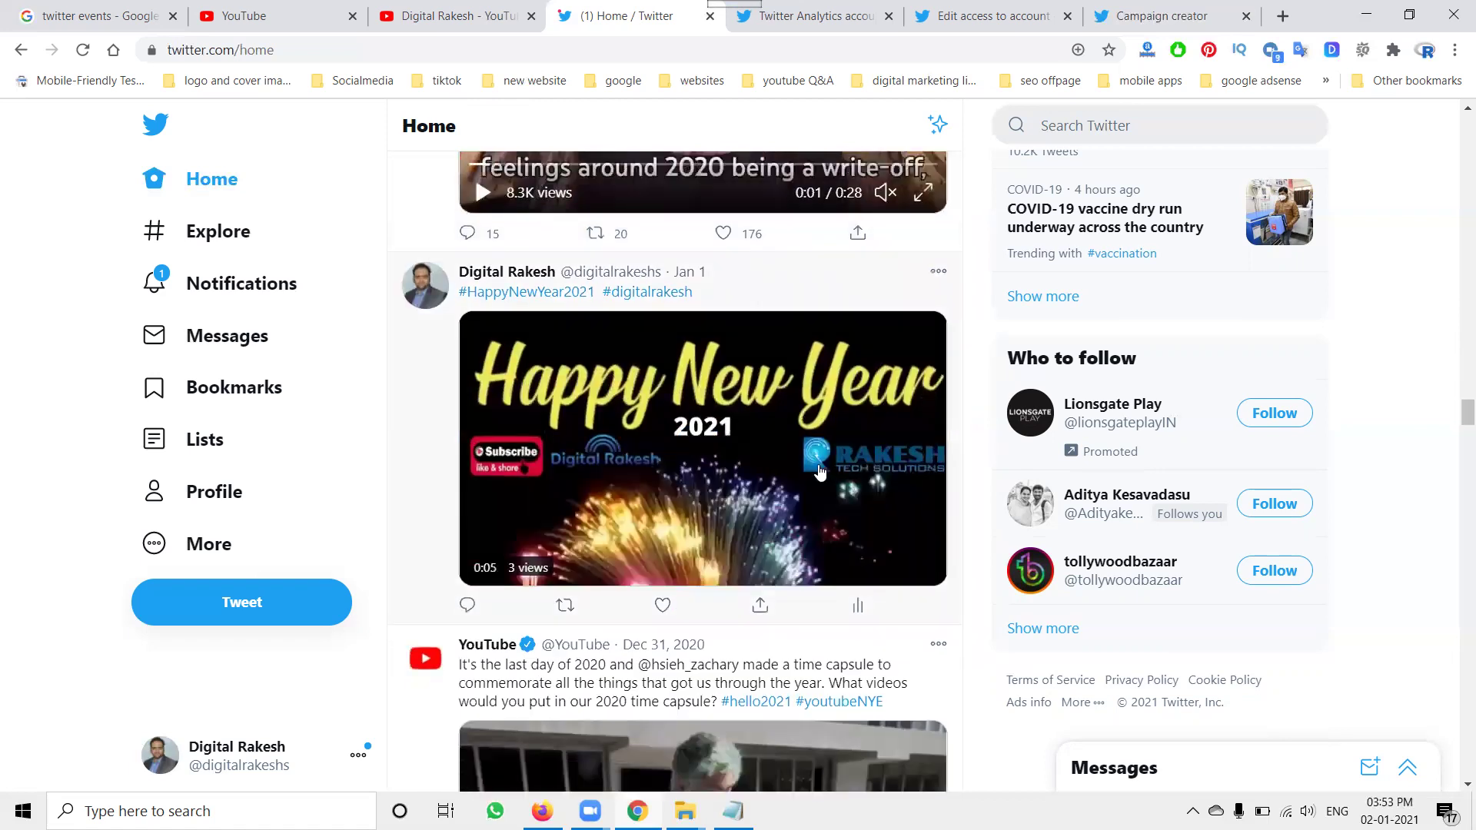
{"action": "scroll", "coordinate": [820, 473], "scroll_direction": "down", "scroll_amount": 12}
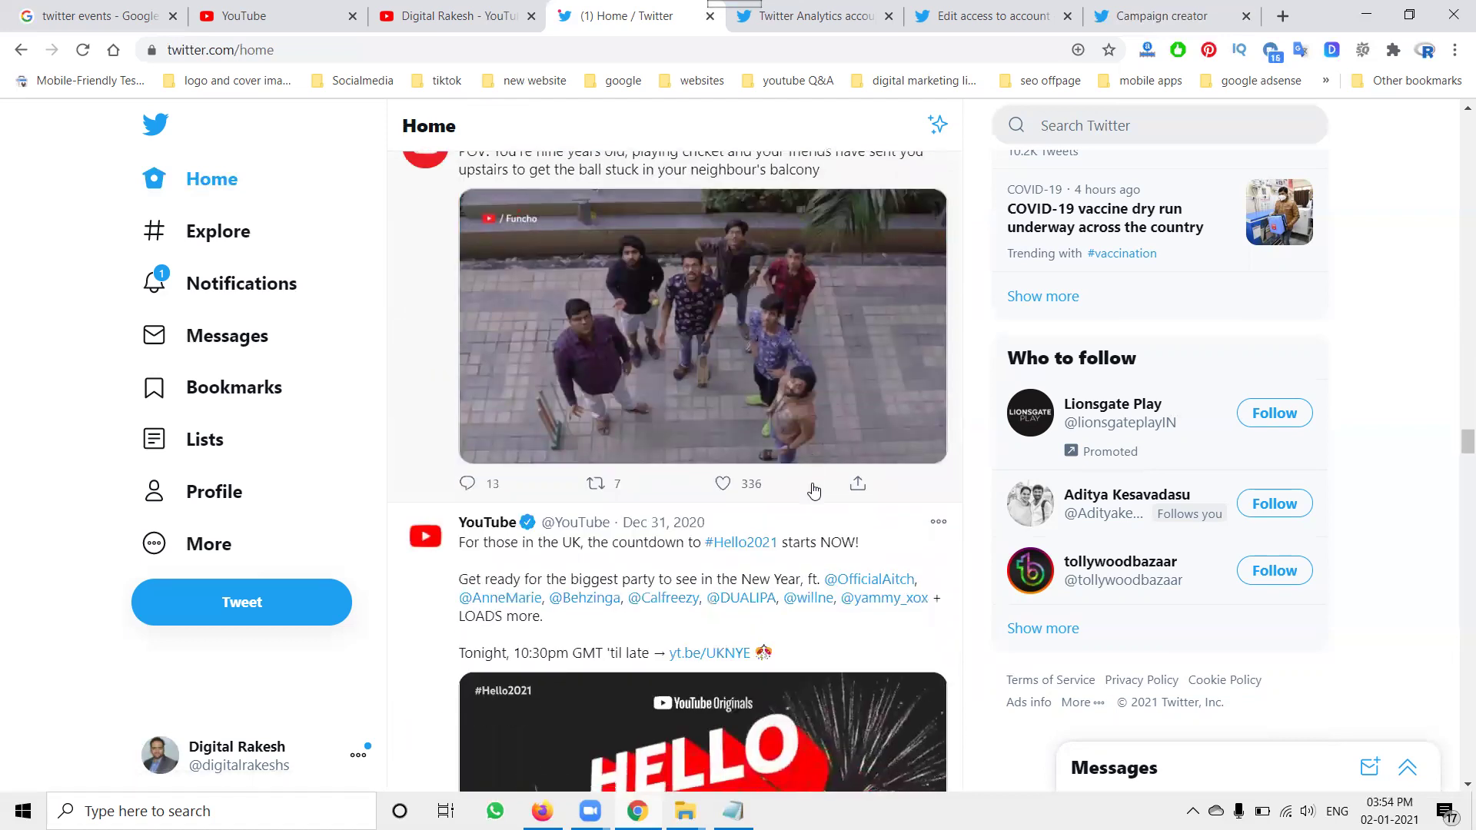
{"action": "scroll", "coordinate": [1148, 485], "scroll_direction": "up", "scroll_amount": 2}
{"action": "scroll", "coordinate": [1147, 485], "scroll_direction": "up", "scroll_amount": 4}
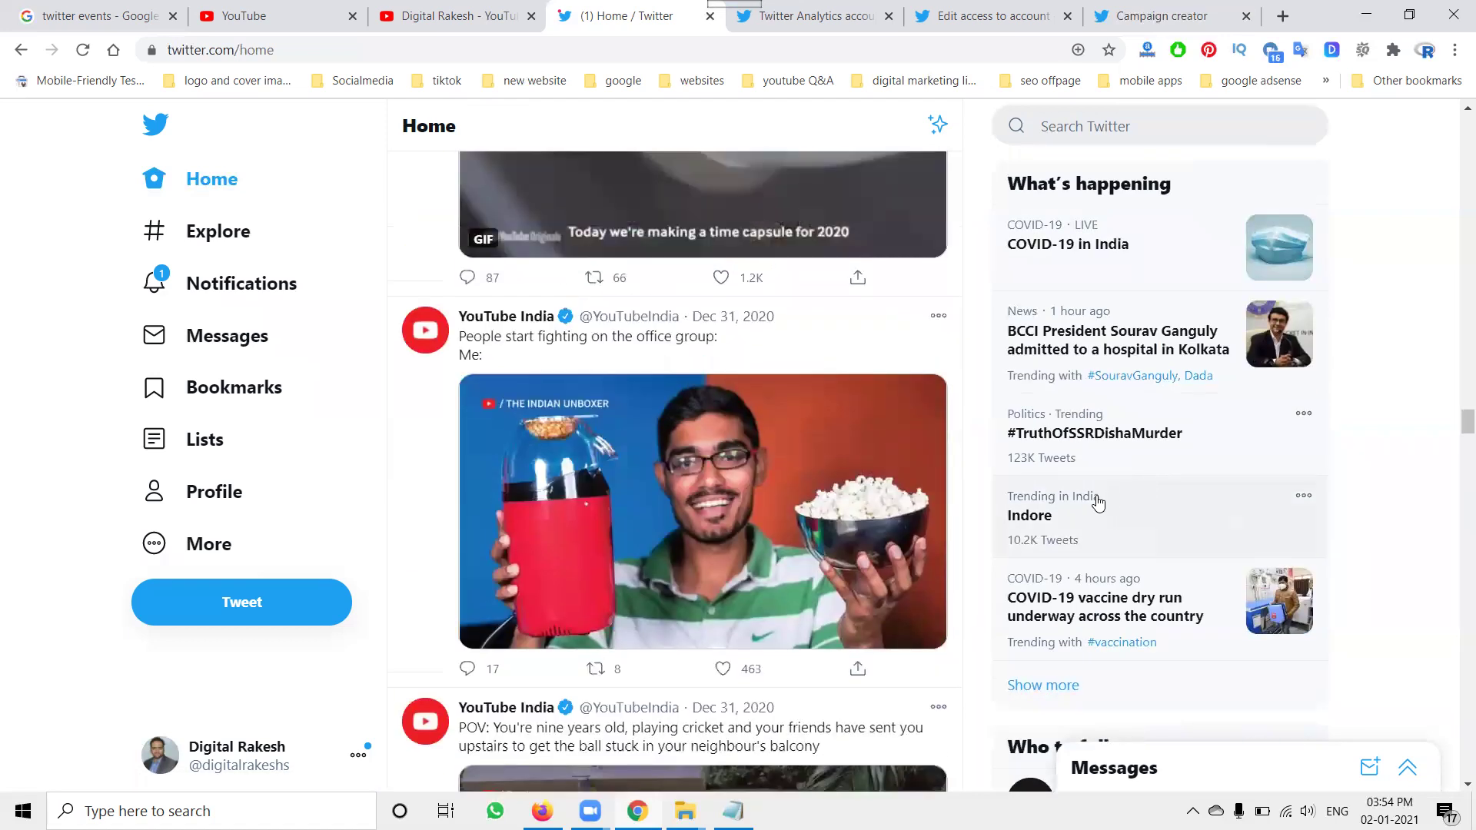
Step: Show the full What's happening list, check its Entertainment, Sports and News categories, and return to Home
{"action": "left_click", "coordinate": [1052, 685]}
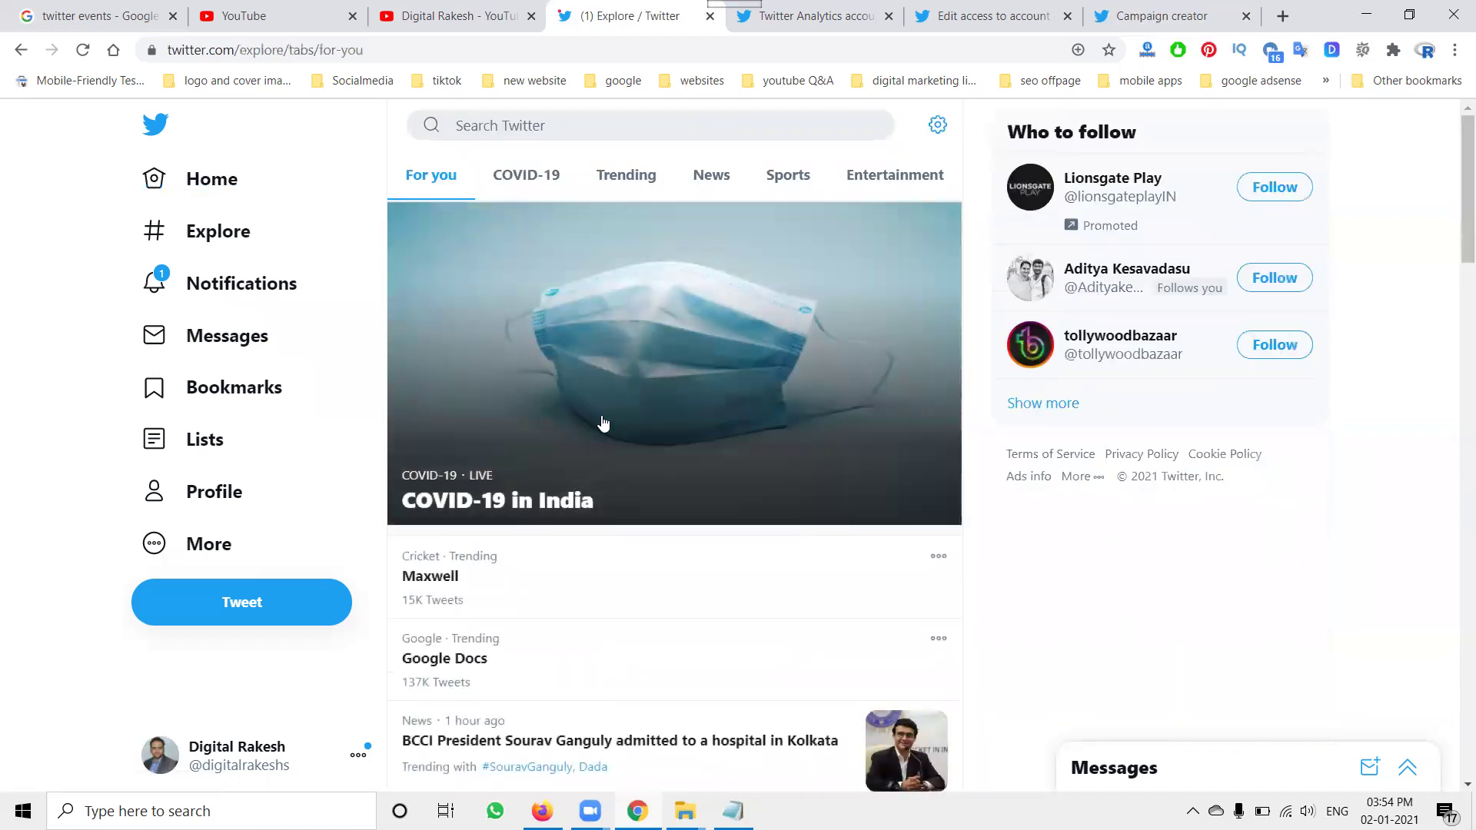
{"action": "scroll", "coordinate": [601, 422], "scroll_direction": "down", "scroll_amount": 8}
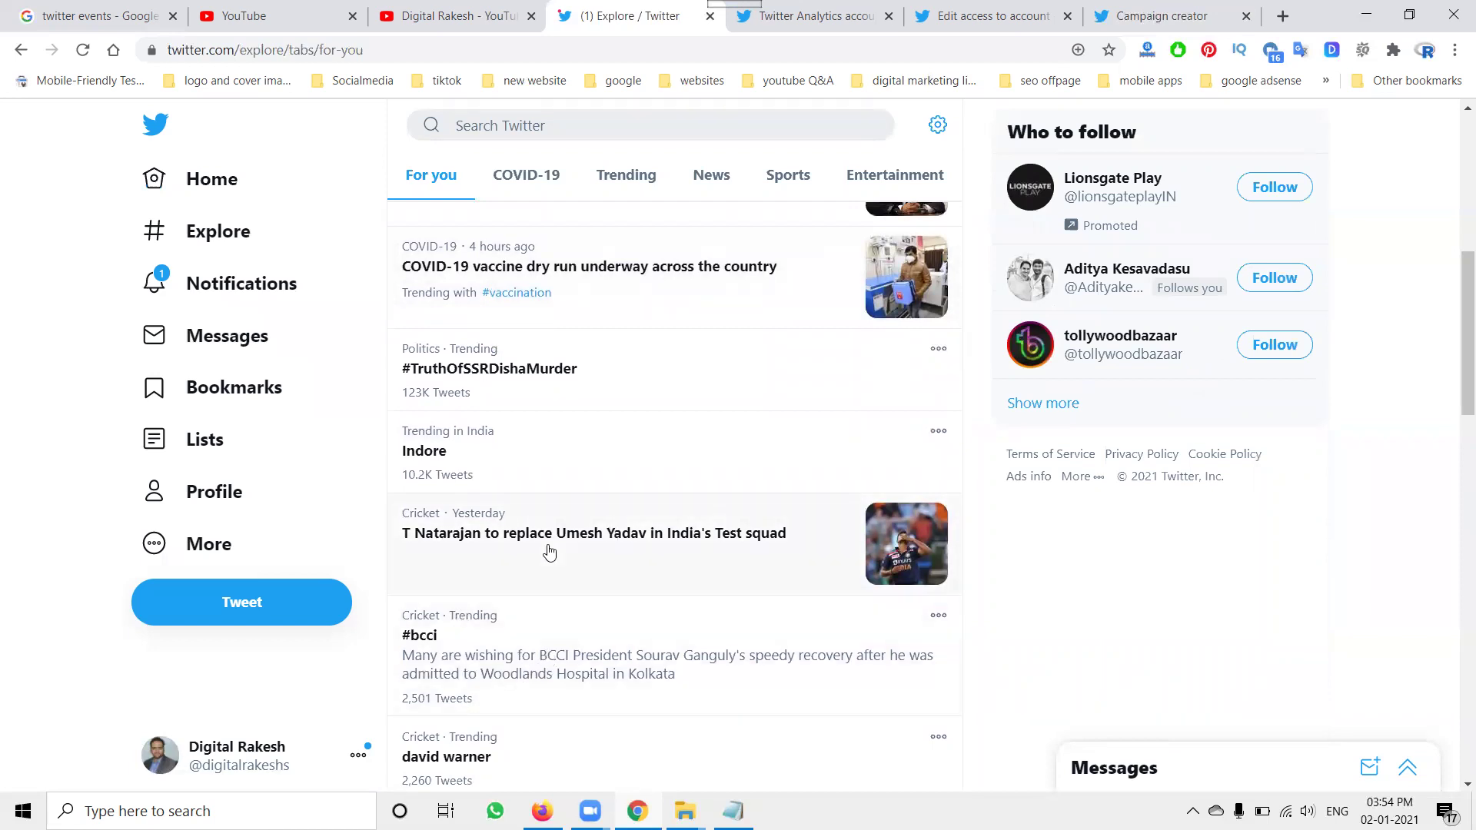
{"action": "left_click", "coordinate": [882, 185]}
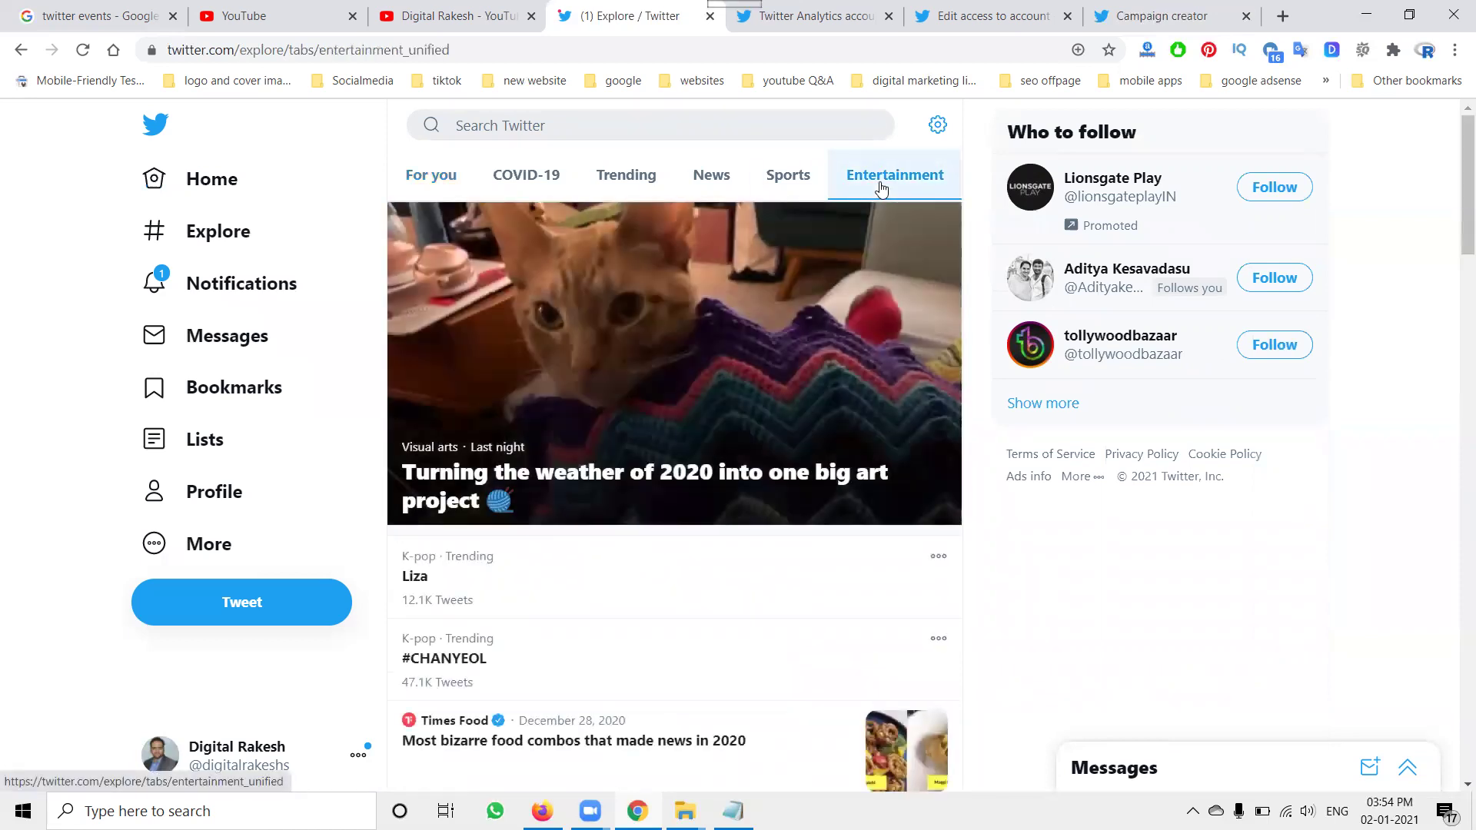
{"action": "left_click", "coordinate": [796, 176]}
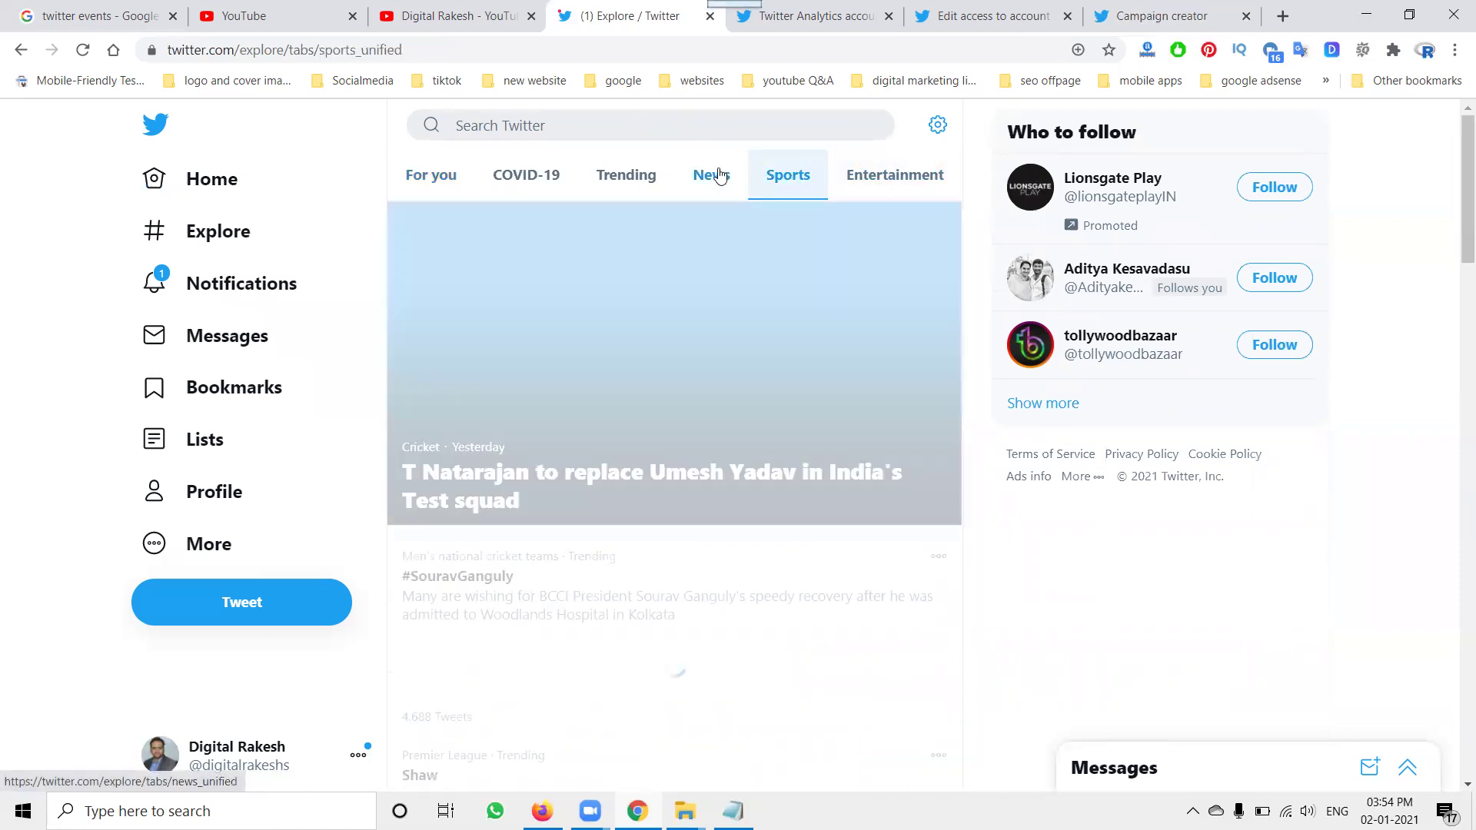
{"action": "left_click", "coordinate": [715, 175]}
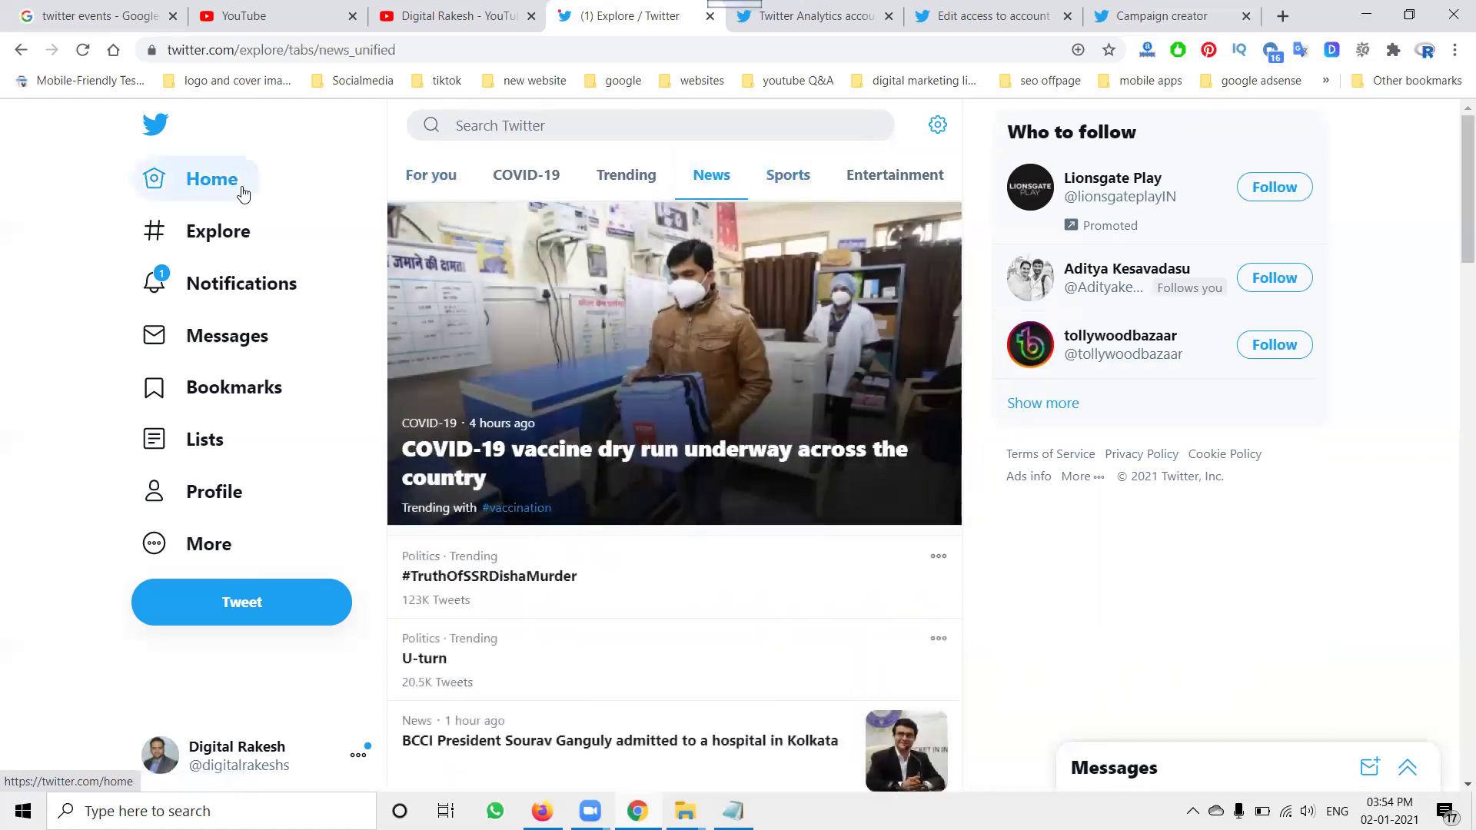
{"action": "left_click", "coordinate": [240, 189]}
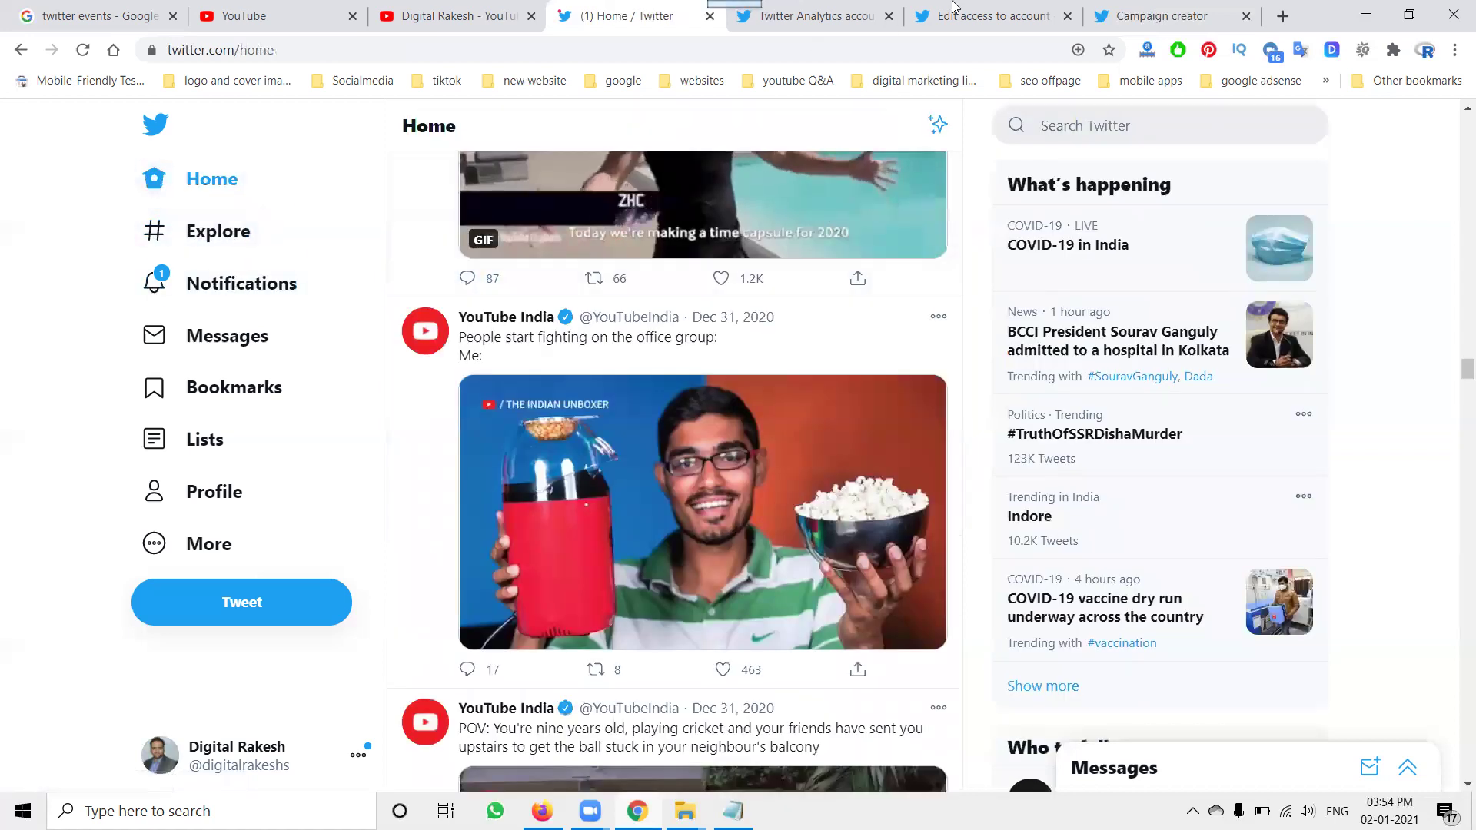
Step: Return to the campaign creator and open the Tweet composer from the Creatives section, dismissing its welcome message
{"action": "left_click", "coordinate": [1117, 7]}
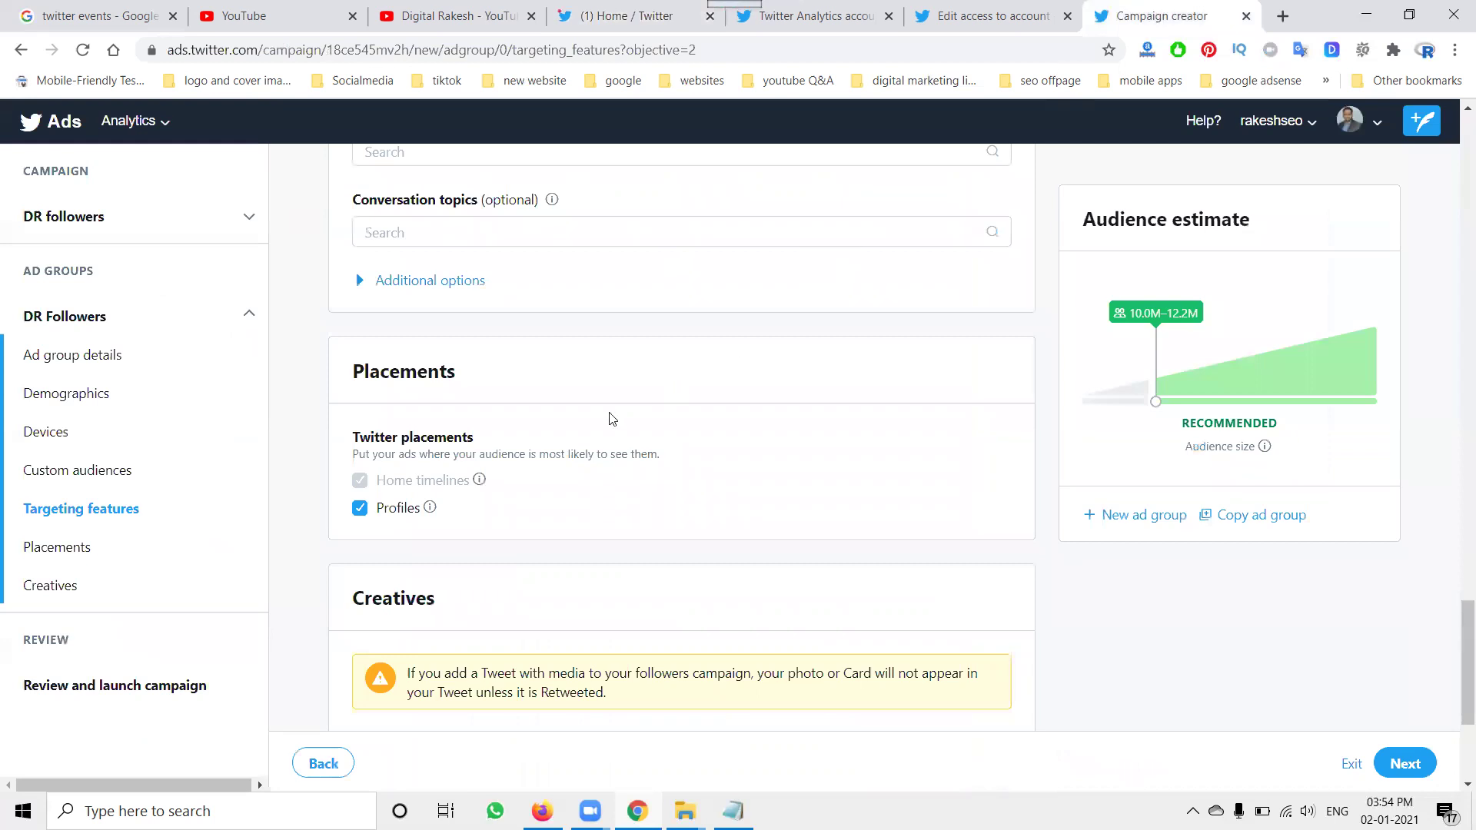
{"action": "scroll", "coordinate": [613, 419], "scroll_direction": "down", "scroll_amount": 4}
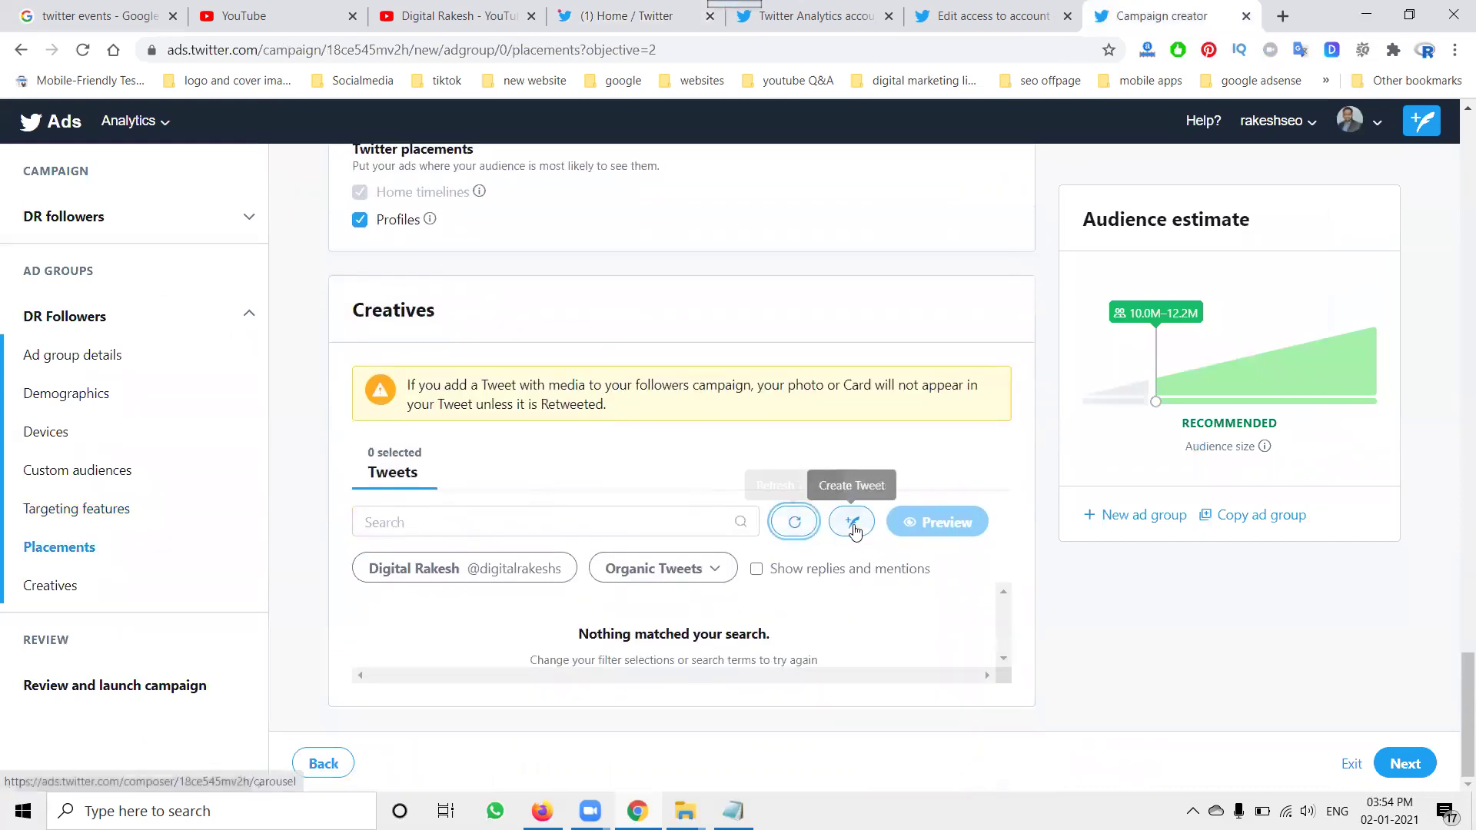
{"action": "left_click", "coordinate": [853, 524]}
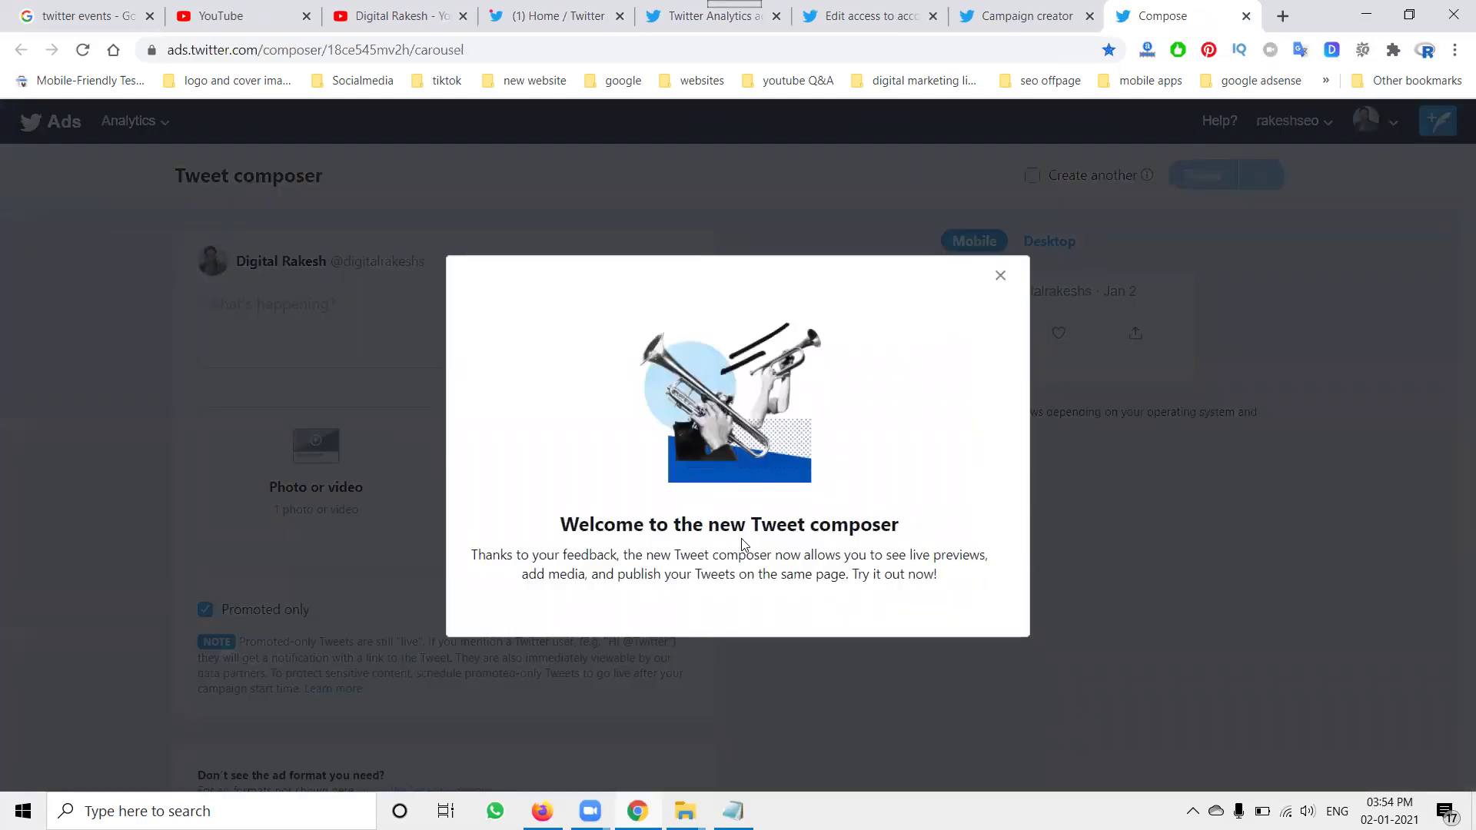
{"action": "left_click", "coordinate": [1000, 276]}
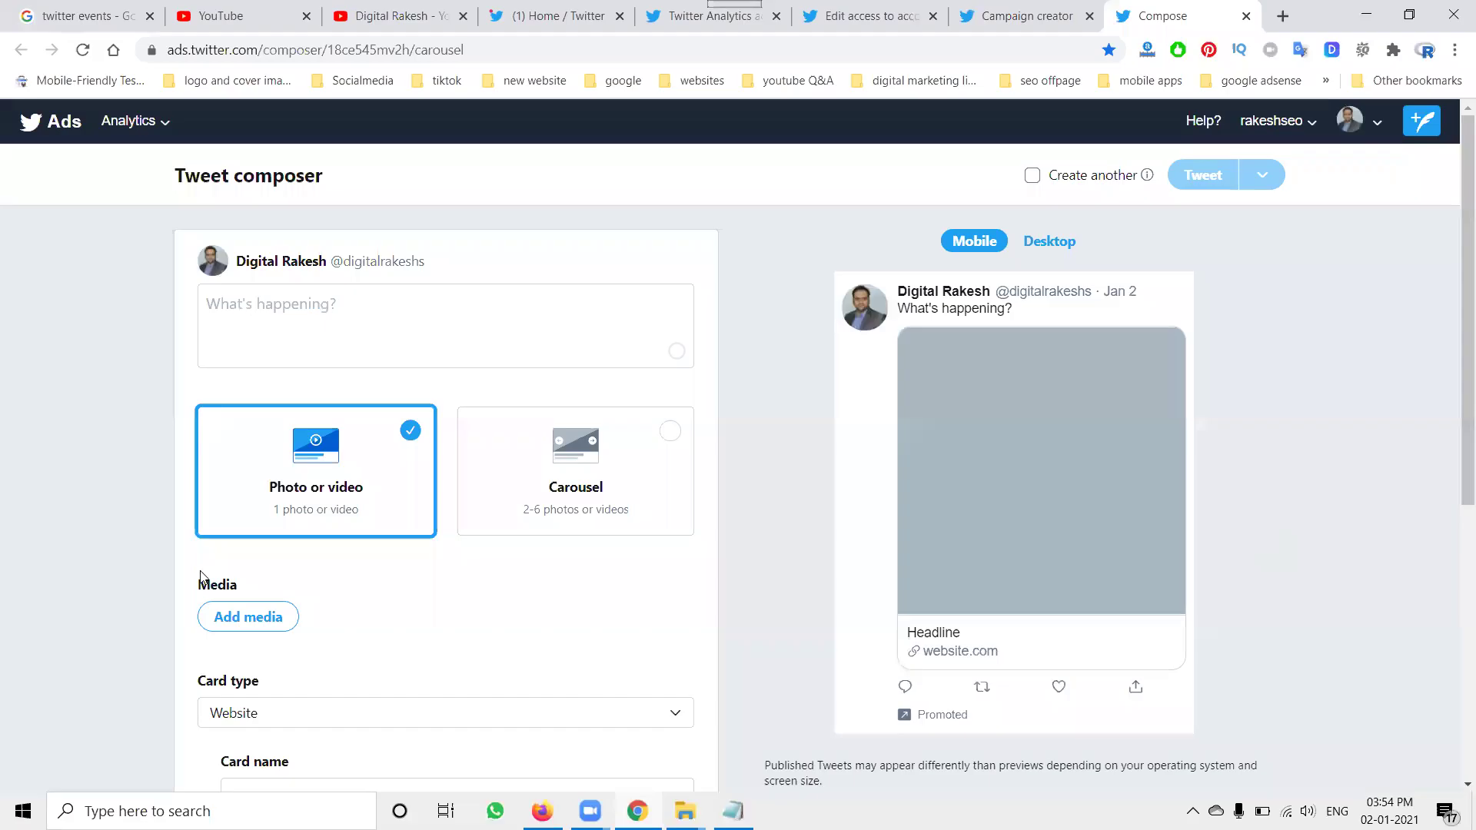
{"action": "scroll", "coordinate": [202, 579], "scroll_direction": "down", "scroll_amount": 3}
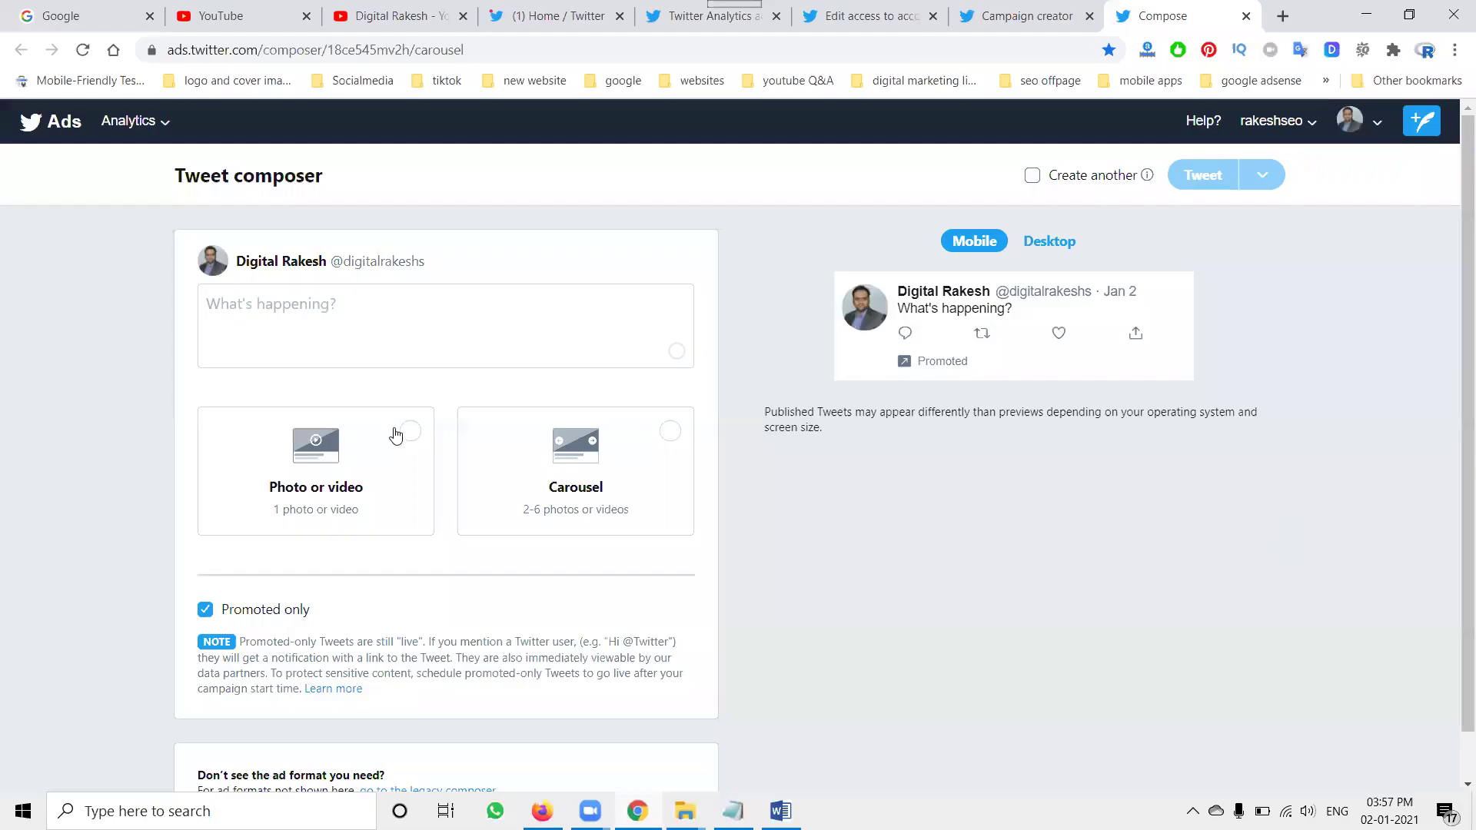
Step: Add the image "facebook ads tutorial 2021 - facebook ads for beginners_ facebook ads payment setup" from Downloads as the Tweet's photo and save its crop
{"action": "left_click", "coordinate": [396, 436]}
{"action": "left_click", "coordinate": [274, 623]}
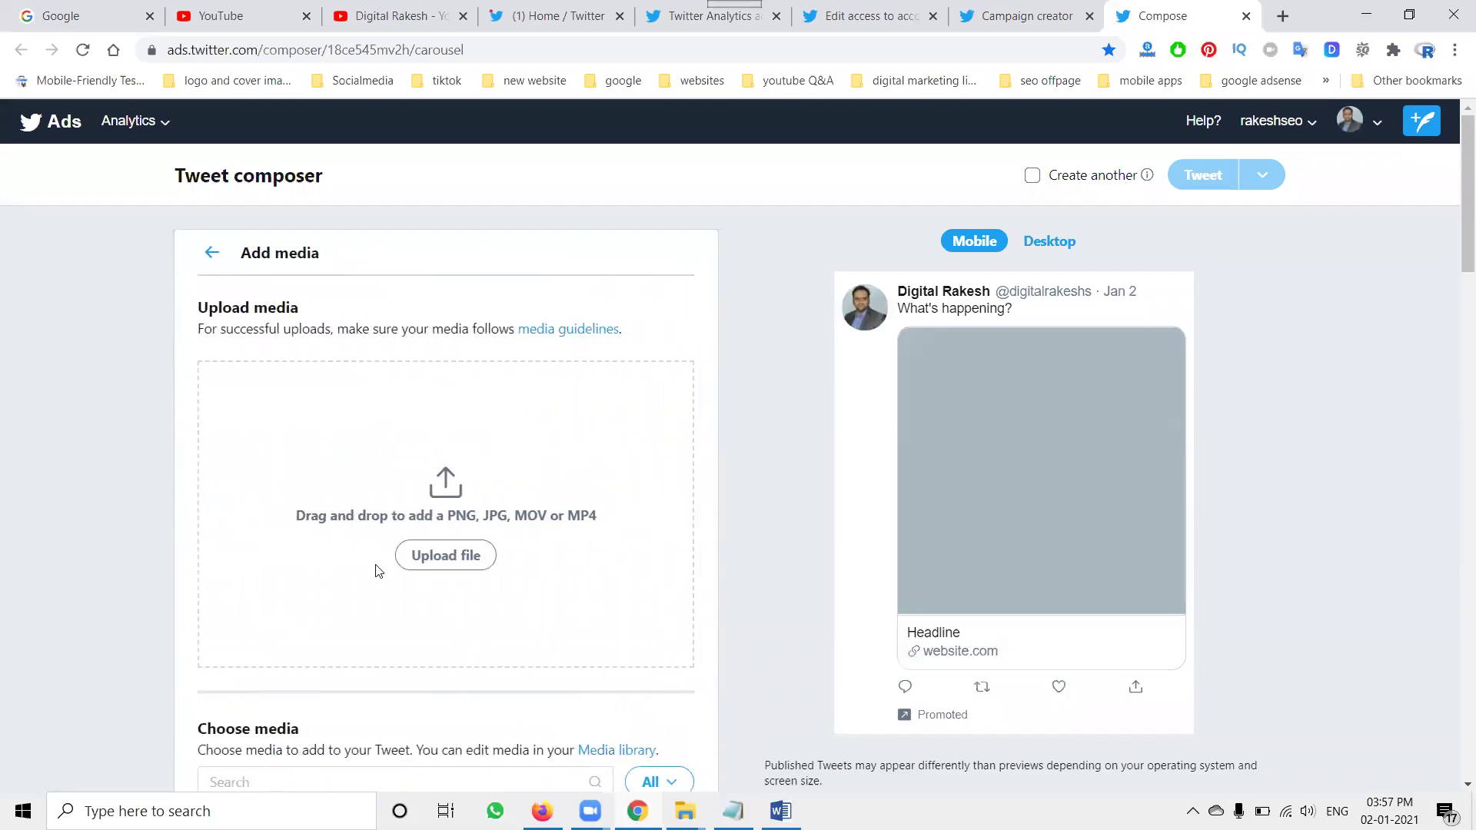
{"action": "left_click", "coordinate": [434, 557]}
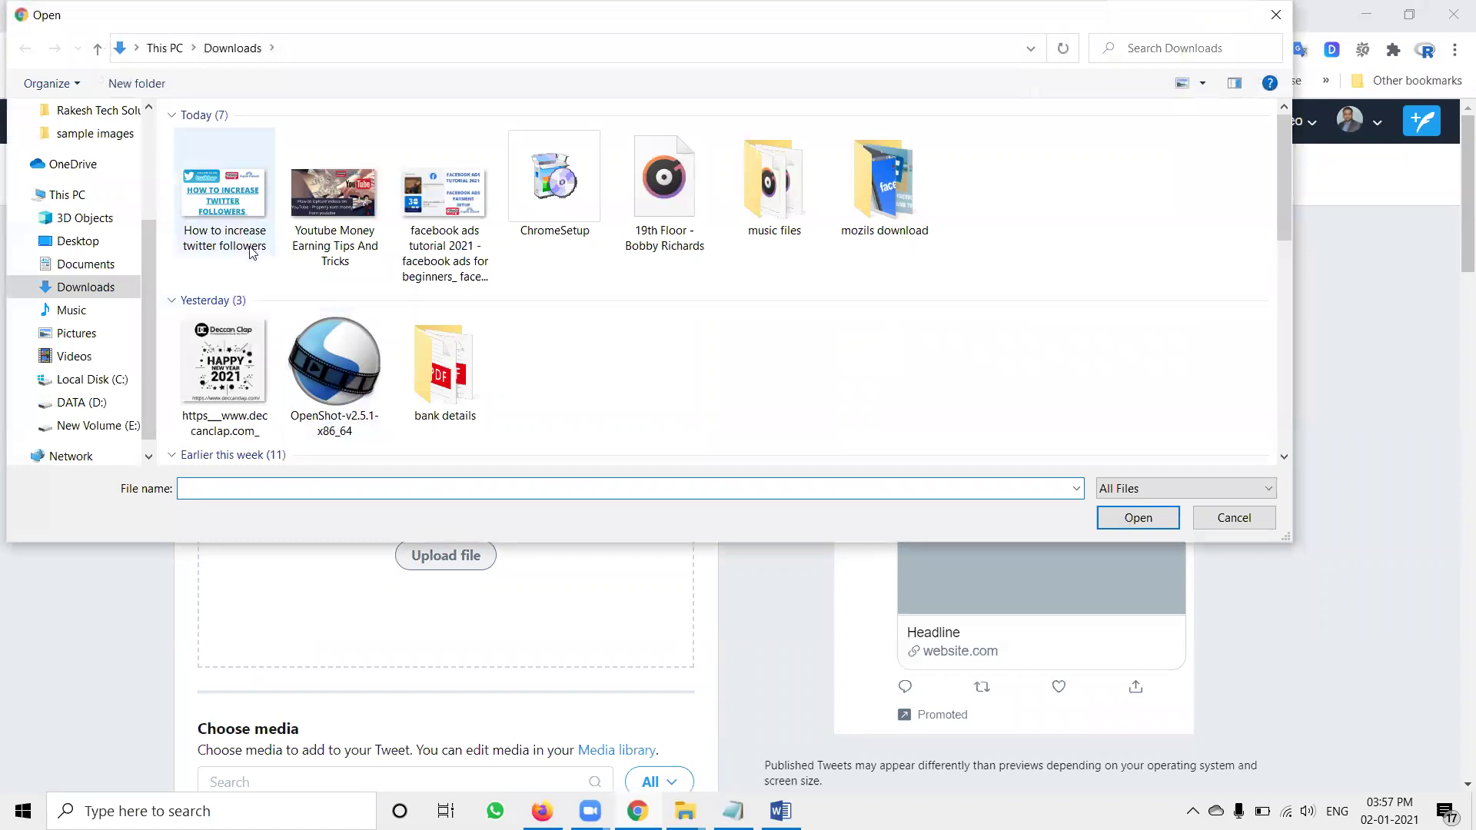
{"action": "left_click", "coordinate": [444, 259]}
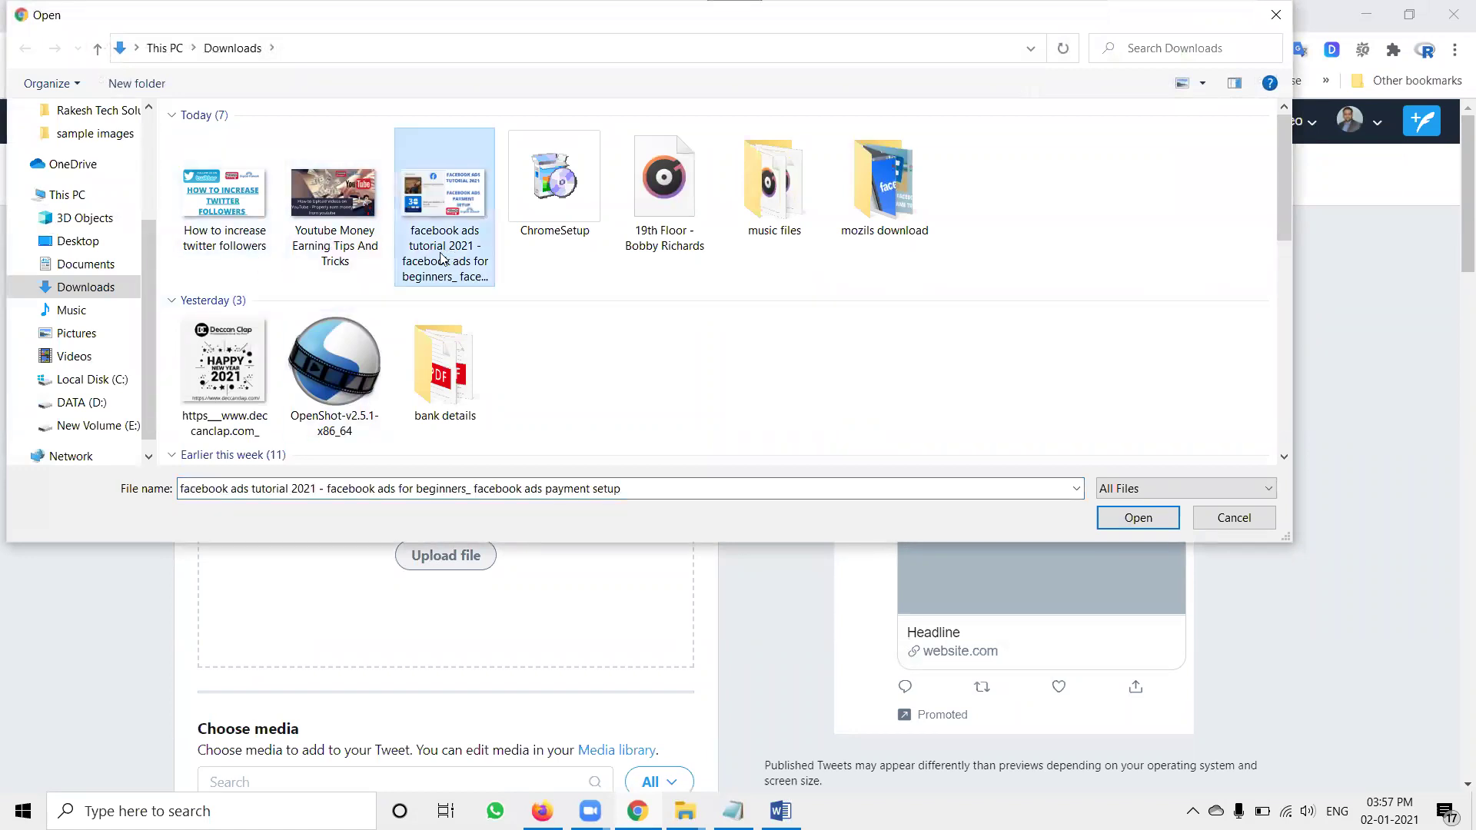
{"action": "double_click", "coordinate": [444, 259]}
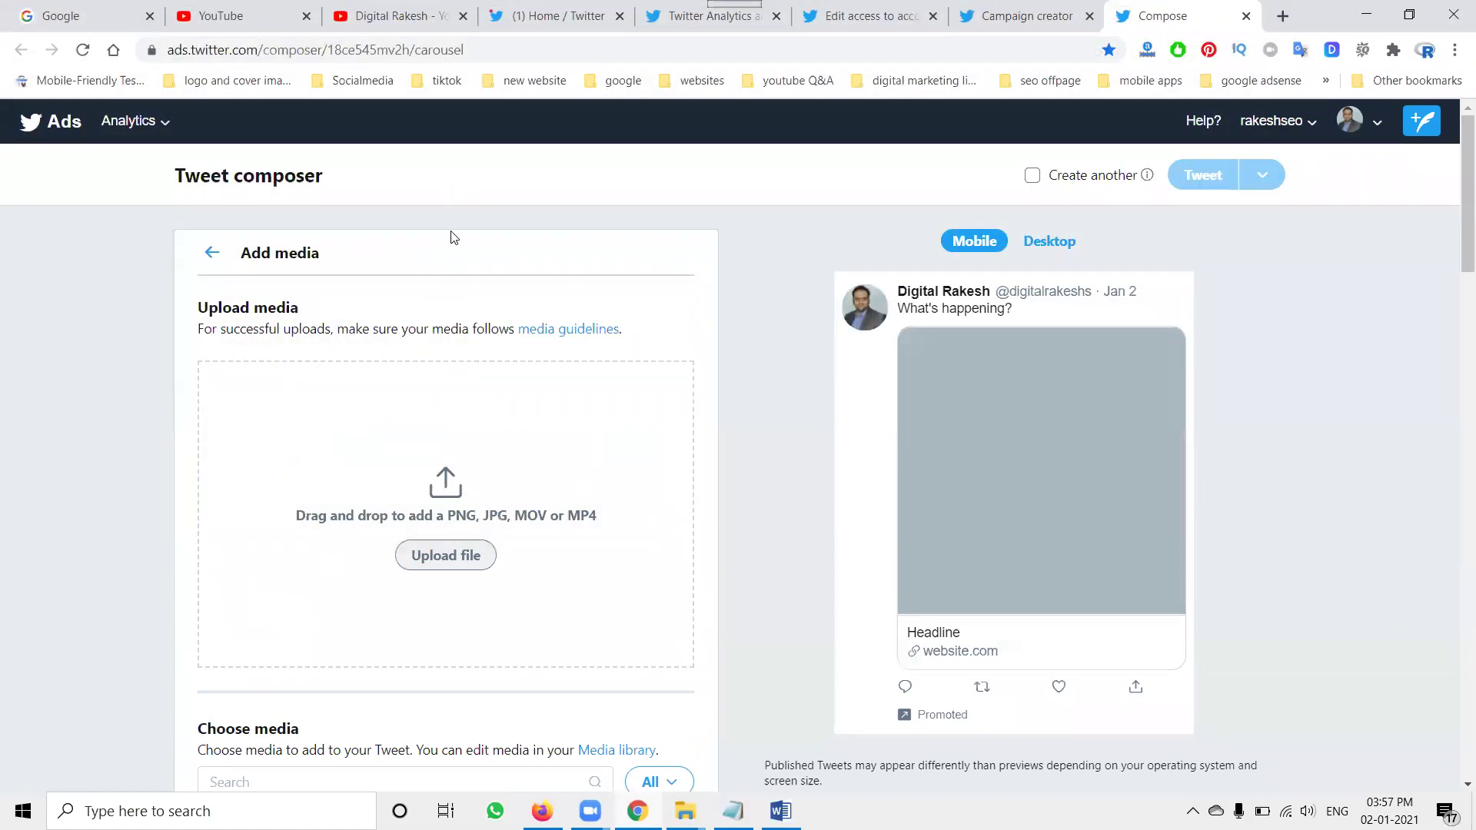
{"action": "scroll", "coordinate": [347, 517], "scroll_direction": "down", "scroll_amount": 3}
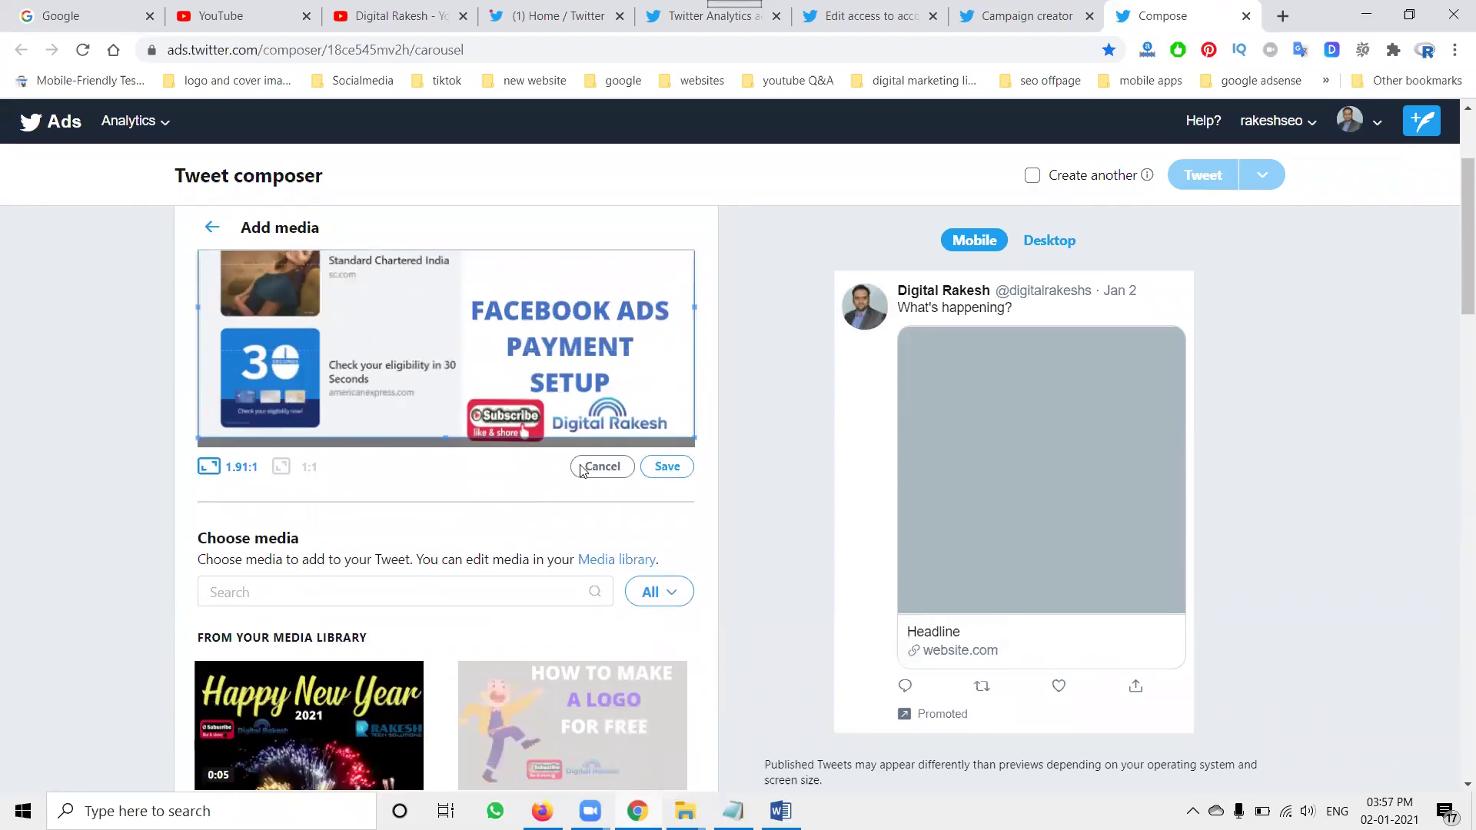
{"action": "left_click", "coordinate": [665, 467]}
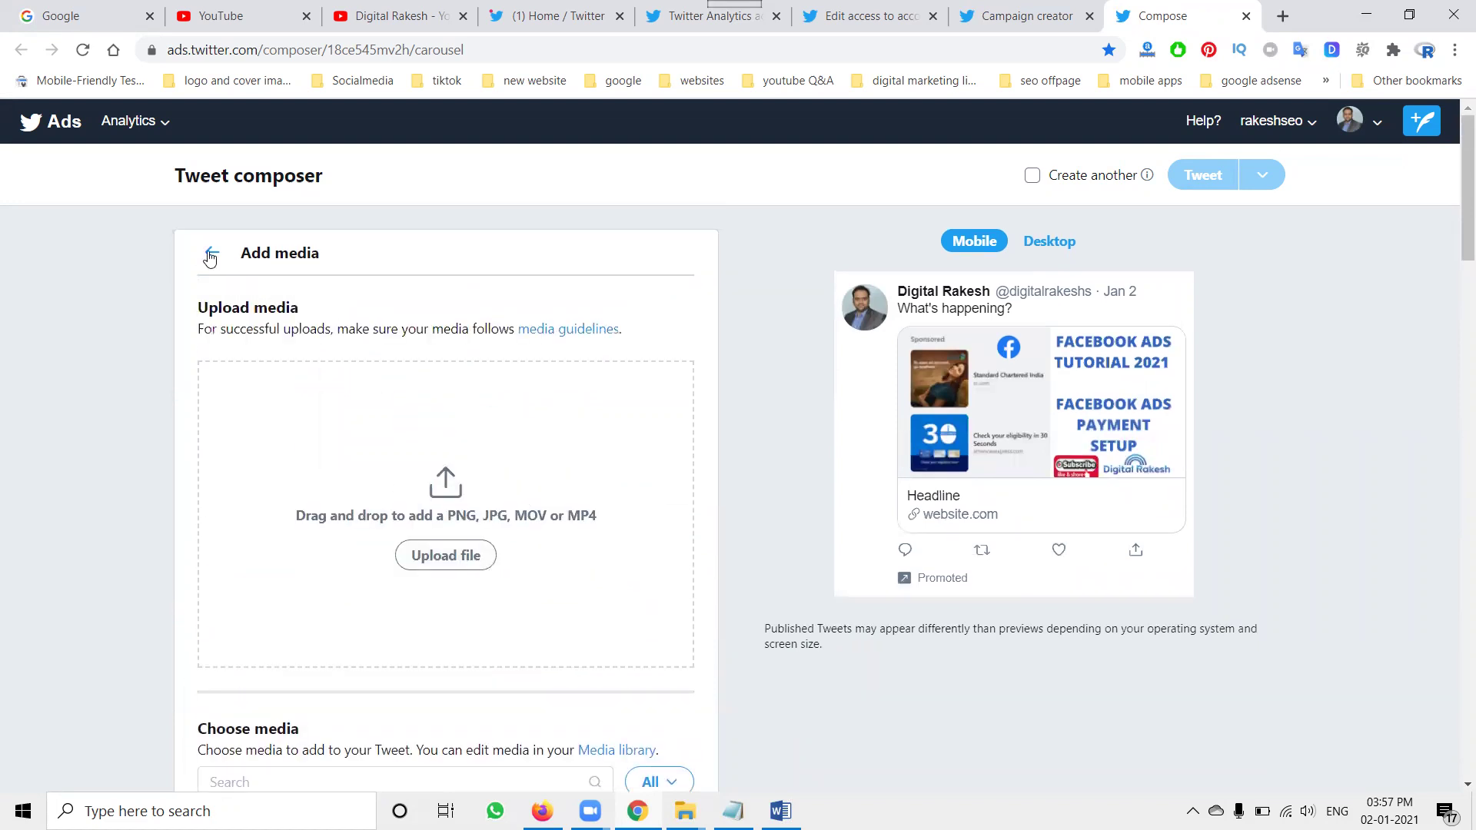
Step: Return to the Tweet form and enter the text "facebook ads tutorial 2021 - facebook ads for beginners_ facebook ads payment setup"
{"action": "left_click", "coordinate": [210, 254]}
{"action": "left_click", "coordinate": [343, 318]}
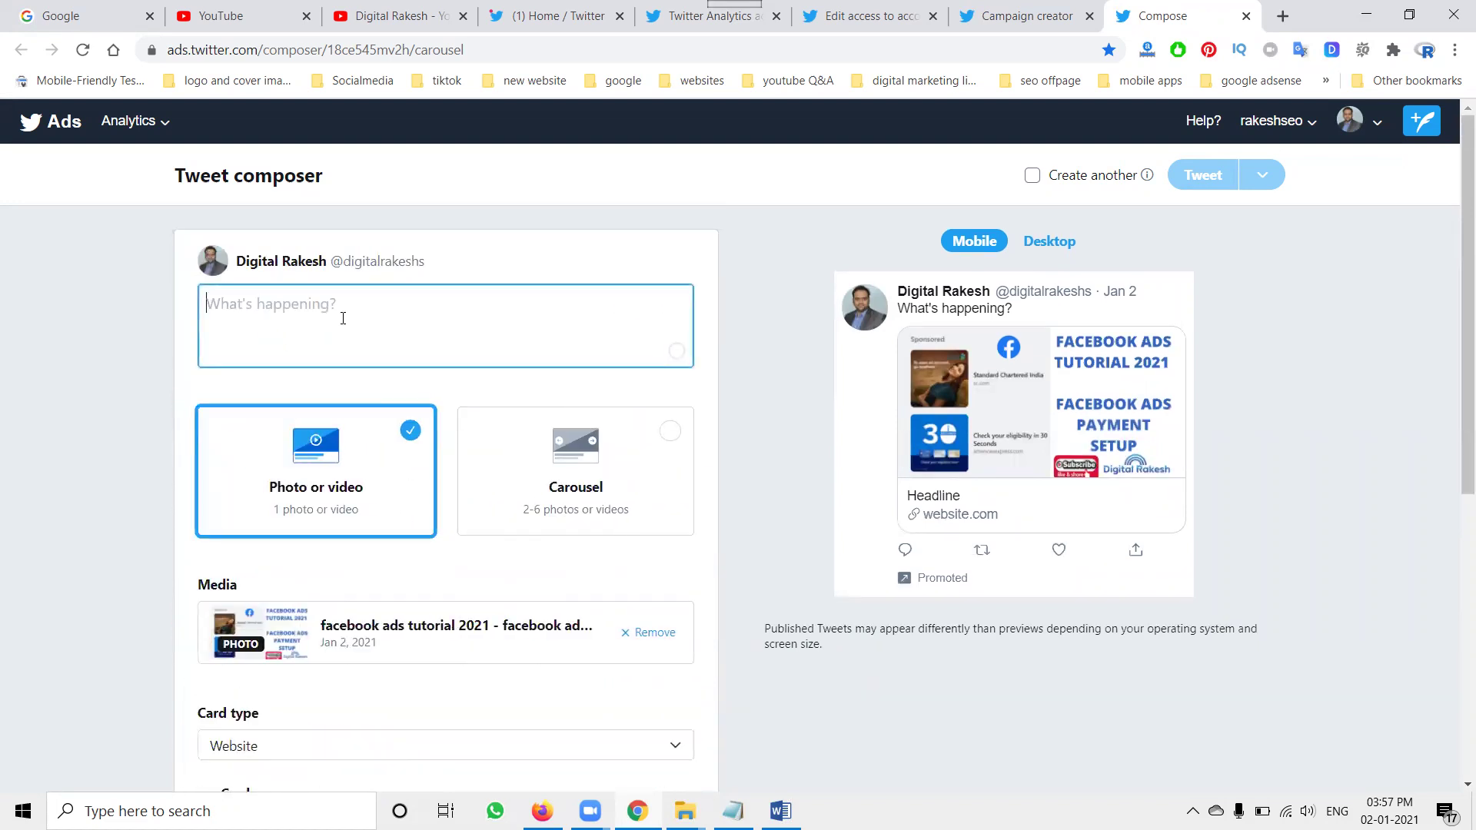
{"action": "type", "text": "facebook ads tutorial 2021 - facebook ads for beginners_ facebook ads payment setup"}
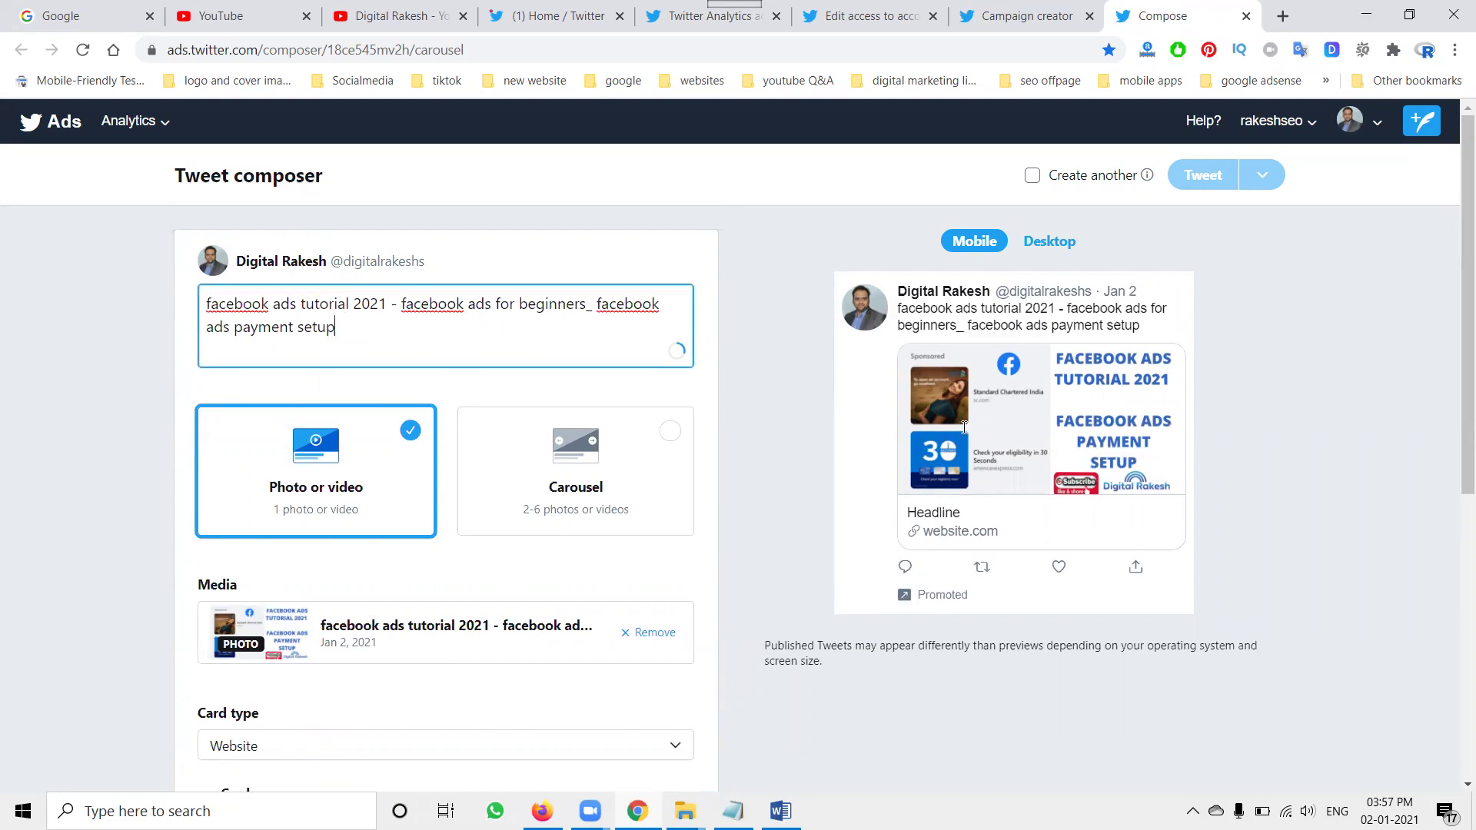
Step: Copy the channel subscription text, YouTube link and first two hashtags from the smo content Word document onto a new line of the Tweet
{"action": "key", "text": "alt+Tab"}
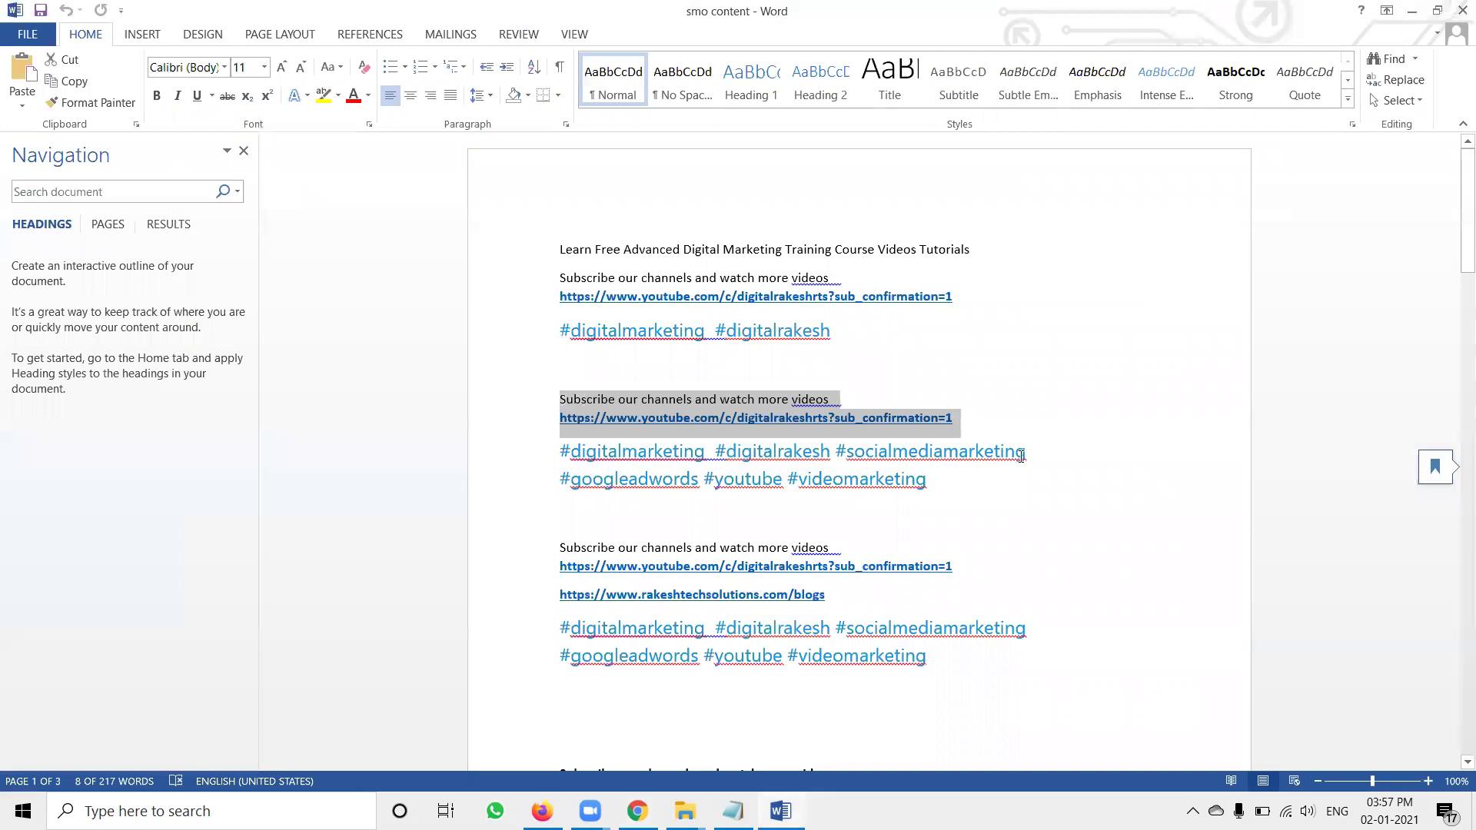
{"action": "left_click", "coordinate": [833, 453], "text": "shift"}
{"action": "key", "text": "ctrl+c"}
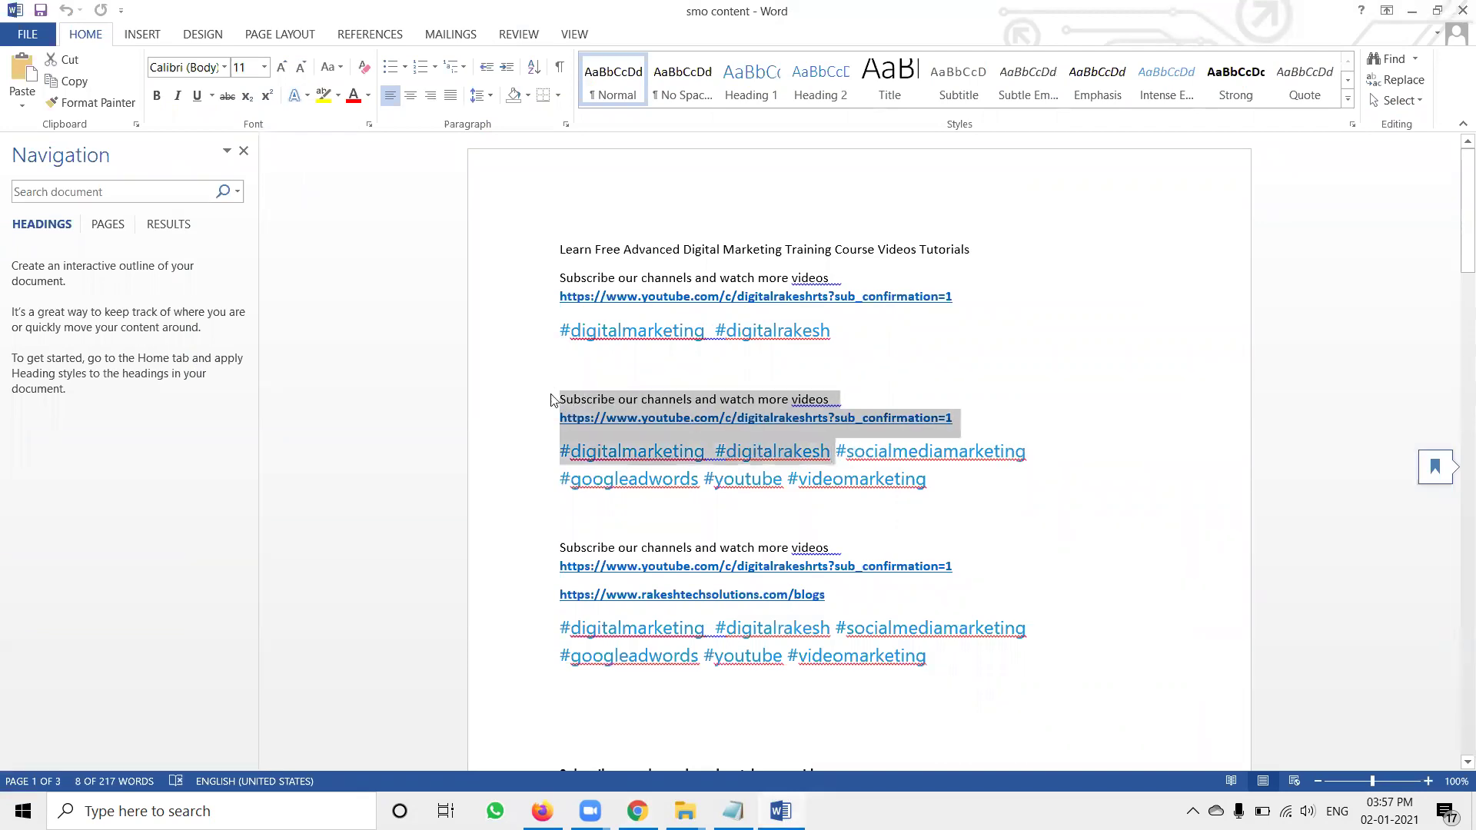
{"action": "left_click", "coordinate": [1407, 10]}
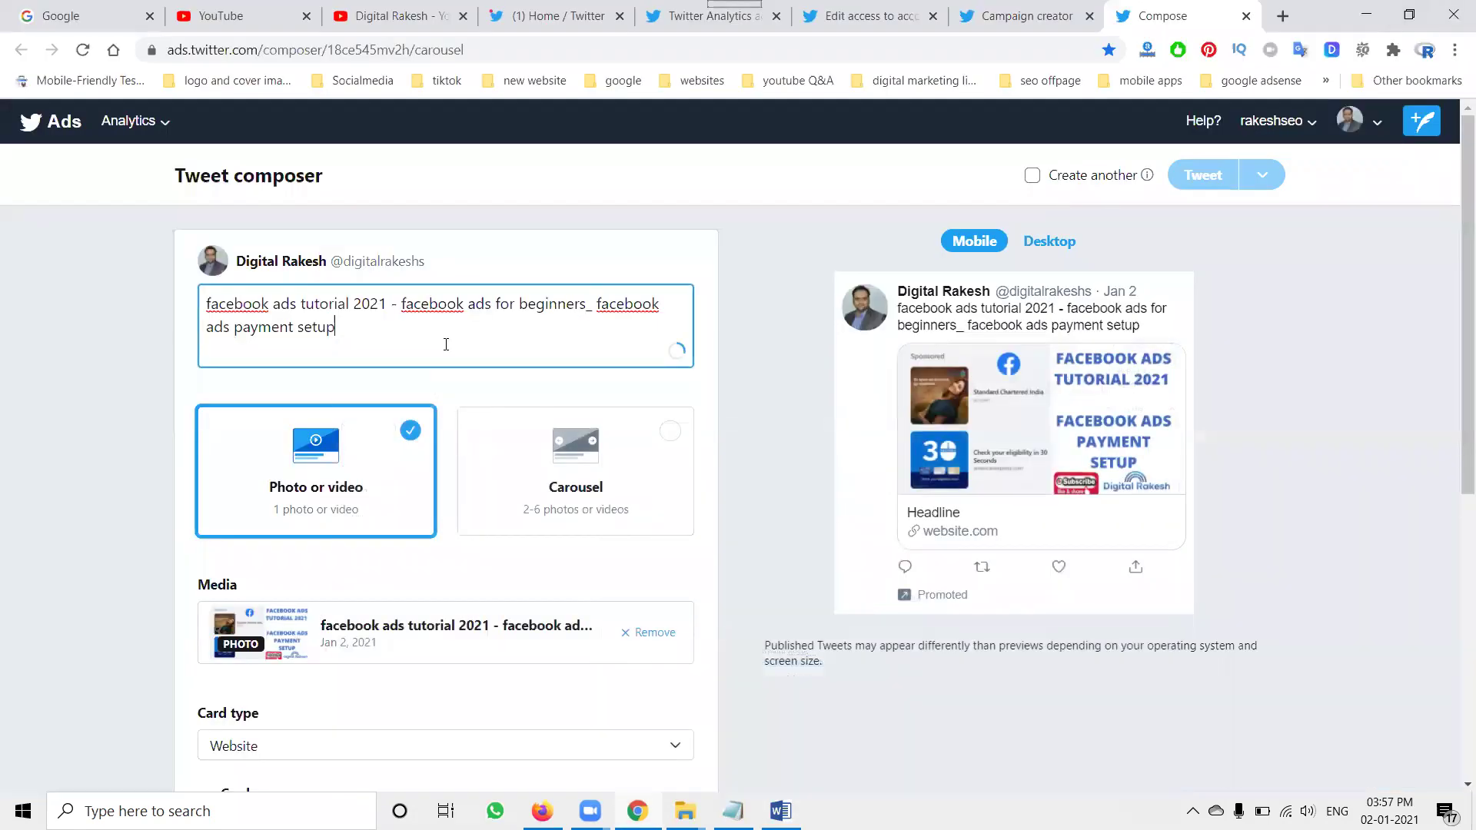
{"action": "left_click", "coordinate": [445, 344]}
{"action": "key", "text": "Return"}
{"action": "key", "text": "ctrl+v"}
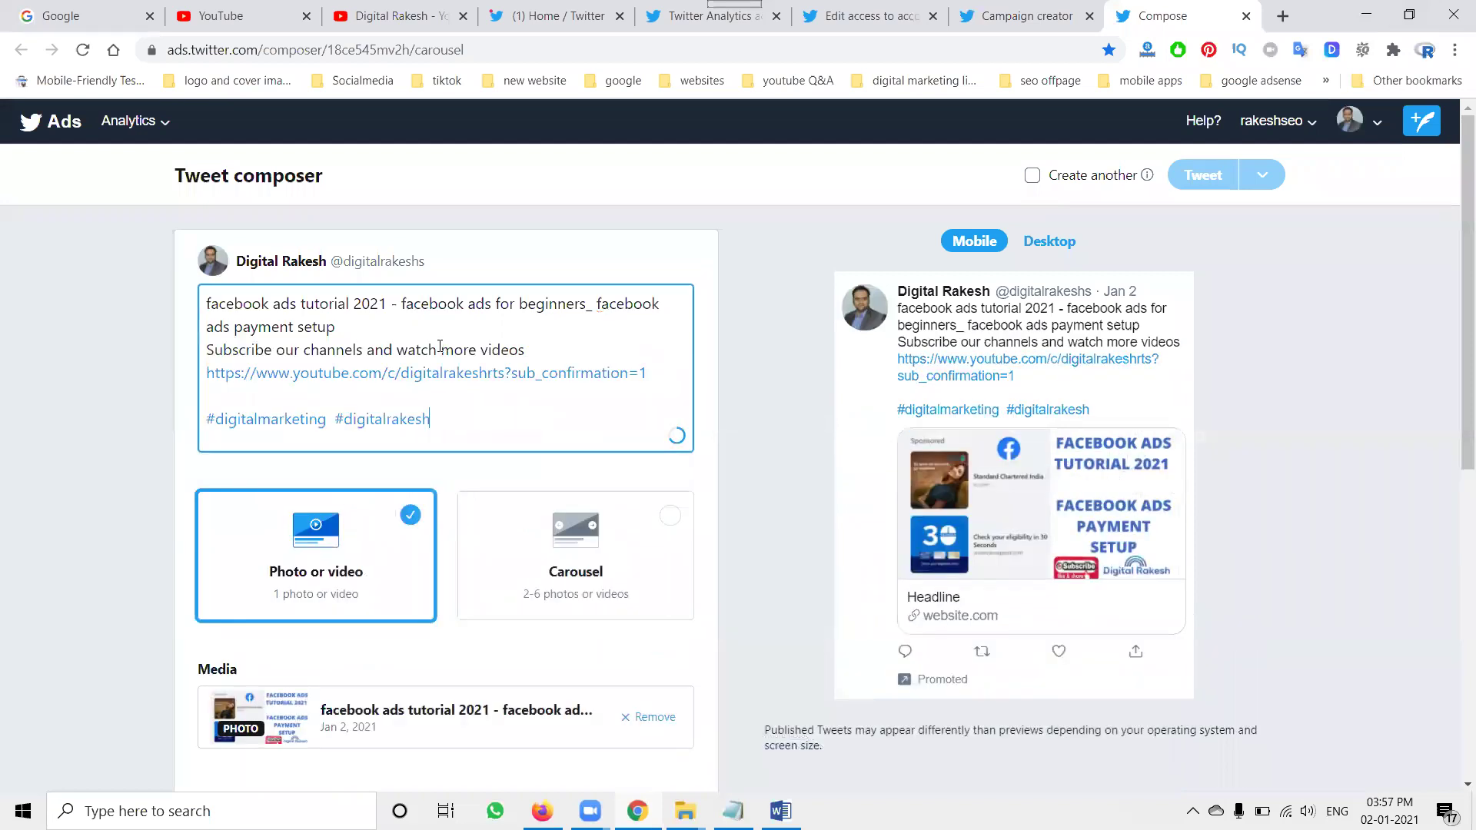
Step: Set both the website card's name and its headline to "digital rakesh"
{"action": "scroll", "coordinate": [676, 467], "scroll_direction": "down", "scroll_amount": 5}
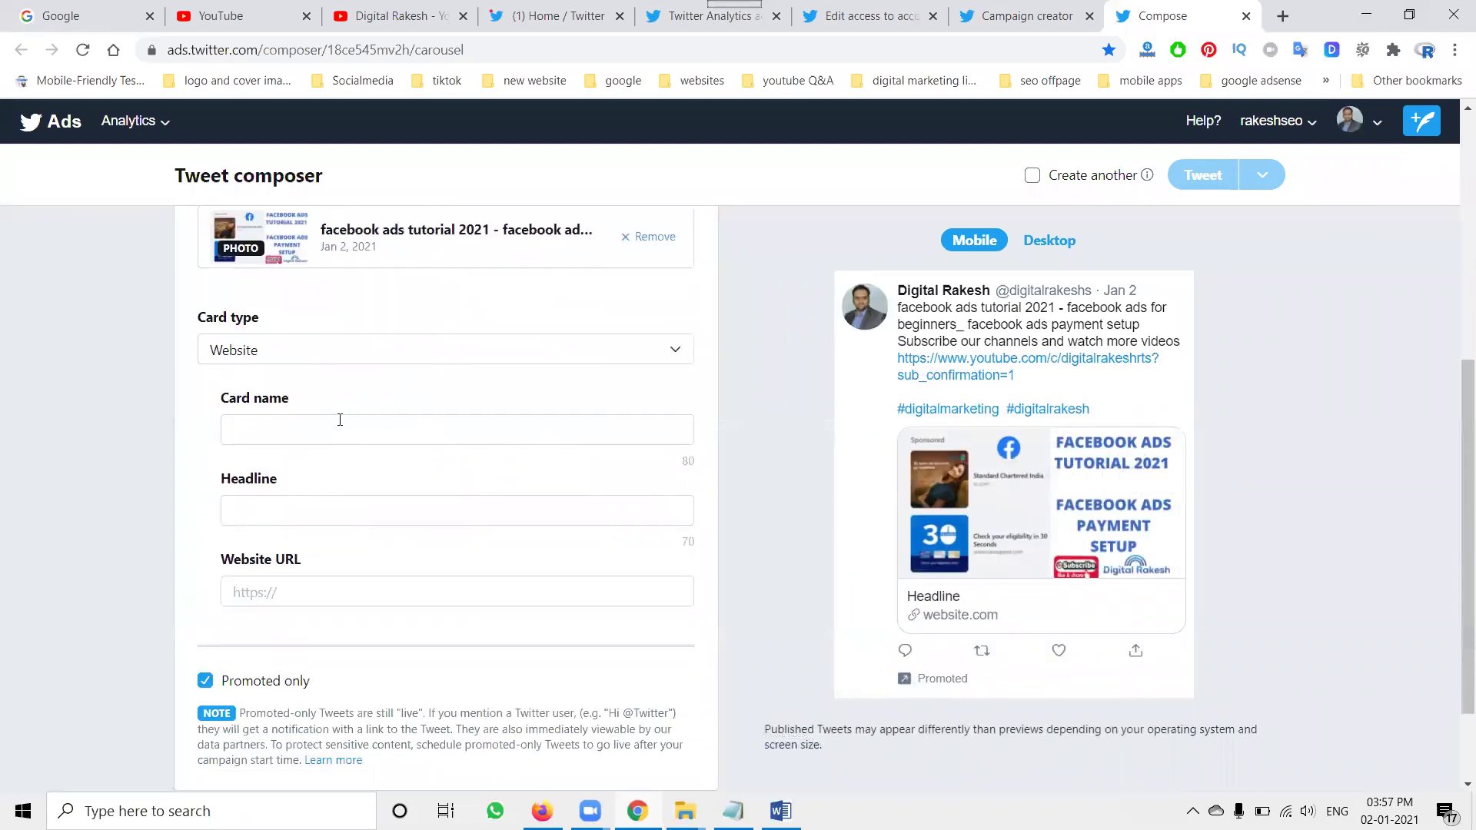
{"action": "left_click", "coordinate": [338, 429]}
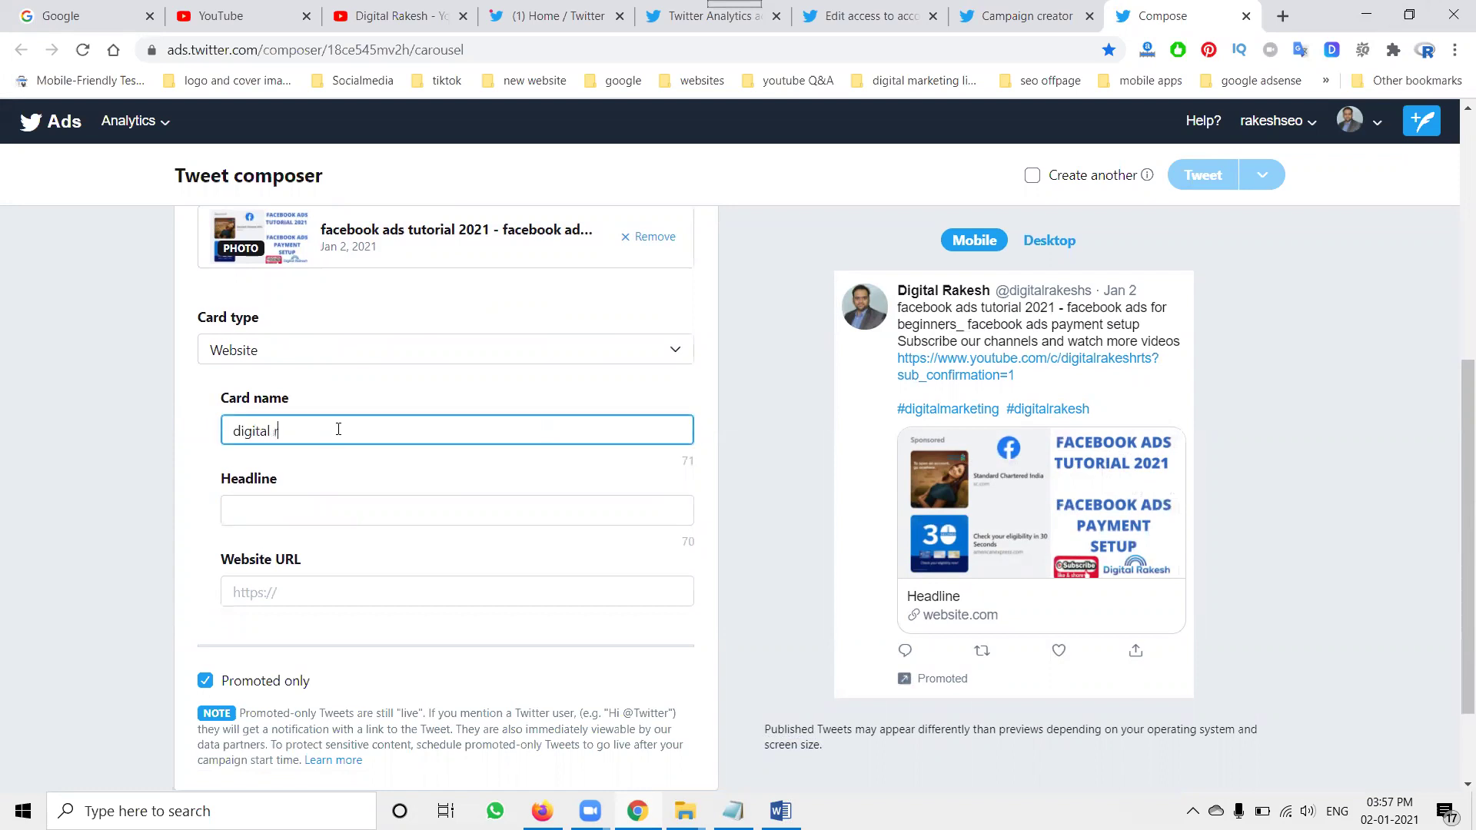
{"action": "key", "text": "Tab"}
{"action": "type", "text": "d"}
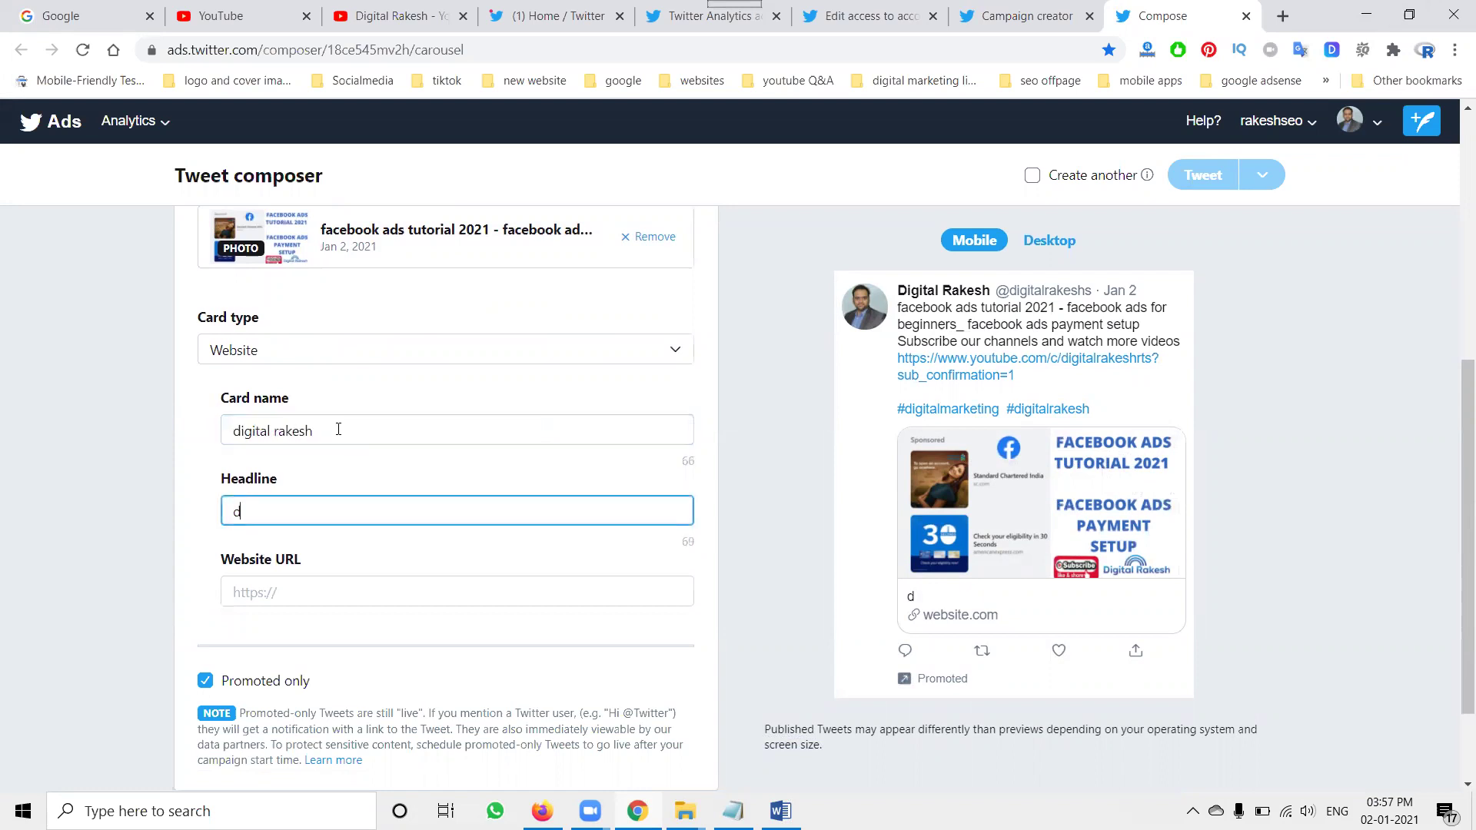
{"action": "type", "text": "igital rakesh"}
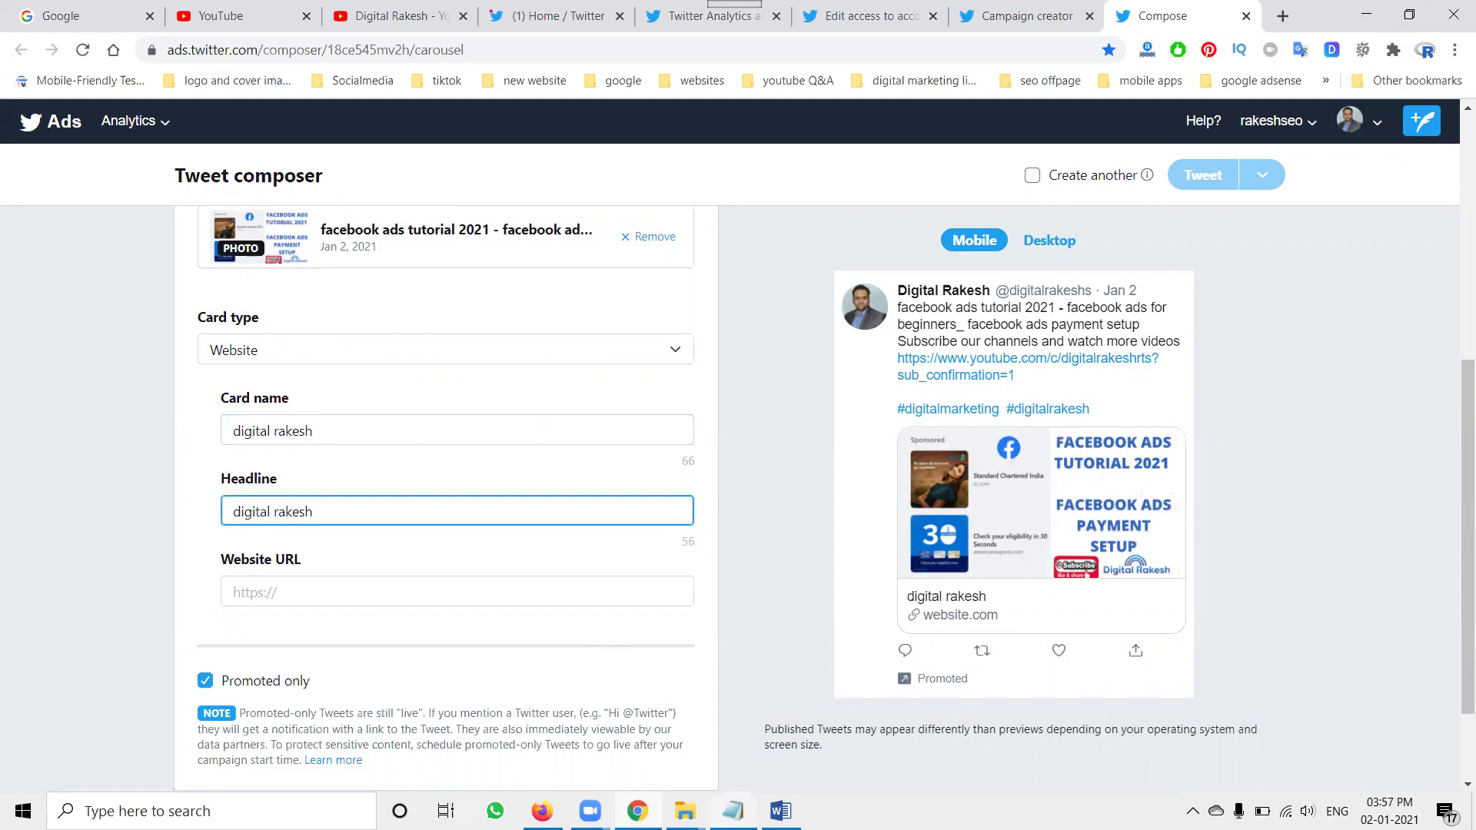
Step: Copy the YouTube channel's subscribe link from the smo content Word document into the card's website URL
{"action": "key", "text": "alt+Tab"}
{"action": "left_click", "coordinate": [525, 433]}
{"action": "key", "text": "ctrl+c"}
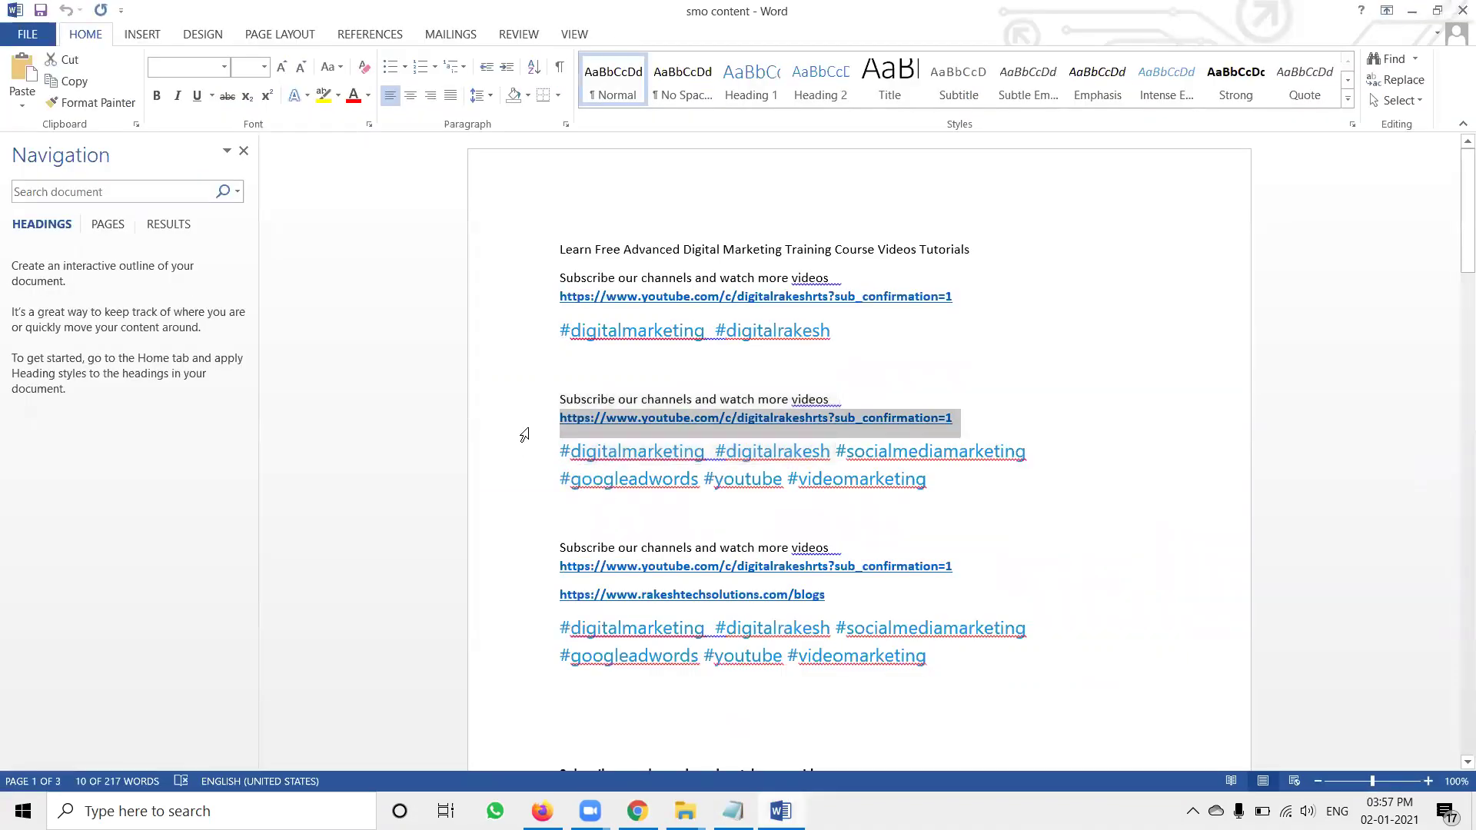
{"action": "key", "text": "alt+Tab"}
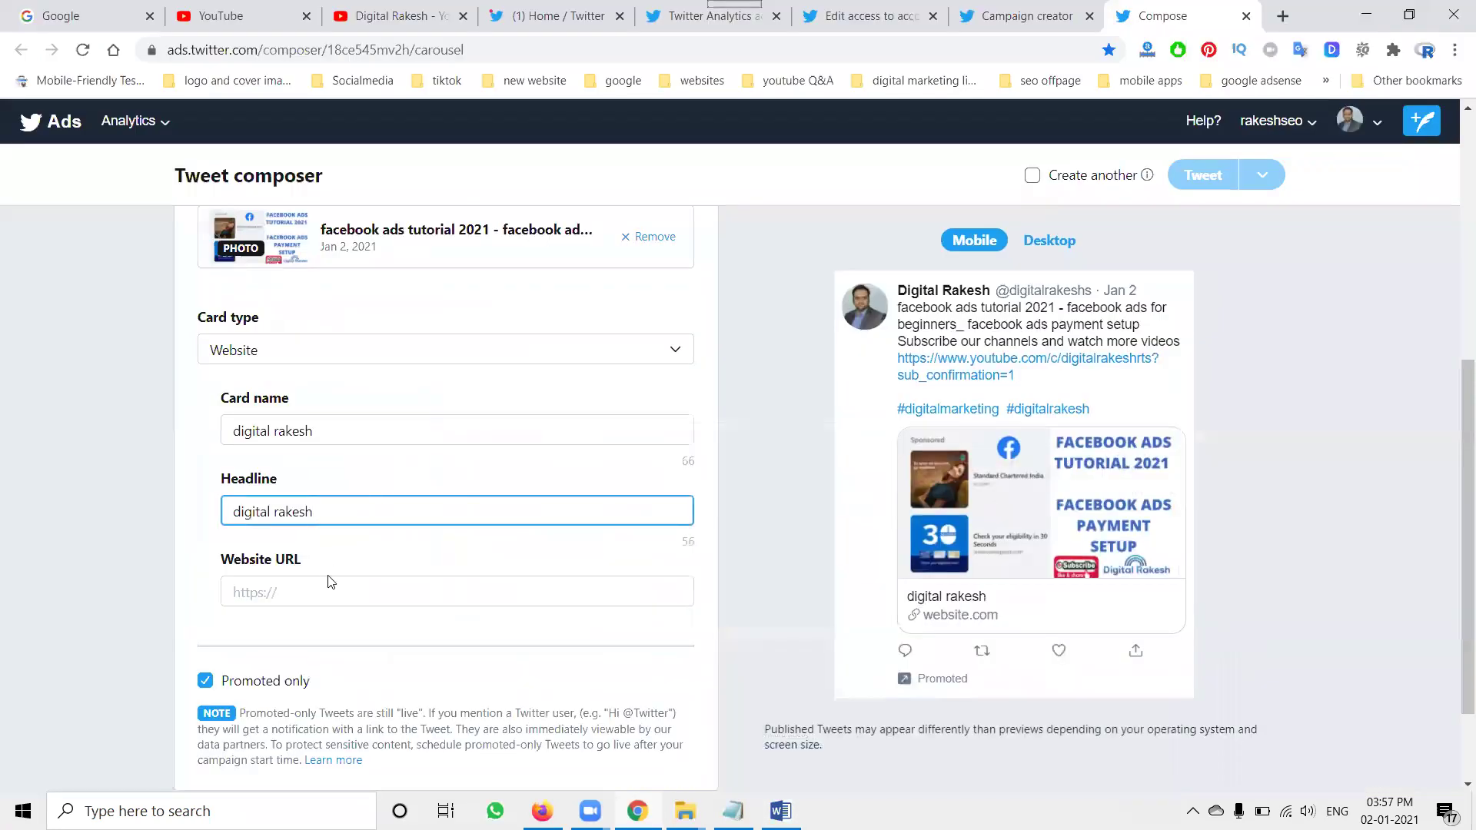
{"action": "left_click", "coordinate": [320, 593]}
{"action": "key", "text": "ctrl+v"}
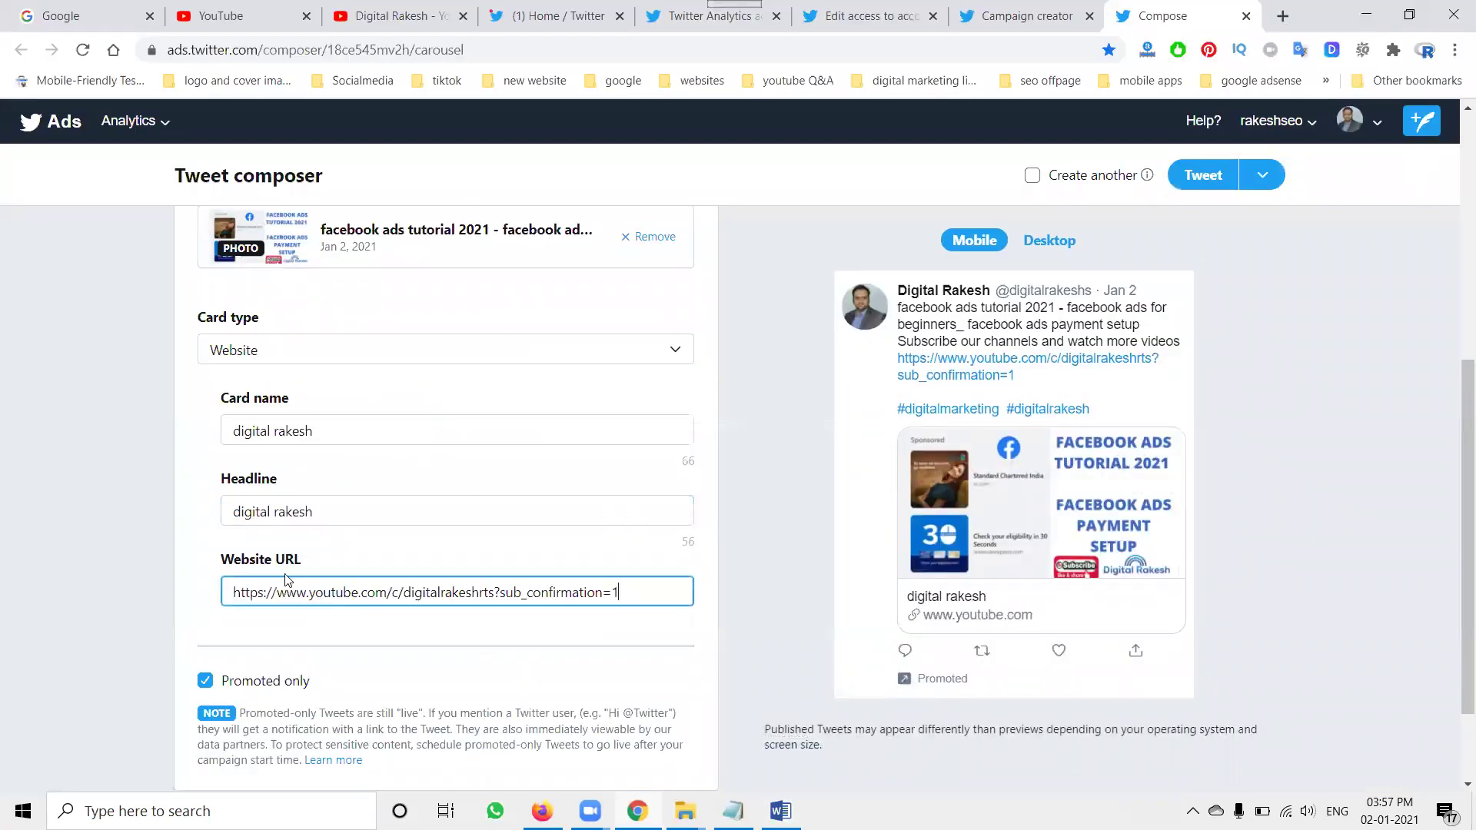
Step: Publish the Tweet with Promoted only enabled, and check the desktop and mobile previews
{"action": "scroll", "coordinate": [175, 522], "scroll_direction": "down", "scroll_amount": 2}
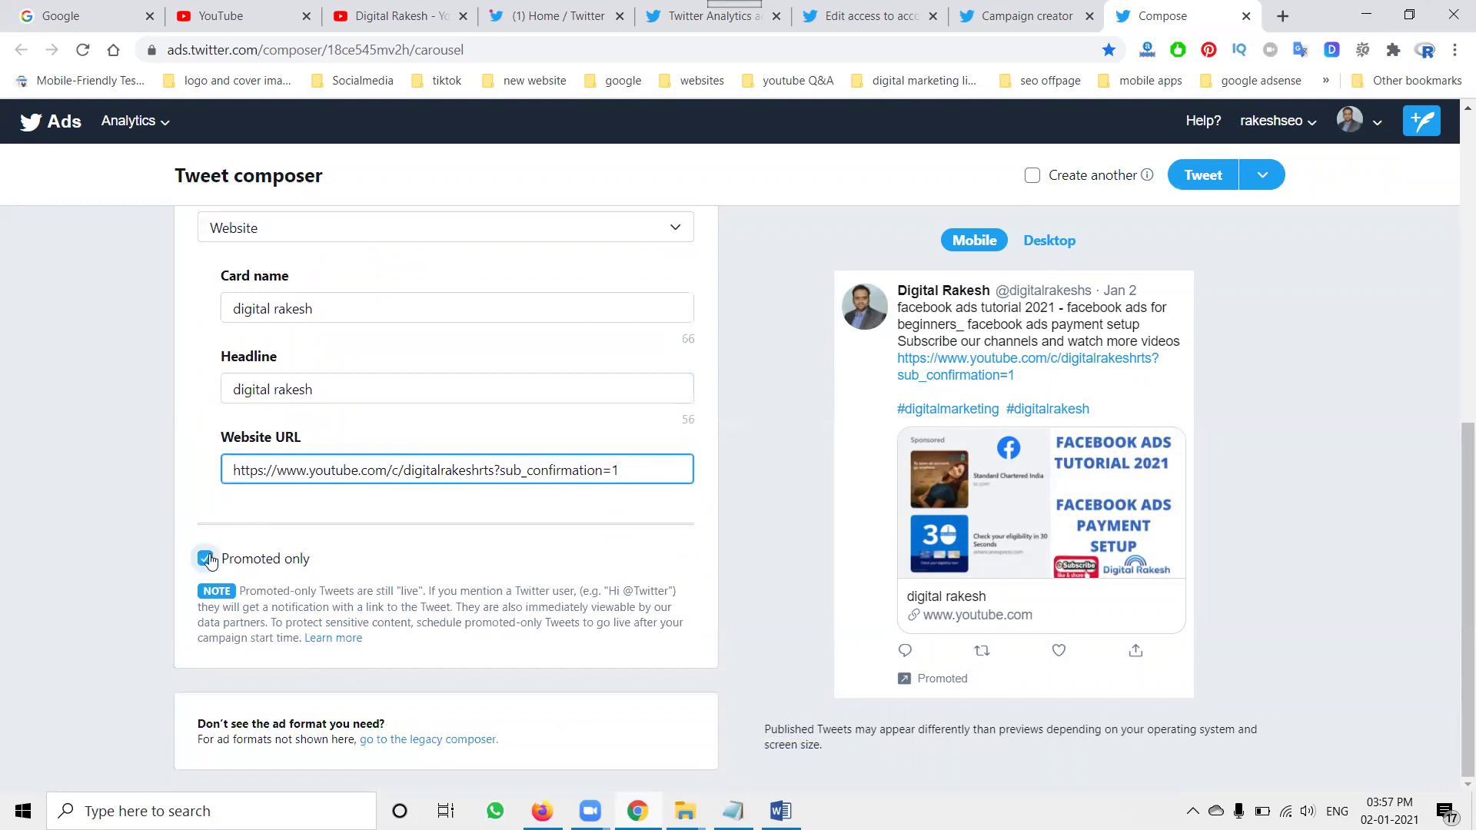
{"action": "left_click", "coordinate": [206, 565]}
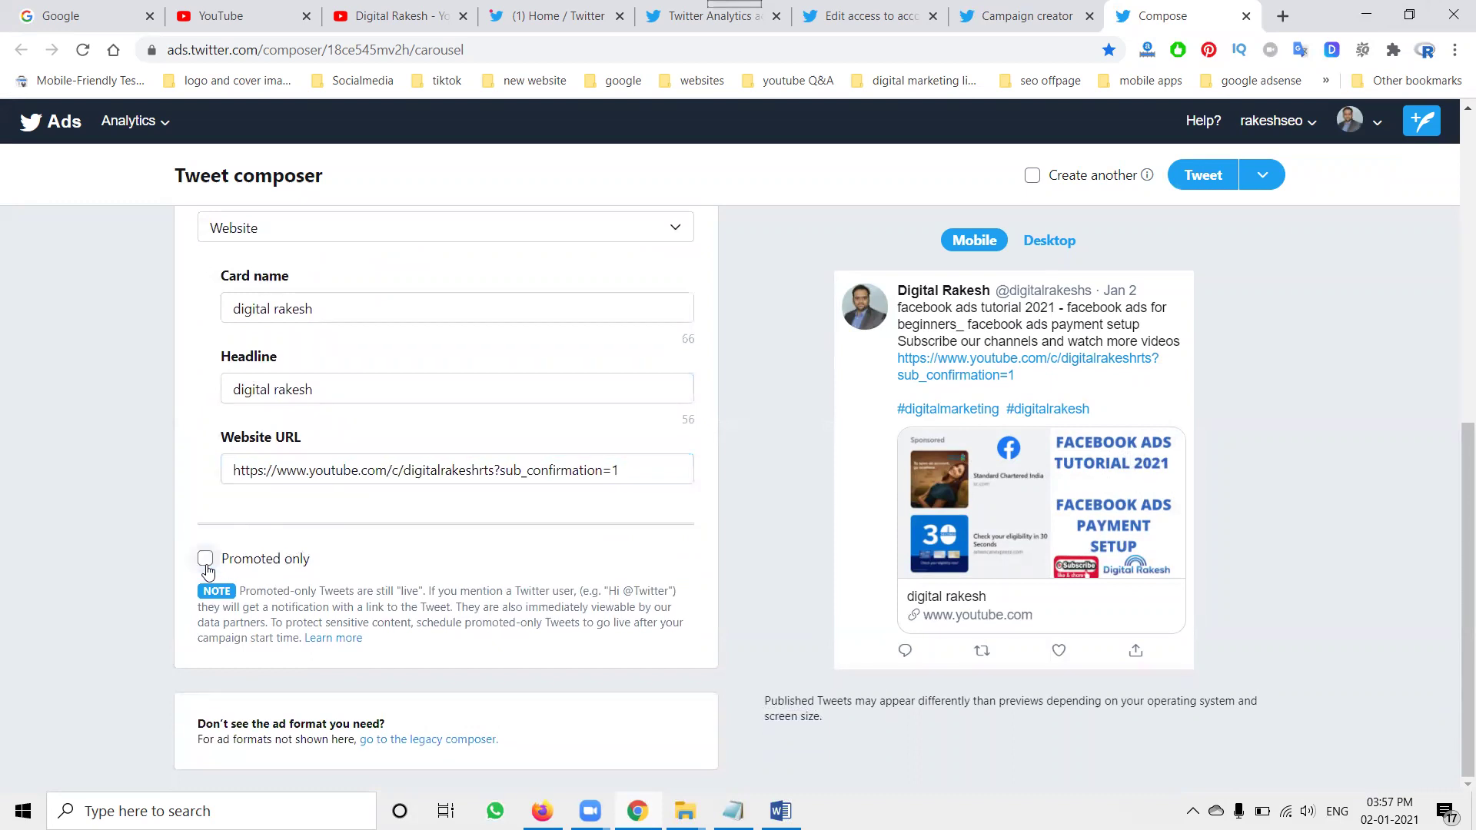
{"action": "left_click", "coordinate": [205, 564]}
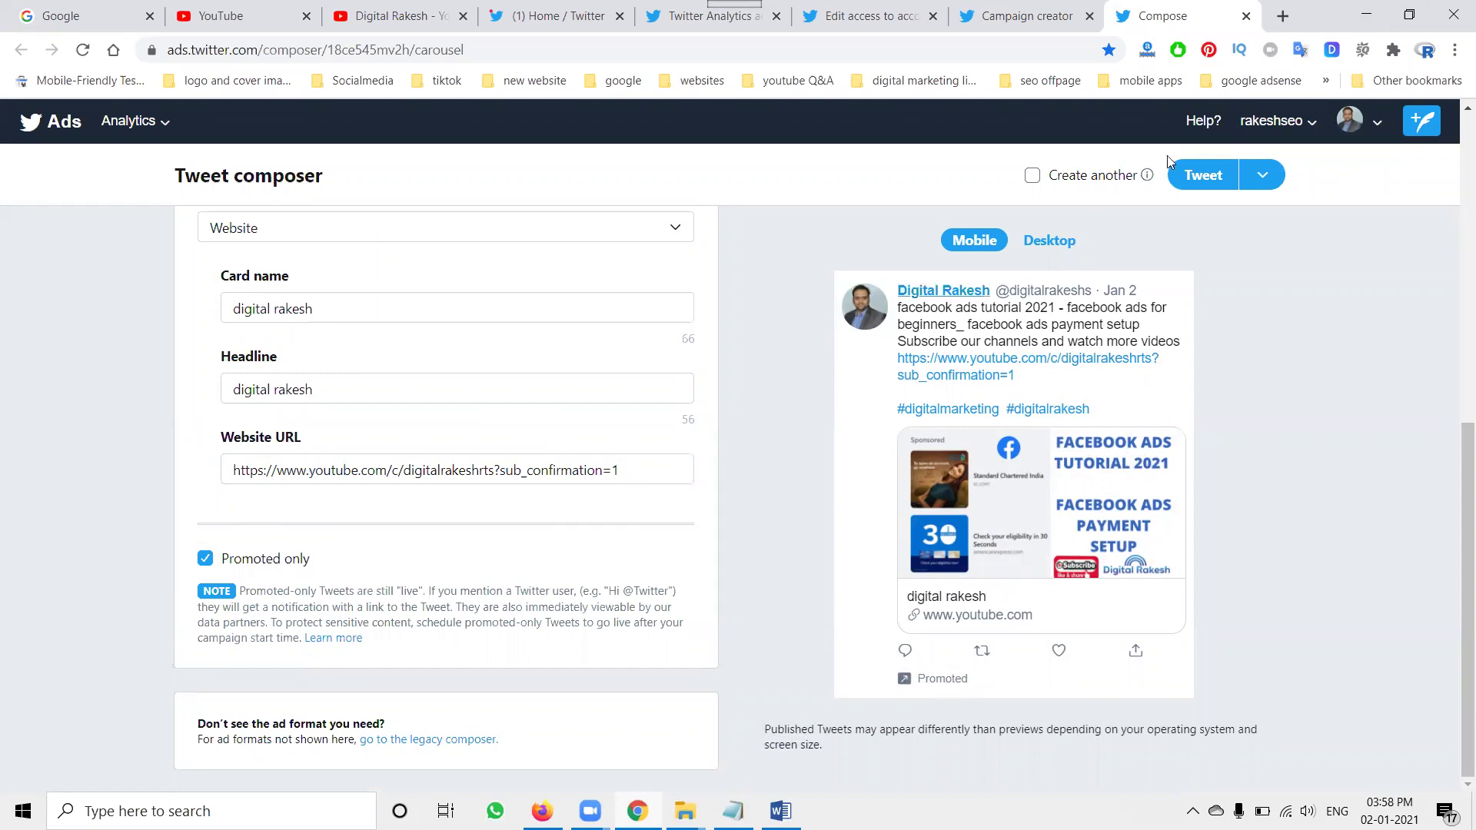
{"action": "left_click", "coordinate": [1198, 177]}
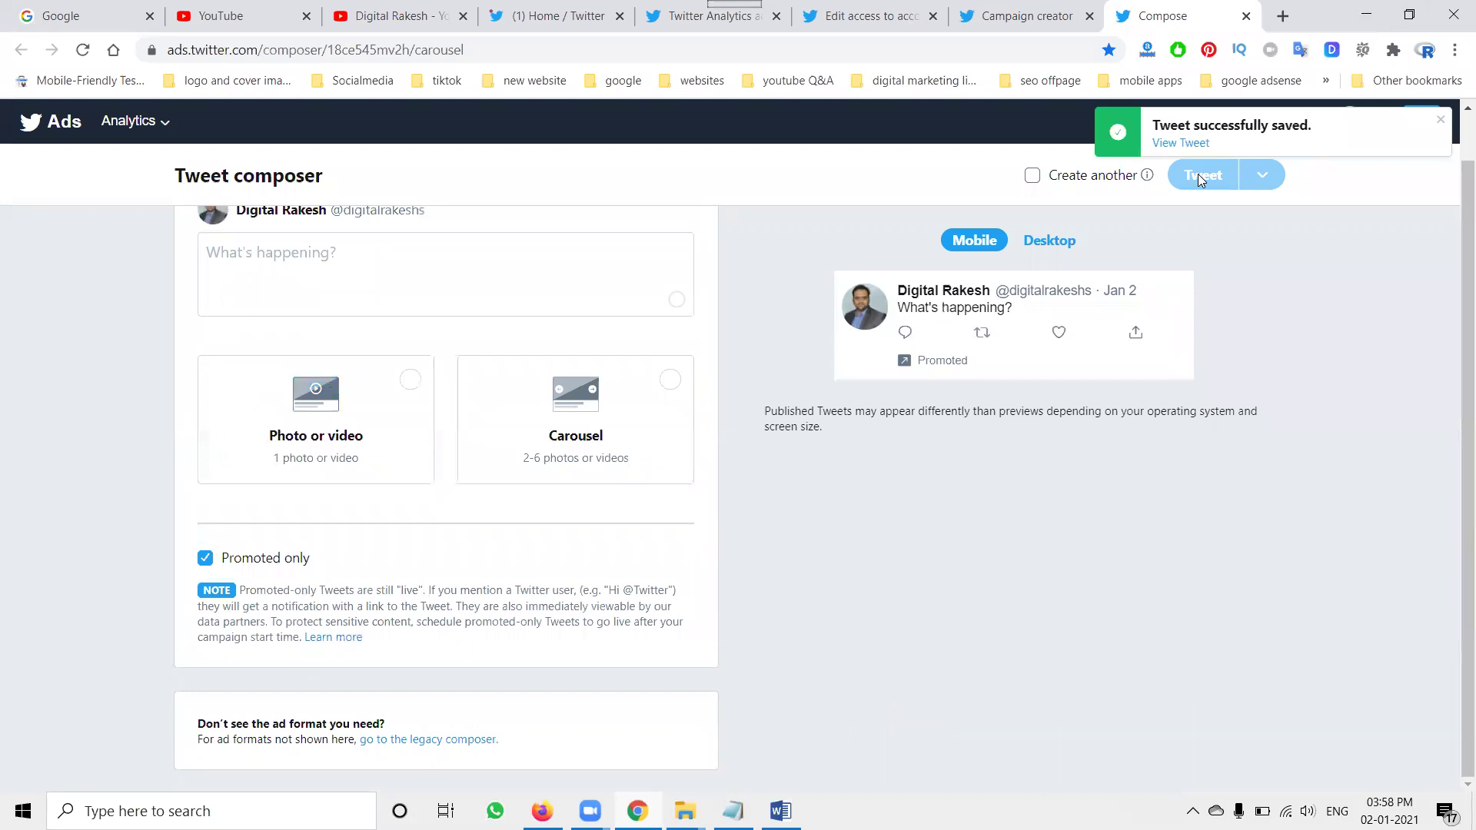
{"action": "left_click", "coordinate": [1030, 244]}
{"action": "left_click", "coordinate": [965, 241]}
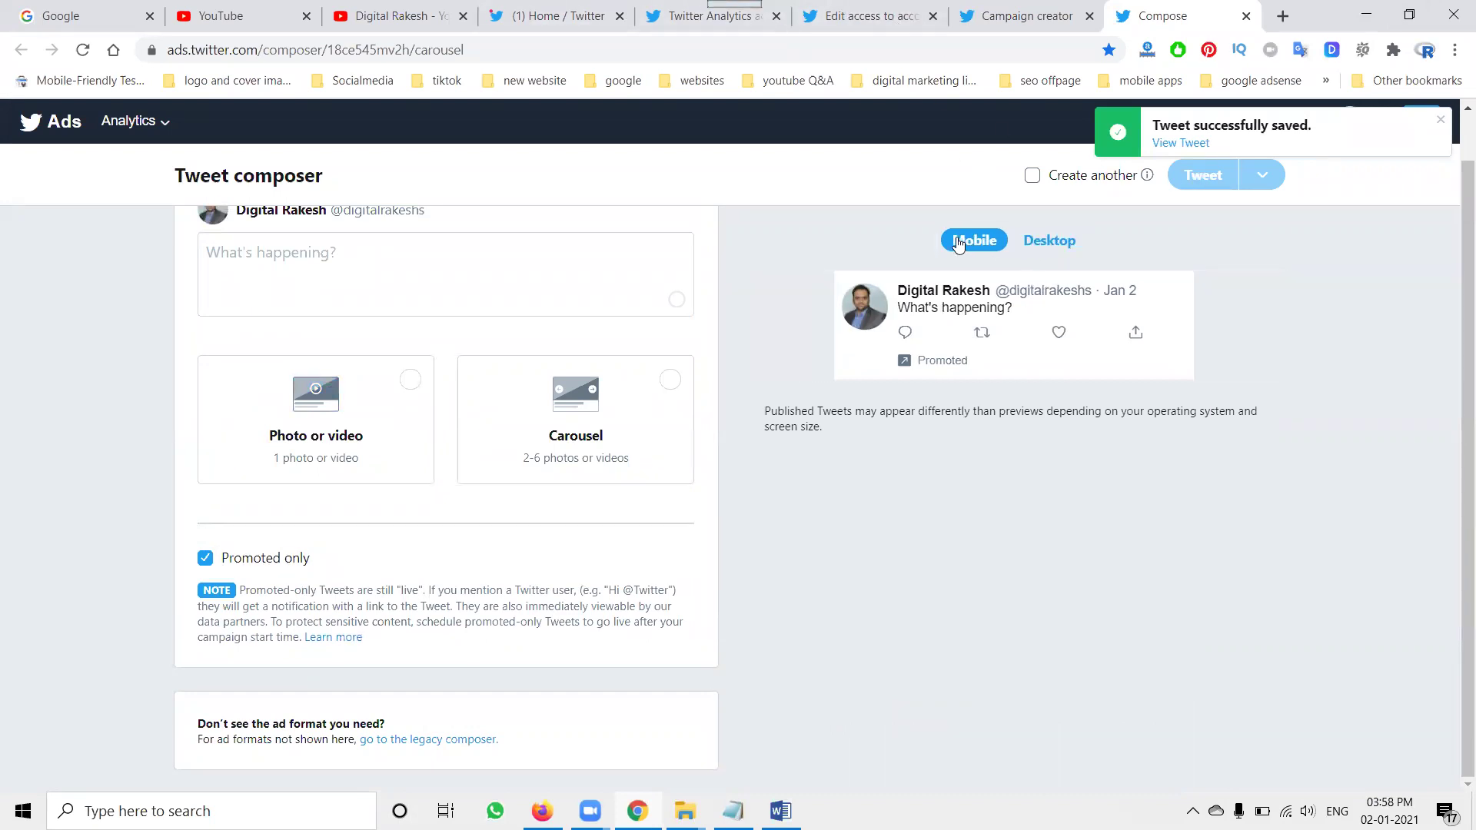
Step: Return to the campaign creator, review the DR followers campaign's summary and launch it
{"action": "left_click", "coordinate": [977, 8]}
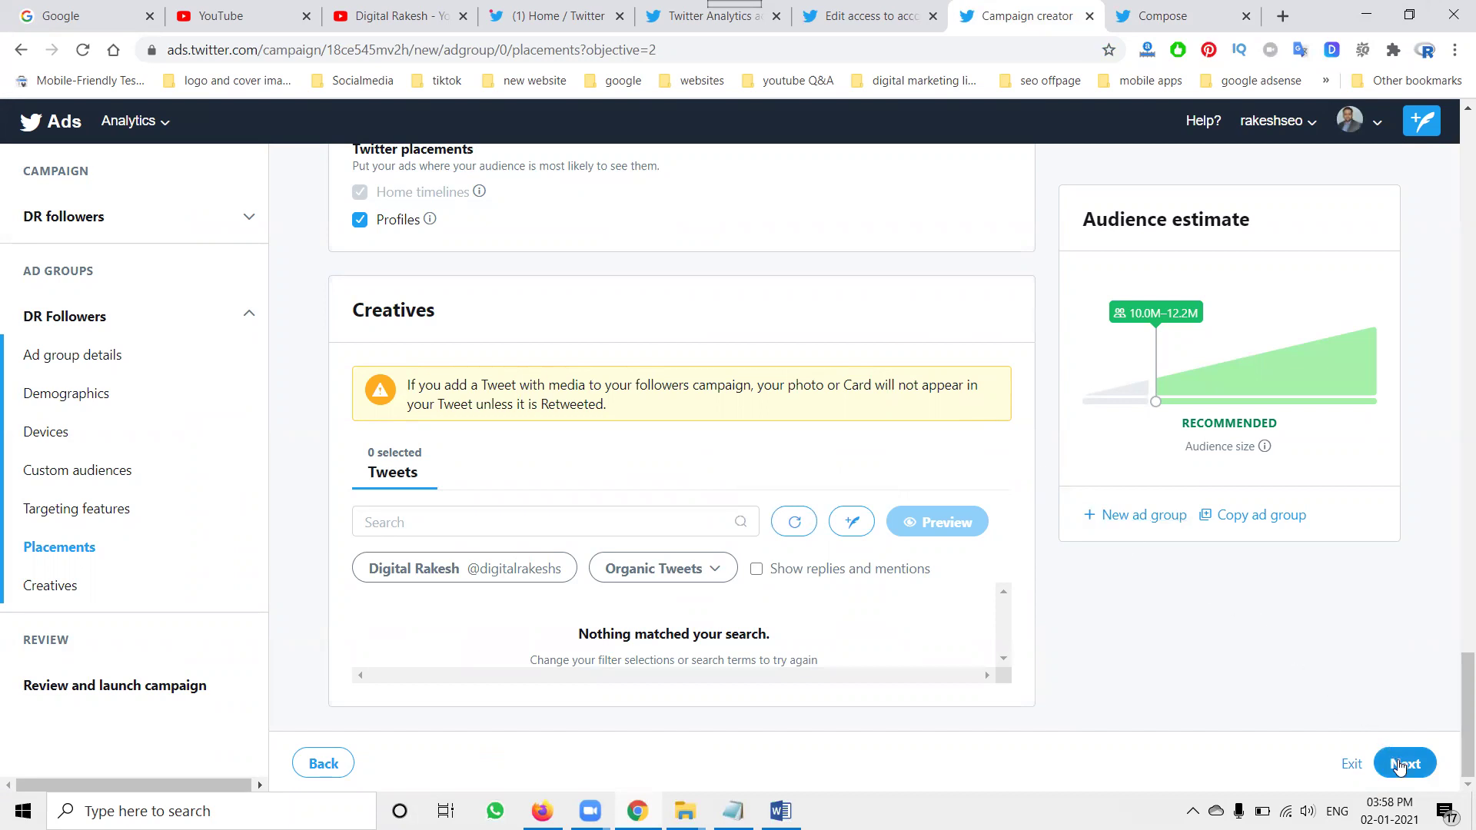
{"action": "left_click", "coordinate": [1399, 765]}
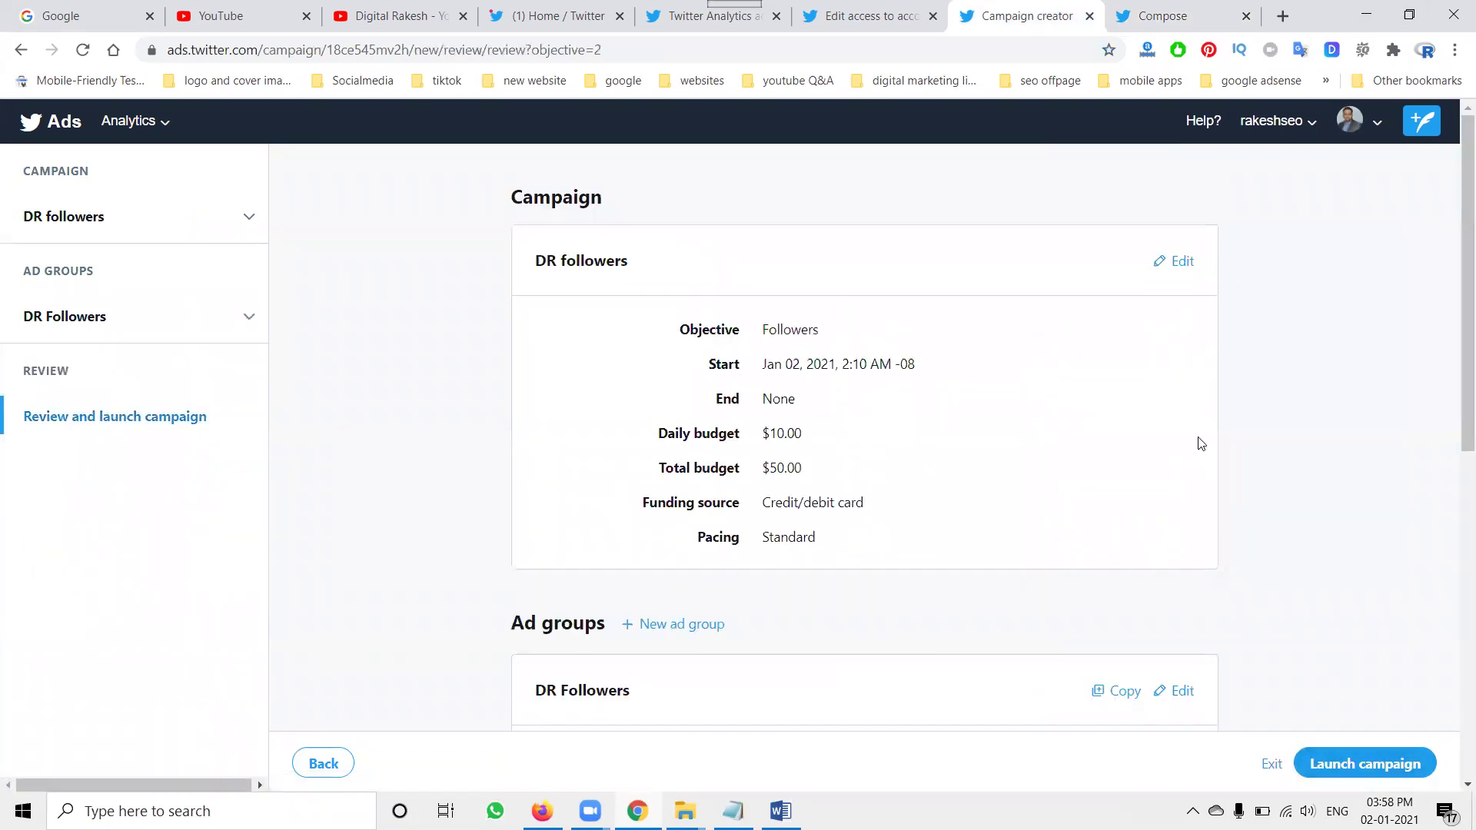
{"action": "scroll", "coordinate": [1191, 439], "scroll_direction": "down", "scroll_amount": 9}
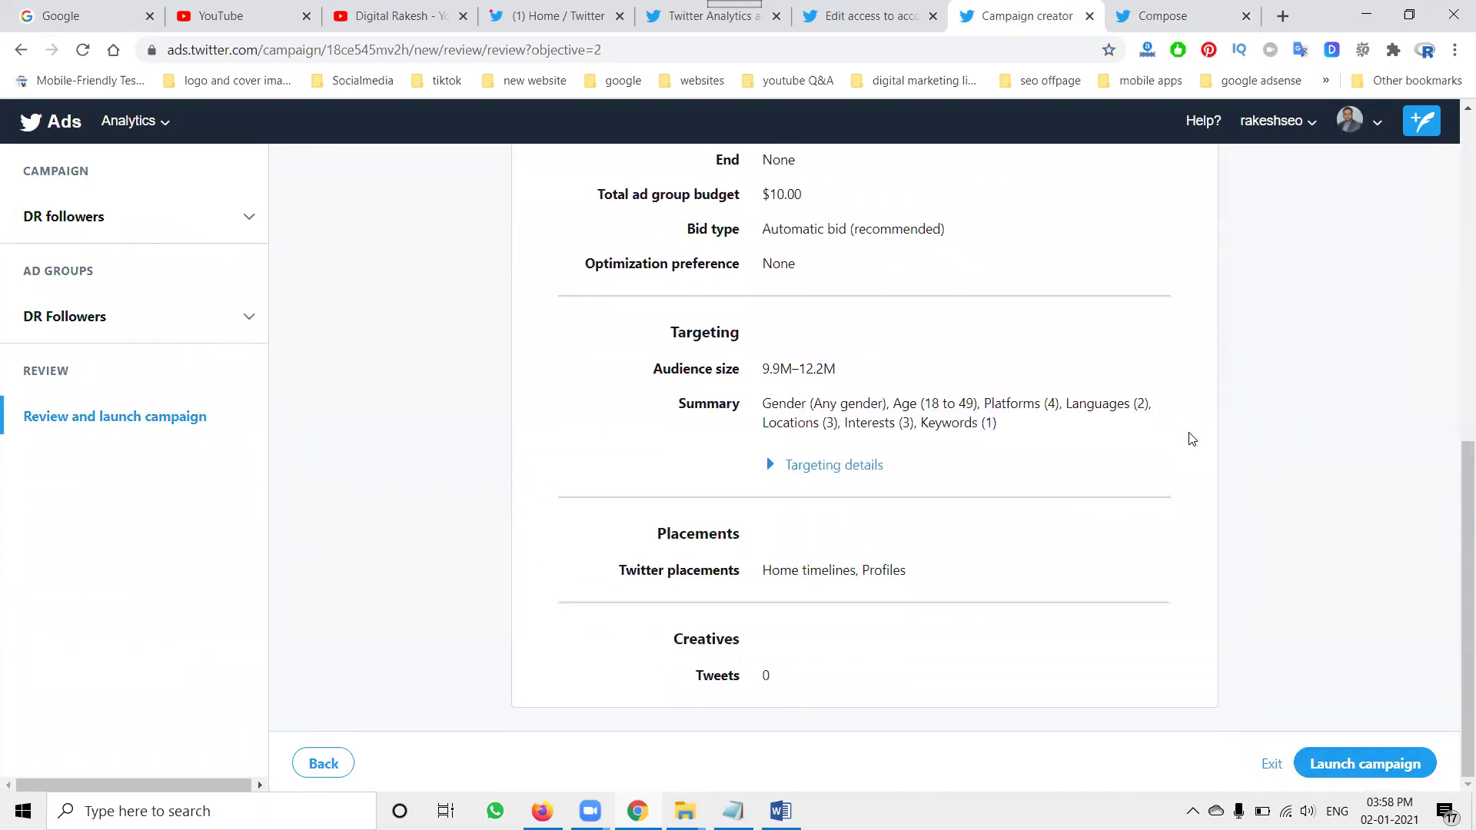
{"action": "scroll", "coordinate": [1192, 439], "scroll_direction": "up", "scroll_amount": 8}
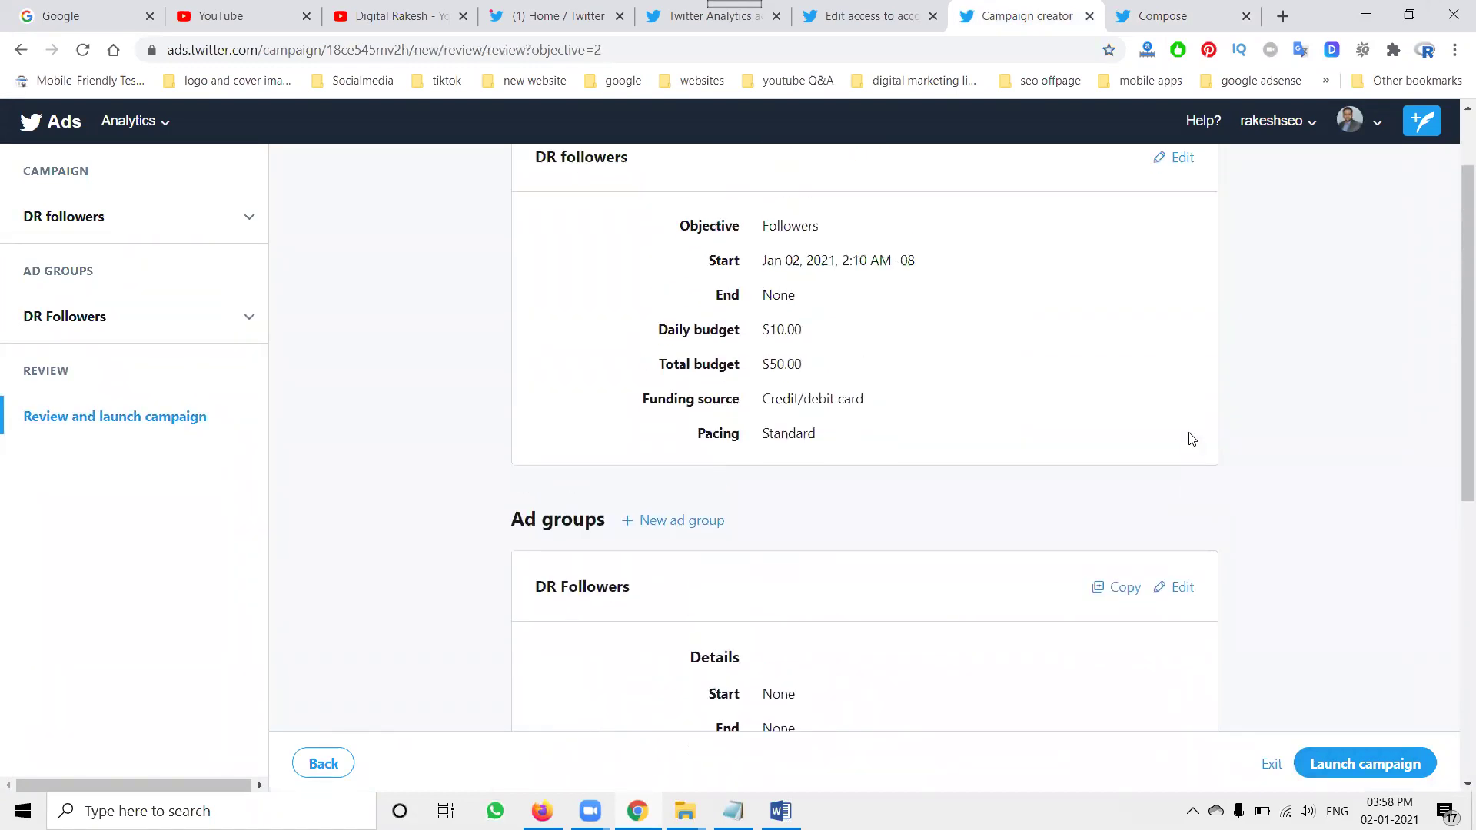
{"action": "scroll", "coordinate": [1192, 439], "scroll_direction": "up", "scroll_amount": 1}
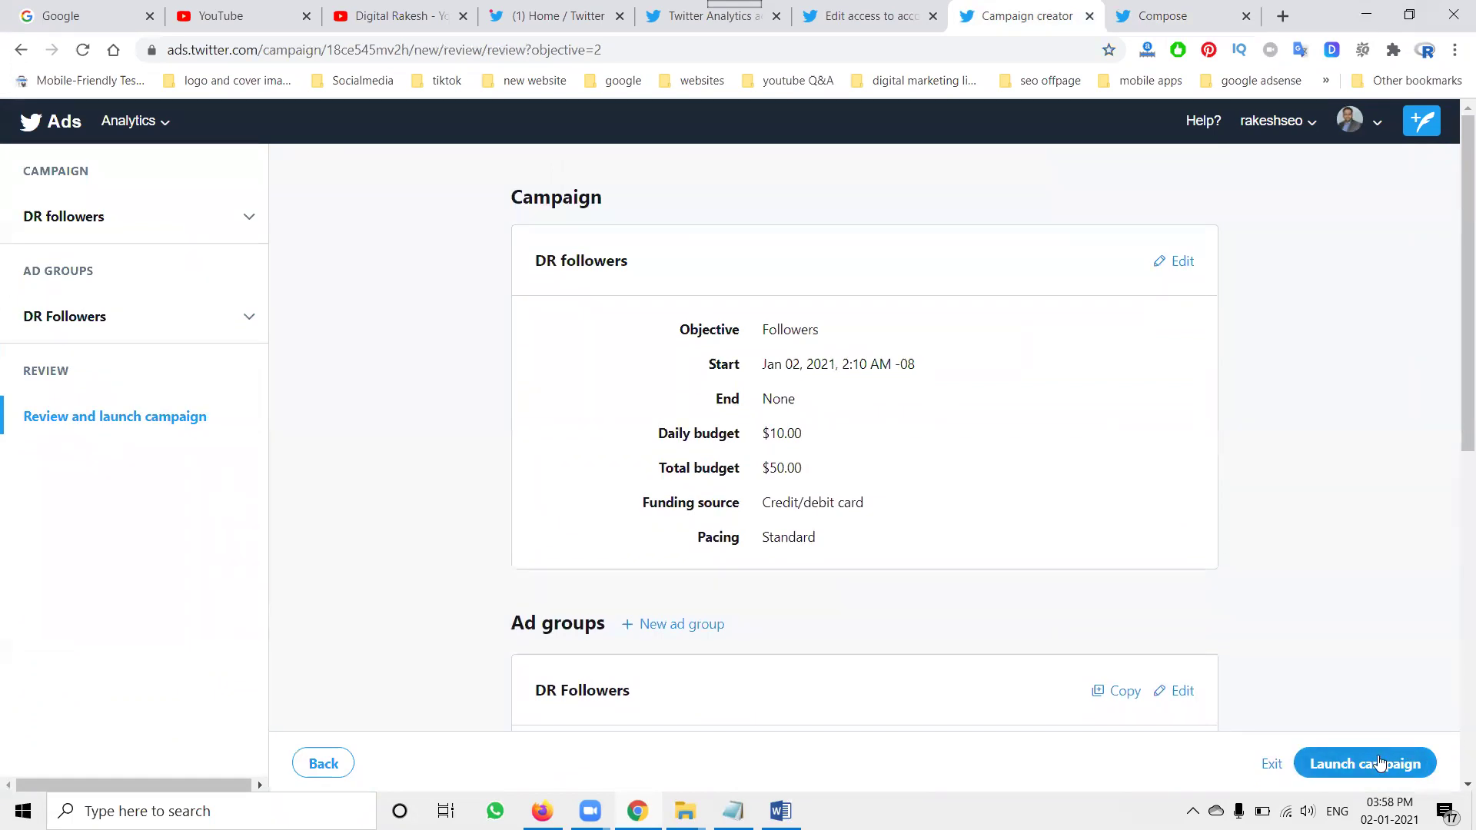
{"action": "left_click", "coordinate": [1379, 763]}
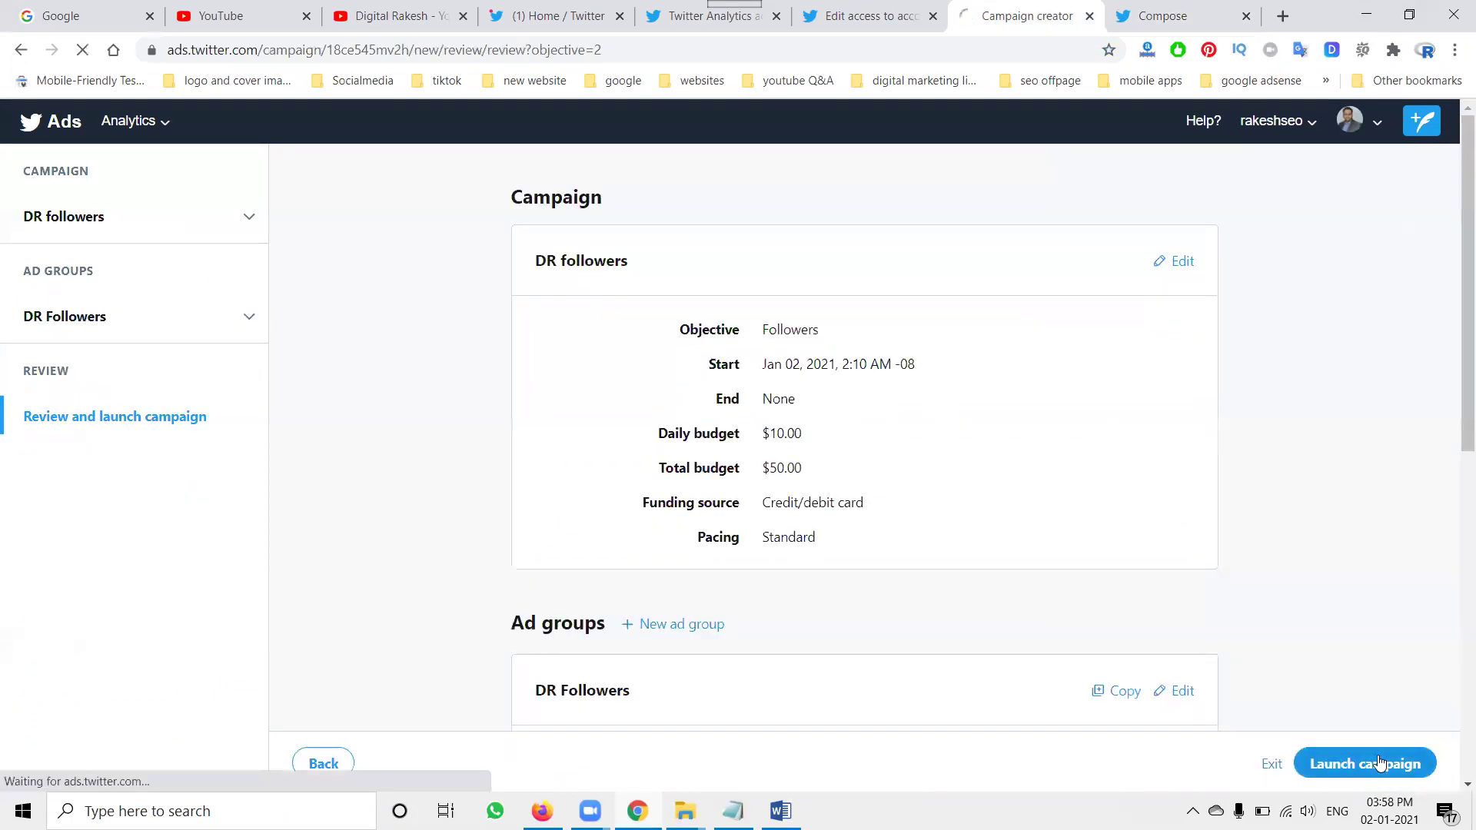
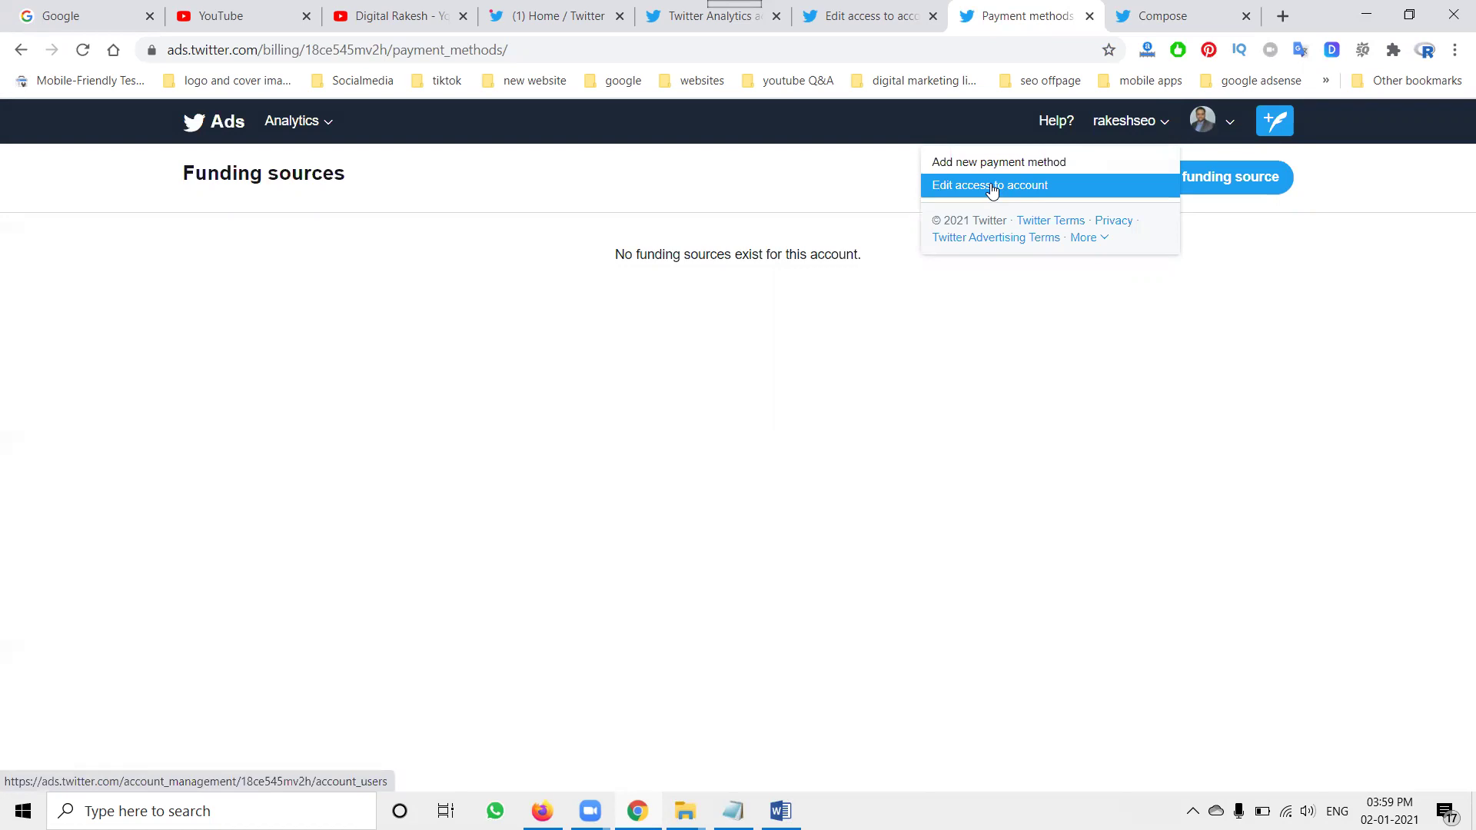
Step: Open the ad account's access settings and go from there to the campaign list in Ads Manager
{"action": "left_click", "coordinate": [991, 190]}
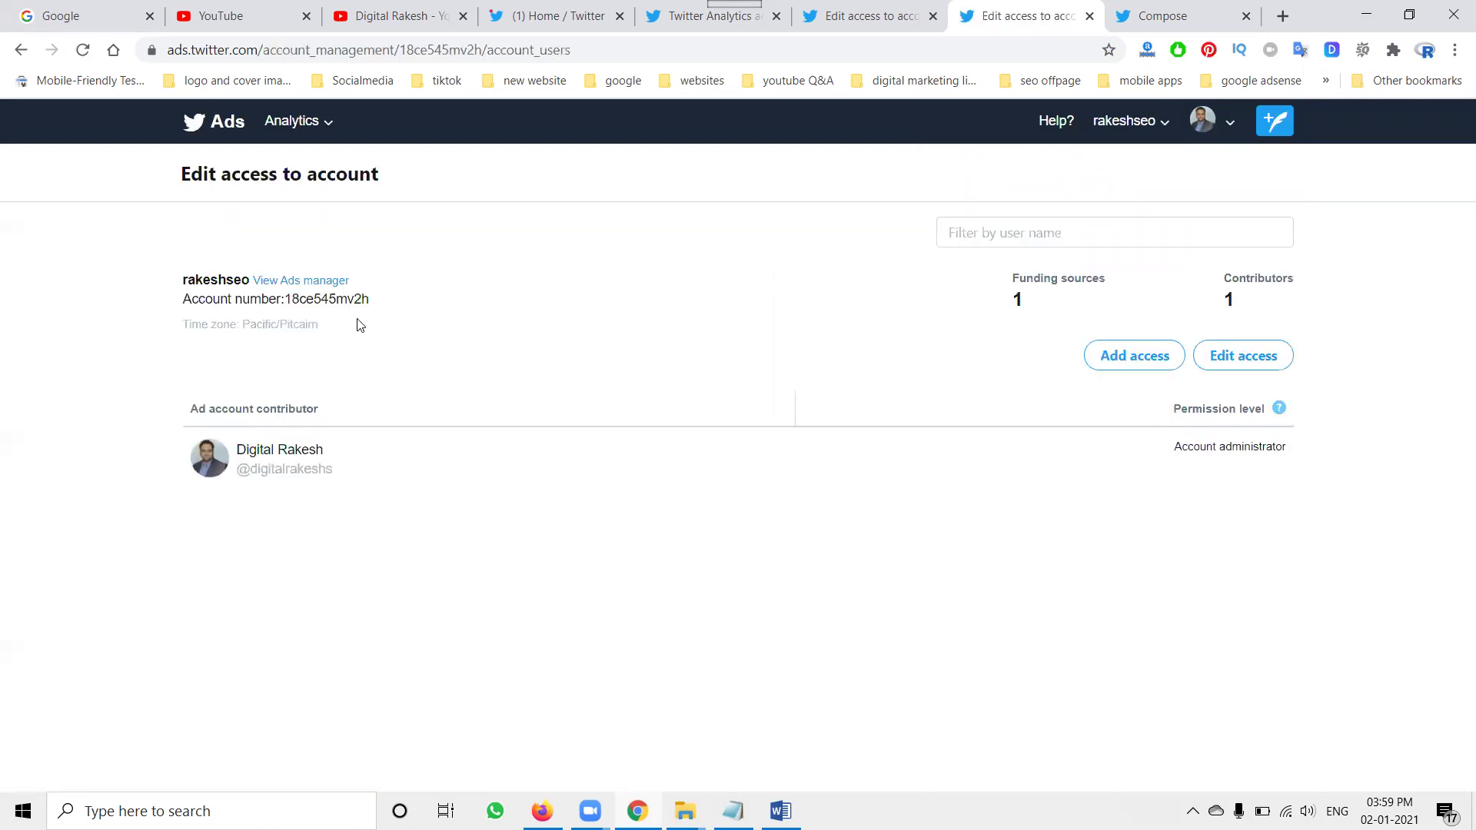
{"action": "left_click", "coordinate": [309, 285]}
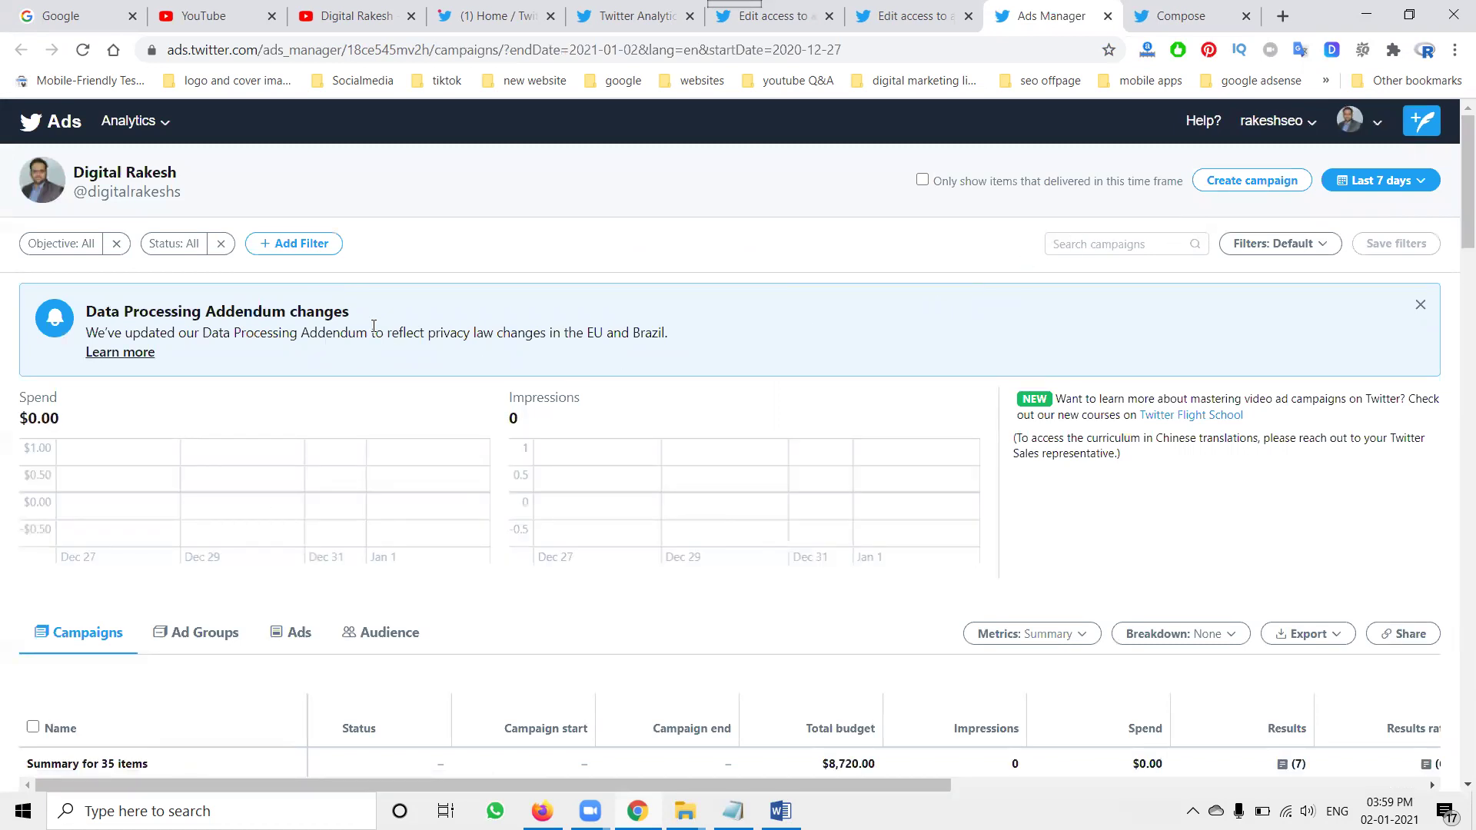
{"action": "scroll", "coordinate": [377, 331], "scroll_direction": "down", "scroll_amount": 4}
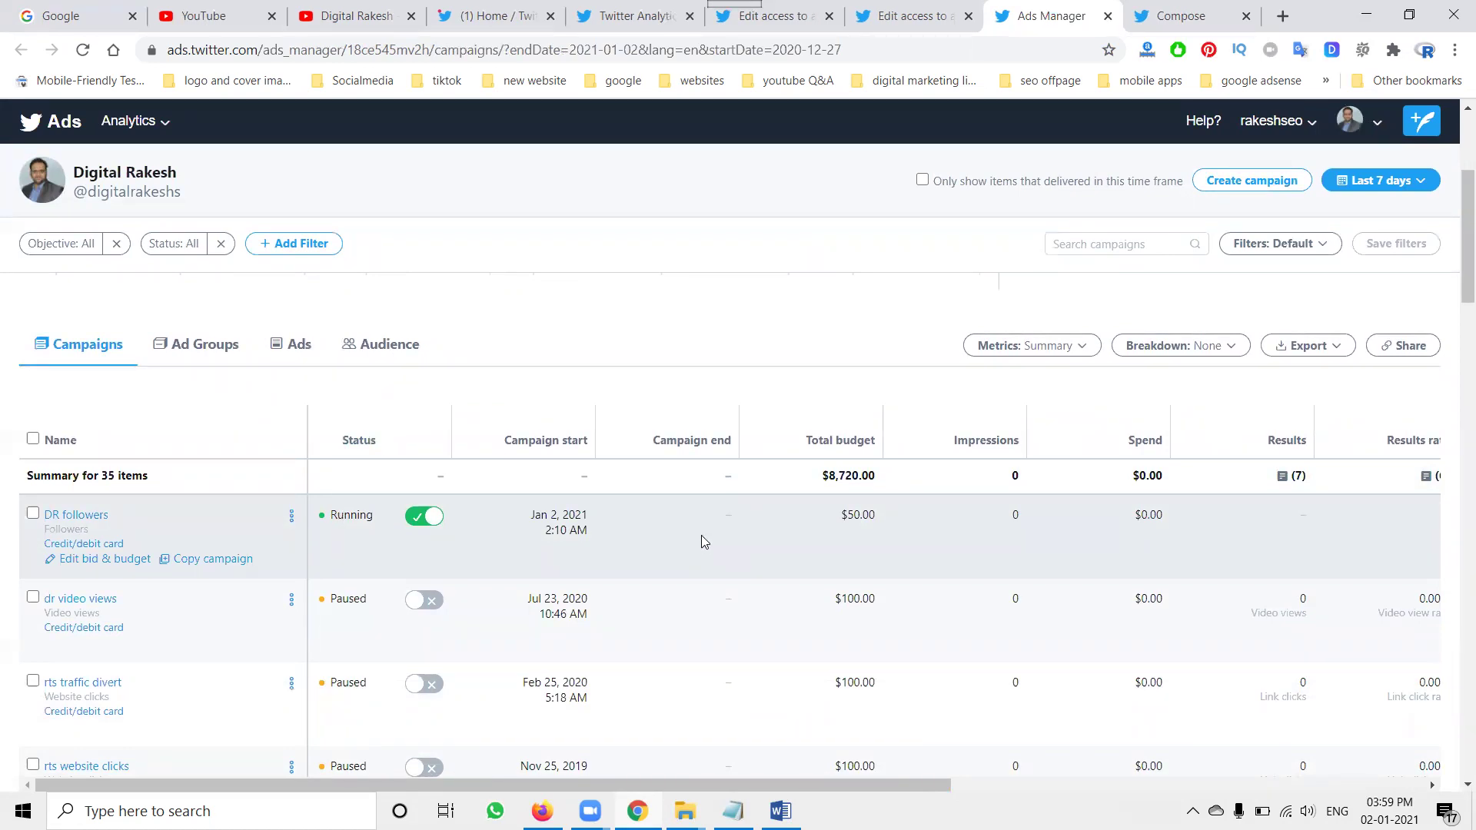
Step: Select the DR followers campaign in the list and review its edit, copy and delete options
{"action": "left_click", "coordinate": [293, 520]}
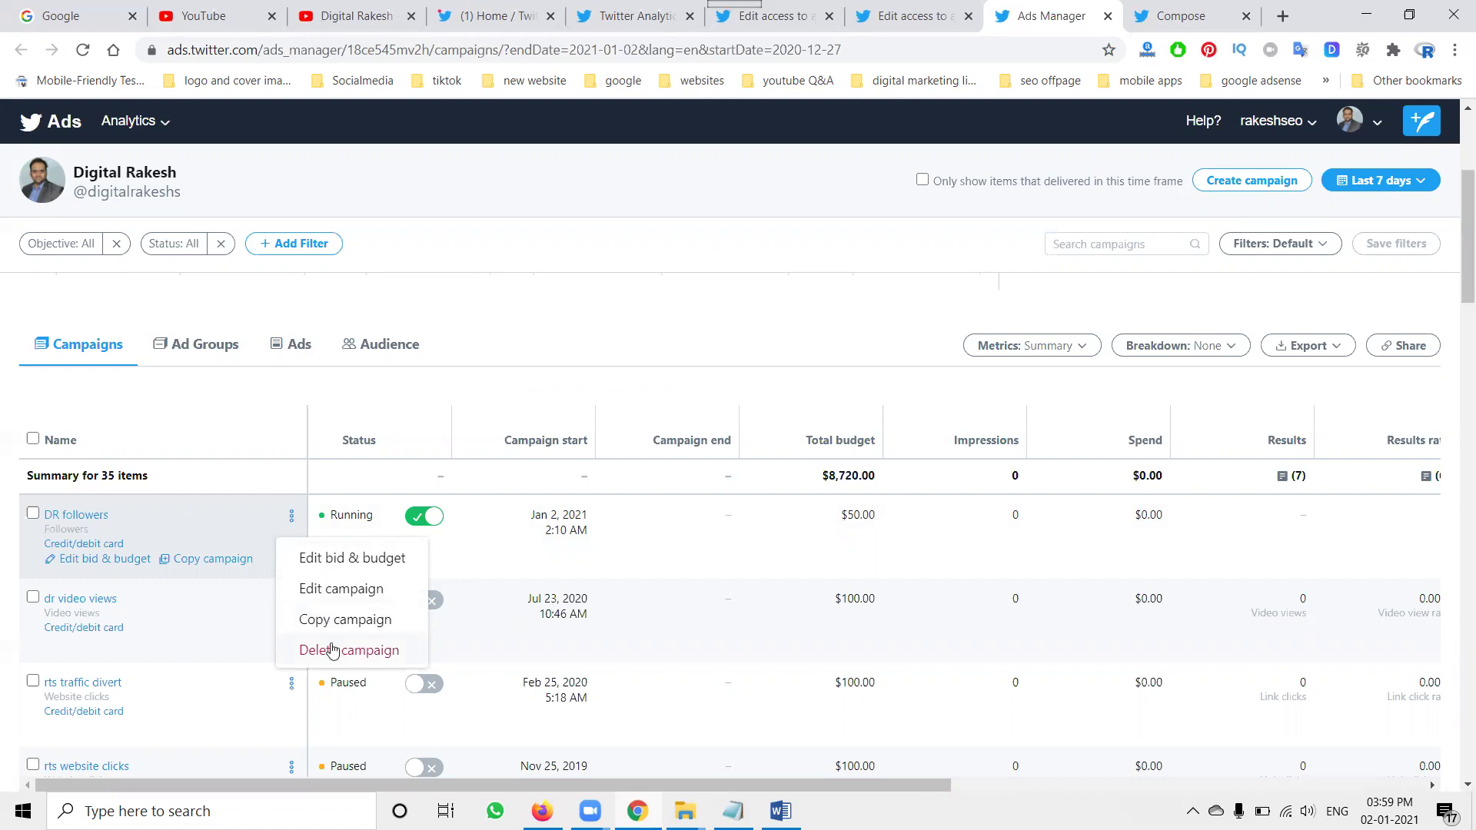
{"action": "left_click", "coordinate": [33, 515]}
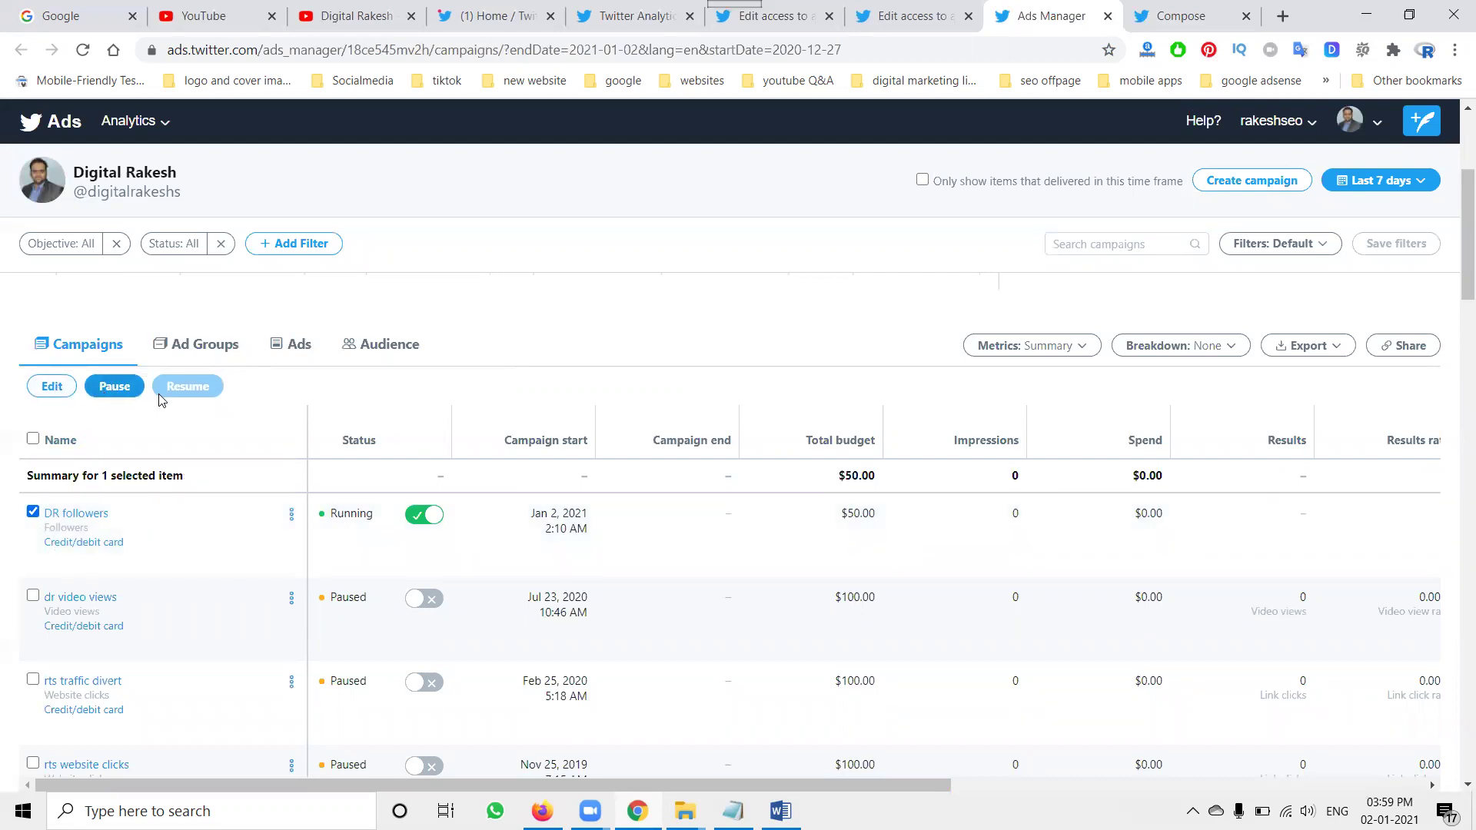
{"action": "left_click", "coordinate": [292, 514]}
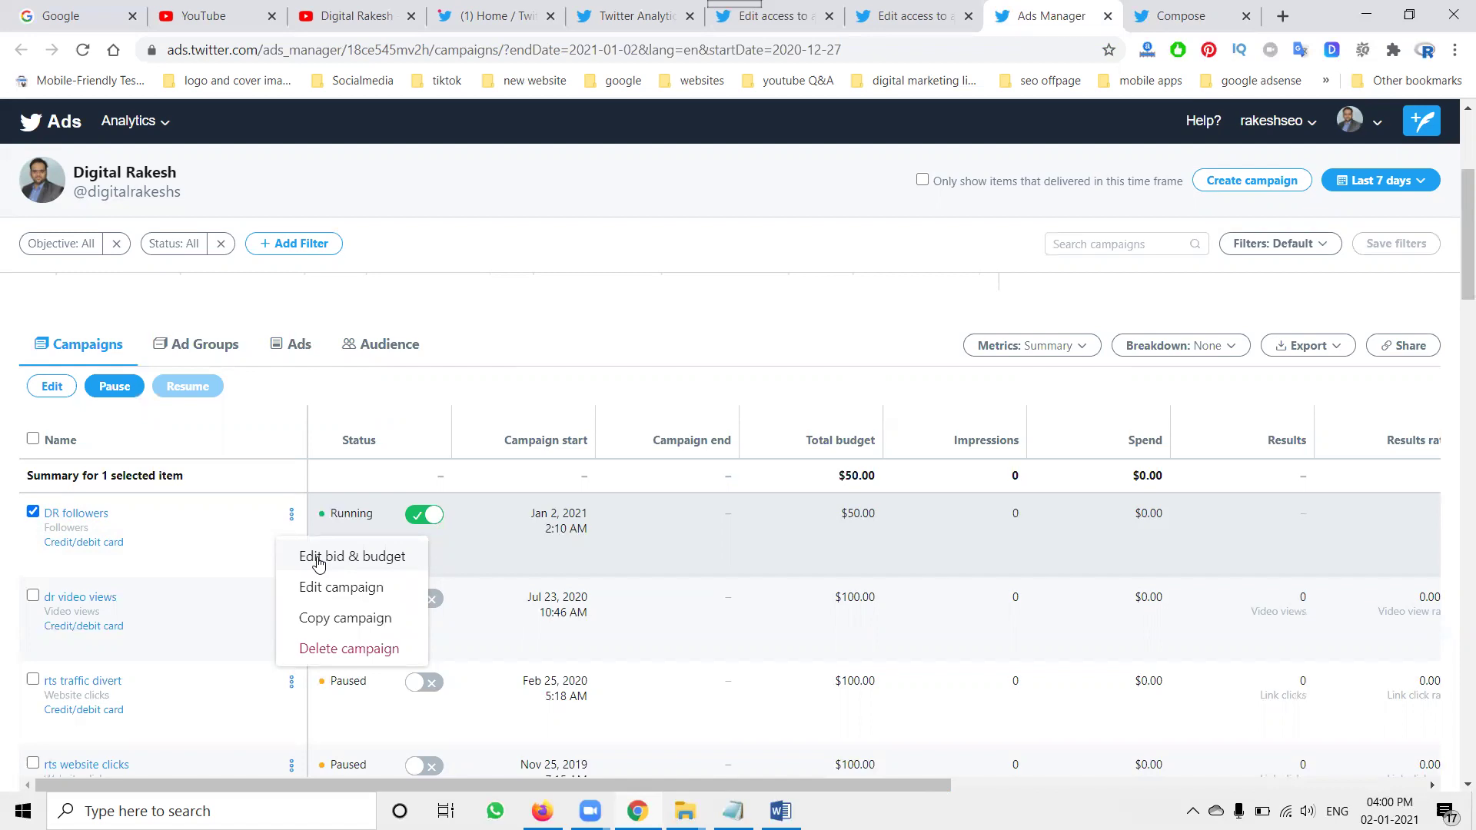
Step: Pause the DR followers campaign and set it running again
{"action": "left_click", "coordinate": [415, 516]}
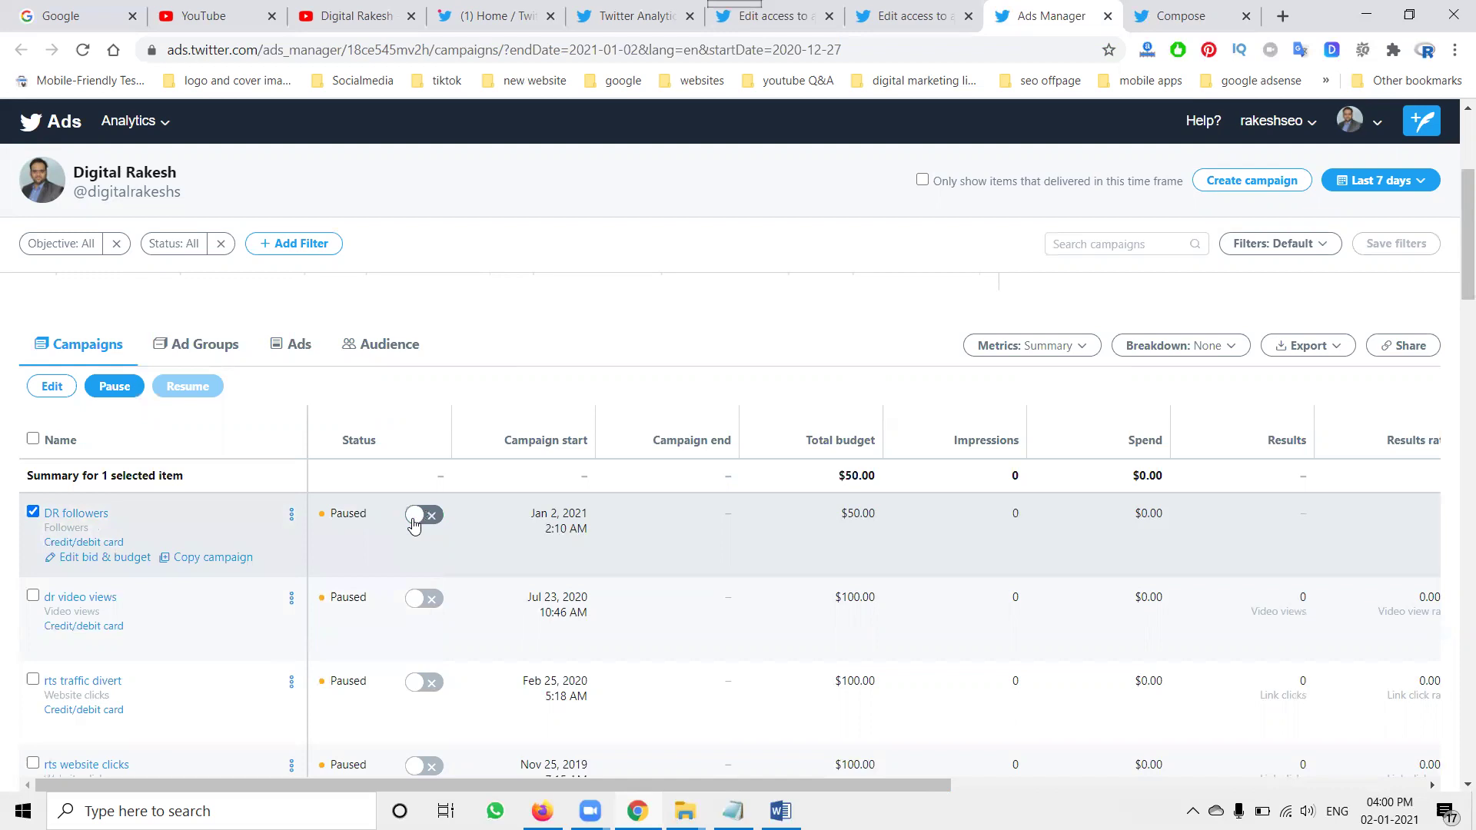
{"action": "left_click", "coordinate": [427, 519]}
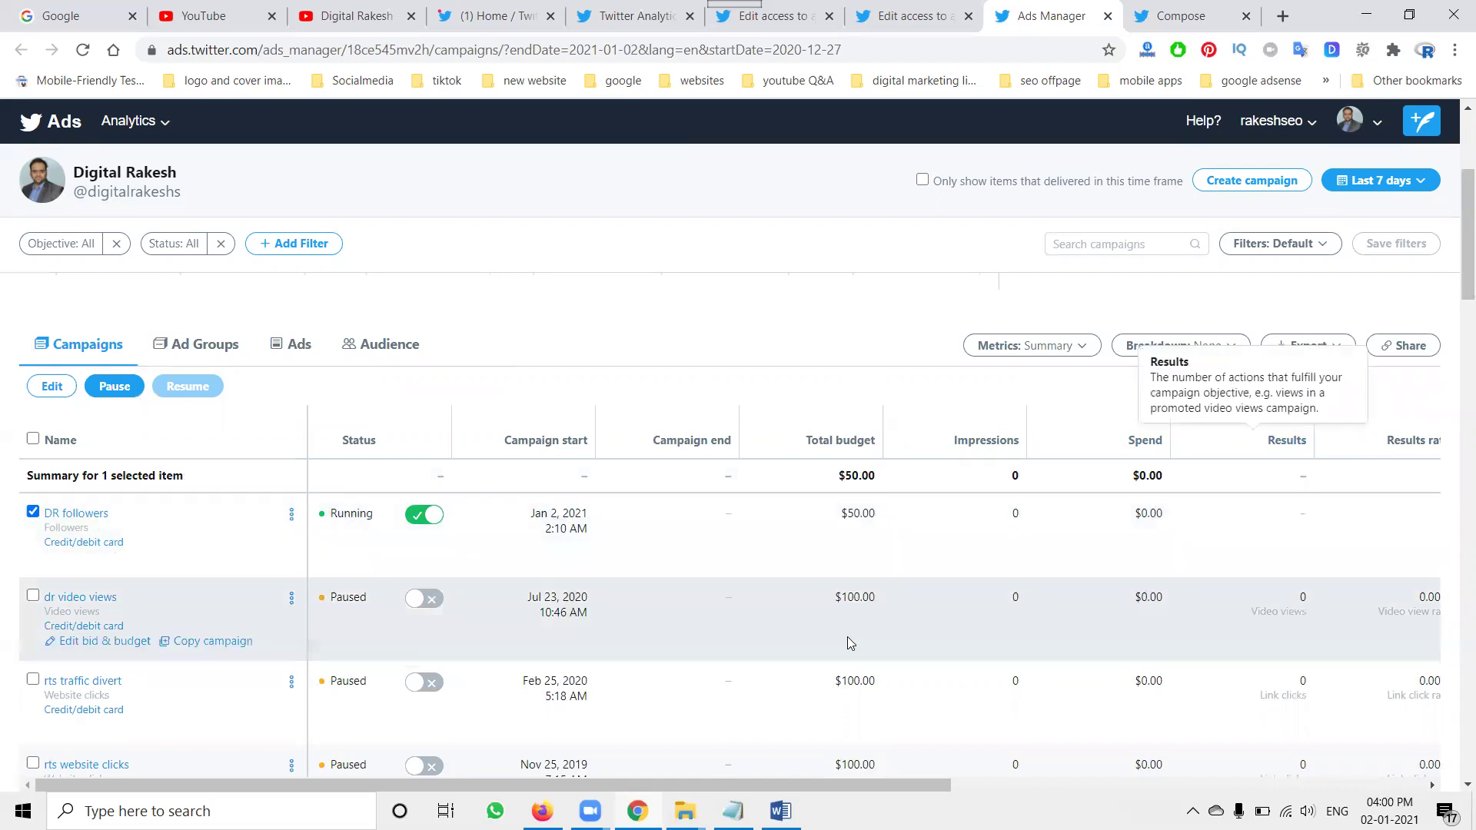
Step: Examine the campaign table's results, cost, budget and pacing columns and the available data export options
{"action": "scroll", "coordinate": [736, 759], "scroll_direction": "right", "scroll_amount": 3}
{"action": "scroll", "coordinate": [737, 765], "scroll_direction": "right", "scroll_amount": 5}
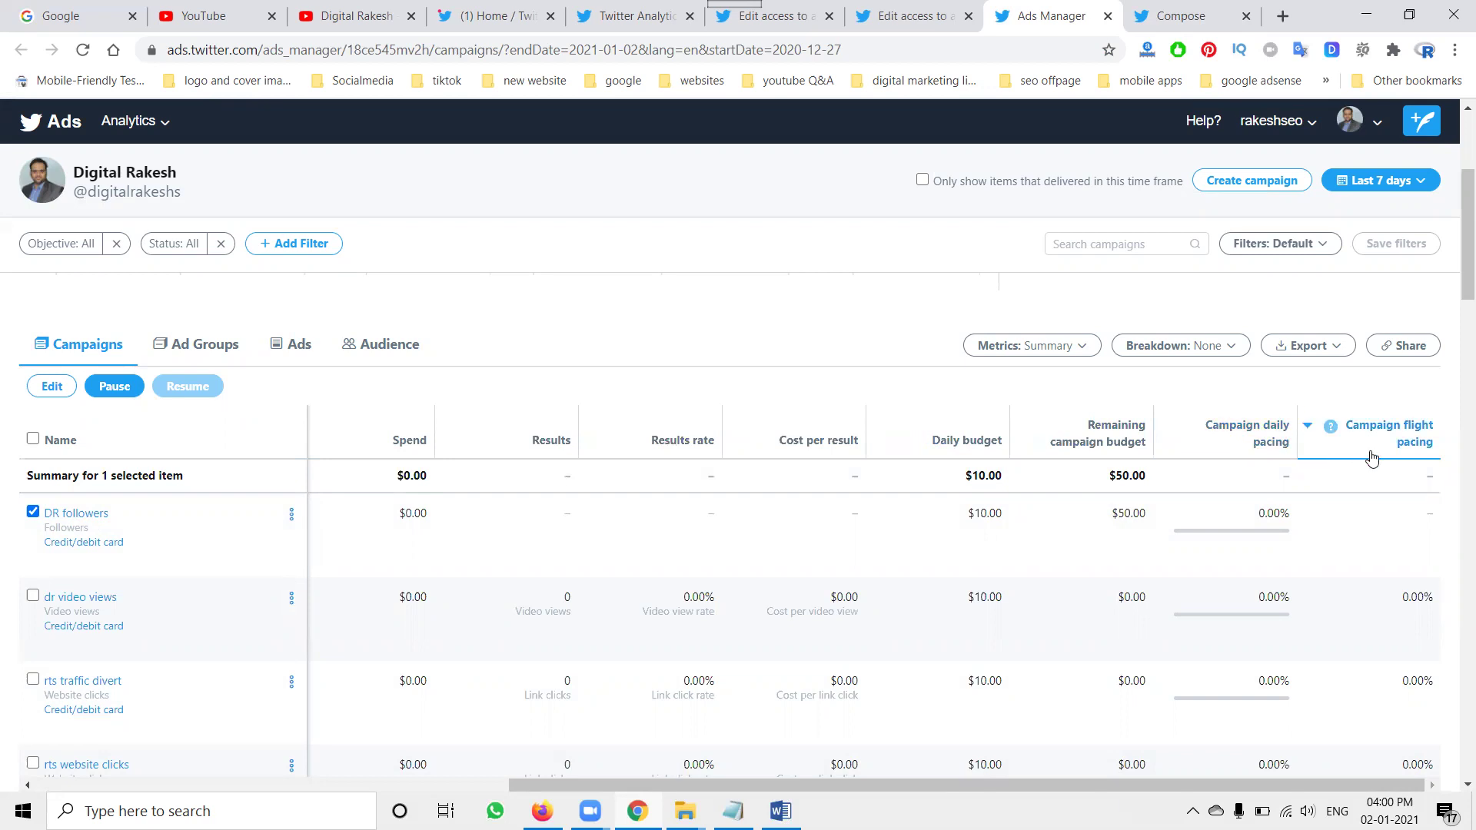
{"action": "left_click", "coordinate": [1330, 353]}
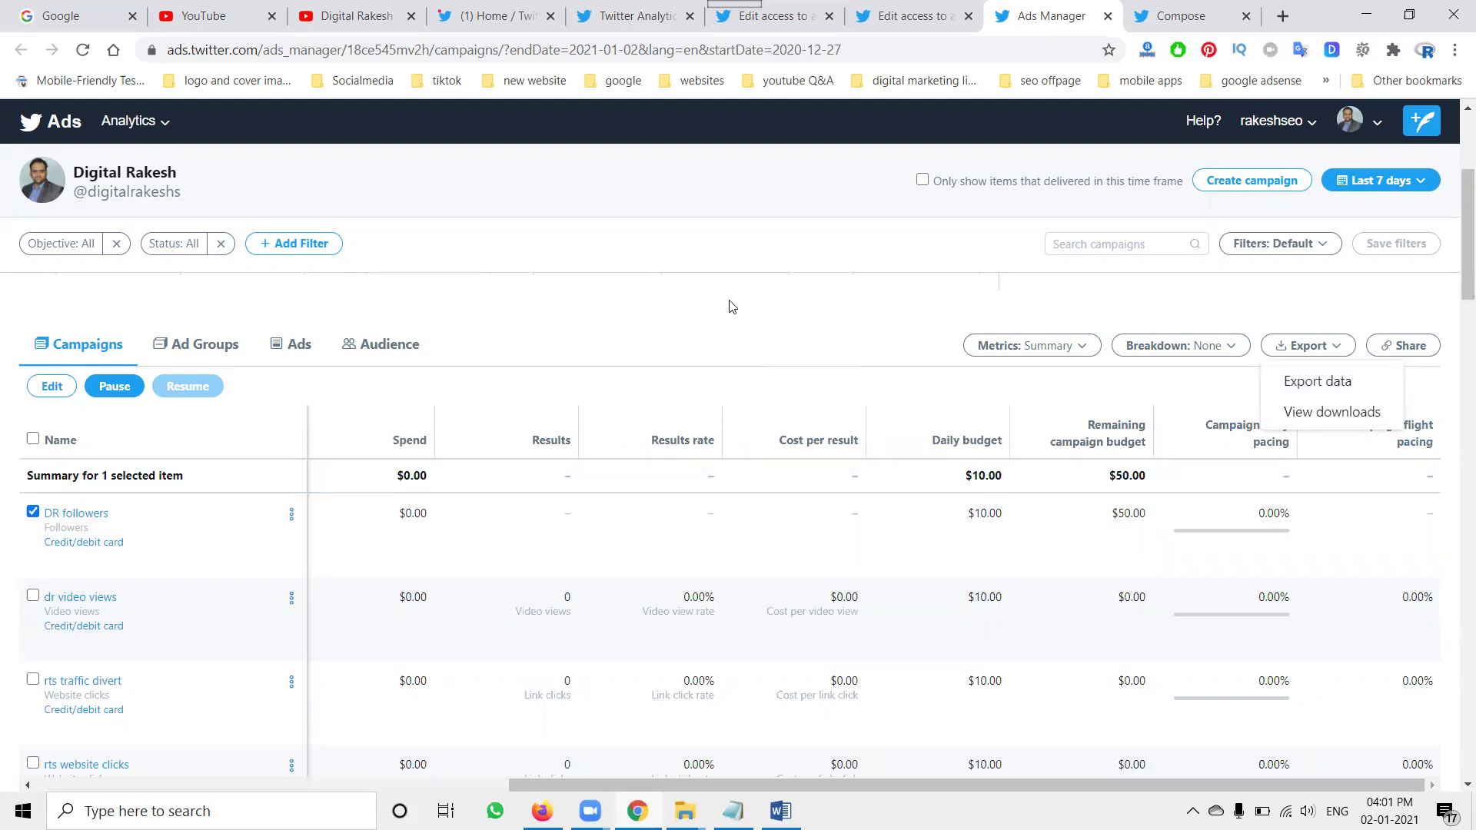
Step: View the analytics of the profile's smart display campaign Tweet, look at its promotion payment form, and close it
{"action": "left_click", "coordinate": [493, 24]}
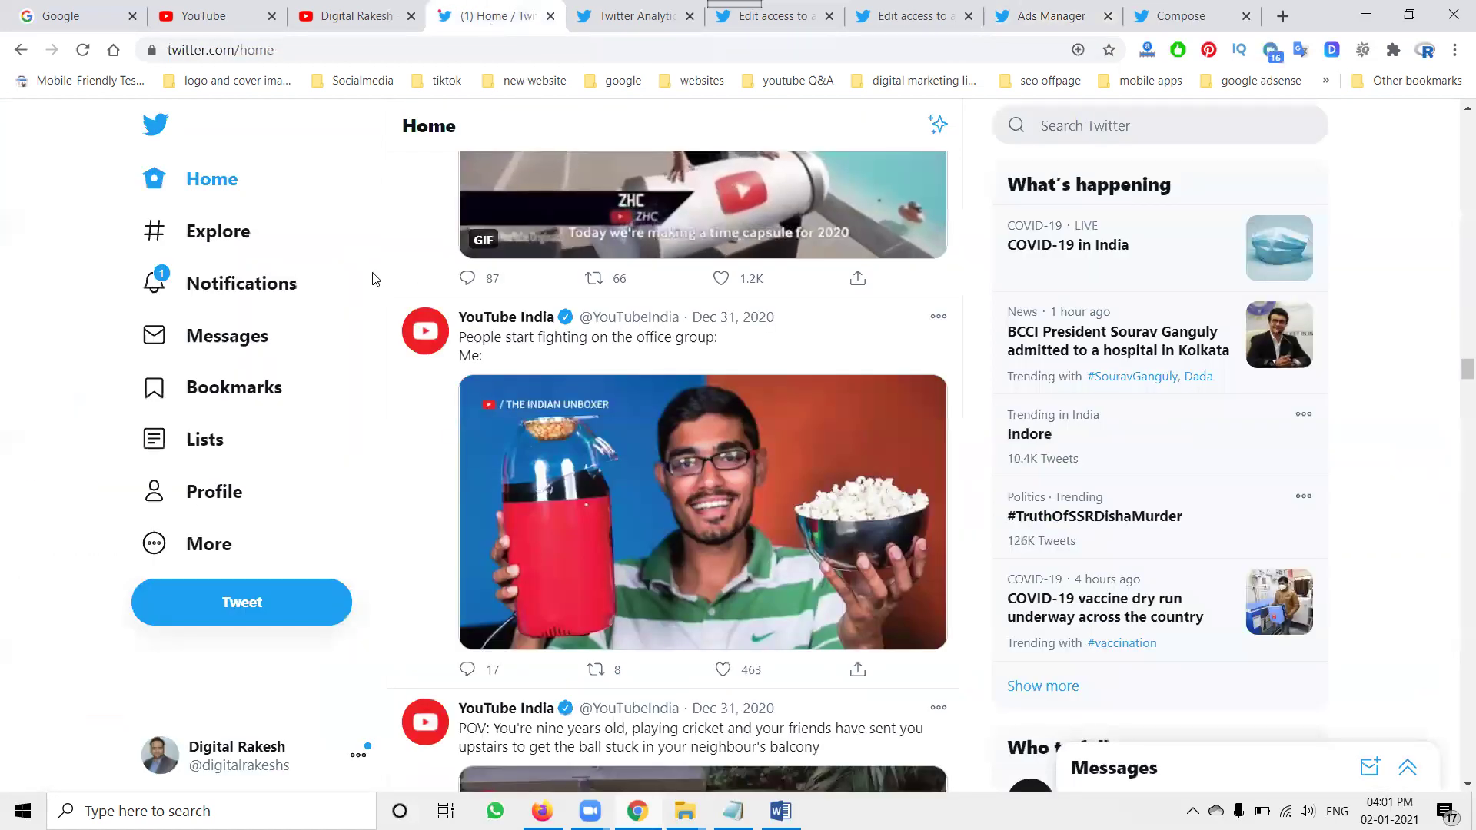
{"action": "left_click", "coordinate": [235, 487]}
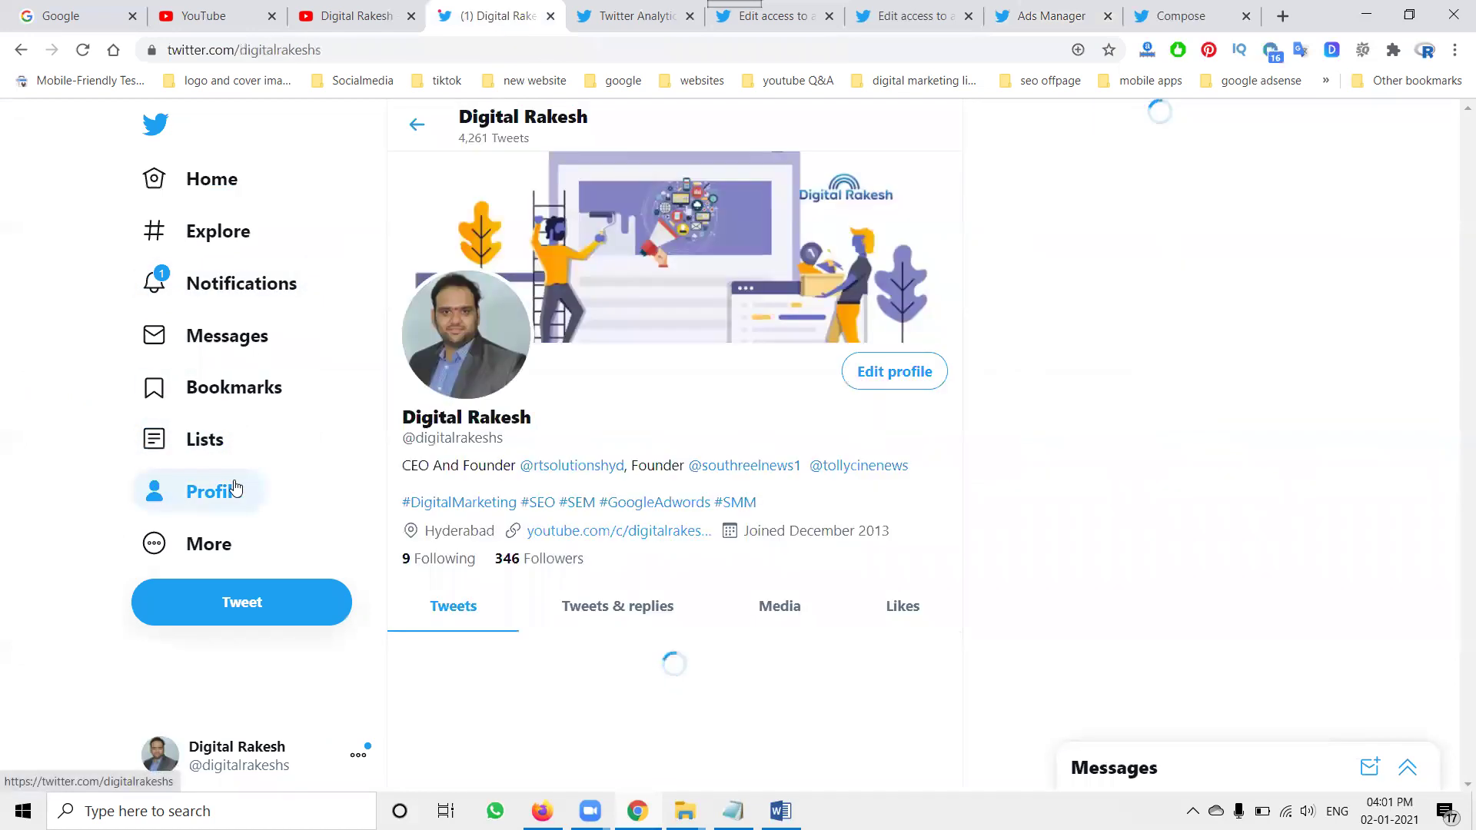
{"action": "scroll", "coordinate": [799, 405], "scroll_direction": "down", "scroll_amount": 15}
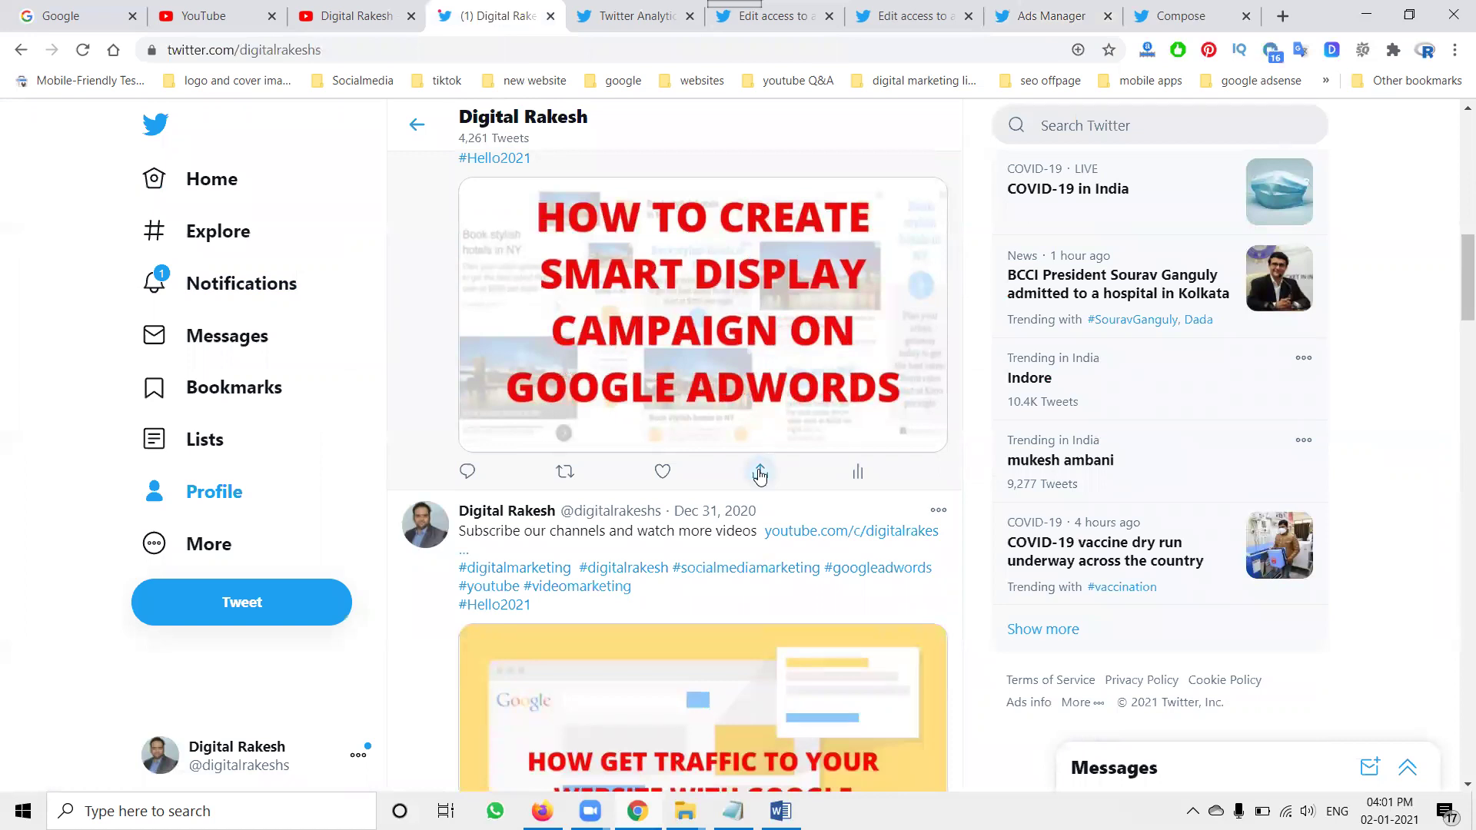
{"action": "left_click", "coordinate": [858, 473]}
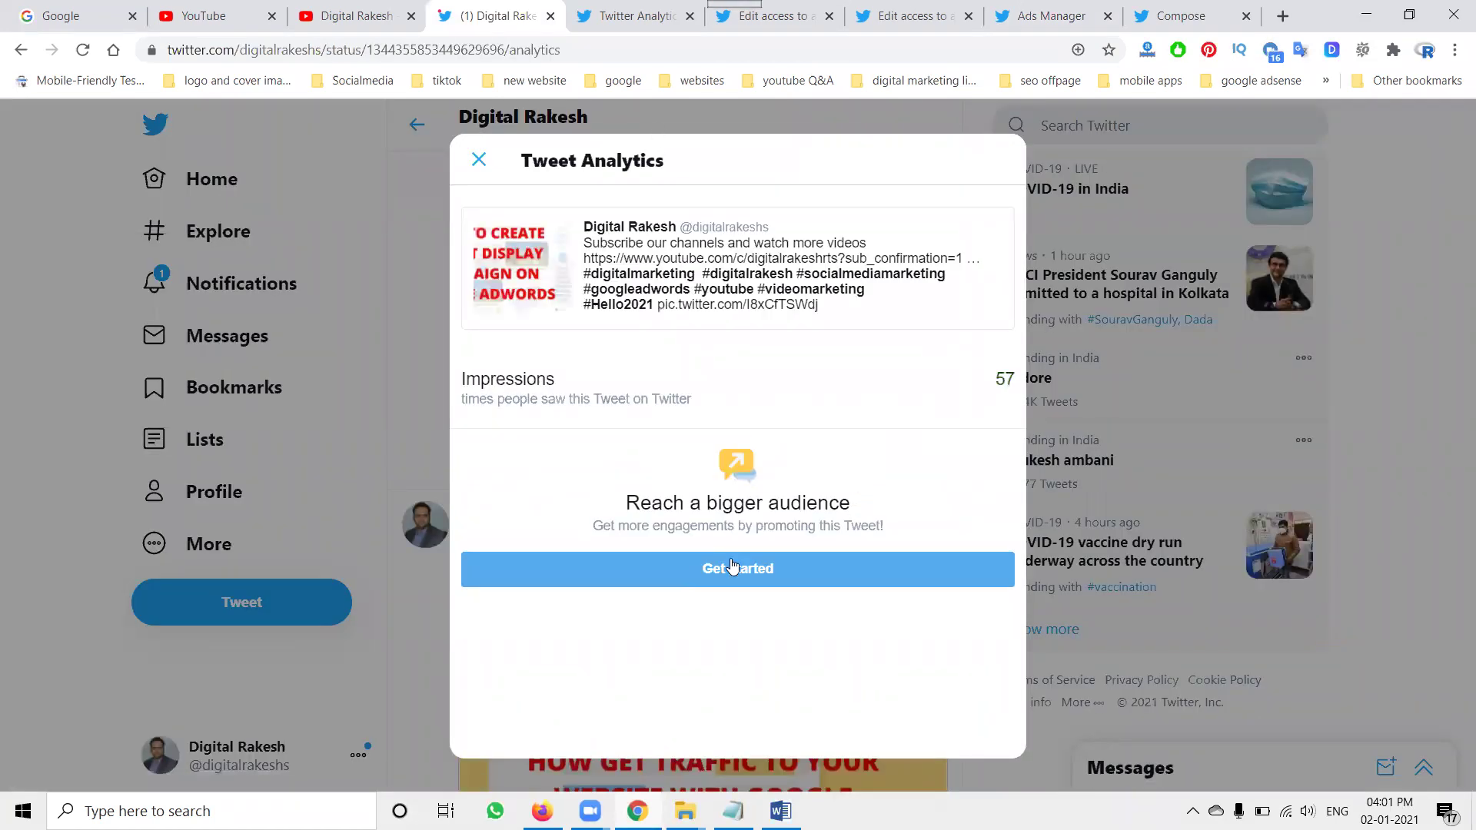
{"action": "left_click", "coordinate": [797, 568]}
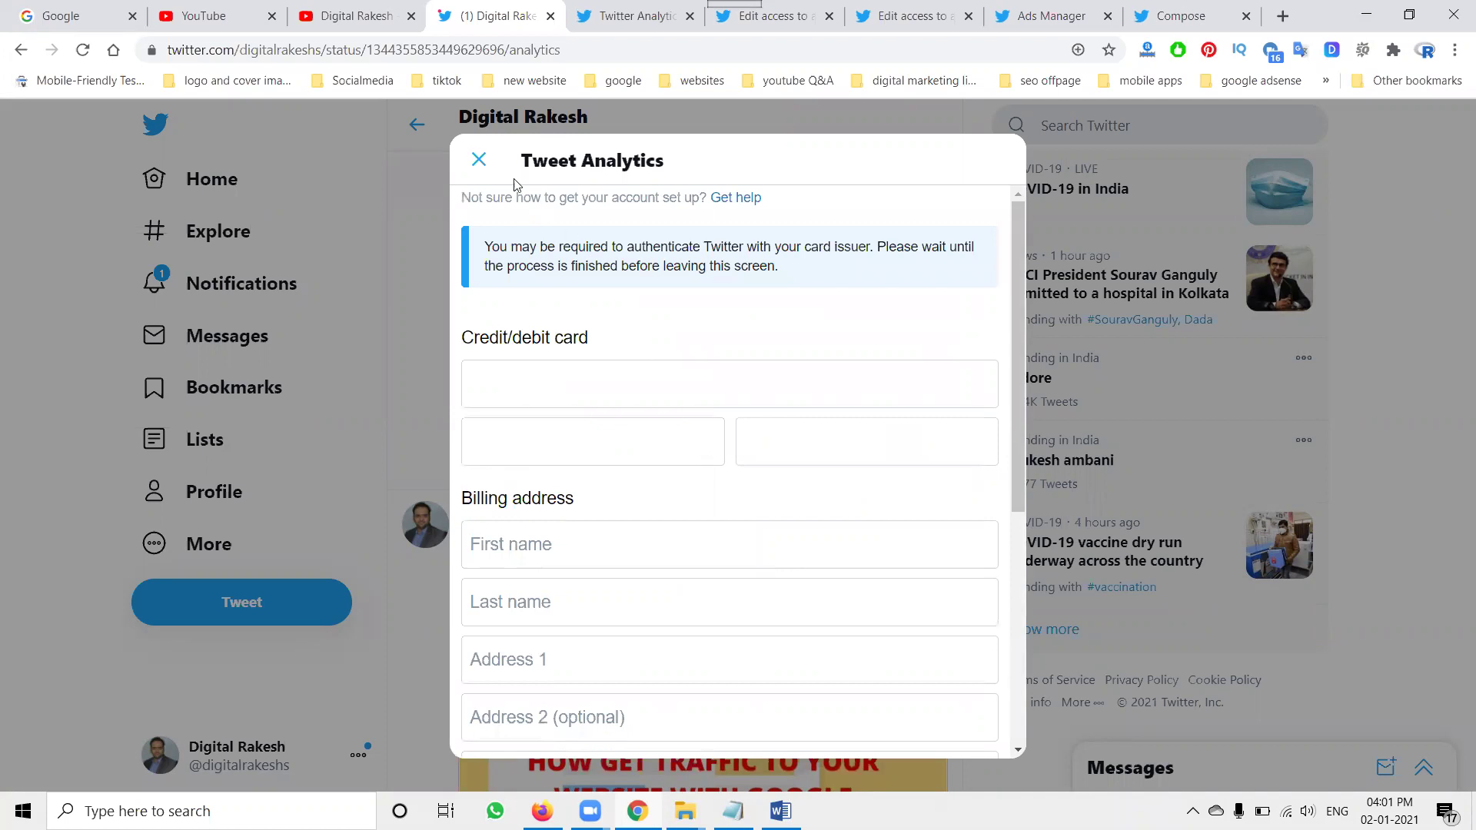
{"action": "left_click", "coordinate": [485, 164]}
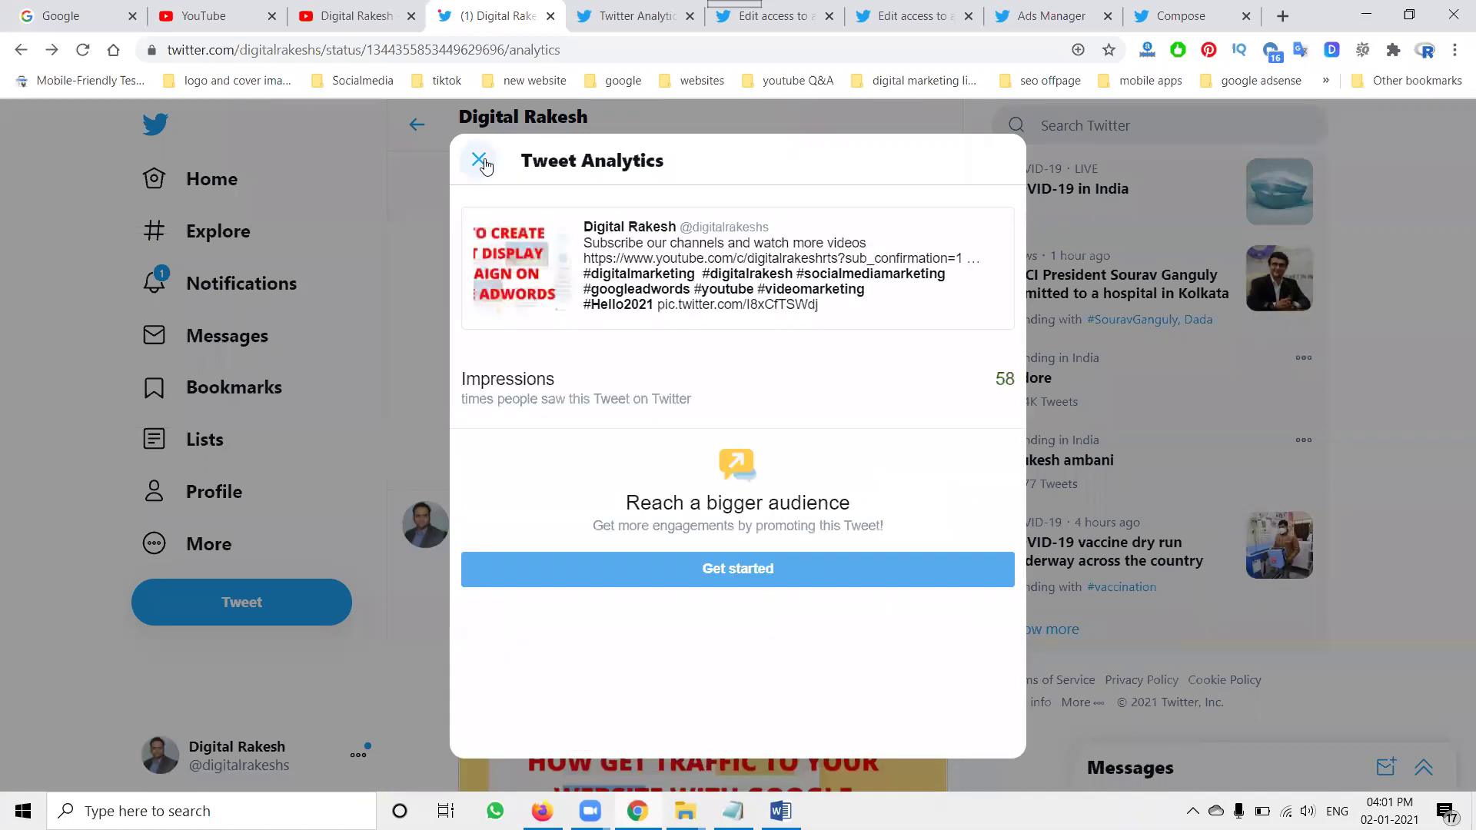
{"action": "left_click", "coordinate": [485, 165]}
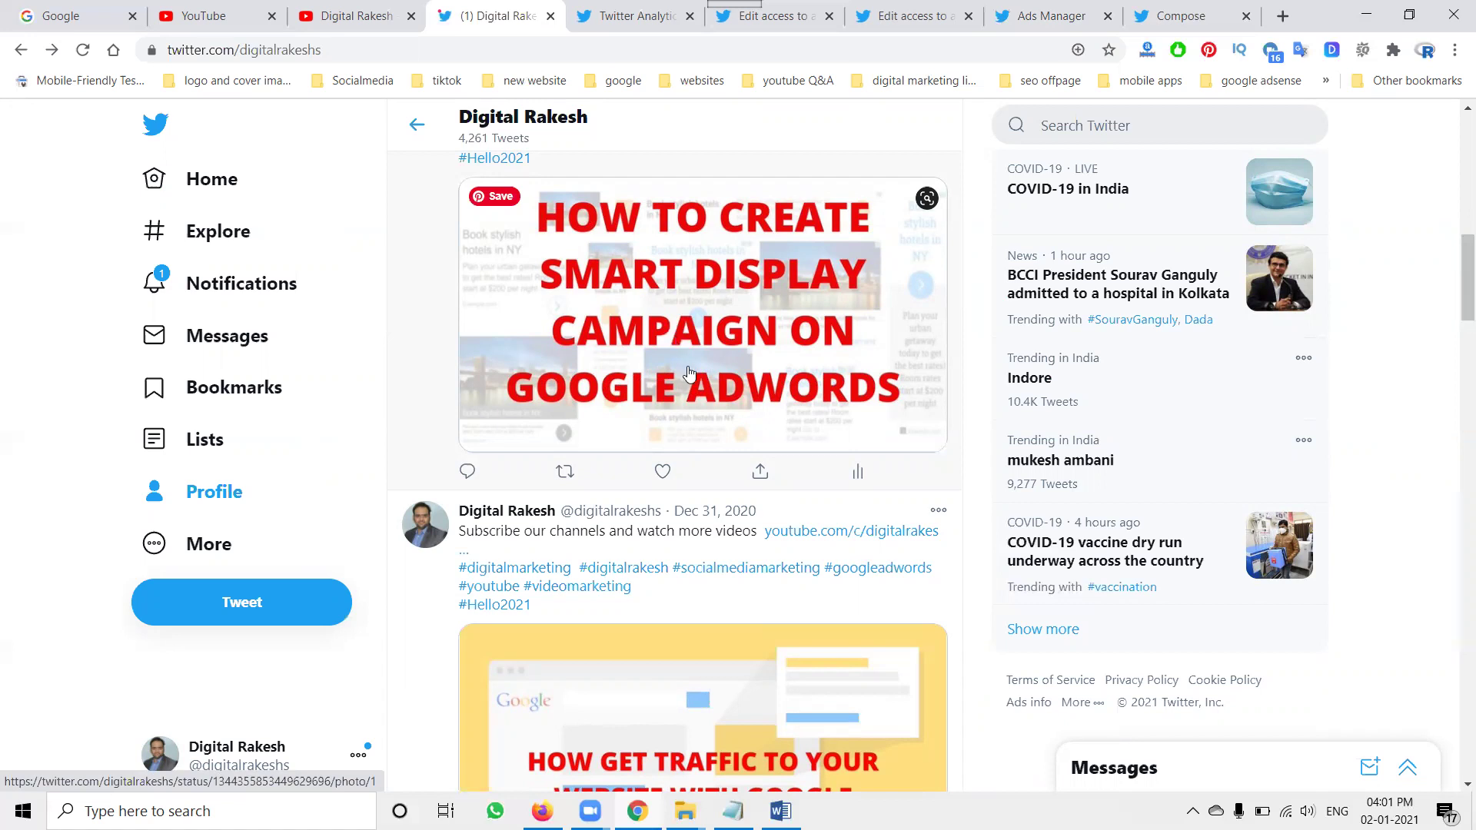
Step: Look at the Twitter home feed and switch to the YouTube channel's videos page
{"action": "left_click", "coordinate": [228, 188]}
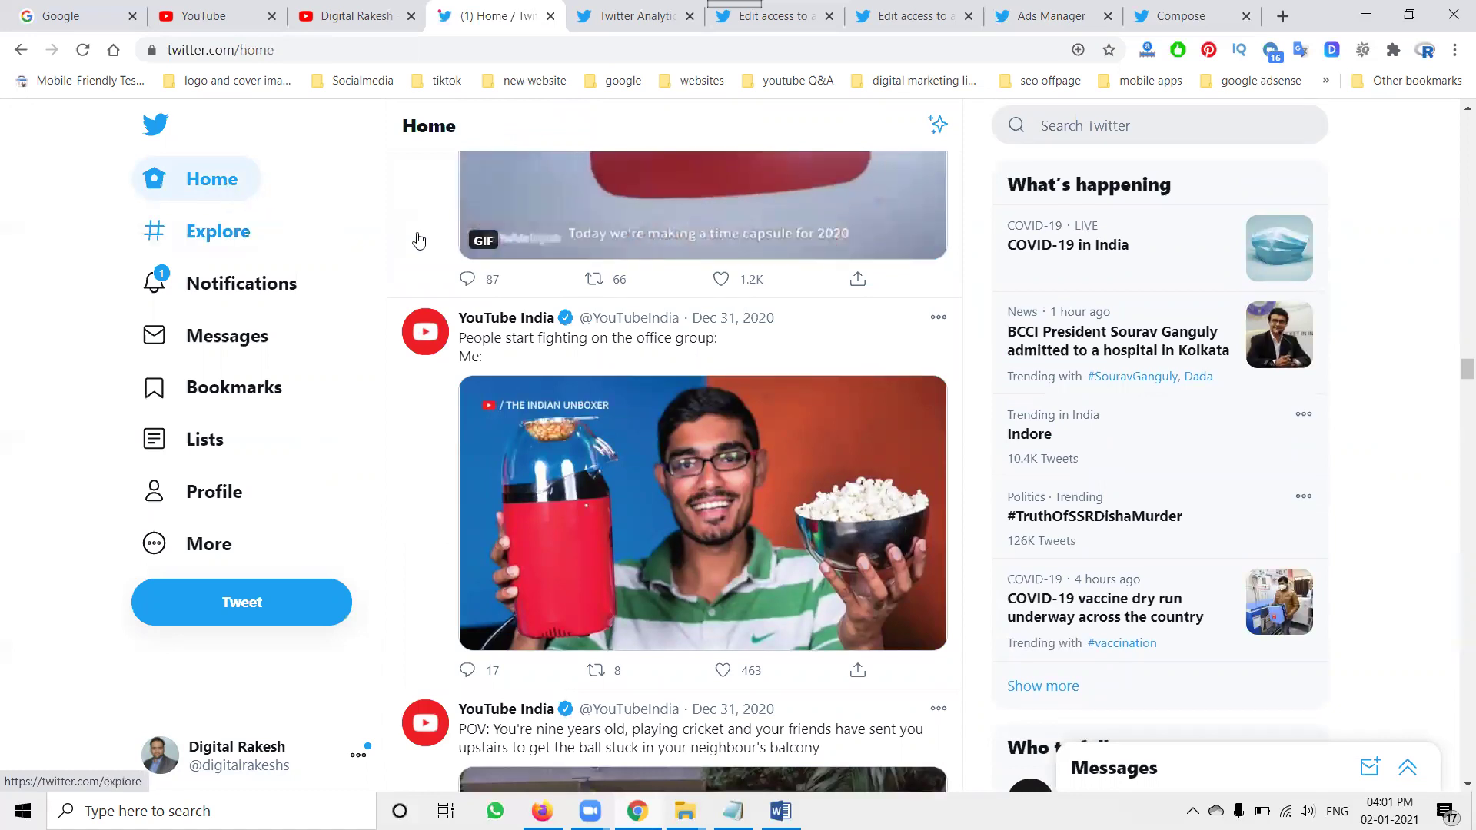
{"action": "mouse_move", "coordinate": [626, 317]}
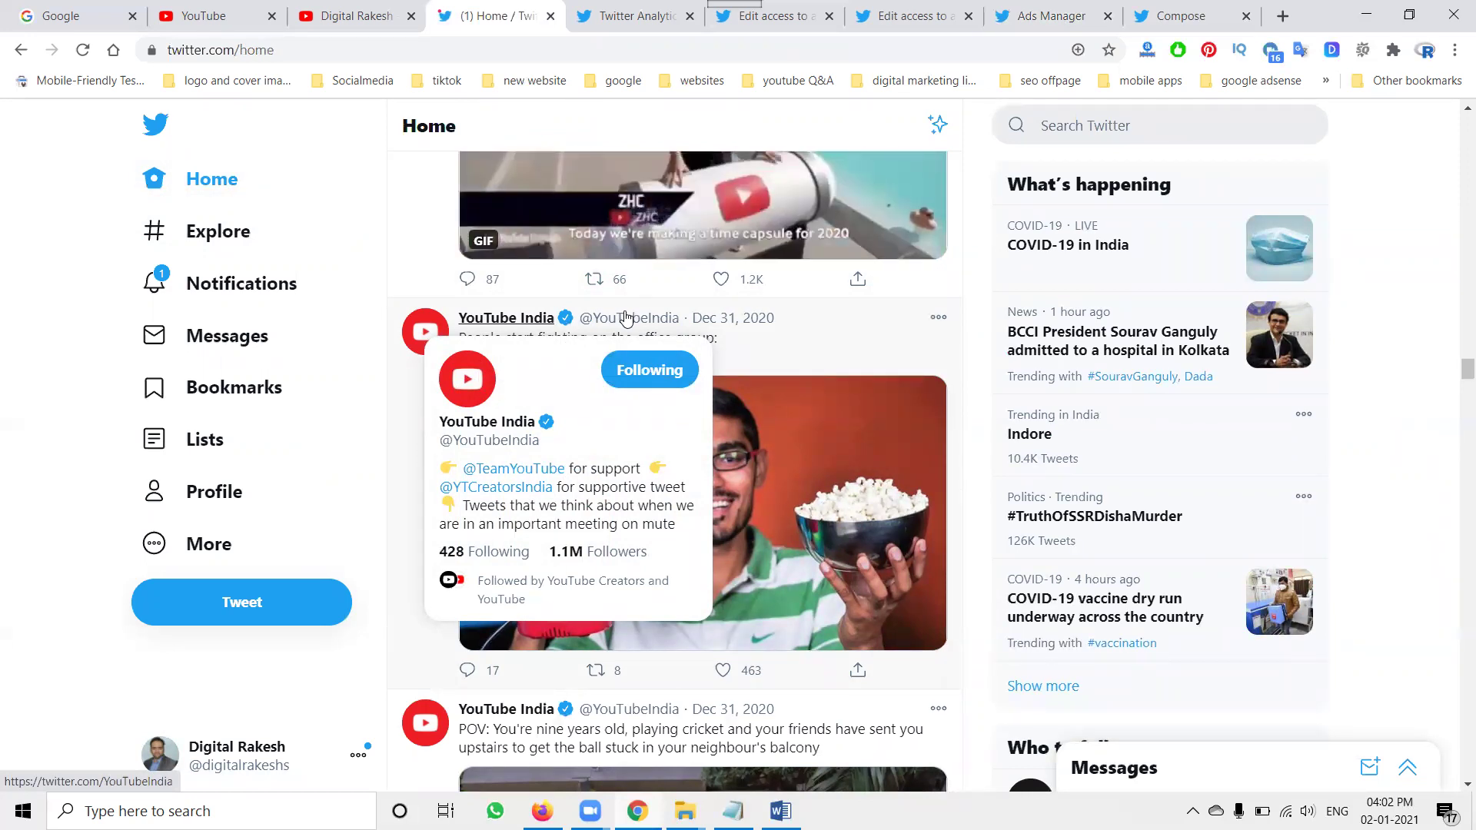
{"action": "left_click", "coordinate": [363, 14]}
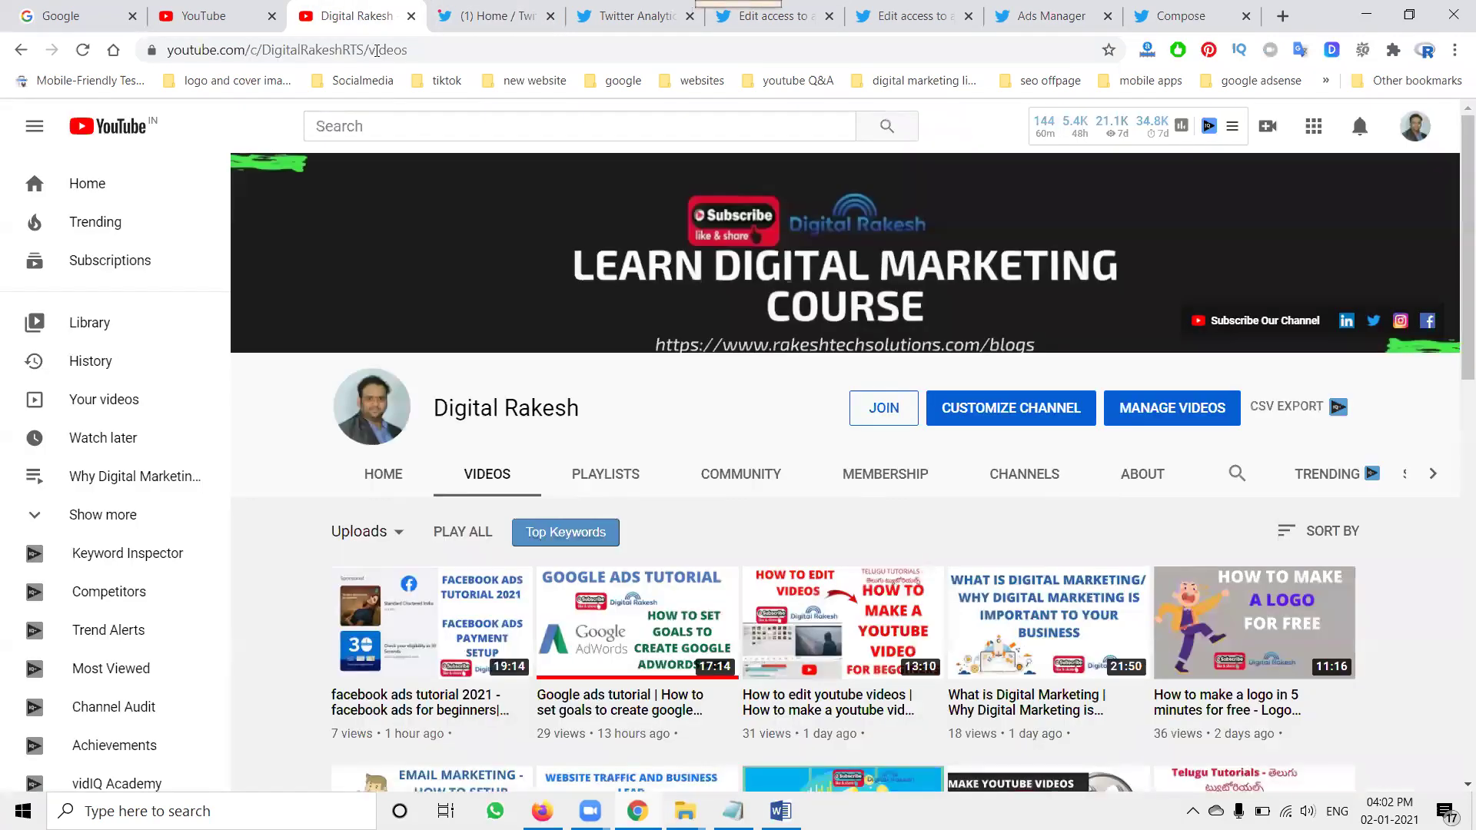